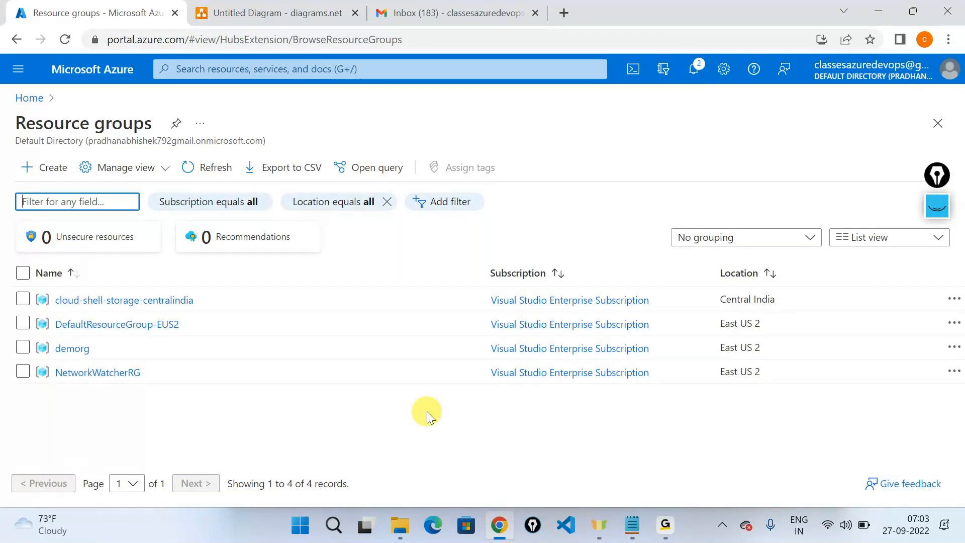
Step: Return to the browser and bring up the diagrams.net diagram tab
key("alt+Tab")
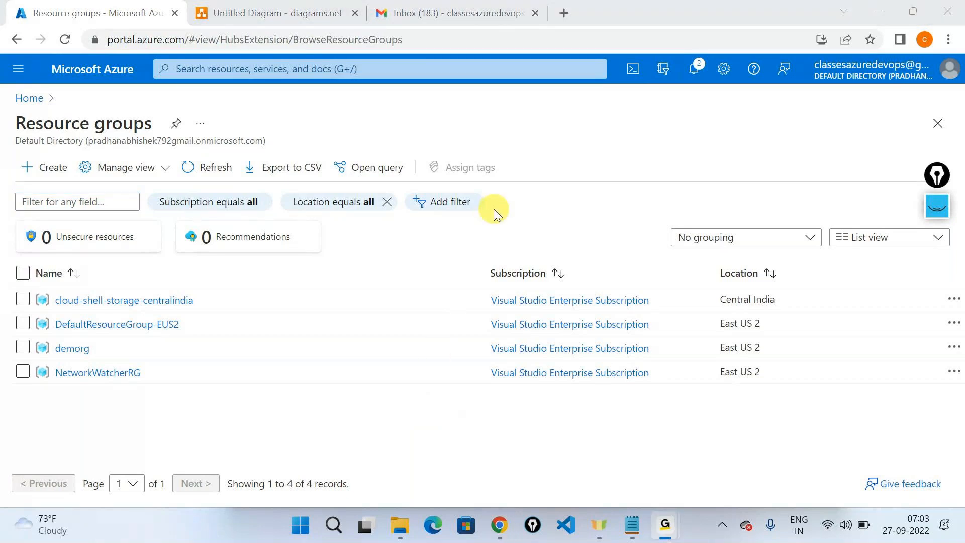
left_click(882, 7)
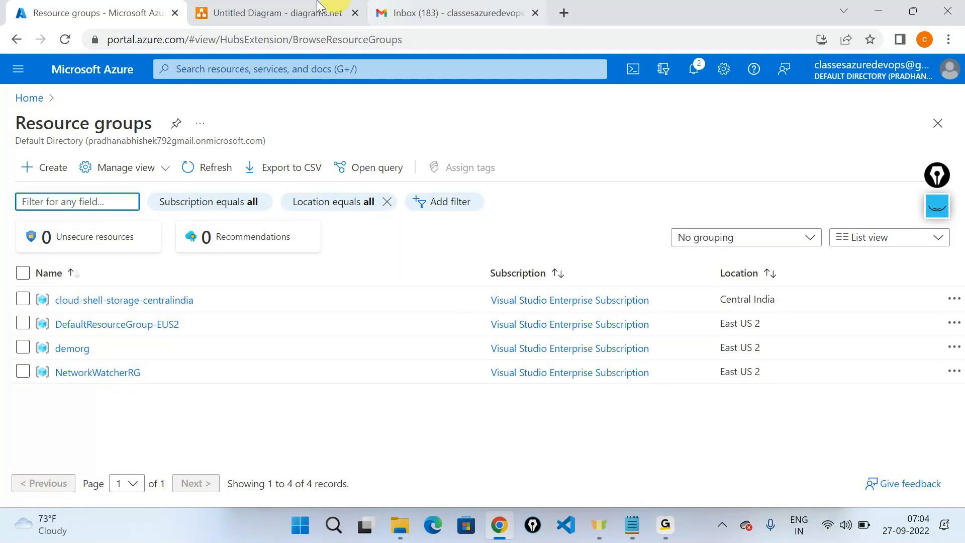
left_click(283, 7)
scroll(82, 273, "down", 5)
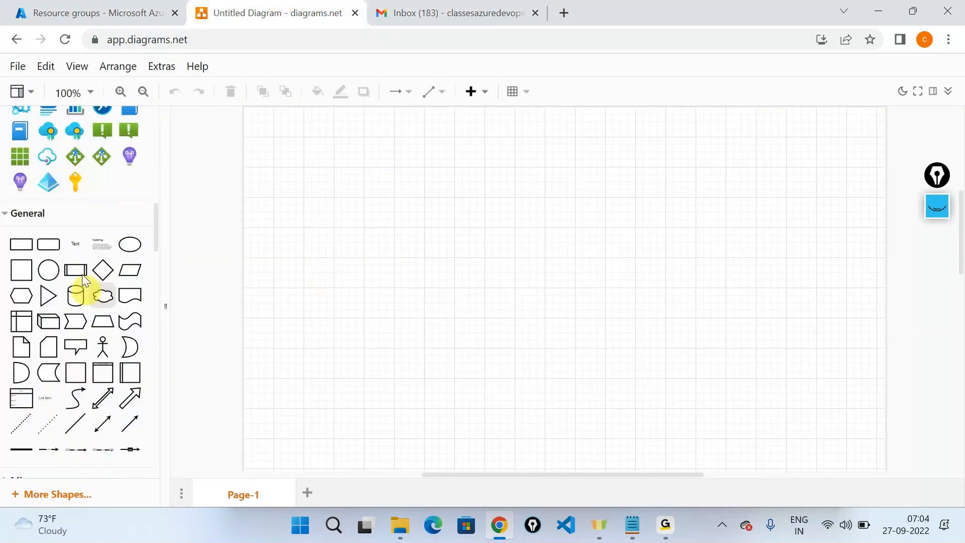
Step: Add a text label reading 'Availability Set', fixing the misspelling with a spelling suggestion
left_click_drag(71, 242, 355, 182)
type("Avail")
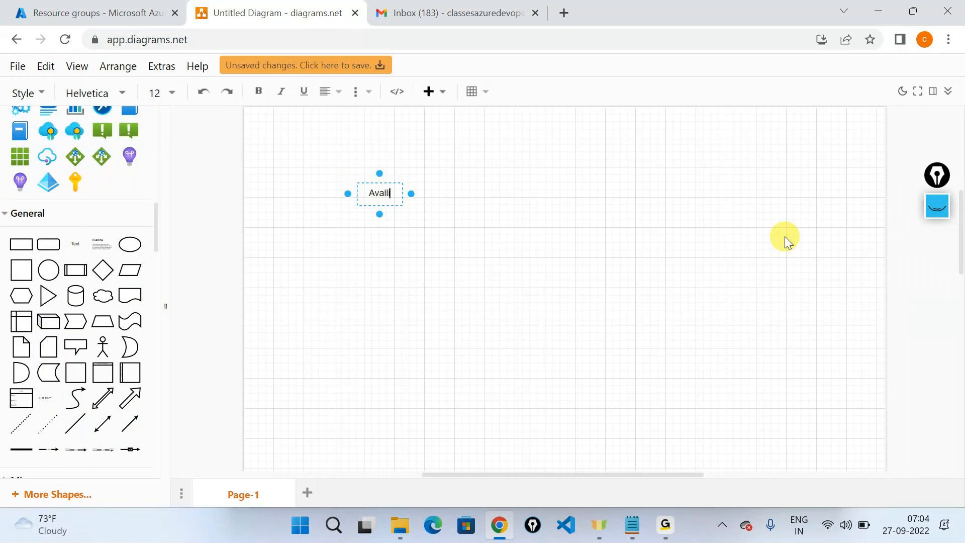
type("bbility Set")
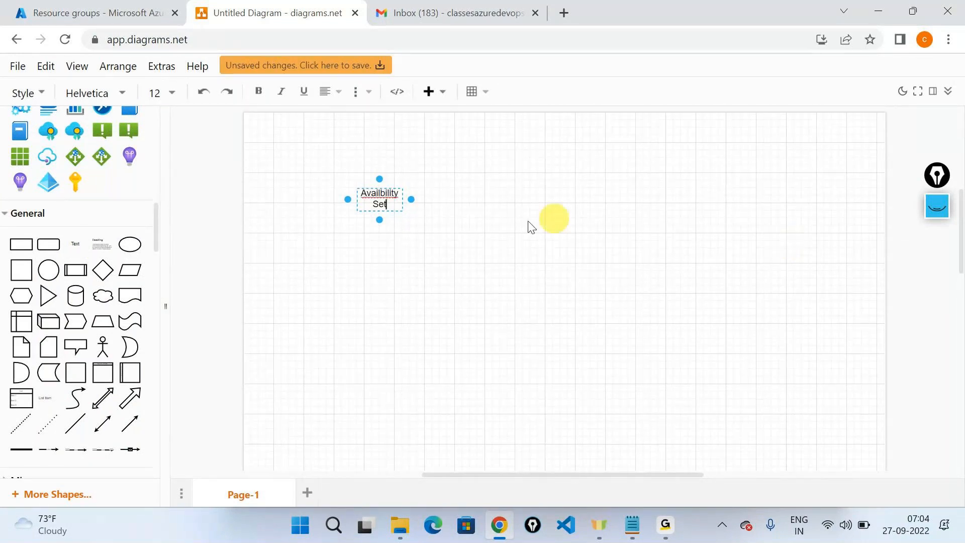
right_click(381, 194)
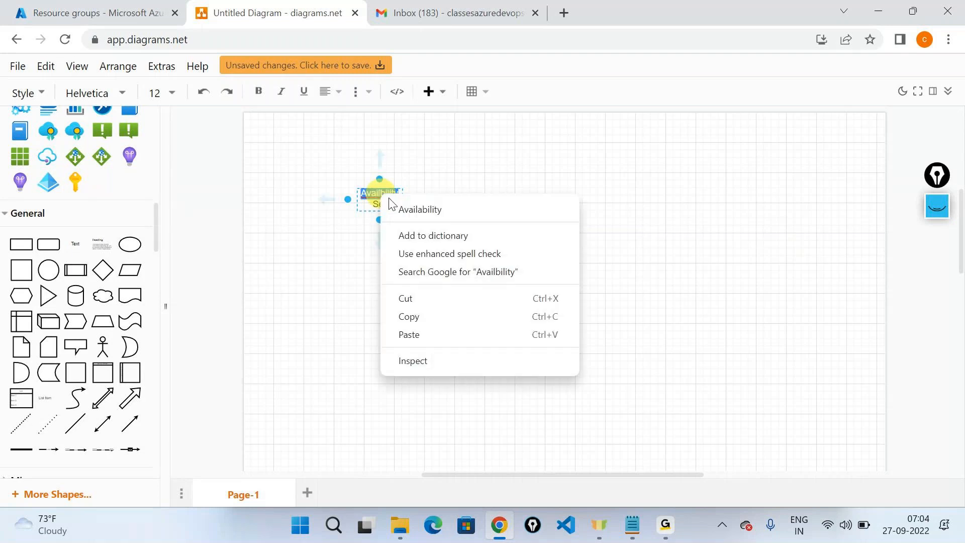
left_click(420, 210)
left_click(555, 236)
Step: Switch briefly to another application window, then return focus to the browser
key("alt+Tab")
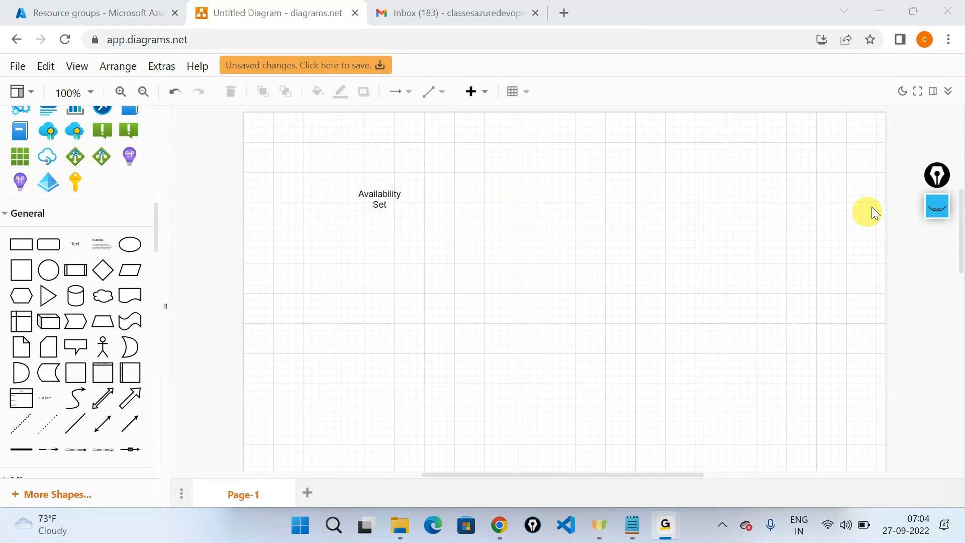
left_click_drag(935, 174, 939, 350)
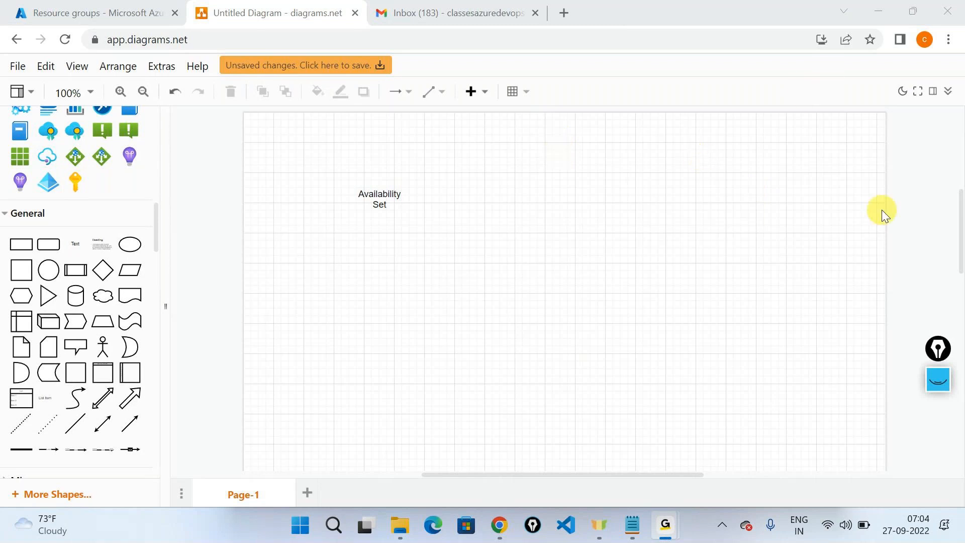
left_click(875, 16)
Step: Add a 'Fault domain' text label to the right of Availability Set
left_click_drag(75, 243, 475, 192)
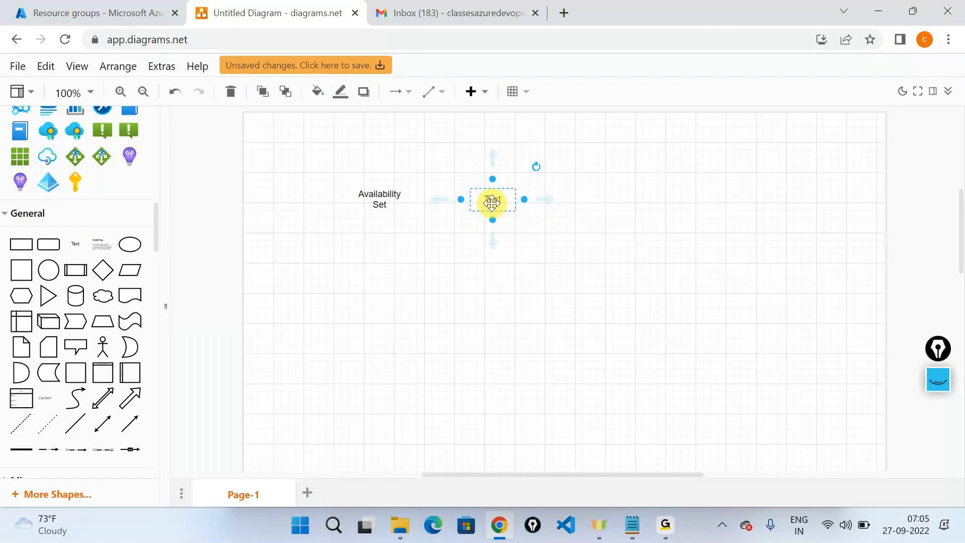
double_click(491, 203)
type("Fault domain")
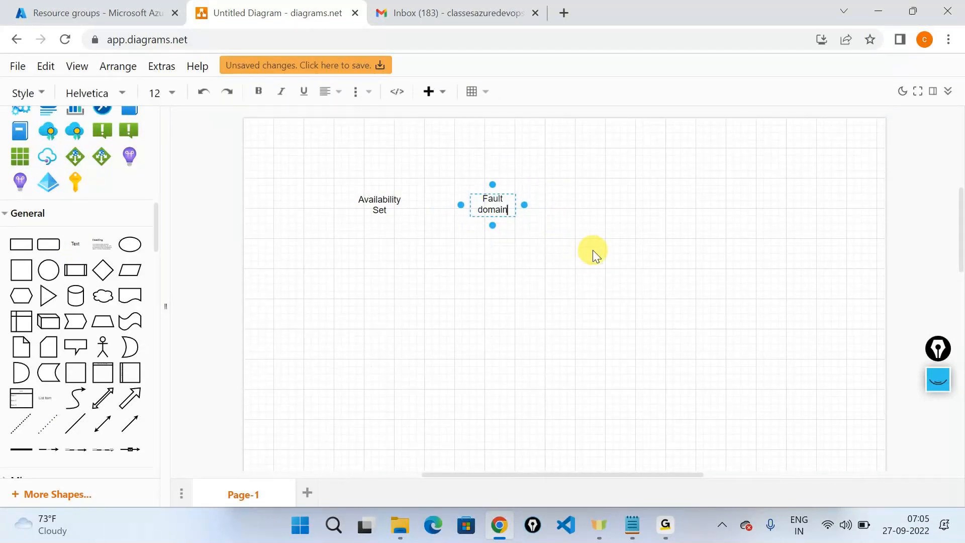
left_click(593, 250)
Step: Add an 'Update Domain' text label below Fault domain
left_click_drag(84, 260, 468, 249)
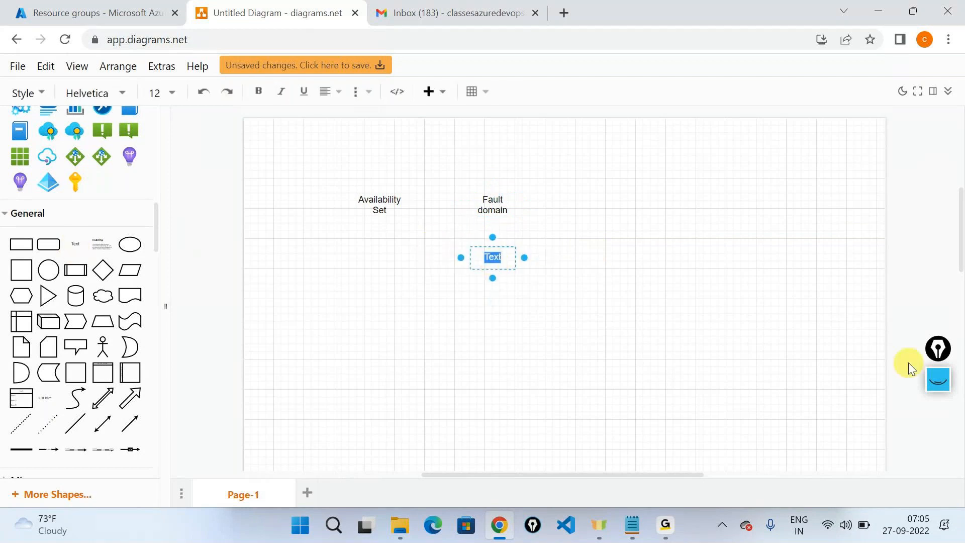
type("Update Doma")
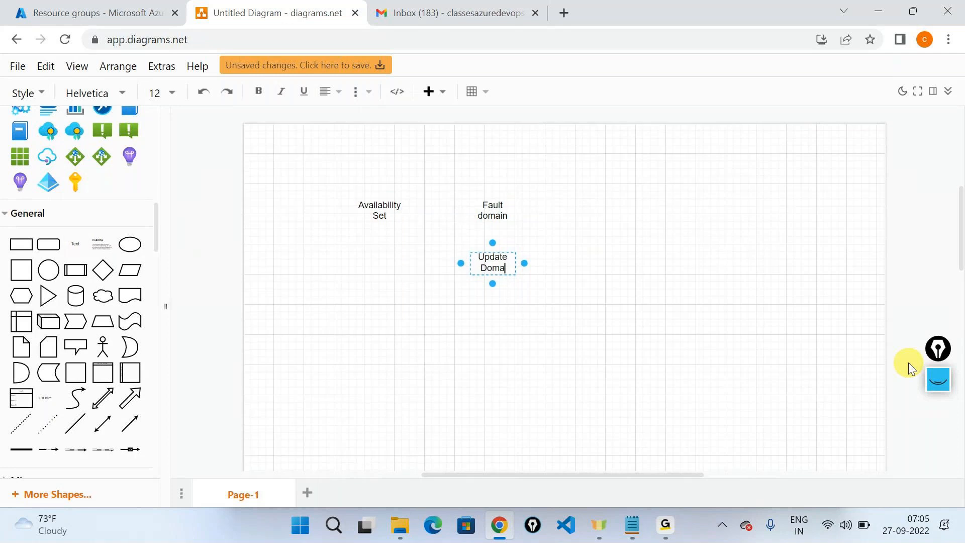
type("in")
key("Escape")
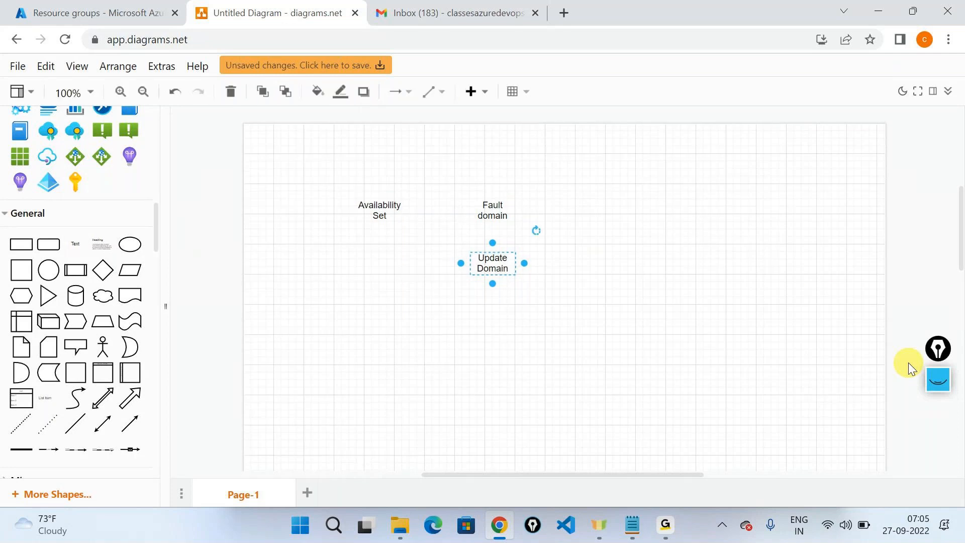
left_click(807, 270)
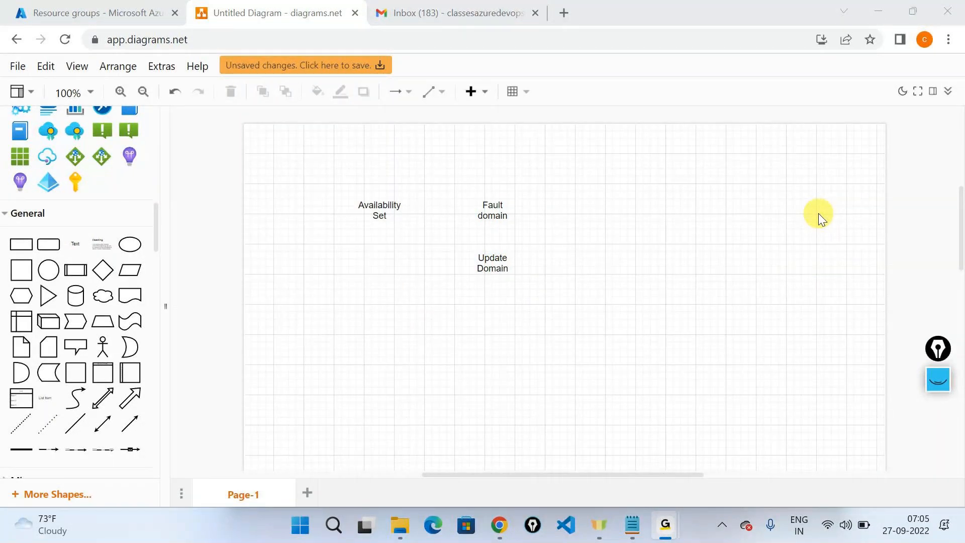
Step: Select the Fault domain and Update Domain labels in turn, then clear the selection
left_click(548, 215)
left_click(495, 209)
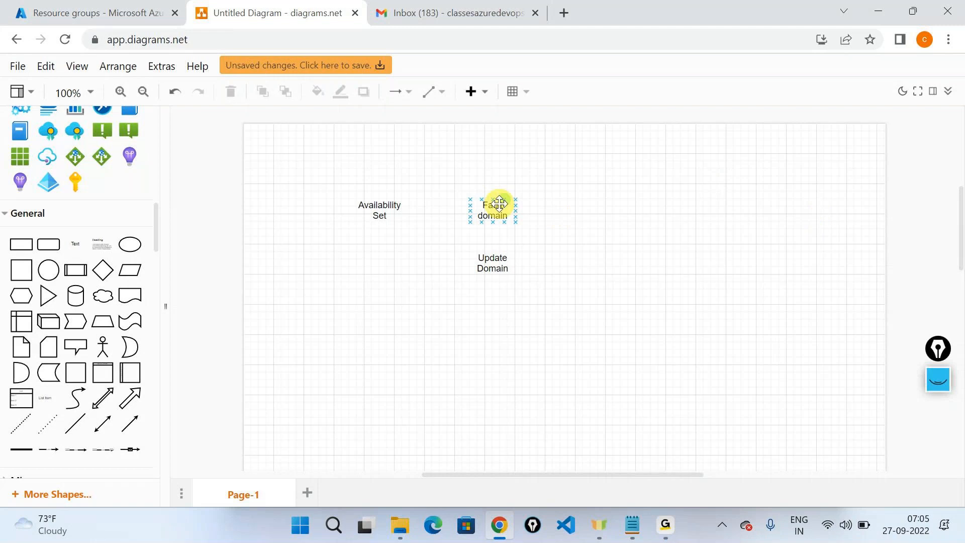
left_click(495, 272)
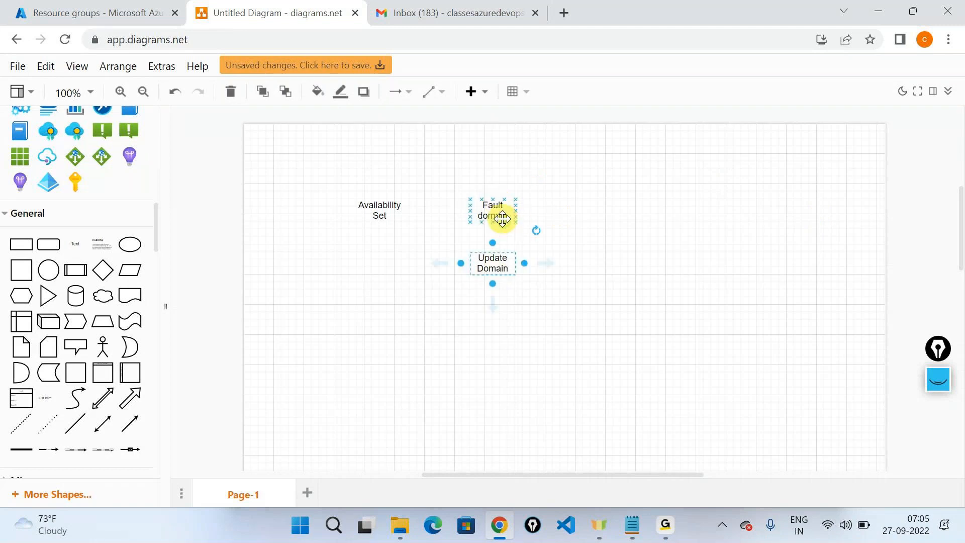
left_click(502, 218)
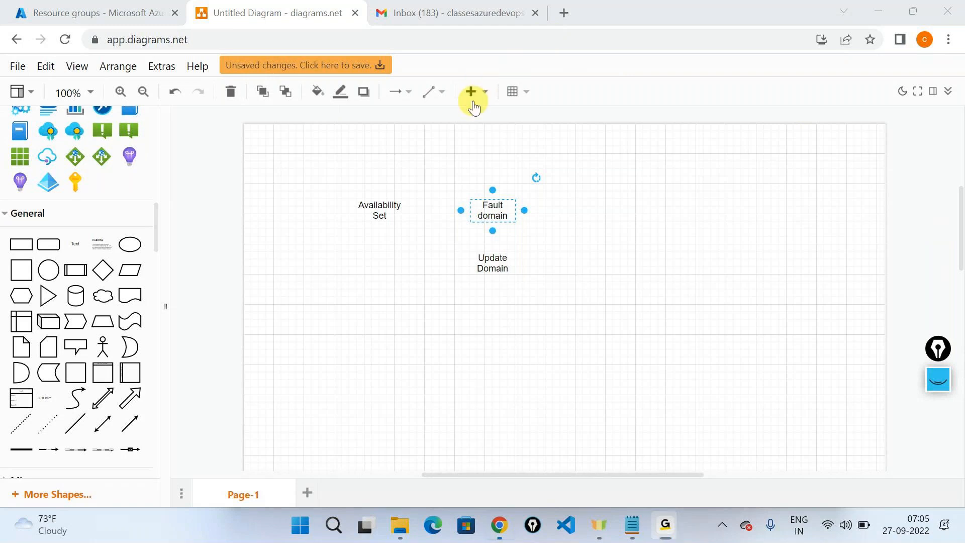
left_click(647, 246)
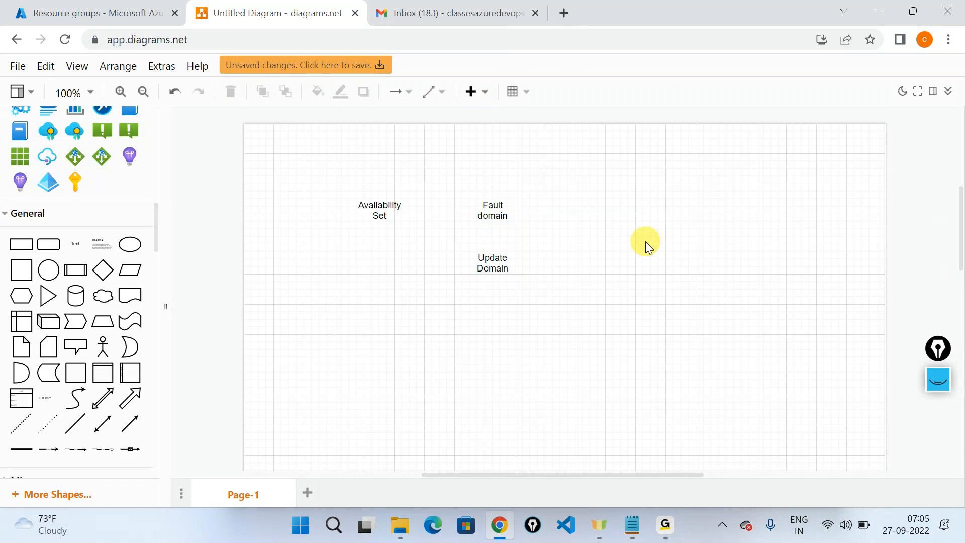
Step: Widen the Update Domain and Fault domain labels so each fits on one line
left_click(501, 263)
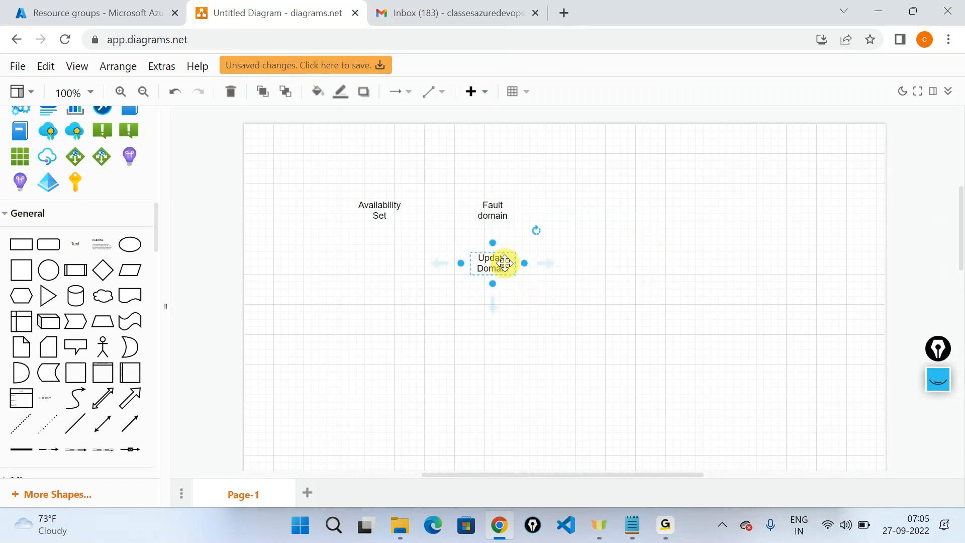
mouse_move(523, 263)
left_mouse_down()
mouse_move(577, 284)
mouse_move(531, 273)
left_mouse_up()
left_click(490, 208)
mouse_move(516, 210)
left_mouse_down()
mouse_move(595, 226)
mouse_move(520, 211)
left_mouse_up()
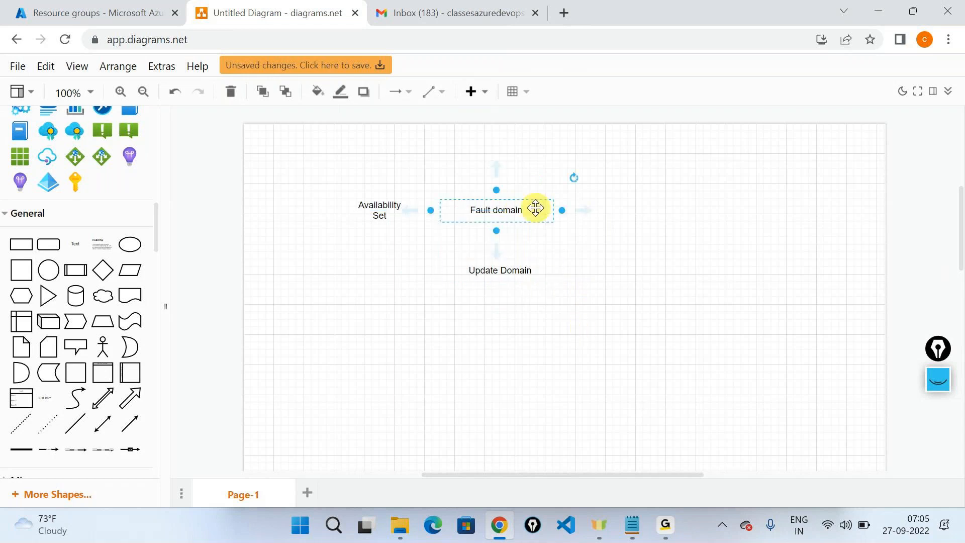
left_click(545, 274)
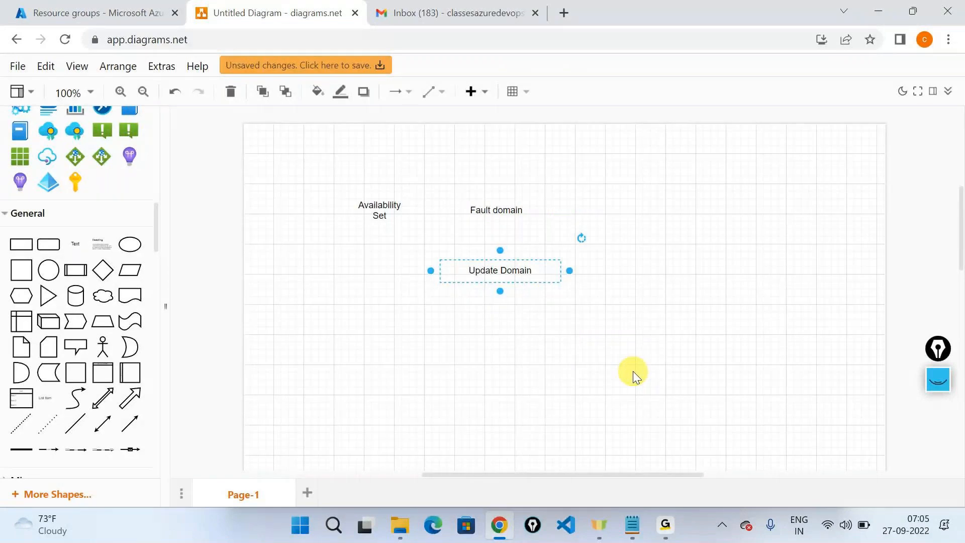
left_click(633, 371)
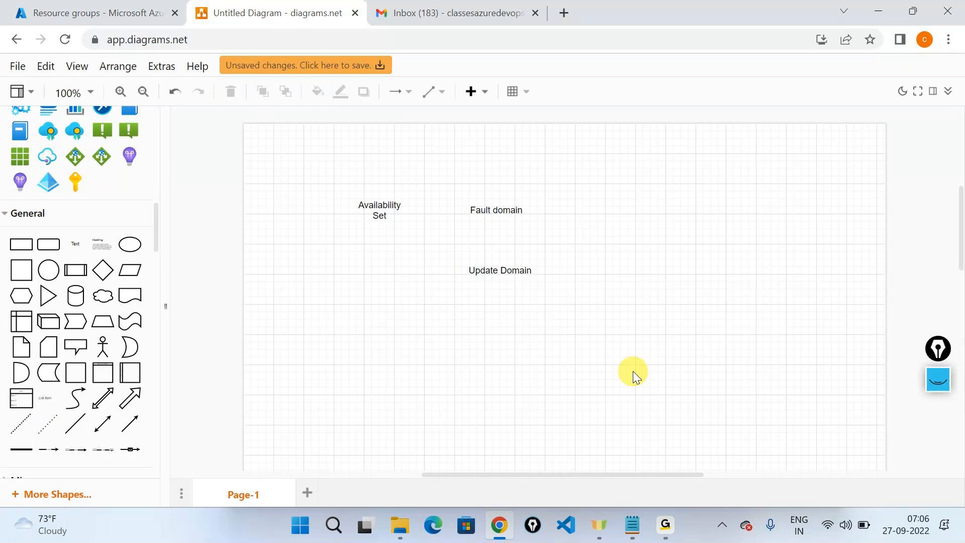
Step: Switch briefly to another window and back, then select the Fault domain label
left_click(663, 516)
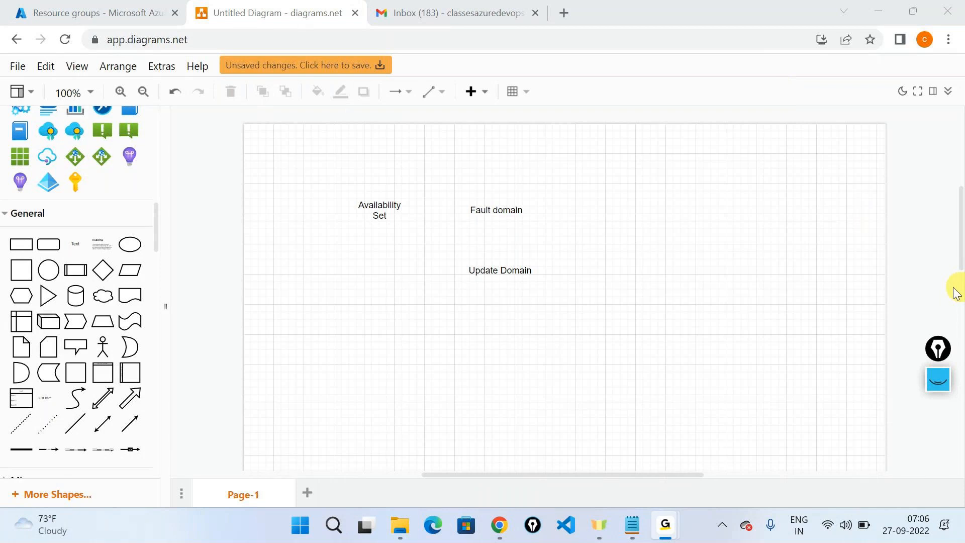
left_click(519, 193)
key("alt+Tab")
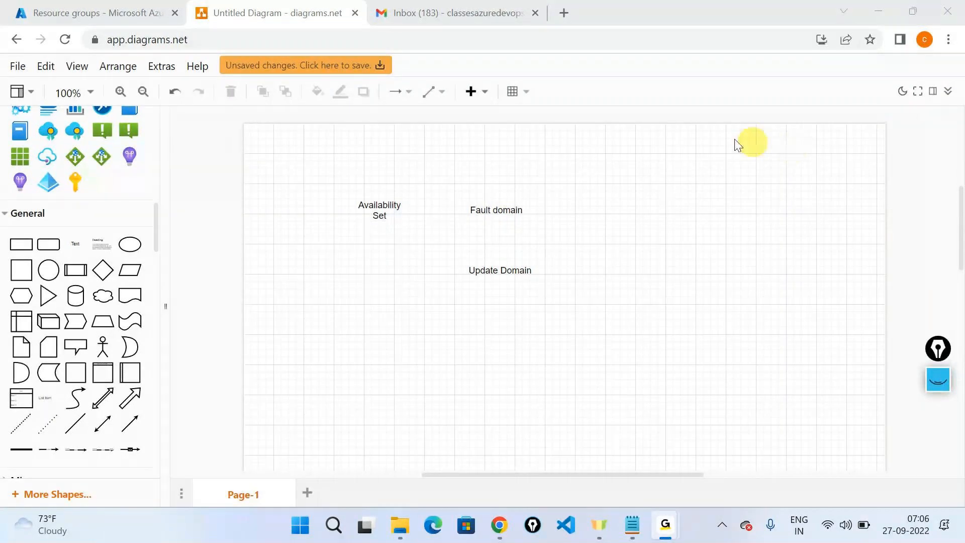
left_click(497, 207)
left_click(493, 185)
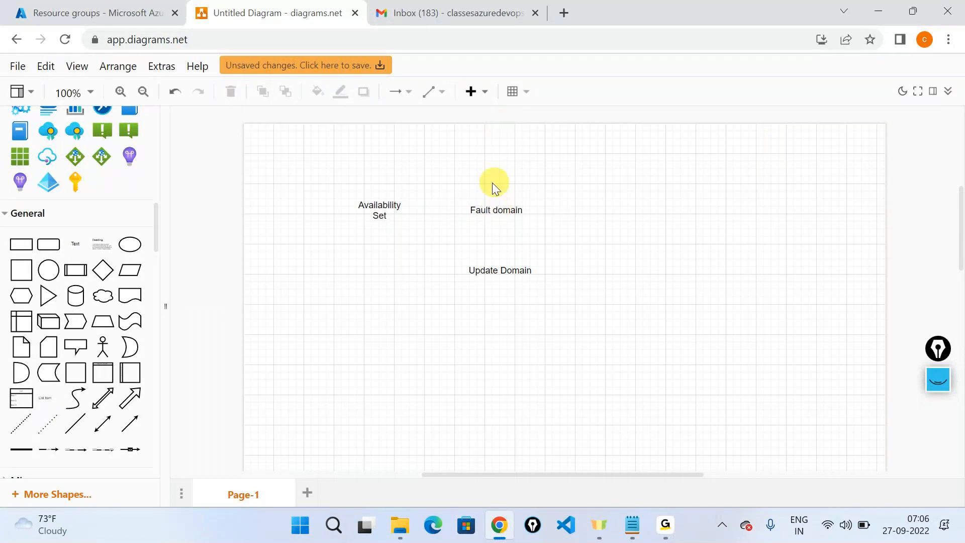
left_click(495, 209)
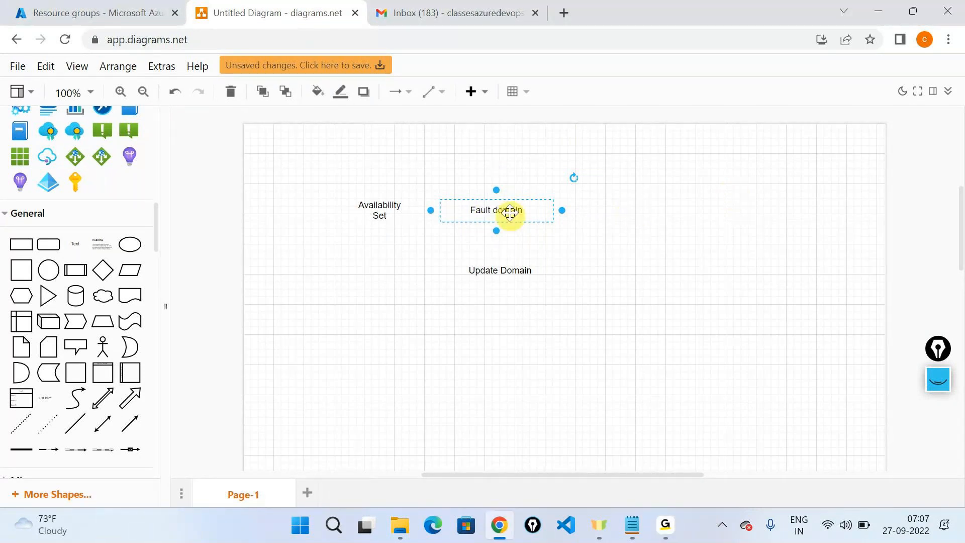
left_click(635, 285)
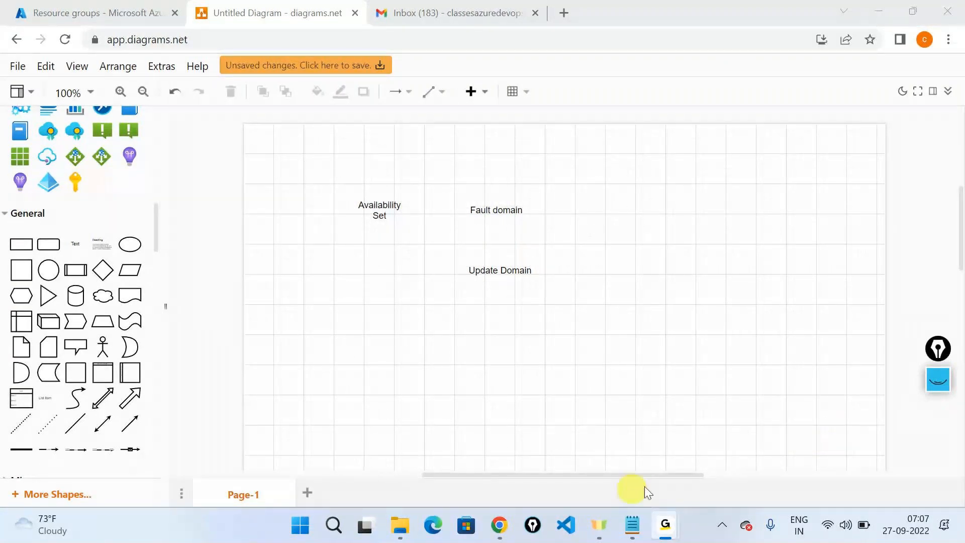
left_click(741, 384)
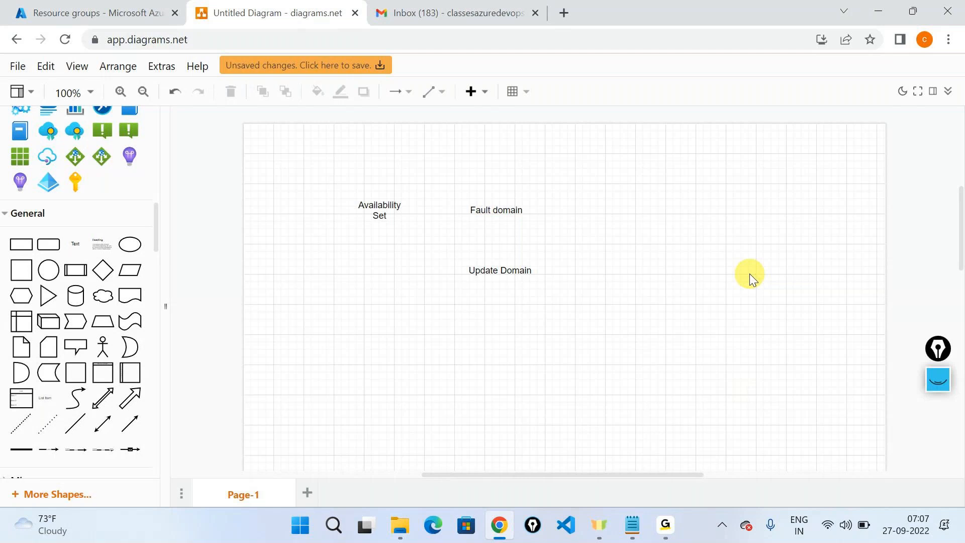
key("ctrl+alt+g")
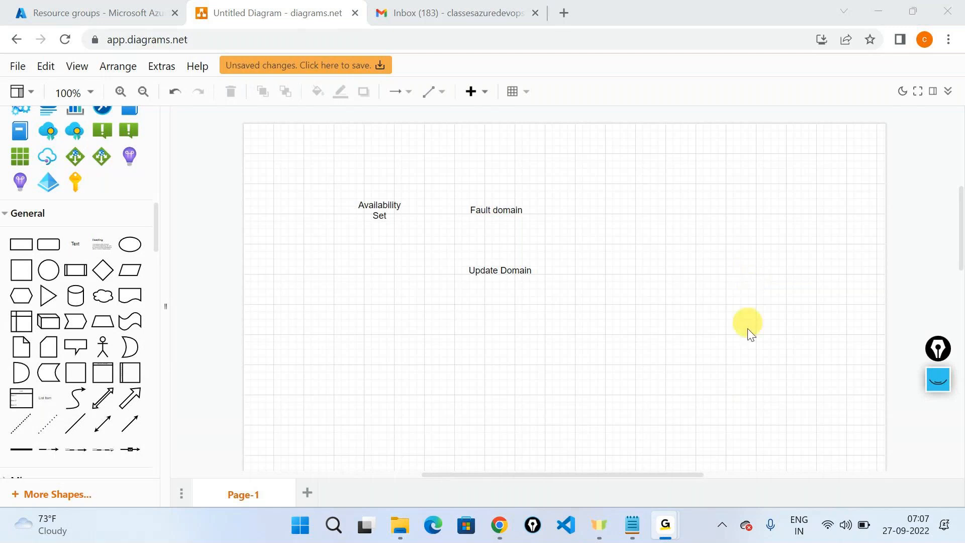
left_click(749, 393)
left_click(941, 389)
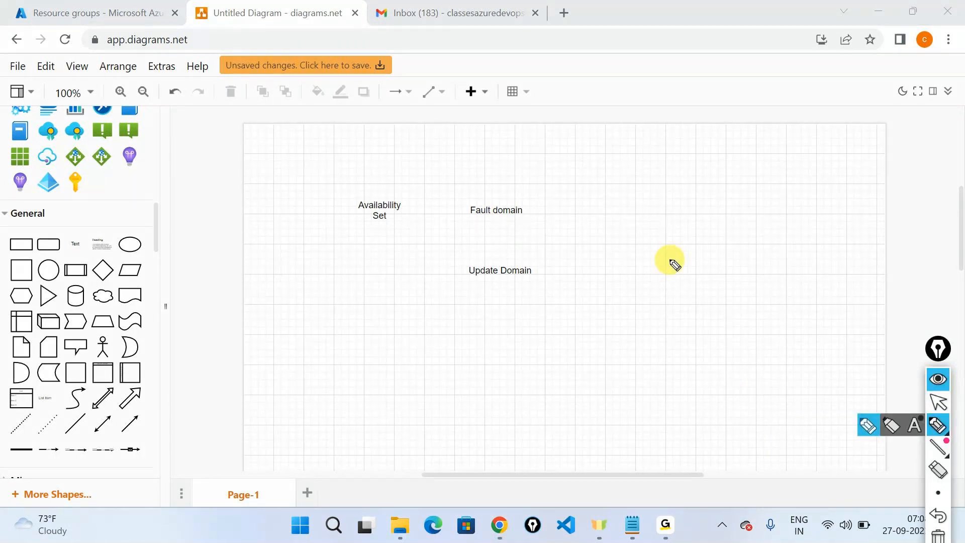
mouse_move(482, 193)
left_mouse_down()
mouse_move(468, 197)
mouse_move(487, 225)
mouse_move(534, 211)
mouse_move(469, 190)
left_mouse_up()
mouse_move(479, 250)
left_mouse_down()
mouse_move(493, 295)
mouse_move(558, 274)
mouse_move(476, 251)
left_mouse_up()
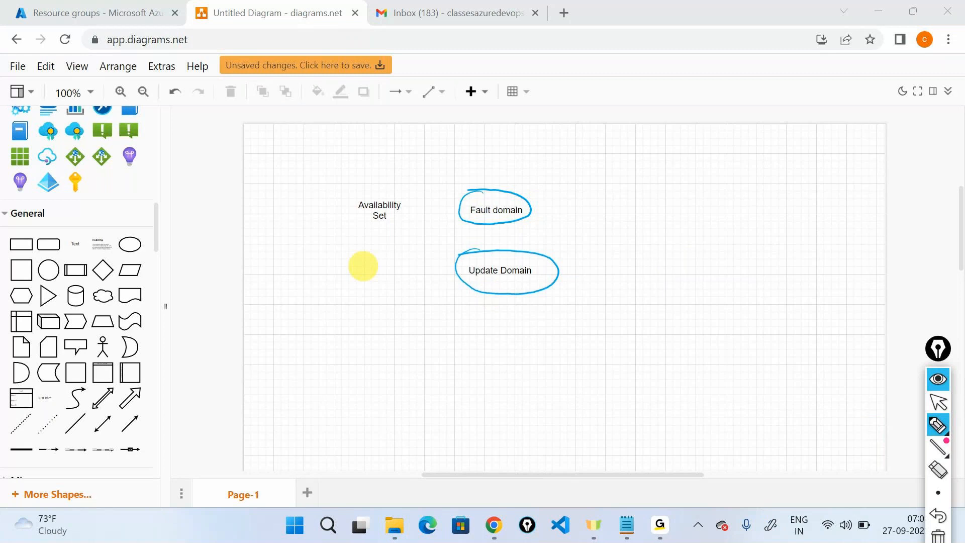
mouse_move(568, 203)
left_mouse_down()
mouse_move(582, 201)
mouse_move(590, 214)
left_mouse_up()
left_click_drag(577, 252, 595, 272)
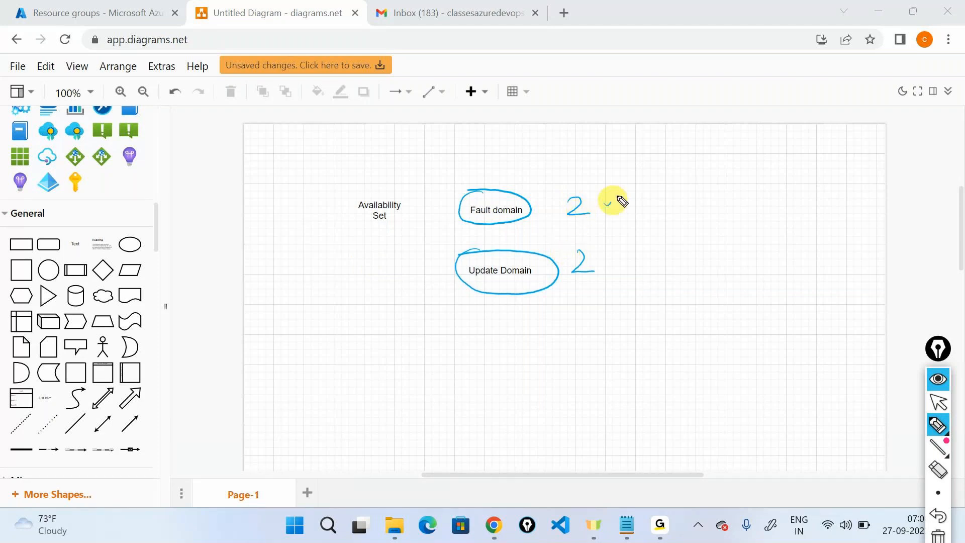
left_click_drag(611, 203, 621, 194)
left_click_drag(599, 258, 614, 253)
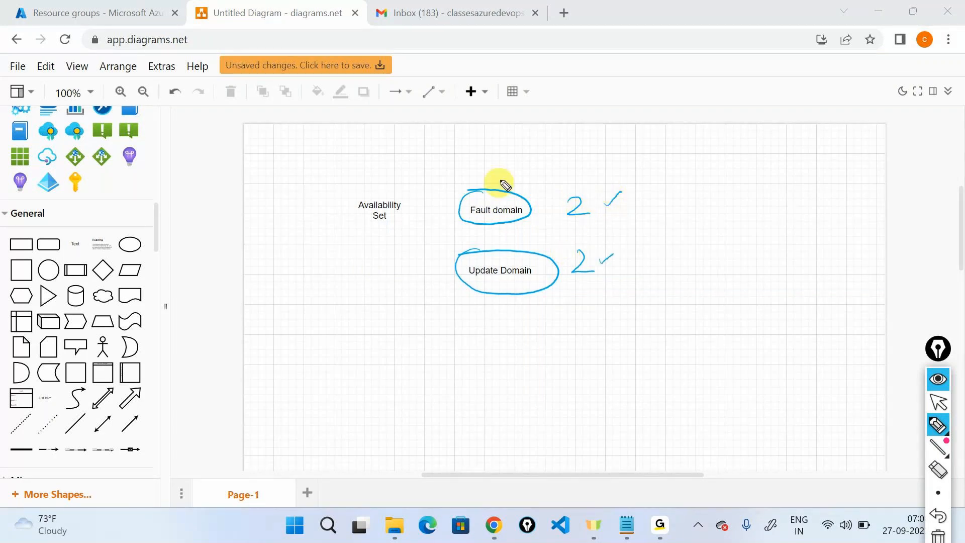
left_click_drag(514, 170, 543, 149)
mouse_move(531, 235)
left_mouse_down()
mouse_move(538, 243)
mouse_move(555, 225)
left_mouse_up()
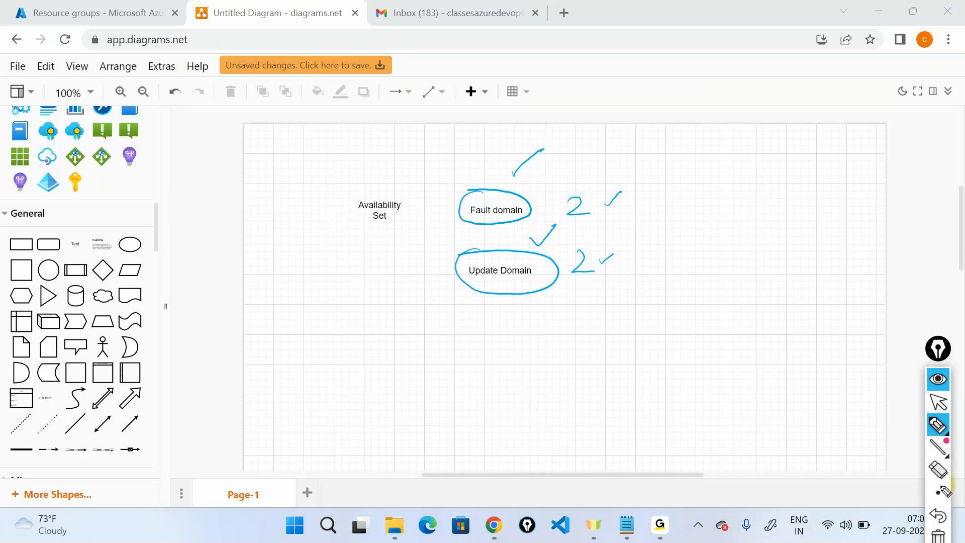
left_click(945, 491)
left_click_drag(951, 293, 964, 184)
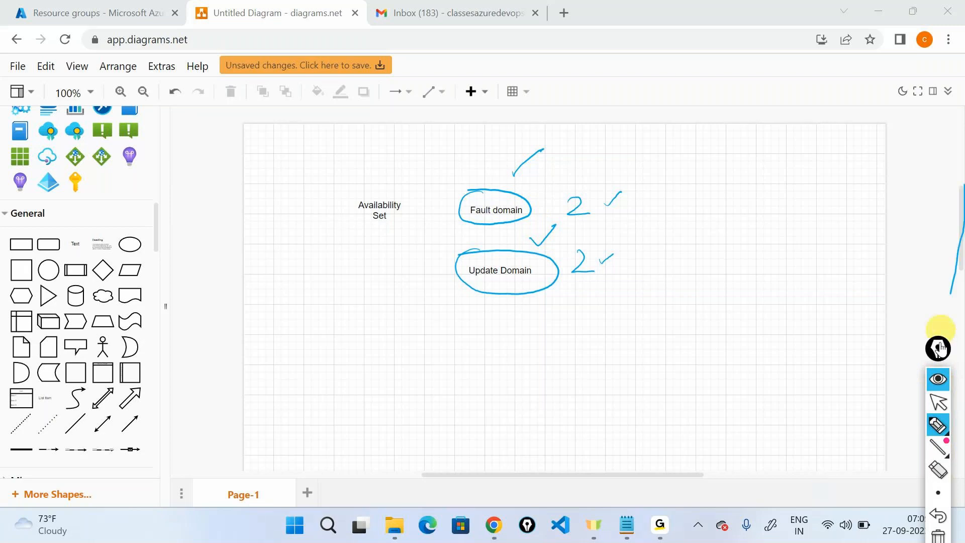
left_click_drag(939, 348, 942, 170)
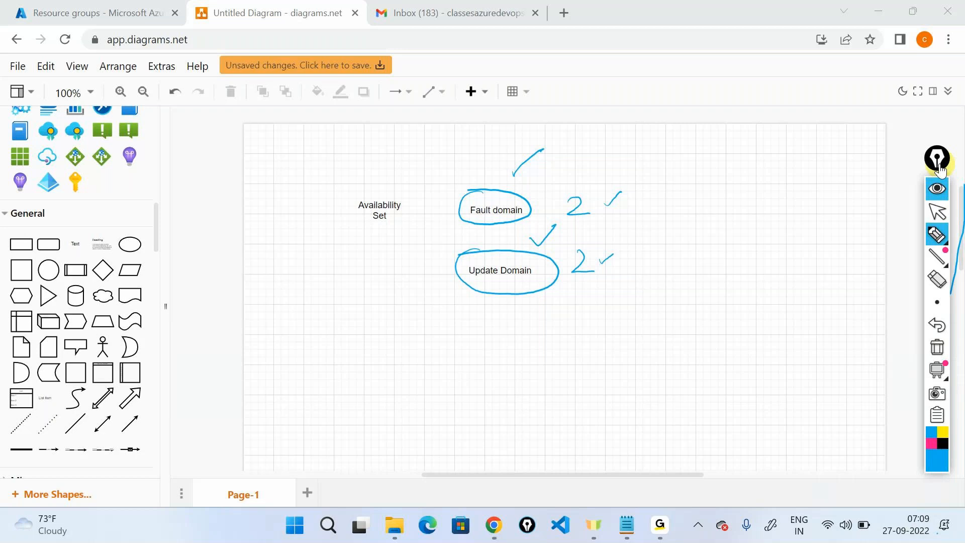
left_click(939, 349)
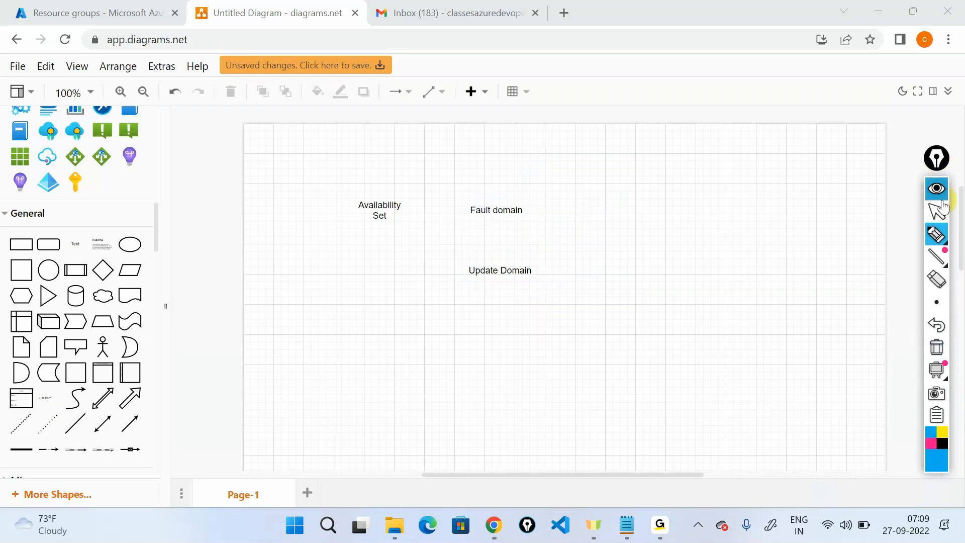
key("alt+Tab")
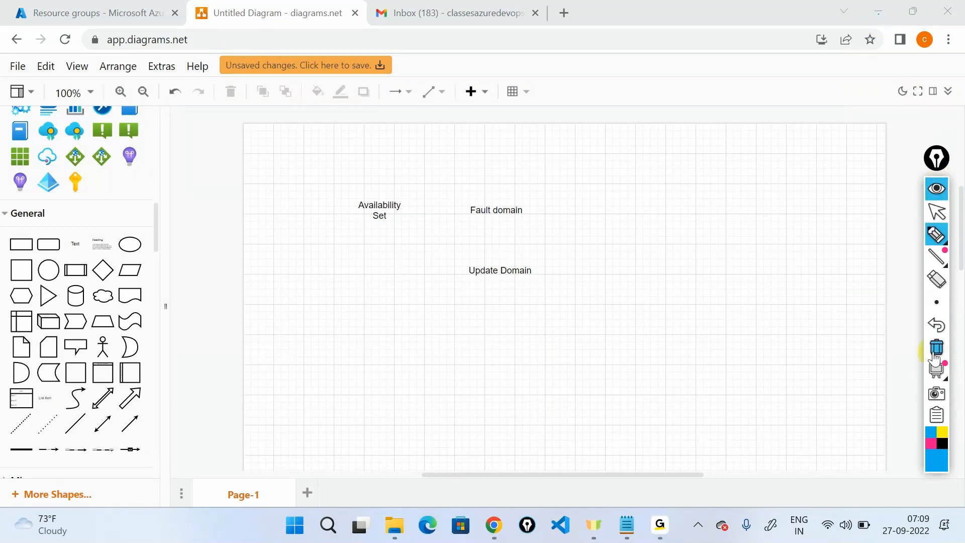
left_click(933, 211)
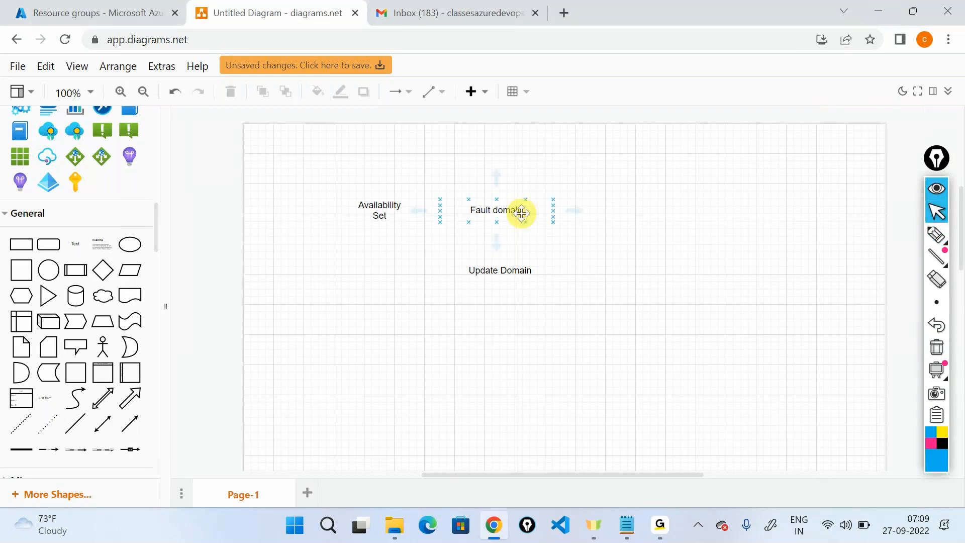
left_click(507, 265)
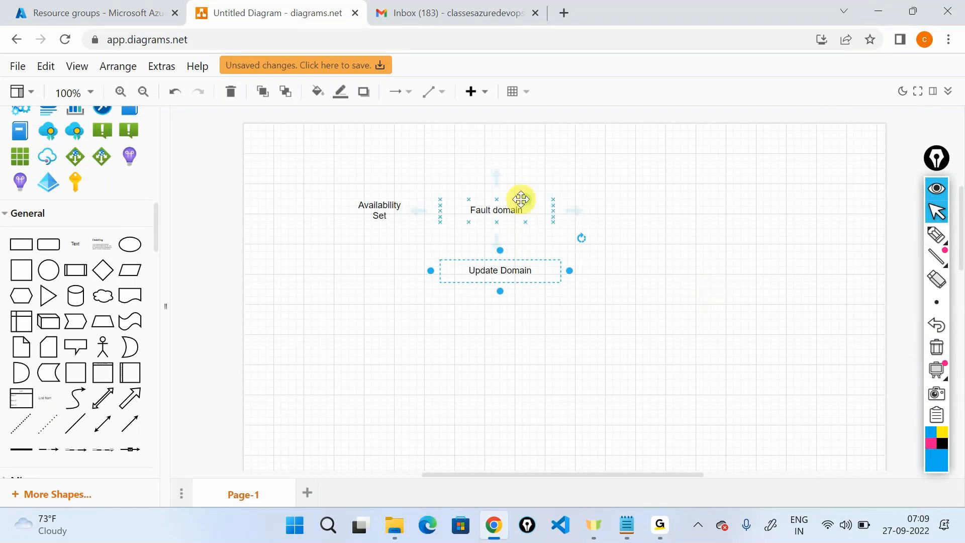
left_click(531, 216)
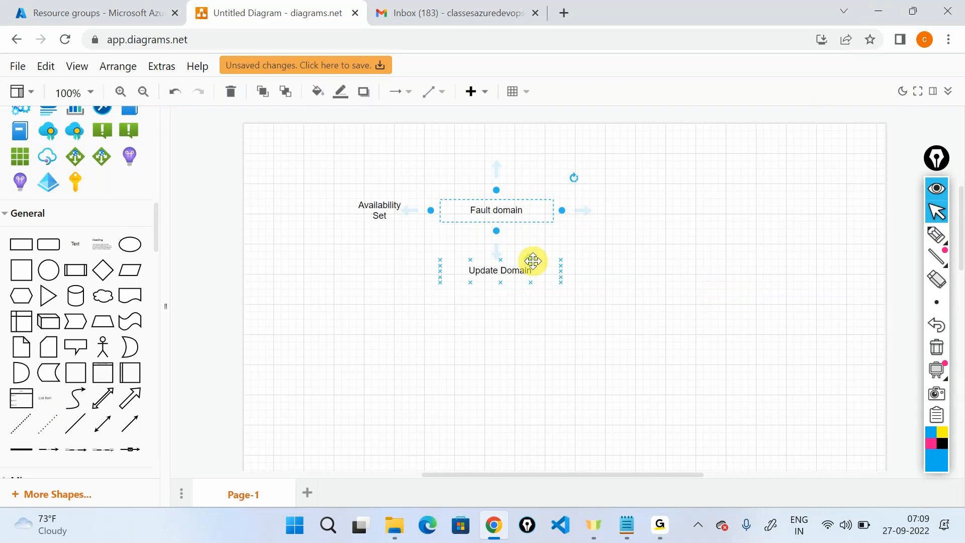
left_click(533, 261)
left_click(697, 347)
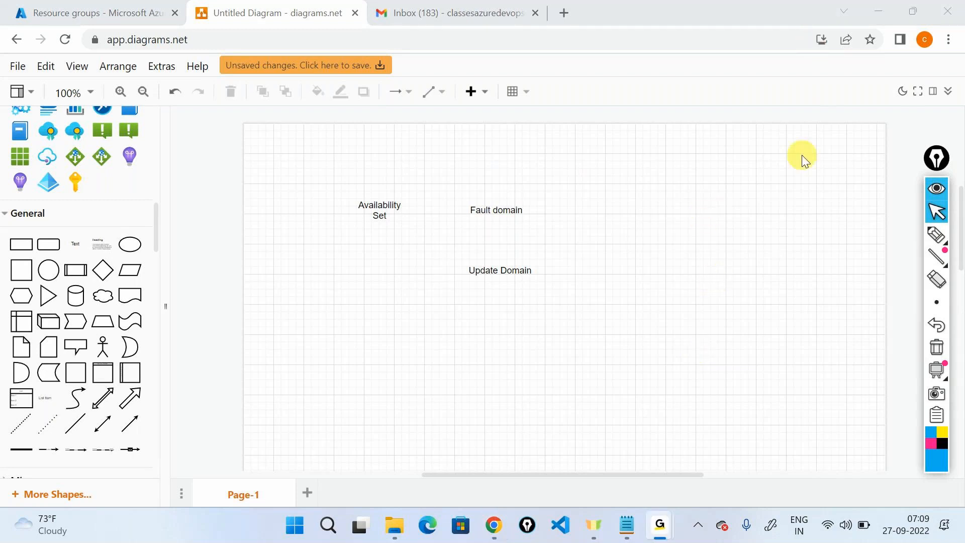
left_click(937, 189)
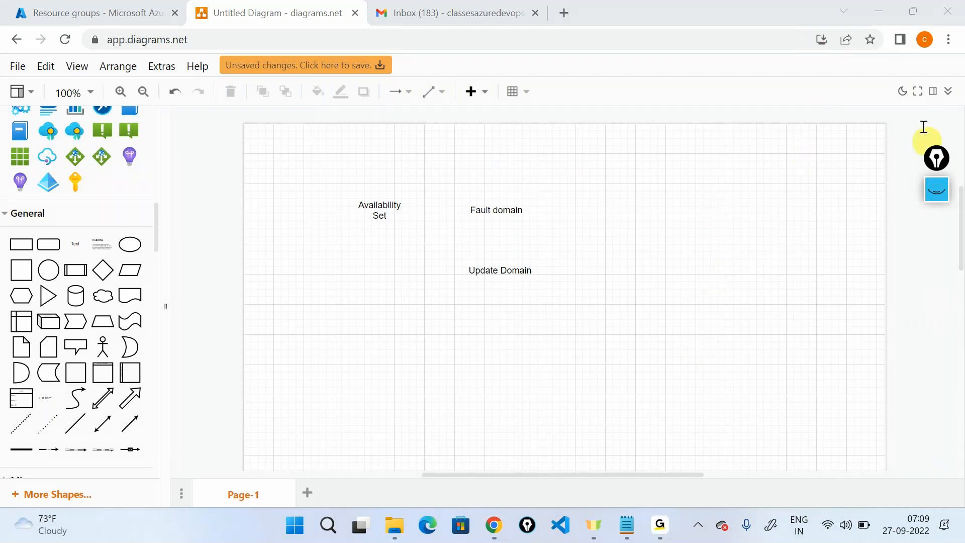
left_click(882, 14)
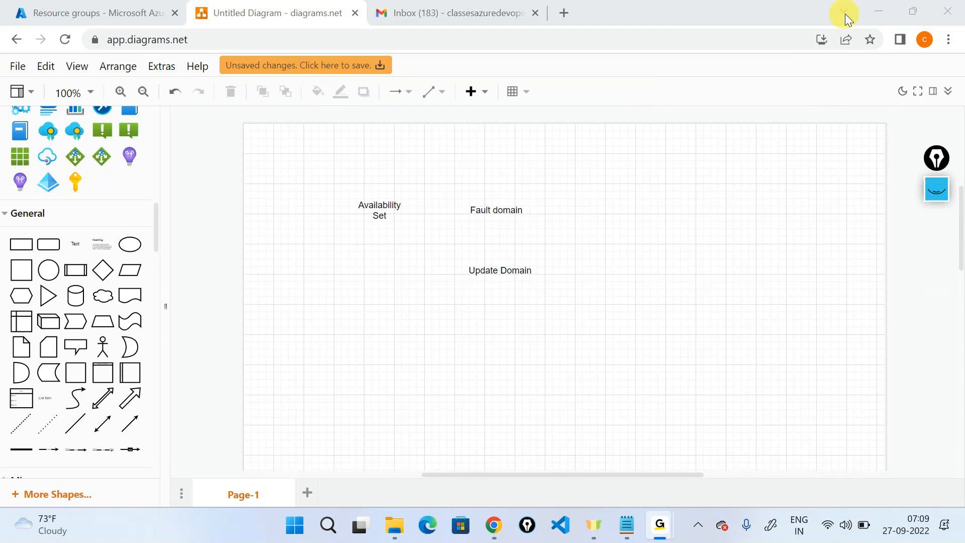
Step: Draw freehand Epic Pen arrows pointing right from the Update Domain and Fault domain labels
left_click(870, 7)
left_click(528, 214)
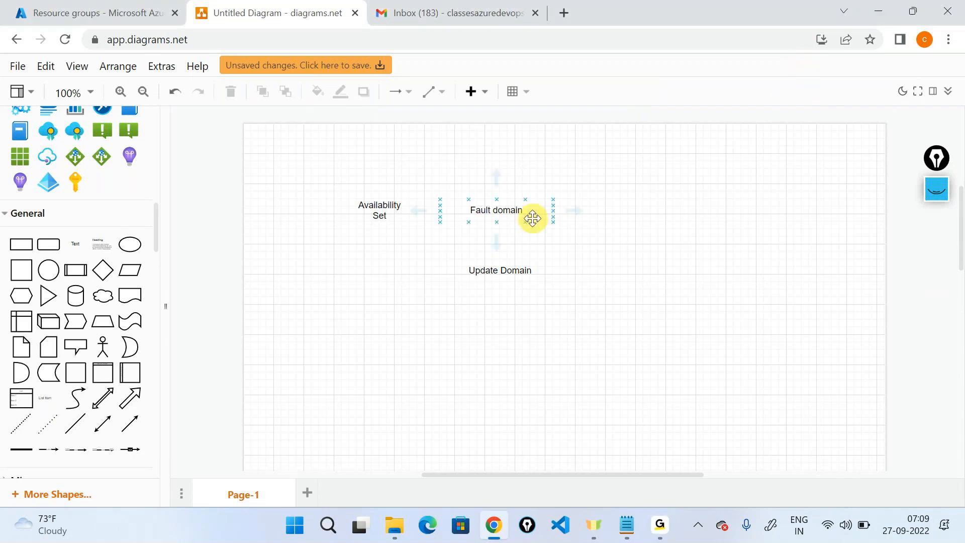
left_click(938, 201)
left_click(938, 240)
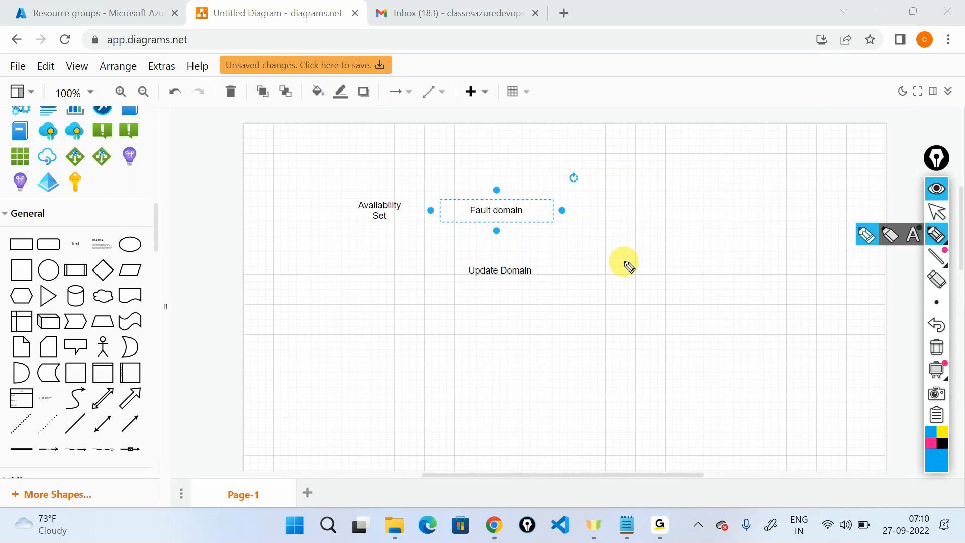
mouse_move(551, 271)
left_mouse_down()
mouse_move(657, 275)
mouse_move(719, 254)
mouse_move(726, 276)
left_mouse_up()
left_click_drag(576, 211, 626, 203)
mouse_move(626, 204)
left_mouse_down()
mouse_move(619, 215)
mouse_move(626, 203)
left_mouse_up()
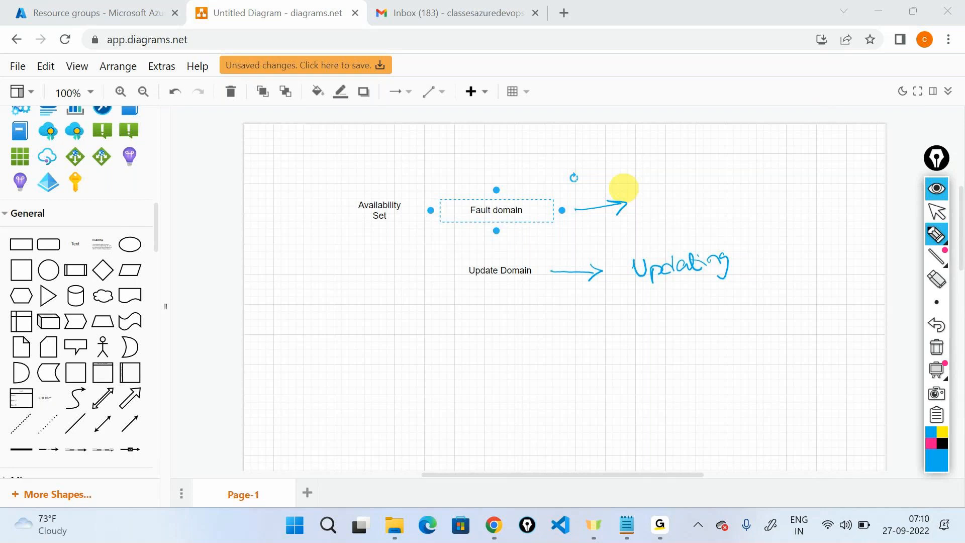
Step: Hide the annotation ink, search Google for 'availability set in azure', and open the Microsoft Learn result
left_click(940, 193)
key("ctrl+t")
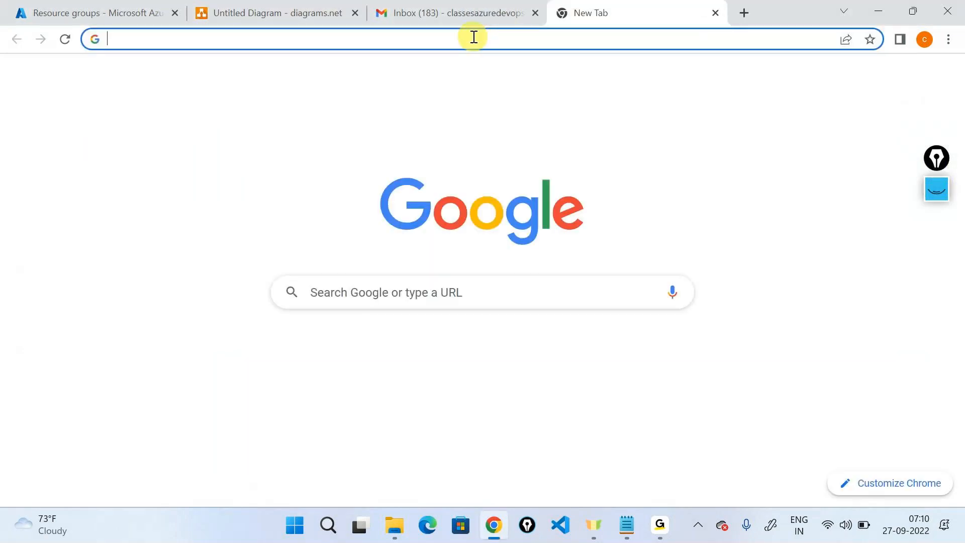
type("ava")
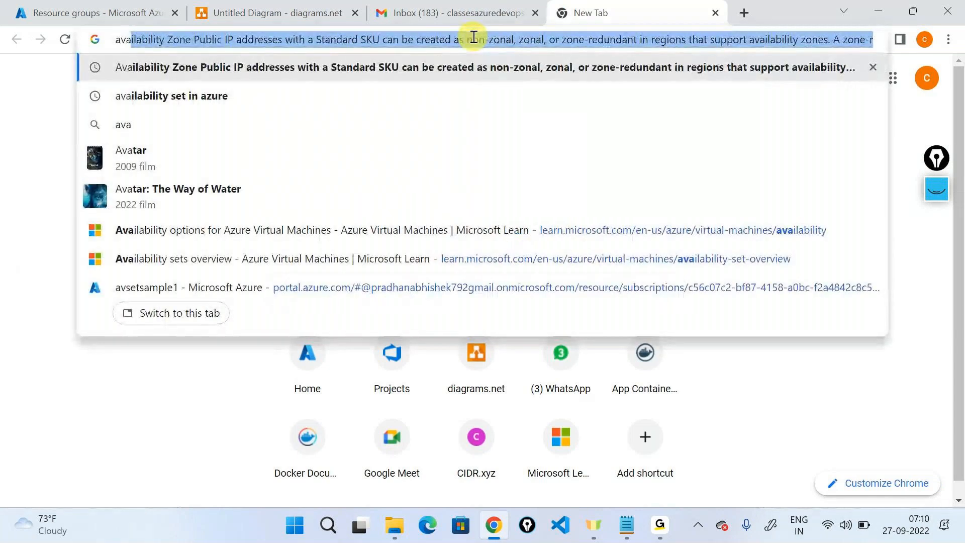
key("Down")
key("Return")
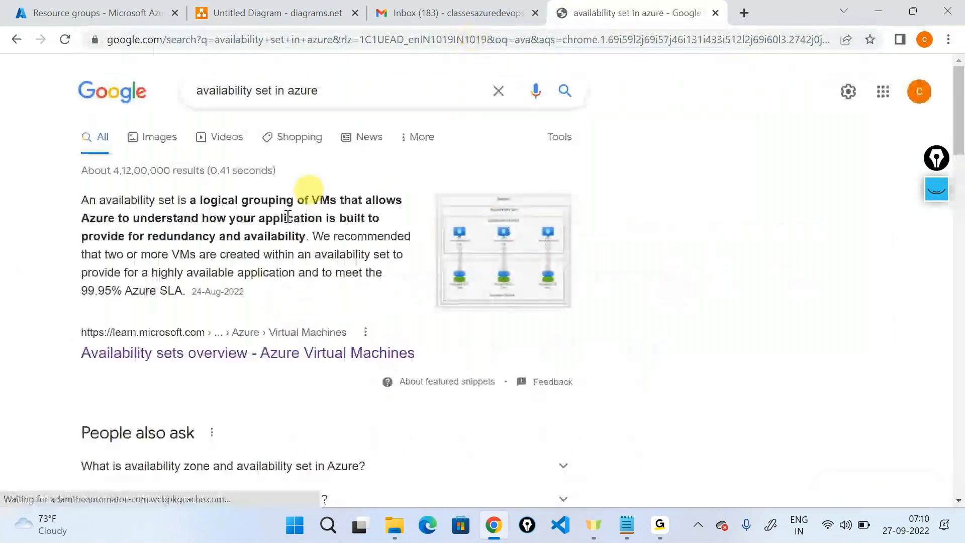
left_click(246, 353)
Step: Scroll down and highlight the sentence about update and fault domains
scroll(427, 217, "down", 5)
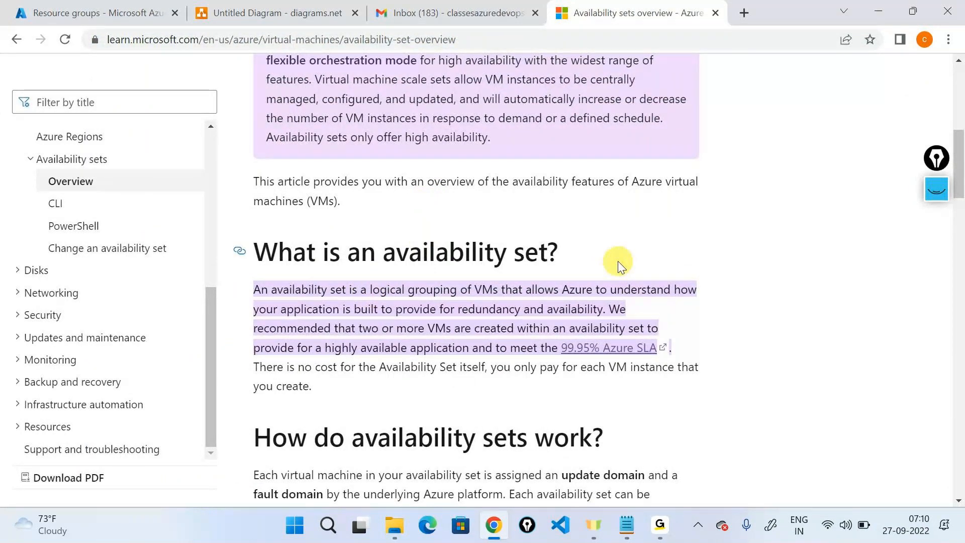
scroll(618, 261, "down", 7)
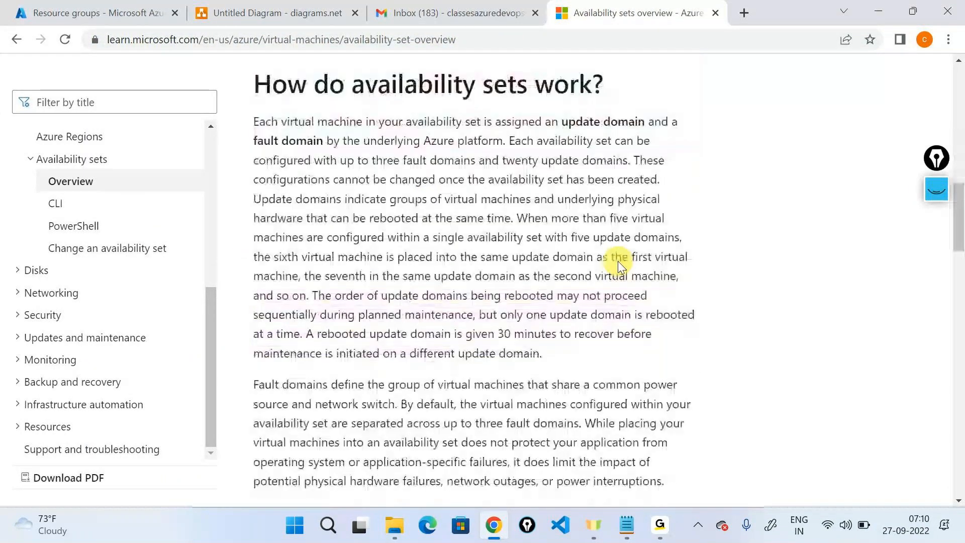
scroll(617, 261, "down", 1)
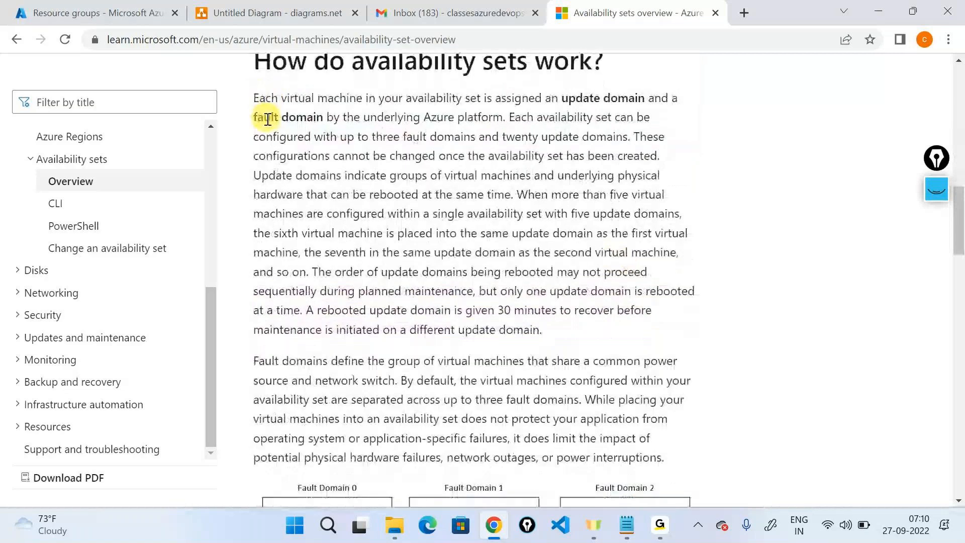
left_click_drag(259, 99, 413, 117)
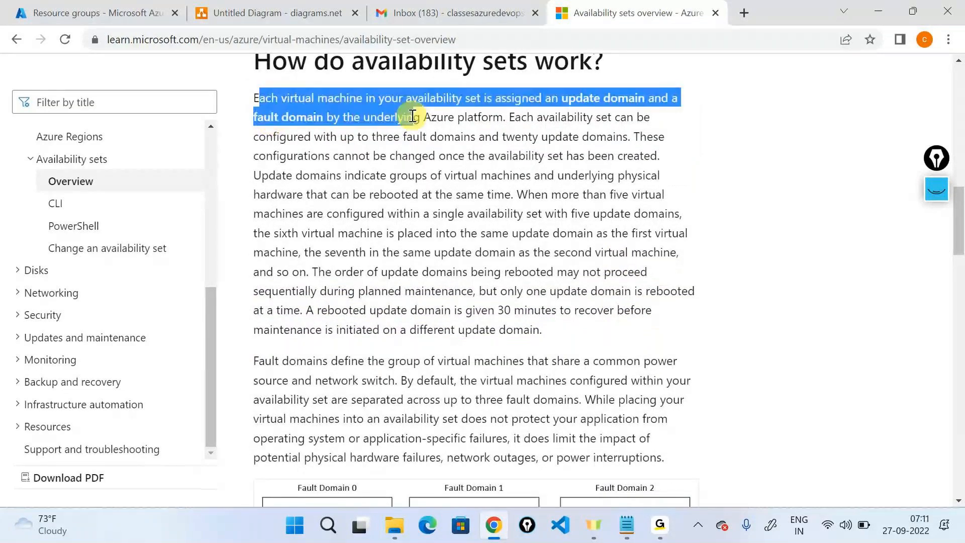
double_click(438, 117)
left_click(494, 123)
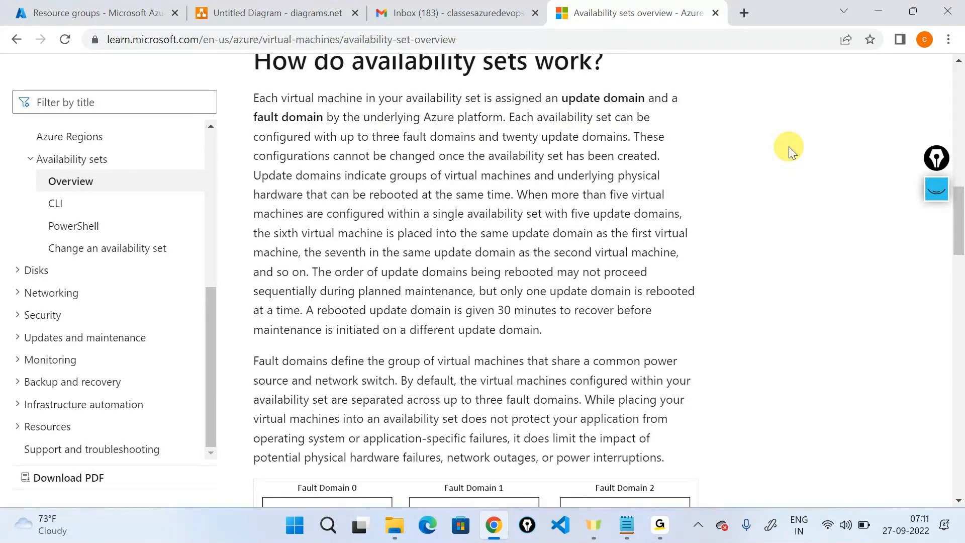
Step: Scroll back up to the article's intro, then return to the availability set diagram
scroll(790, 151, "up", 1)
scroll(789, 151, "up", 3)
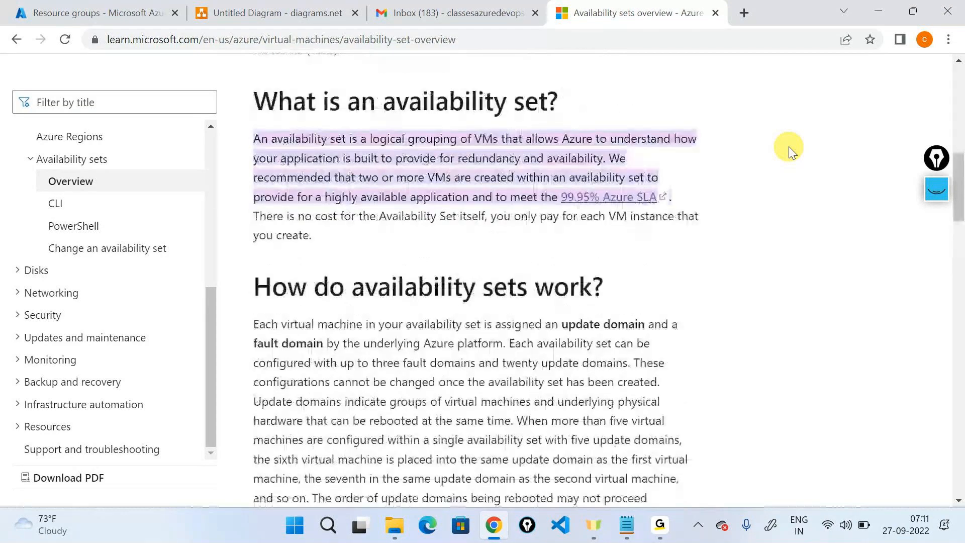
scroll(778, 139, "down", 3)
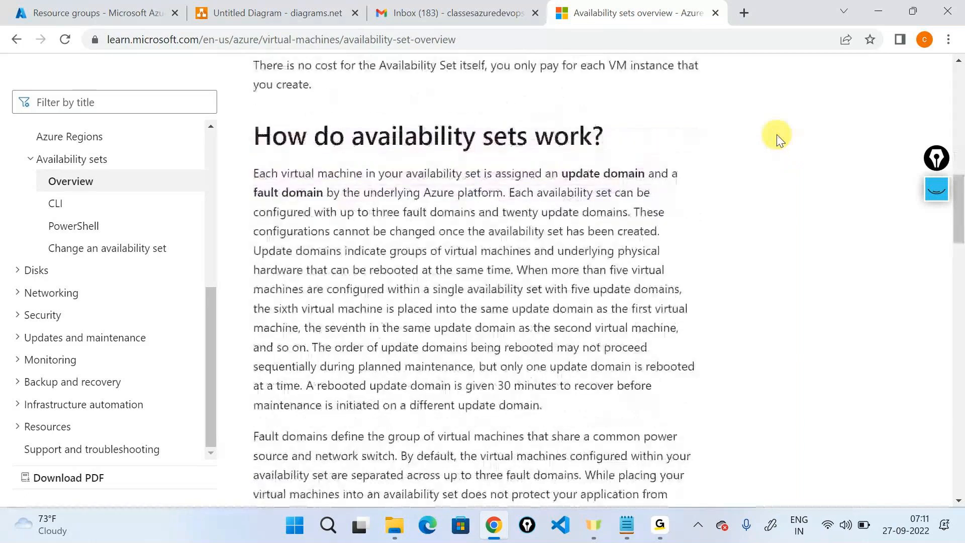
scroll(778, 139, "down", 7)
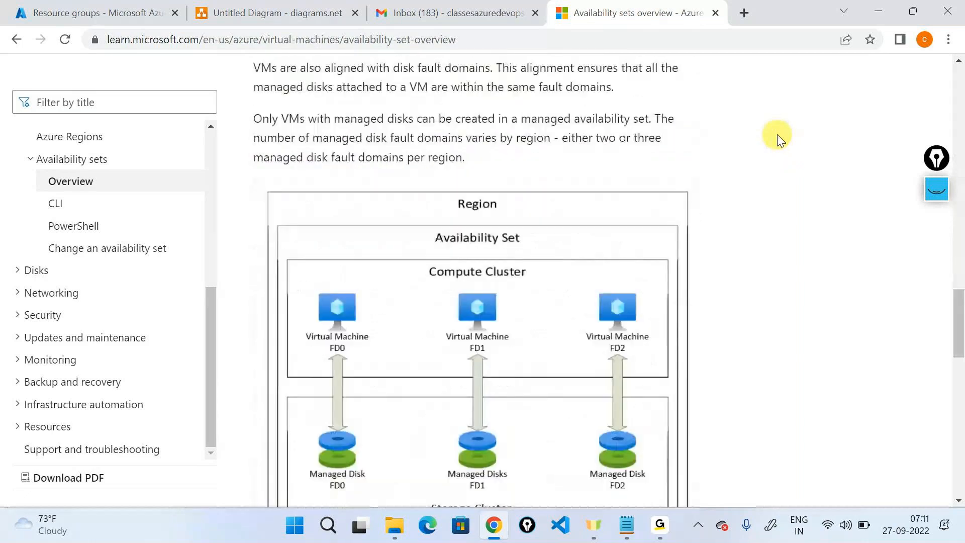
scroll(777, 138, "up", 5)
scroll(778, 137, "up", 4)
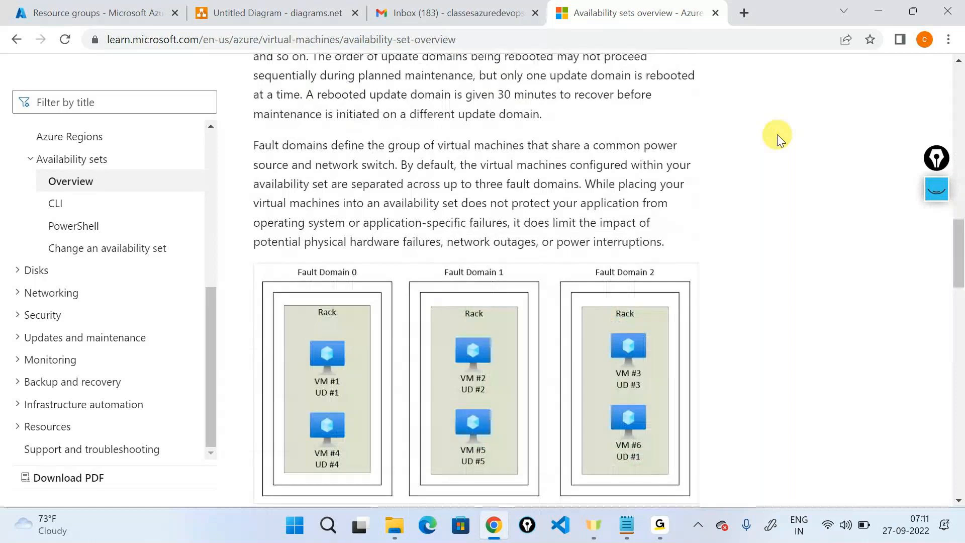
scroll(778, 137, "up", 4)
scroll(778, 134, "up", 3)
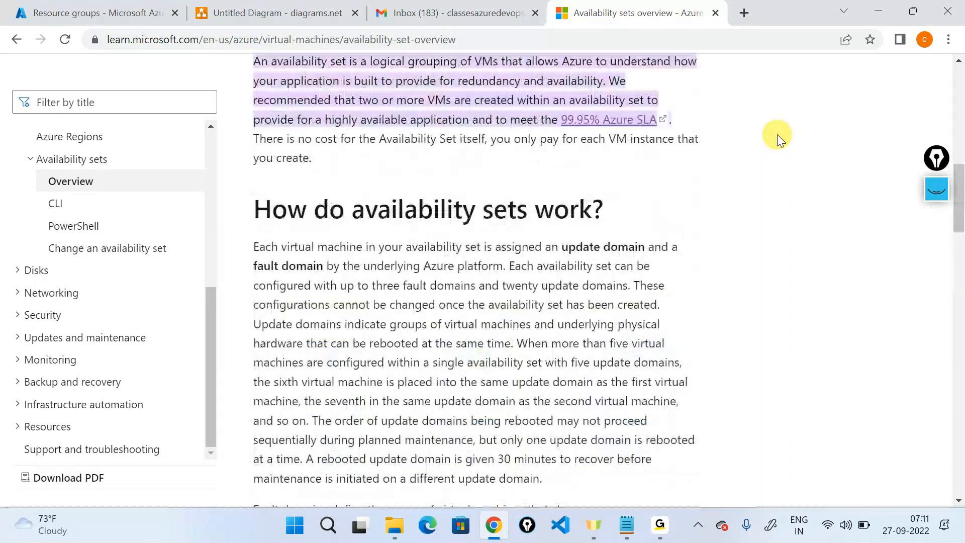
left_click(278, 13)
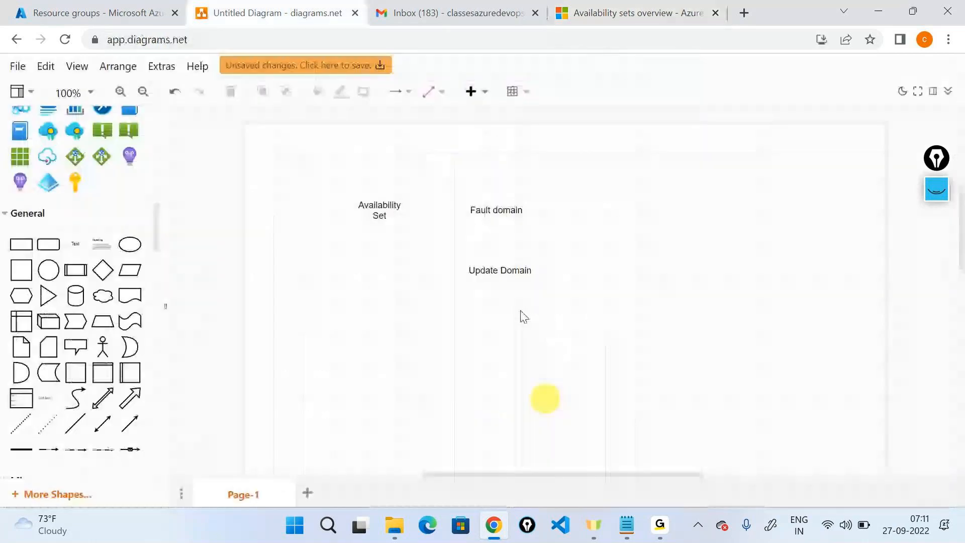
Step: Switch to the GoTo app and back twice, selecting the Update Domain label in between
mouse_move(660, 526)
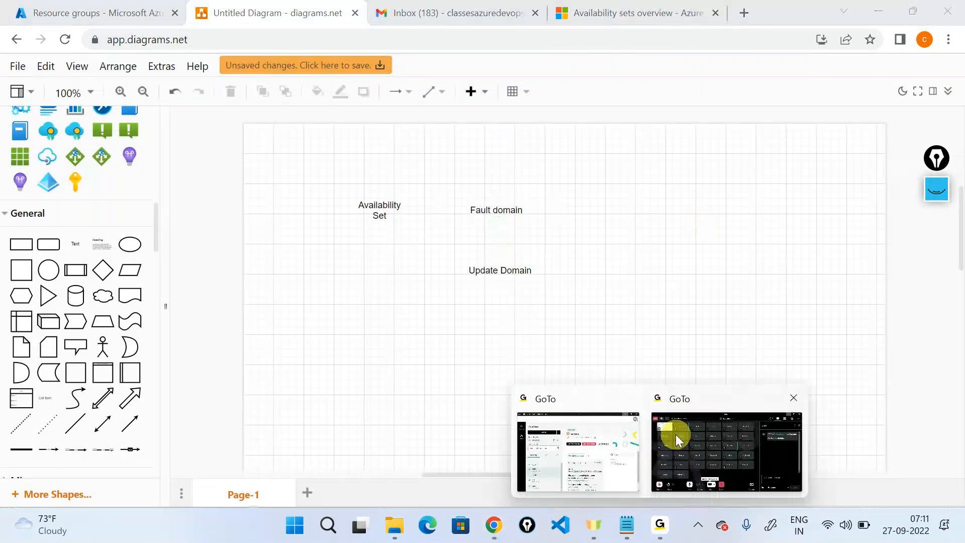
left_click(676, 434)
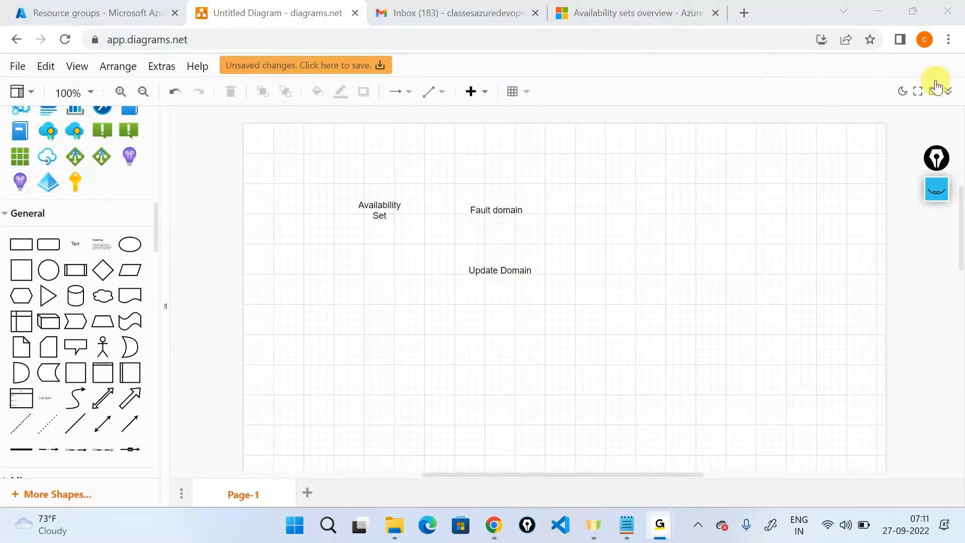
left_click(867, 21)
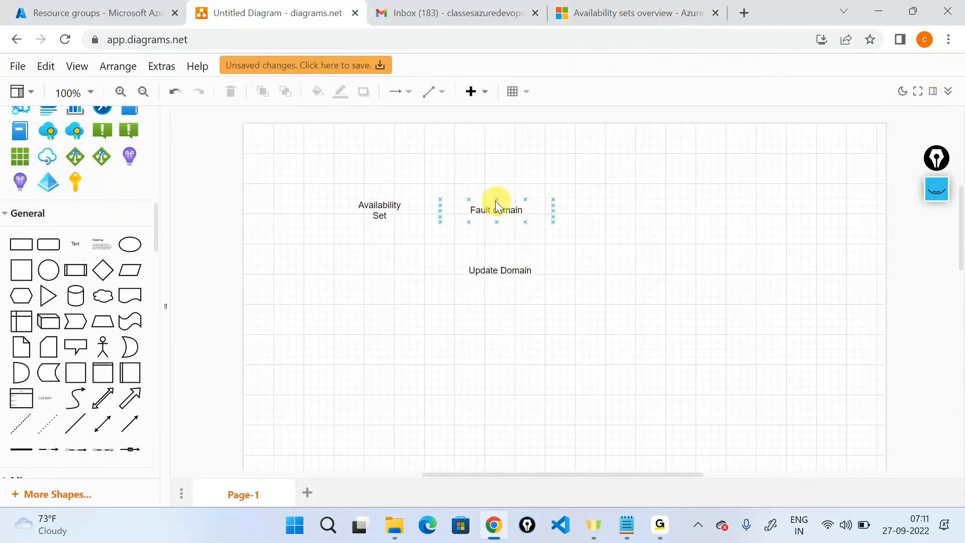
left_click(500, 271)
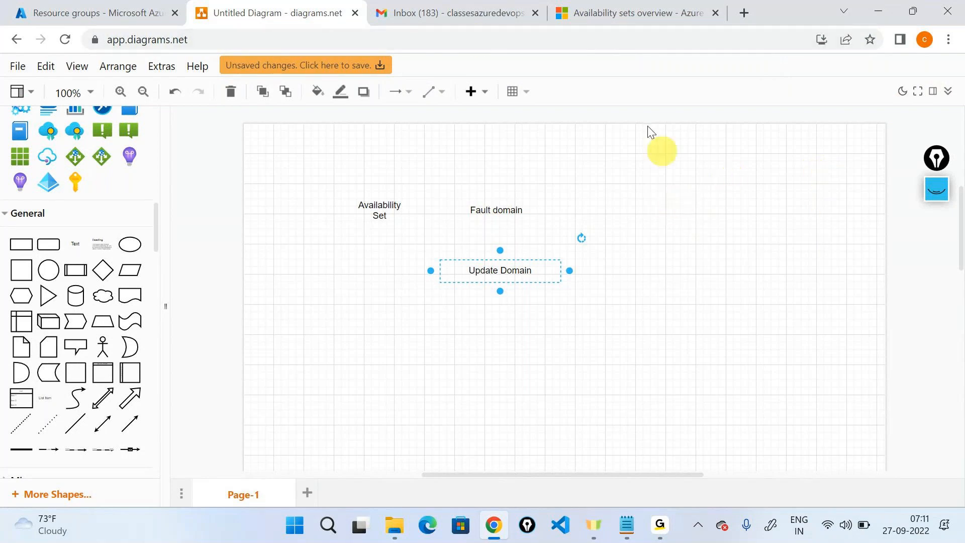
mouse_move(660, 526)
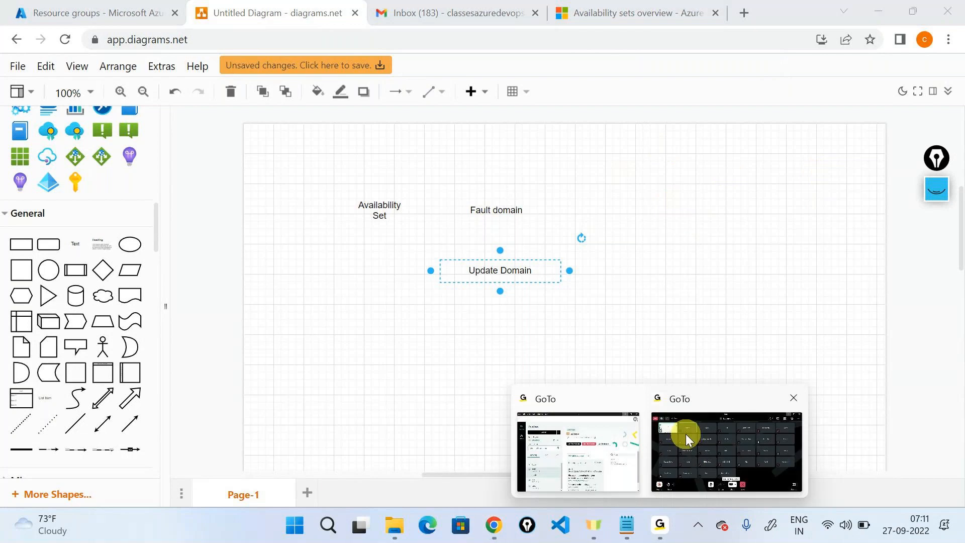
left_click(685, 434)
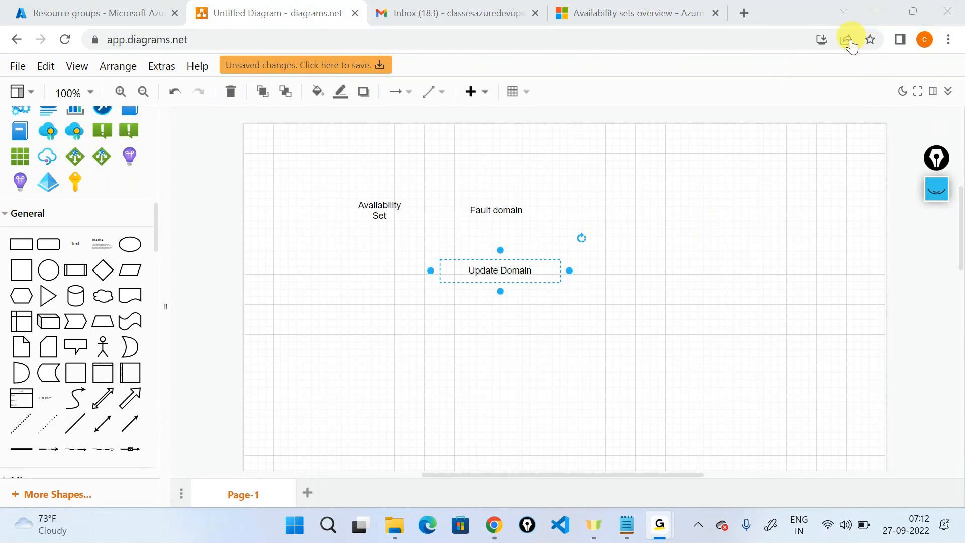
left_click(873, 15)
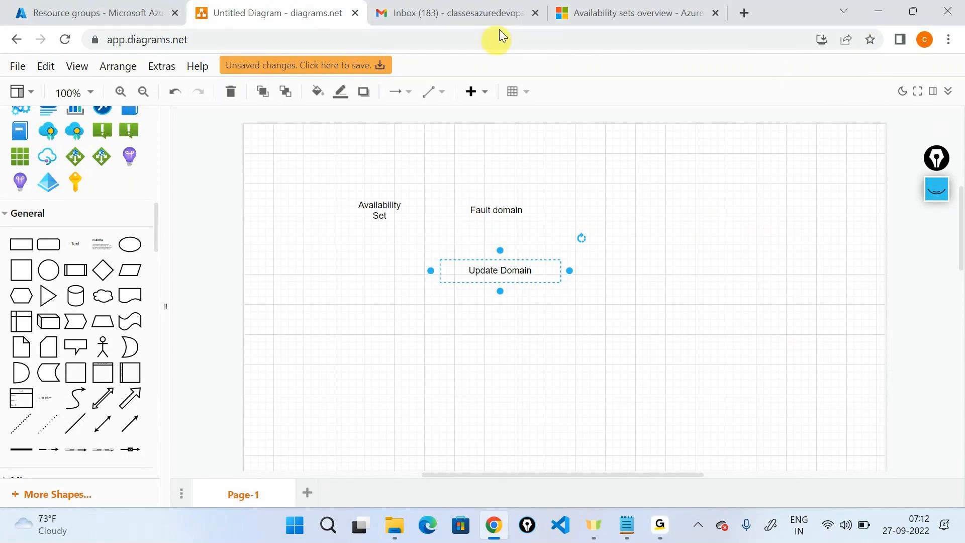
Step: Highlight the three fault domains and twenty update domains limit, then return to the diagram
left_click(564, 7)
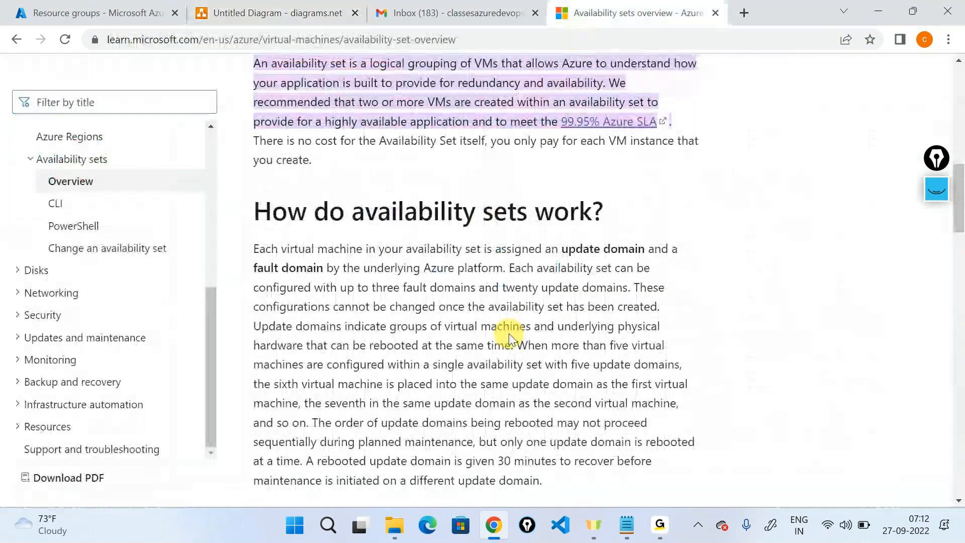
scroll(510, 338, "down", 1)
left_click_drag(373, 212, 625, 212)
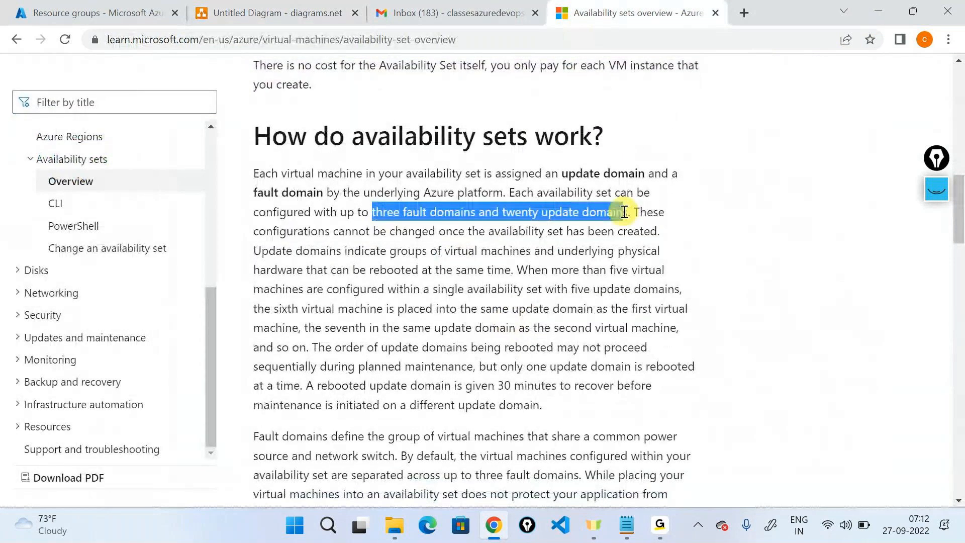
left_click(763, 298)
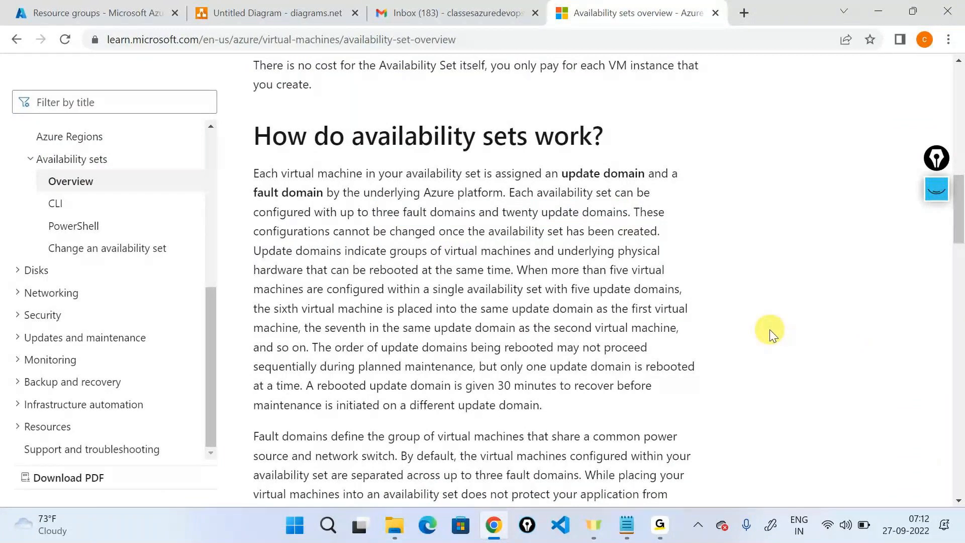
key("ctrl+alt+g")
key("ctrl+alt+g")
scroll(649, 254, "up", 2)
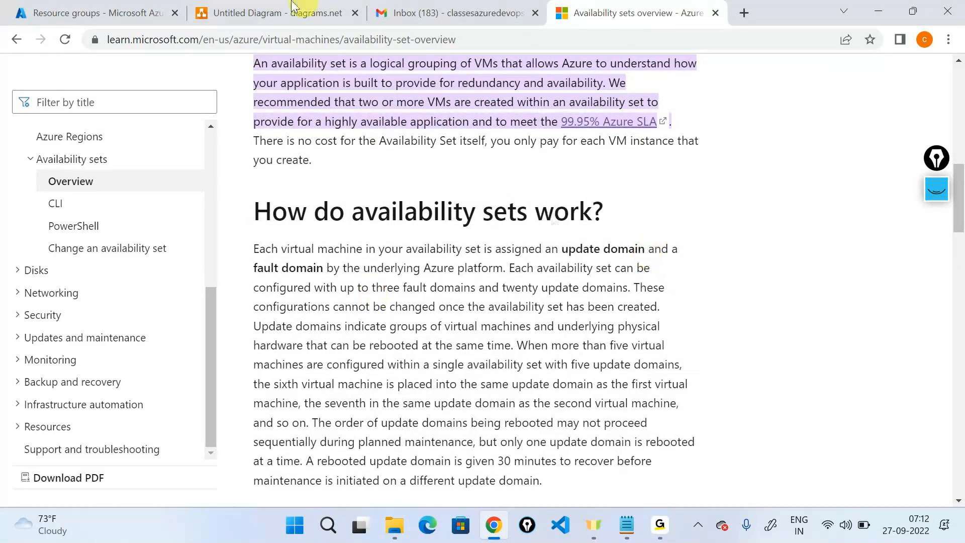
left_click(301, 12)
Step: Add a widened 'Protect your application against a hardware failiure' label right of Fault domain
left_click_drag(52, 305, 585, 199)
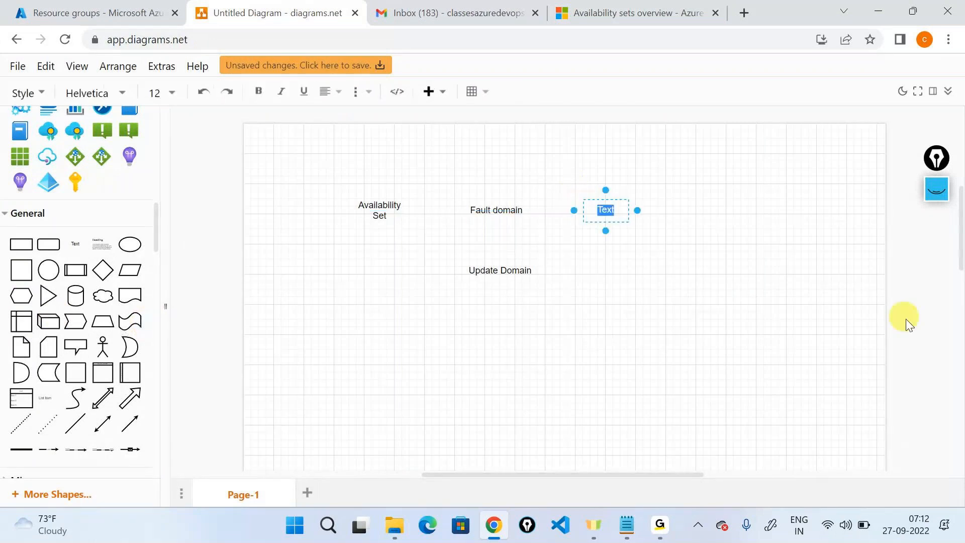
type("Pr")
key("BackSpace")
key("BackSpace")
type("Proy")
key("BackSpace")
type("tect your app")
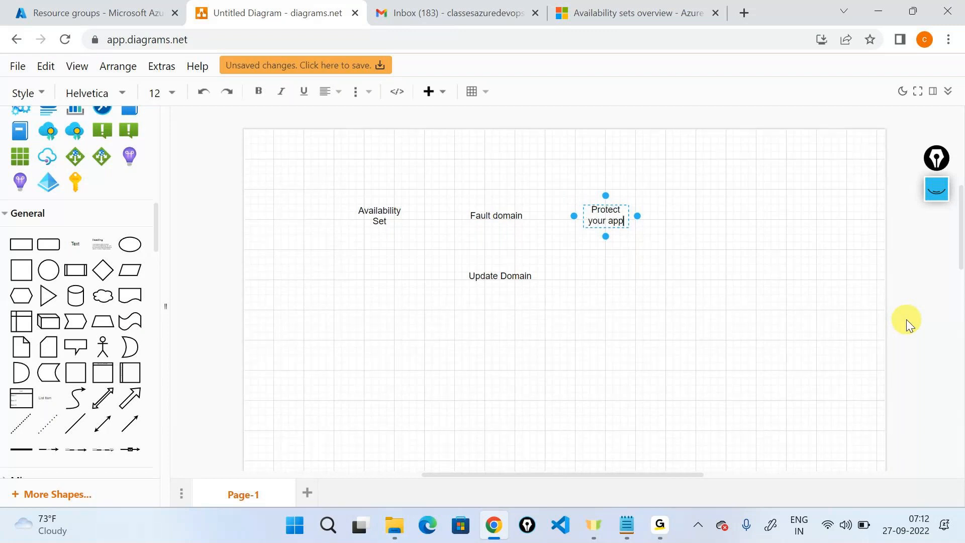
type("luca")
key("BackSpace")
key("BackSpace")
key("BackSpace")
key("BackSpace")
type("lication aga")
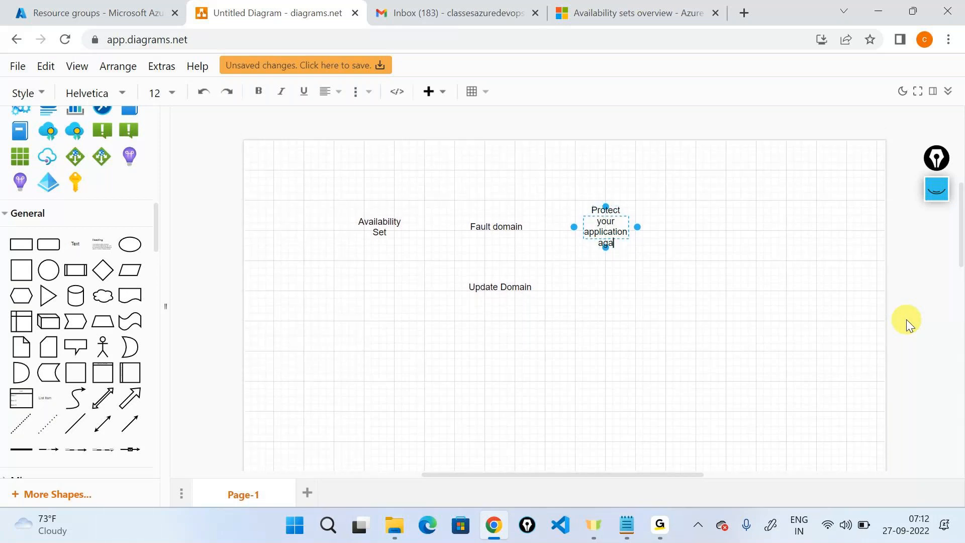
type("insta")
key("BackSpace")
key("BackSpace")
type("a hardw")
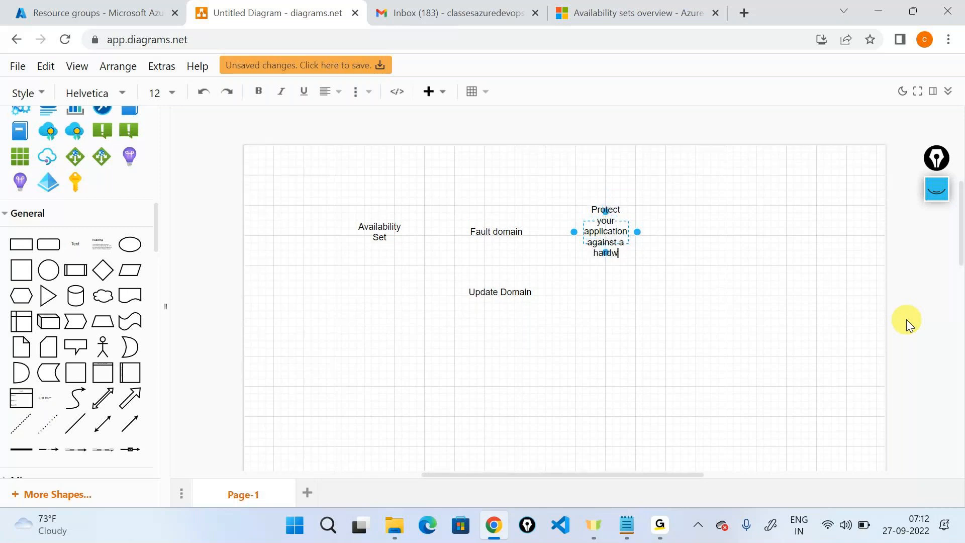
type("are fai")
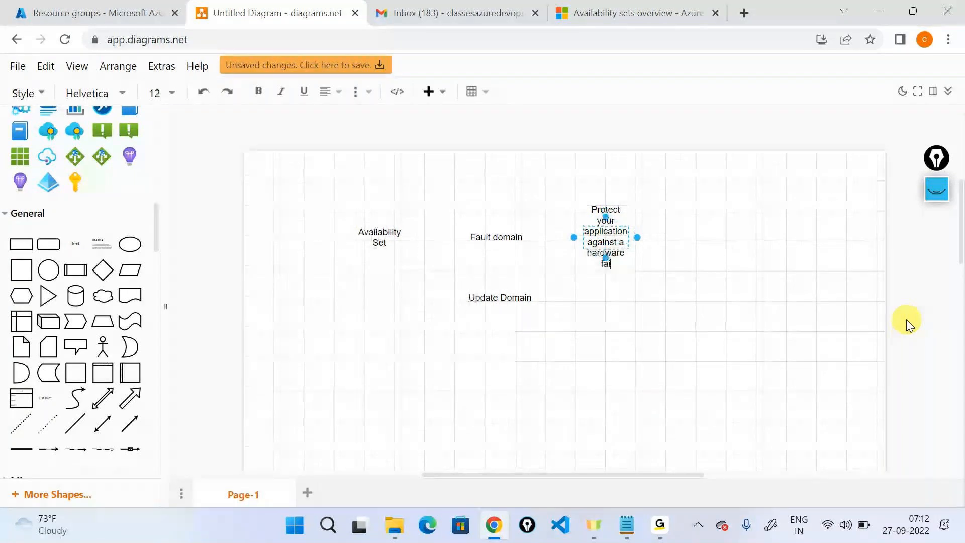
type("liure")
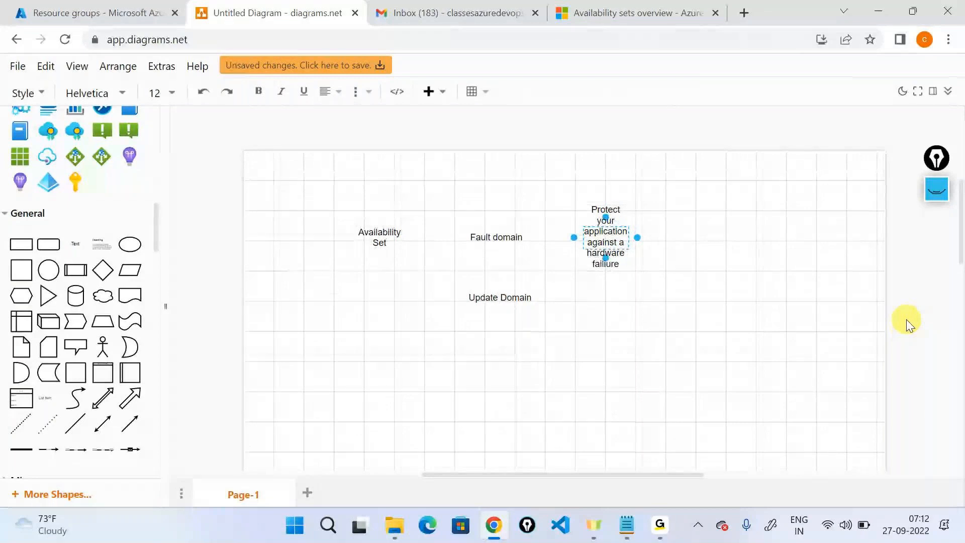
left_click_drag(637, 237, 780, 246)
Step: Place another Text label beside Update Domain and start editing it
left_click_drag(653, 317, 600, 296)
double_click(605, 299)
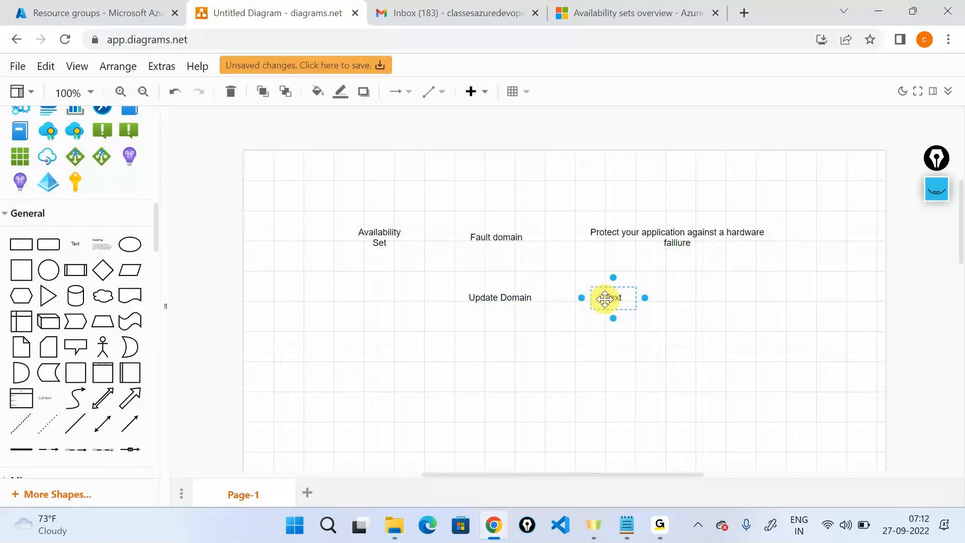
left_click(638, 13)
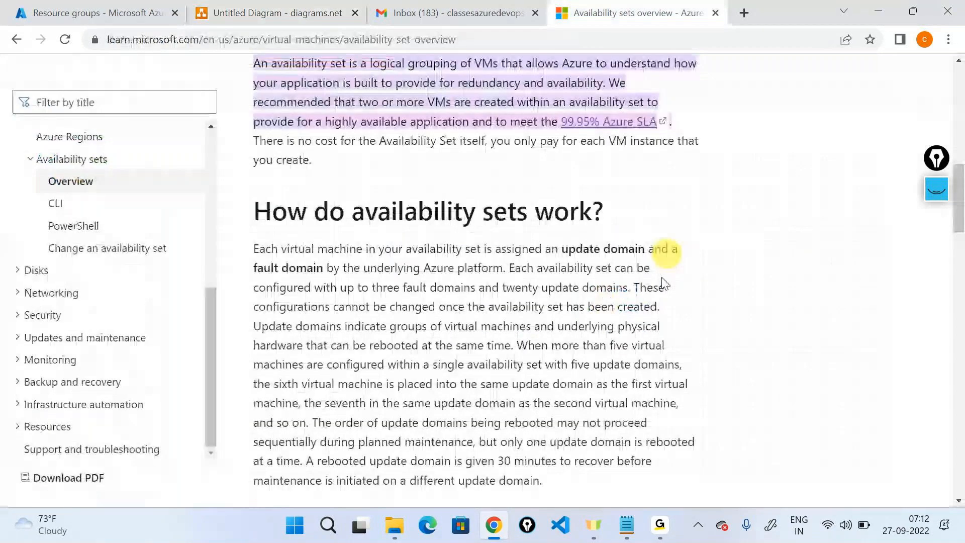
Step: Glance at the diagram, then highlight the article's whole update domain paragraph
scroll(558, 209, "down", 2)
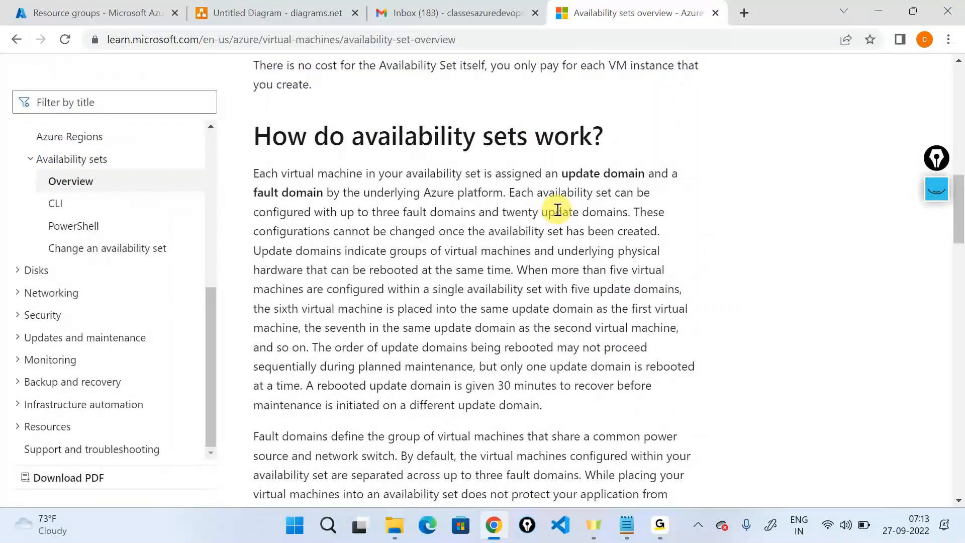
left_click(277, 13)
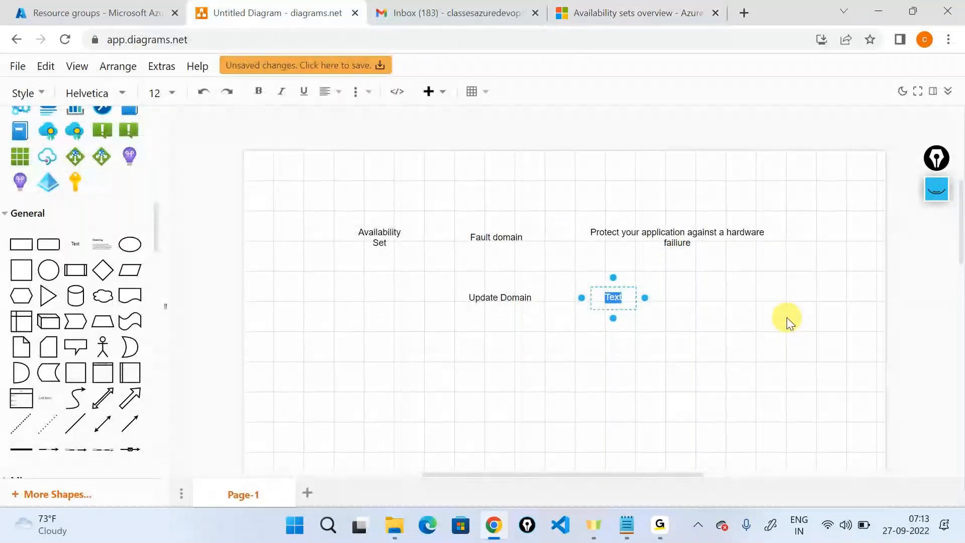
left_click(580, 6)
triple_click(597, 363)
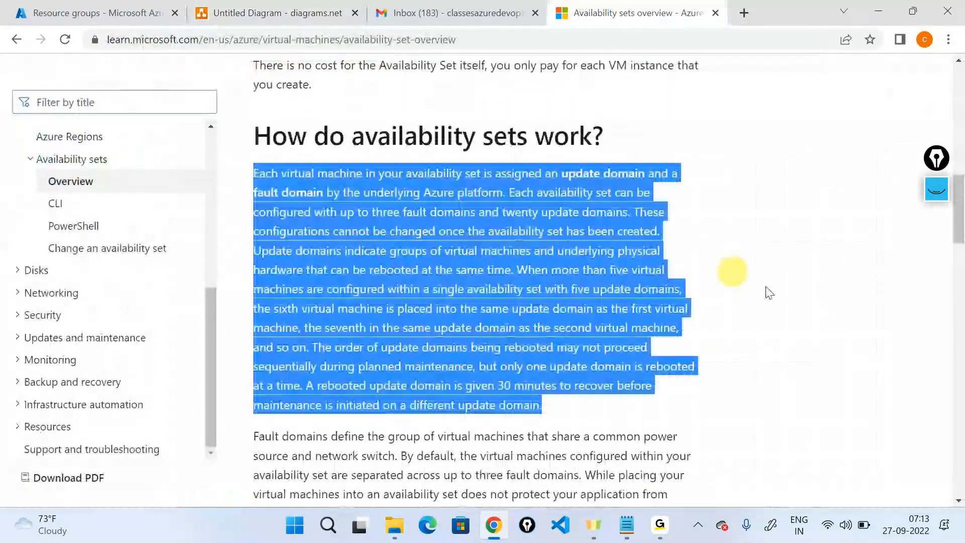
left_click(733, 271)
triple_click(568, 310)
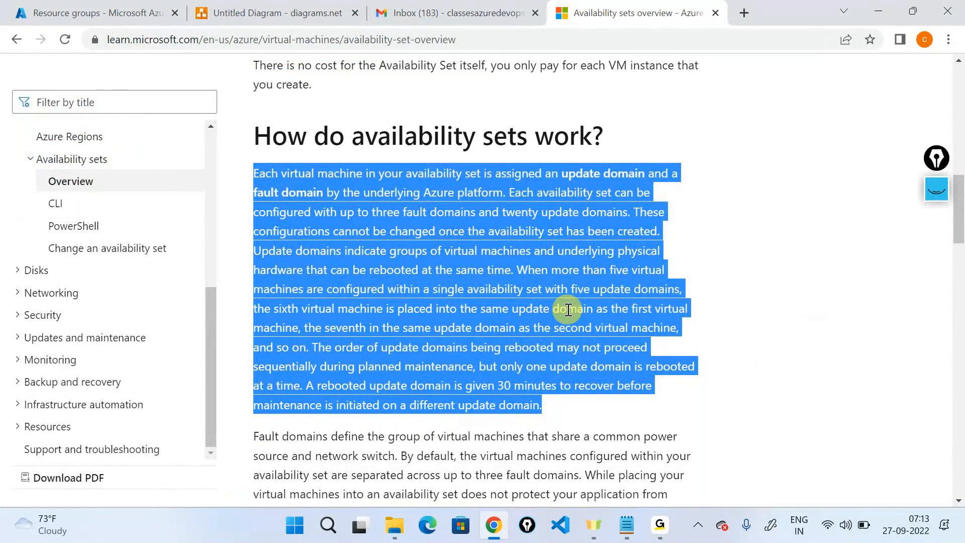
double_click(568, 310)
triple_click(568, 309)
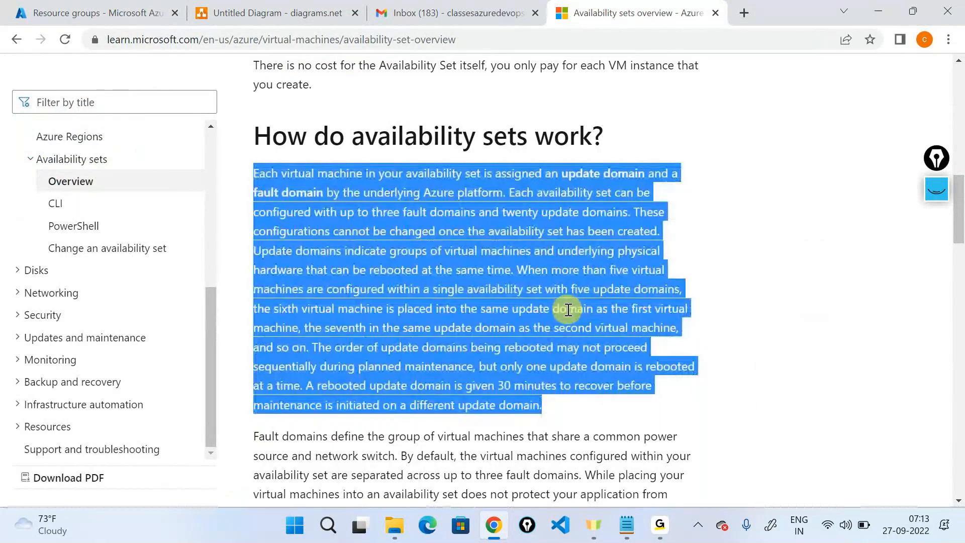
Step: Highlight the fault domains paragraph opening and the hardware, network and power failures listed
scroll(351, 362, "down", 1)
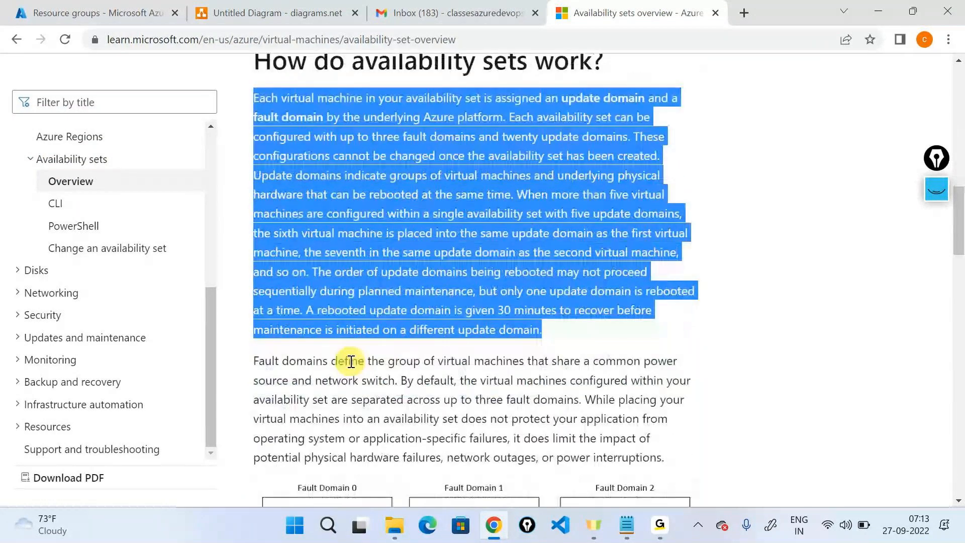
scroll(351, 362, "down", 1)
left_click(252, 293)
left_click_drag(253, 293, 348, 325)
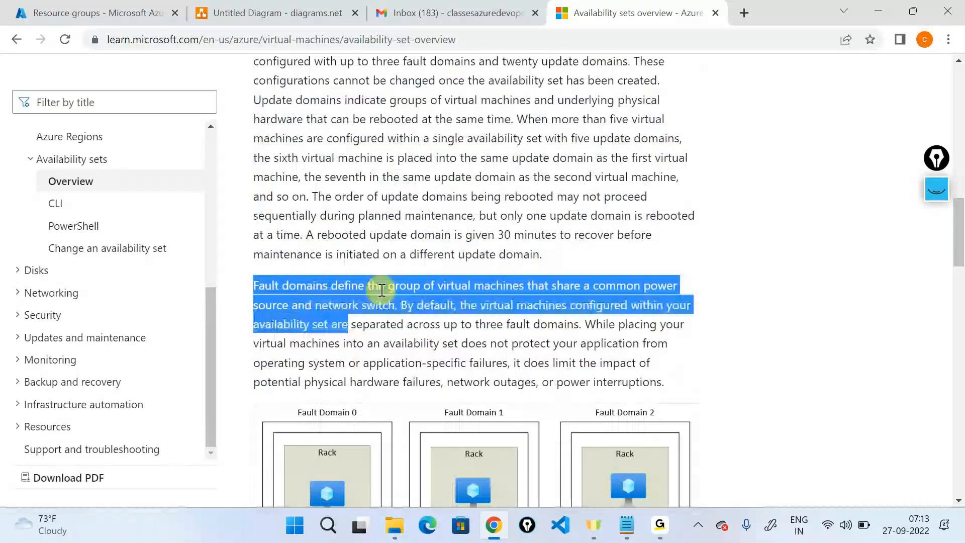
left_click(533, 319)
scroll(266, 274, "down", 1)
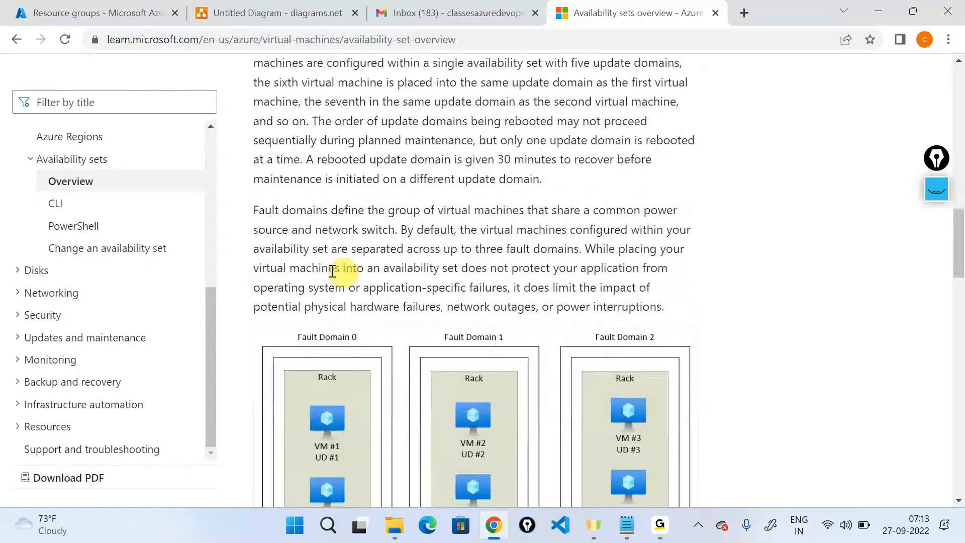
left_click_drag(442, 269, 660, 297)
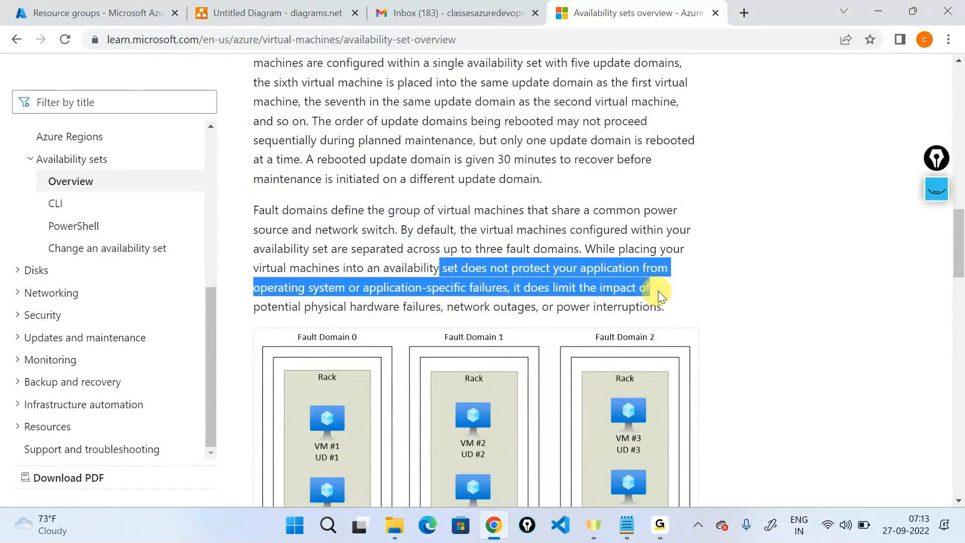
scroll(477, 160, "down", 3)
left_click_drag(254, 156, 698, 156)
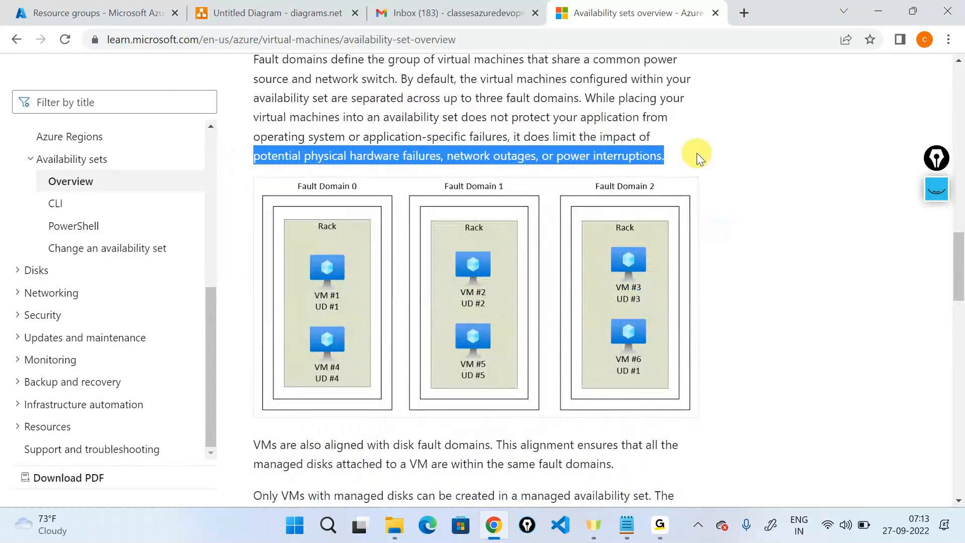
Step: Scroll back up and highlight the phrase about rebooting at the same time
scroll(697, 152, "up", 5)
scroll(403, 322, "up", 2)
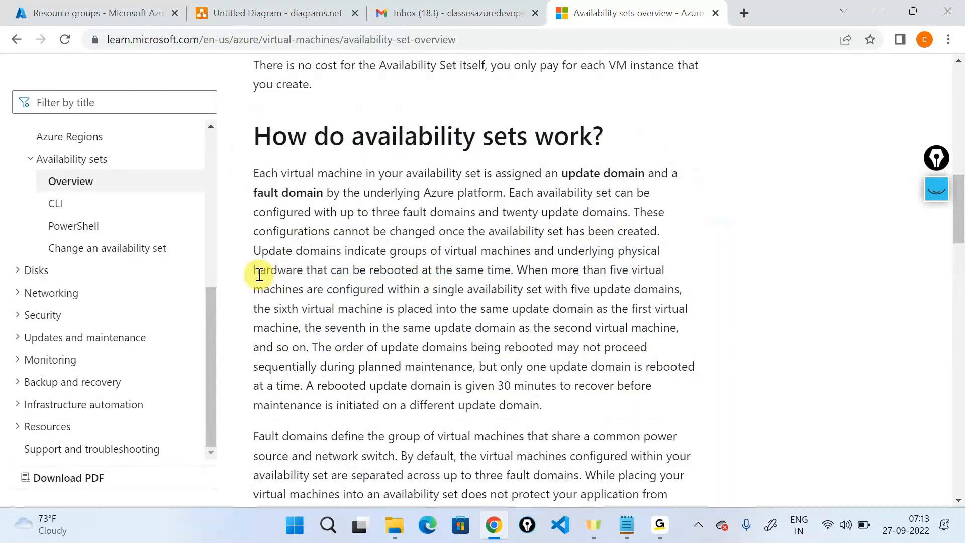
left_click_drag(352, 272, 489, 273)
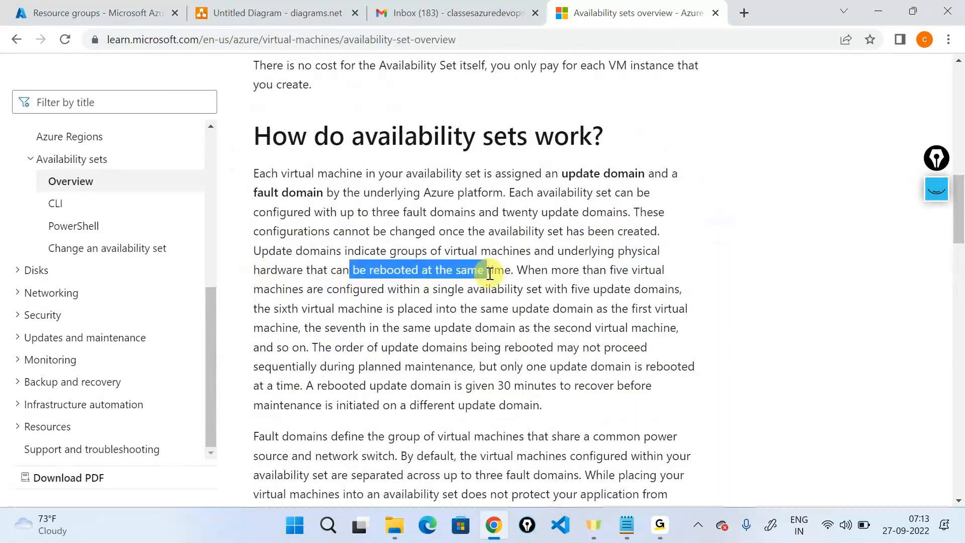
left_click(579, 309)
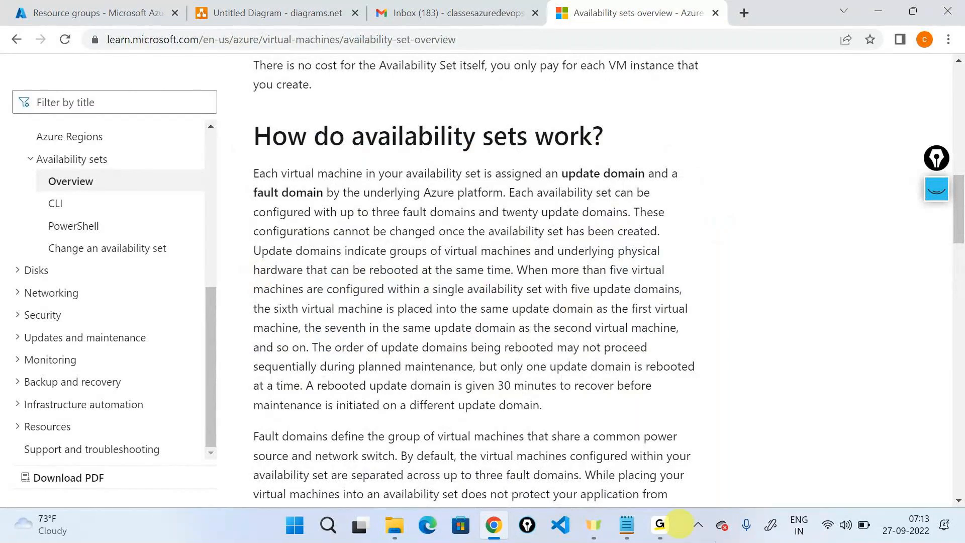
Step: Type the label 'Planned maintaninace activities nby MS' into the text shape beside Update Domain
left_click(346, 6)
type("Plan")
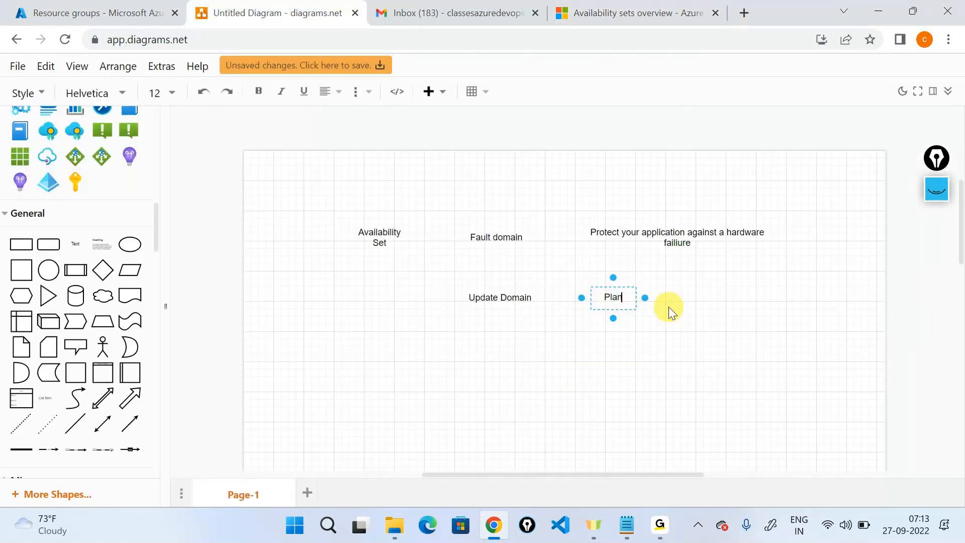
type("ning")
key("BackSpace")
key("BackSpace")
type("ed")
key("BackSpace")
key("BackSpace")
key("BackSpace")
key("BackSpace")
type("ed maintaninace activities nby MS")
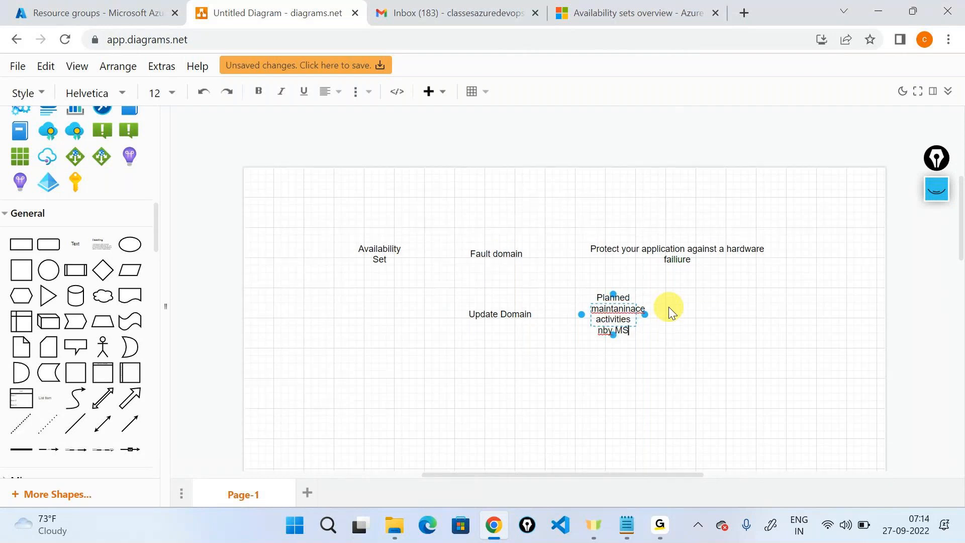
Step: Correct 'maintaninace' to 'maintenance' and widen the label so it fits on one line
right_click(633, 310)
left_click(686, 125)
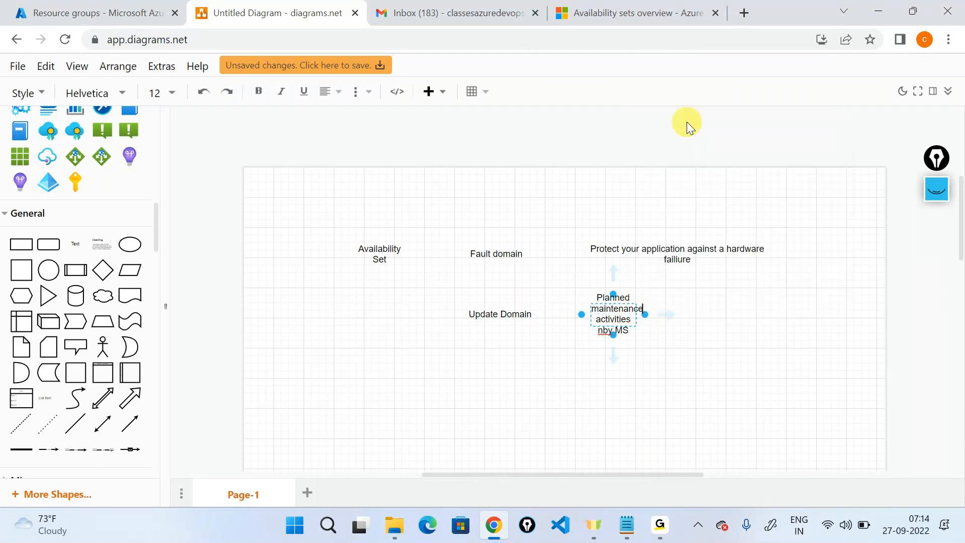
left_click(687, 122)
left_click(642, 319)
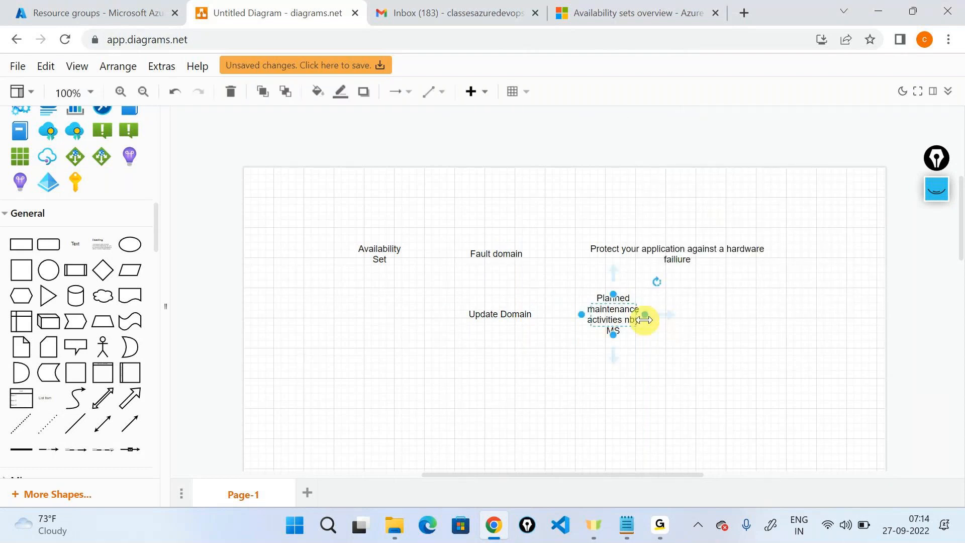
left_click_drag(645, 314, 844, 297)
left_click(707, 344)
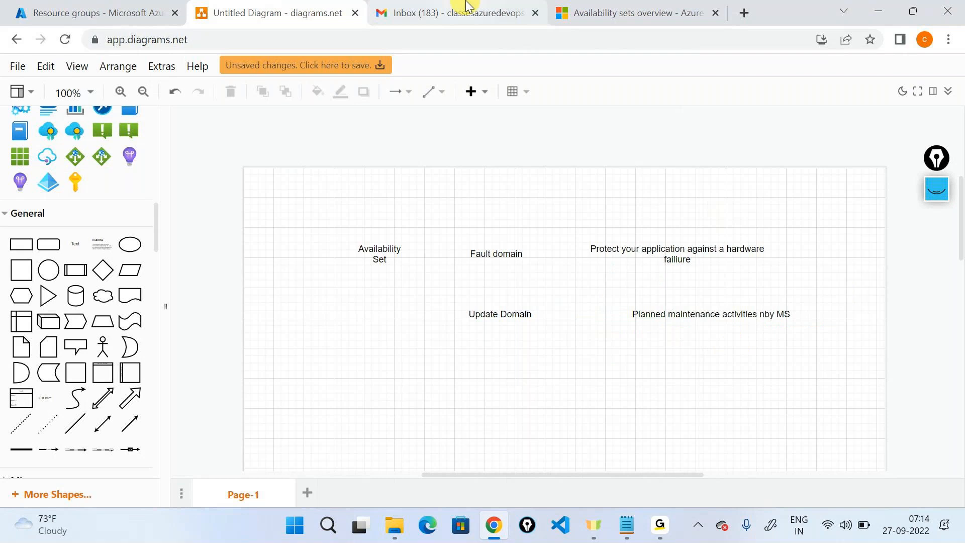
Step: Open avsetsample1 from the demorg resource group and highlight its name and VM count 3
left_click(31, 6)
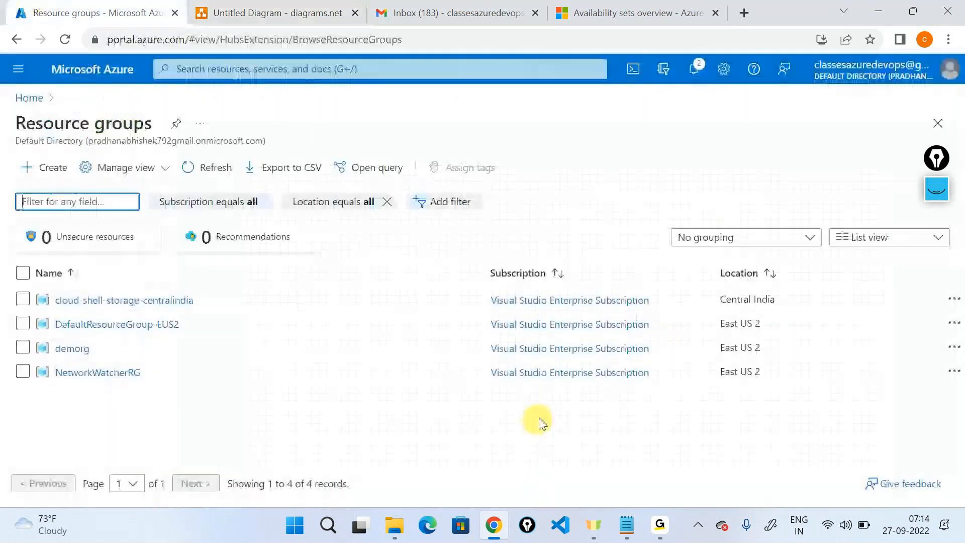
left_click(66, 347)
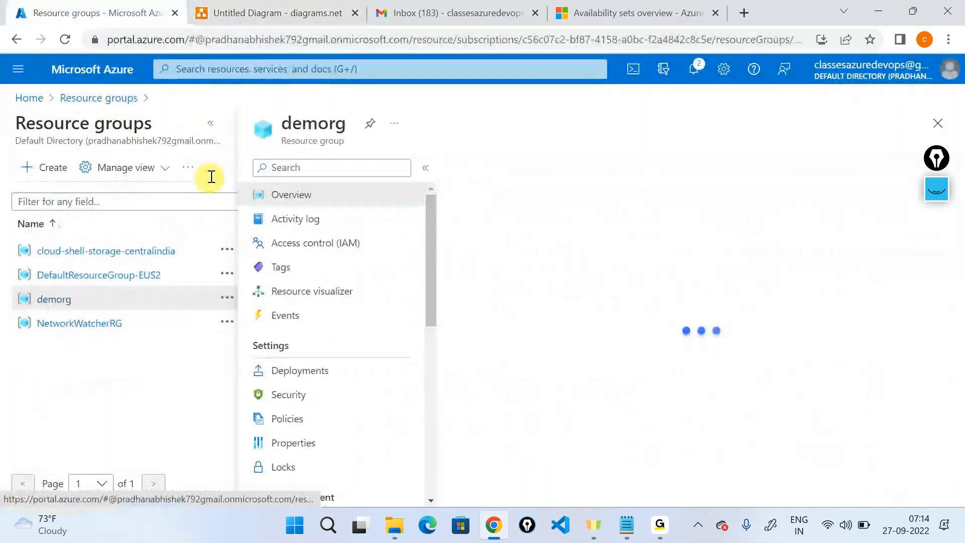
left_click(219, 130)
left_click(315, 333)
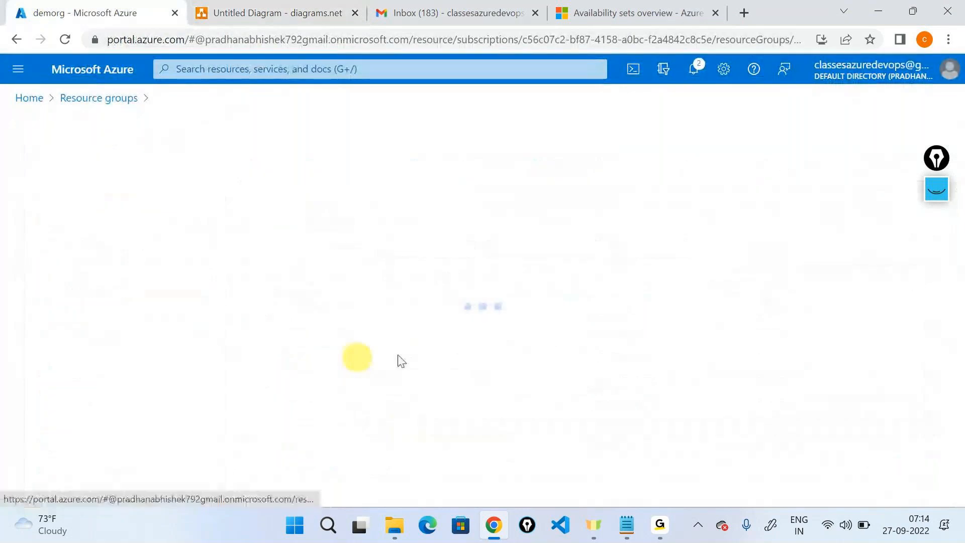
double_click(63, 132)
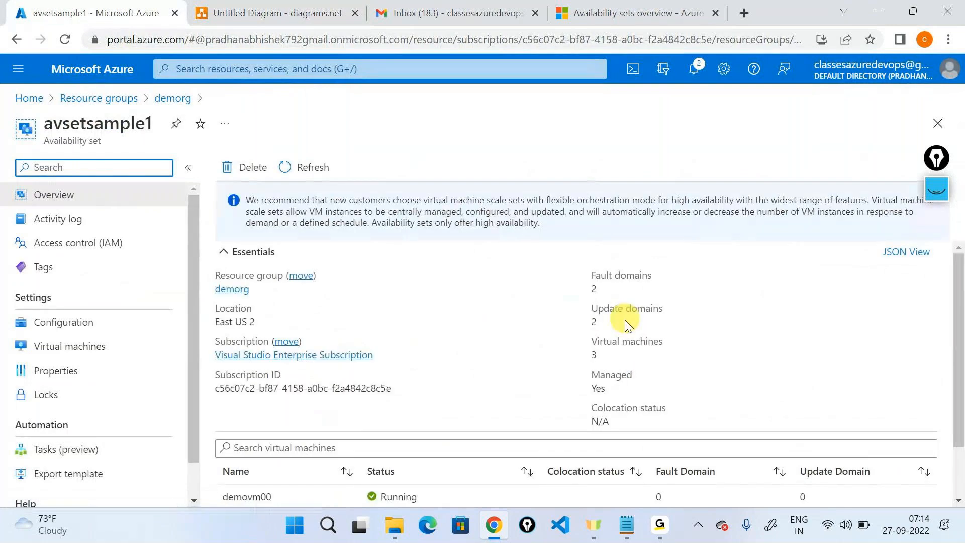
double_click(584, 357)
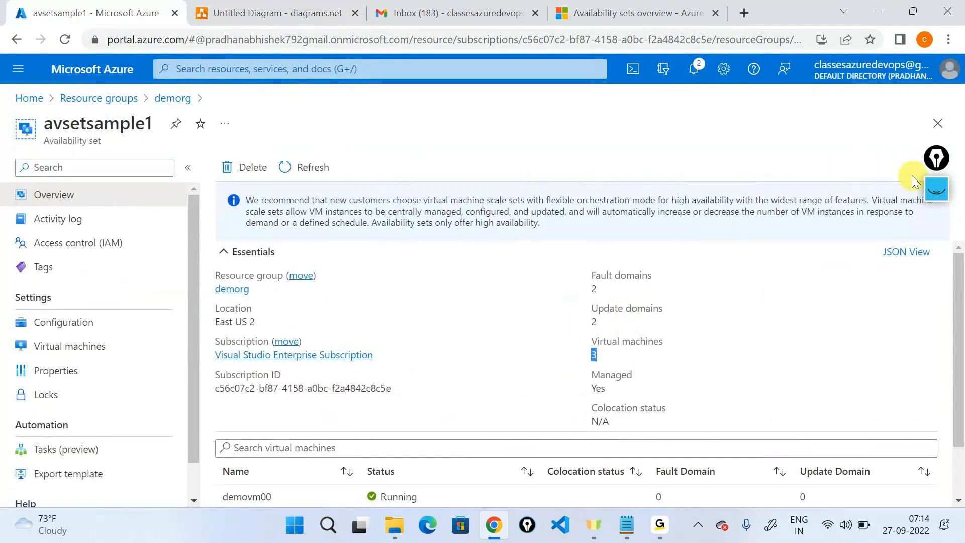
scroll(883, 345, "down", 1)
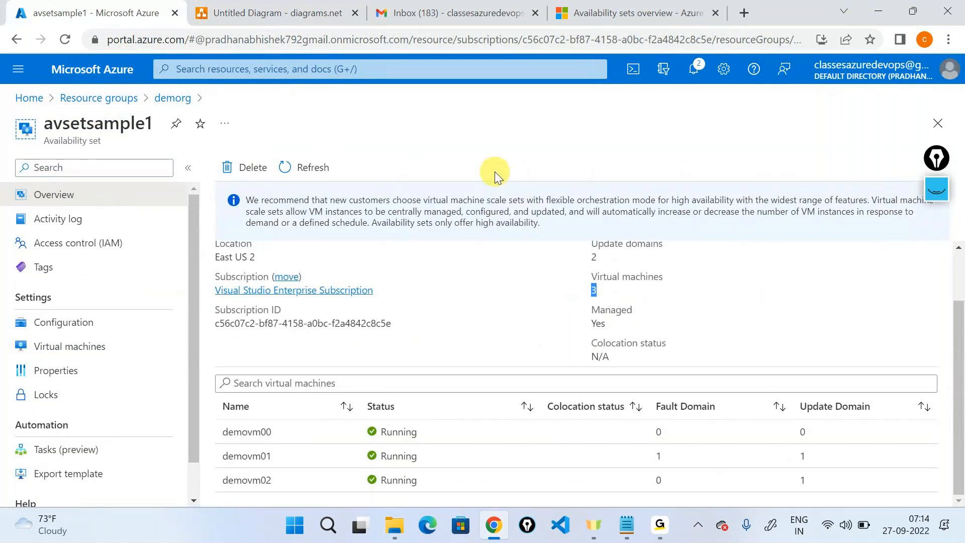
scroll(548, 315, "up", 1)
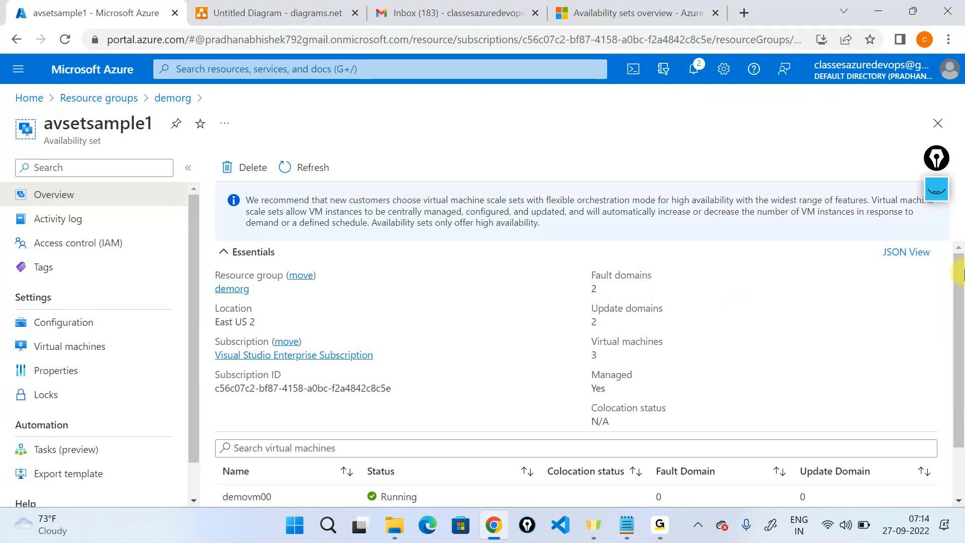
left_click(934, 197)
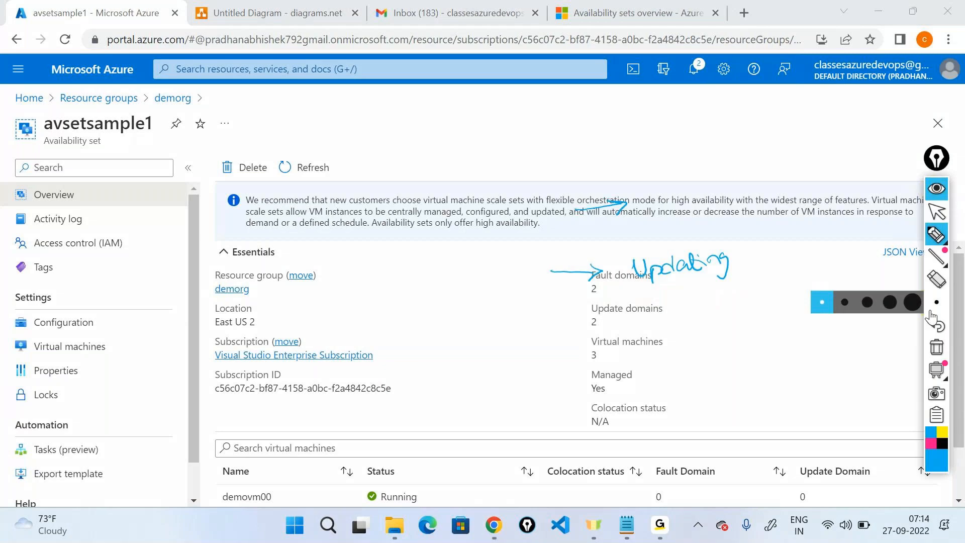
left_click(936, 348)
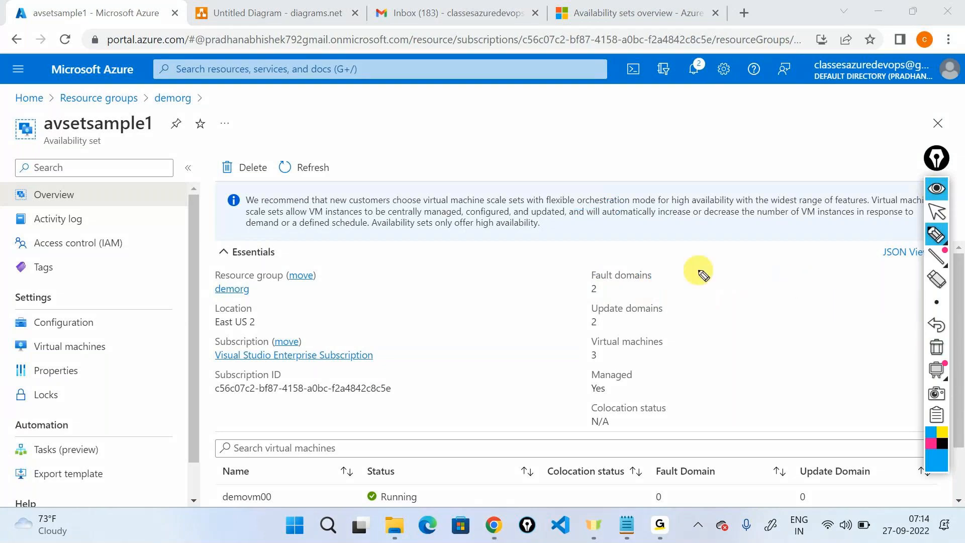
mouse_move(694, 274)
left_mouse_down()
mouse_move(715, 289)
mouse_move(699, 331)
mouse_move(713, 315)
left_mouse_up()
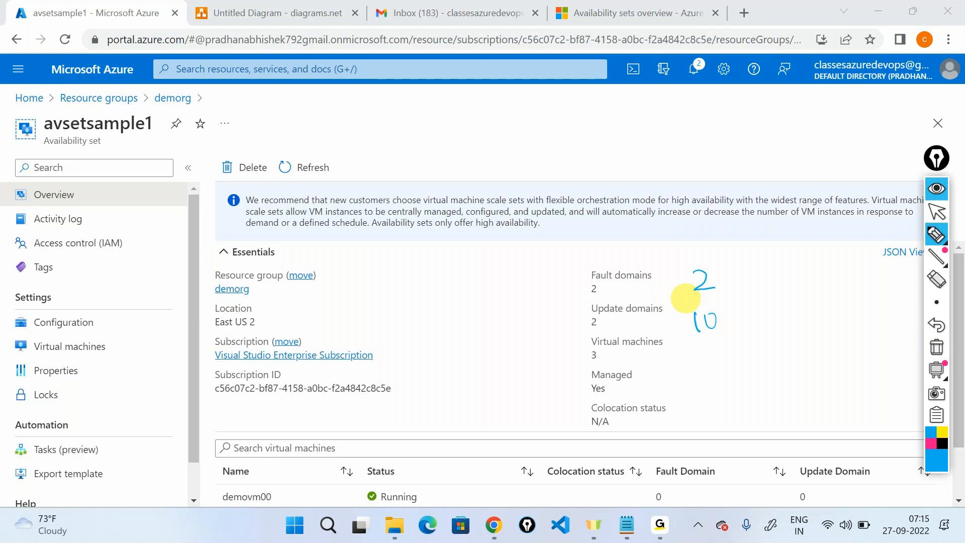
left_click(930, 176)
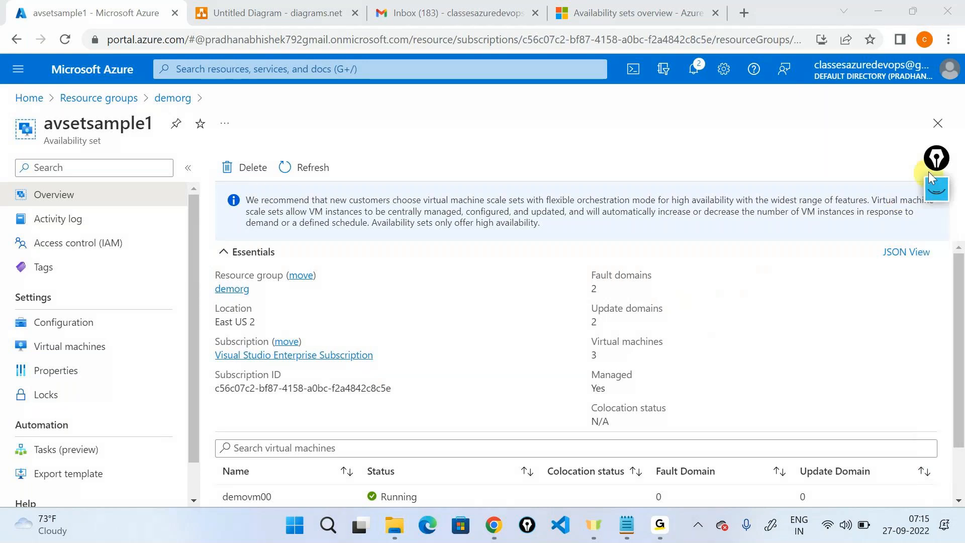
key("alt+Tab")
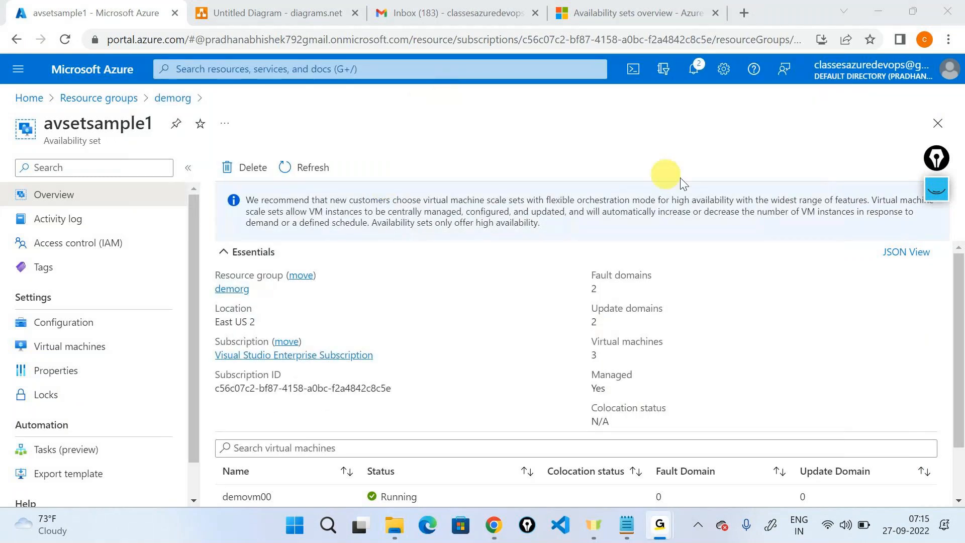
left_click(872, 14)
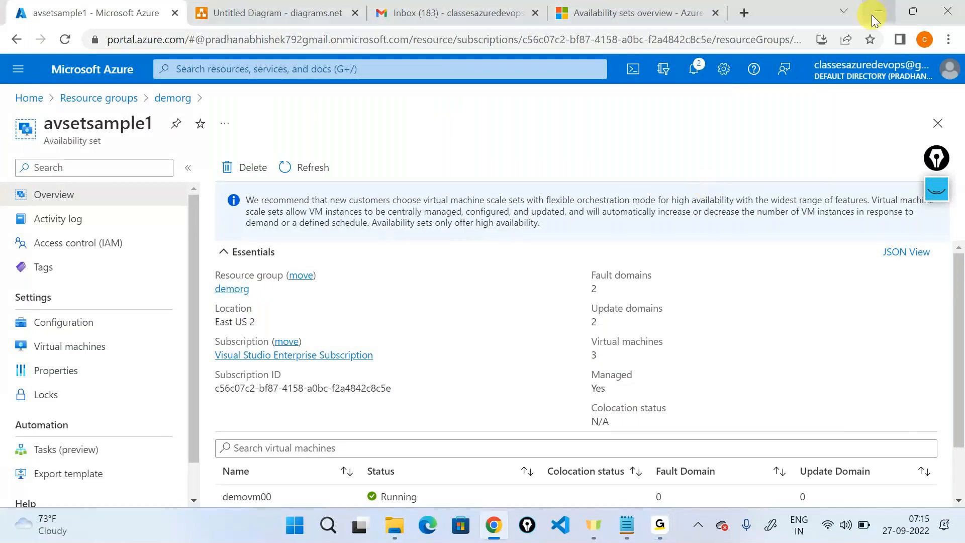
left_click(872, 15)
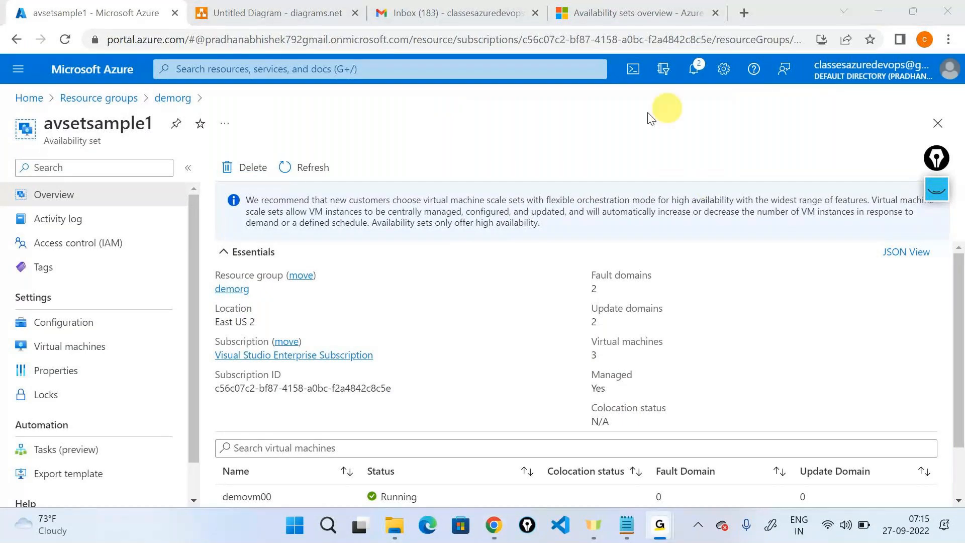
left_click(820, 39)
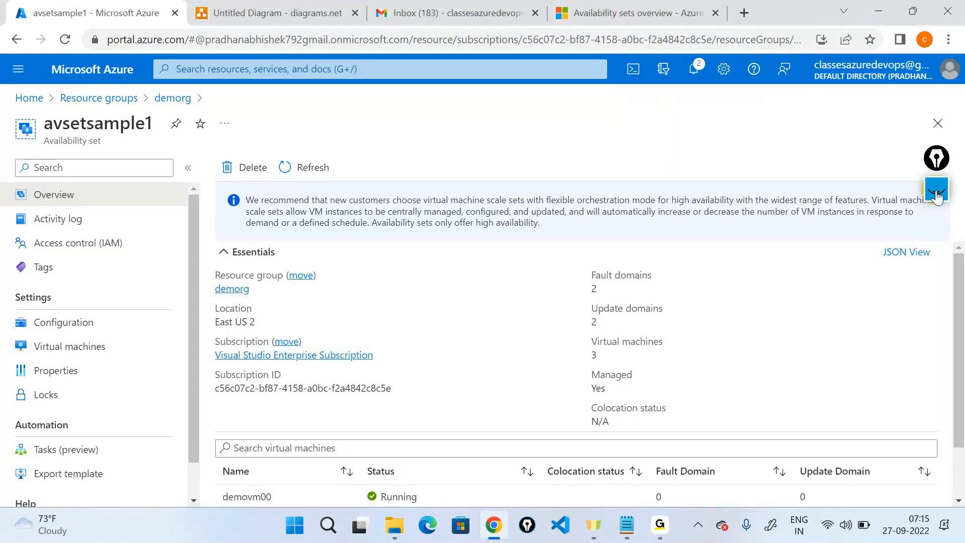
left_click(937, 198)
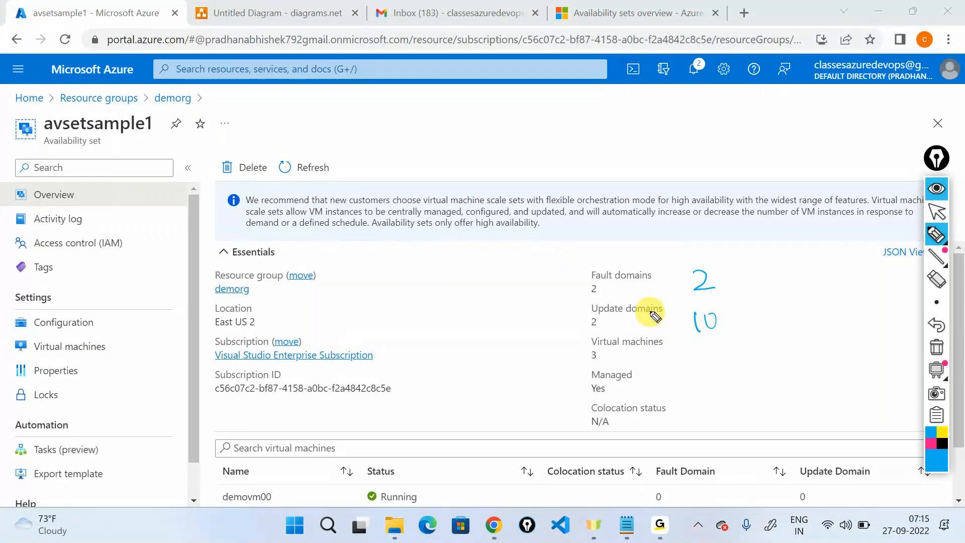
left_click_drag(618, 286, 687, 274)
left_click_drag(636, 328, 690, 320)
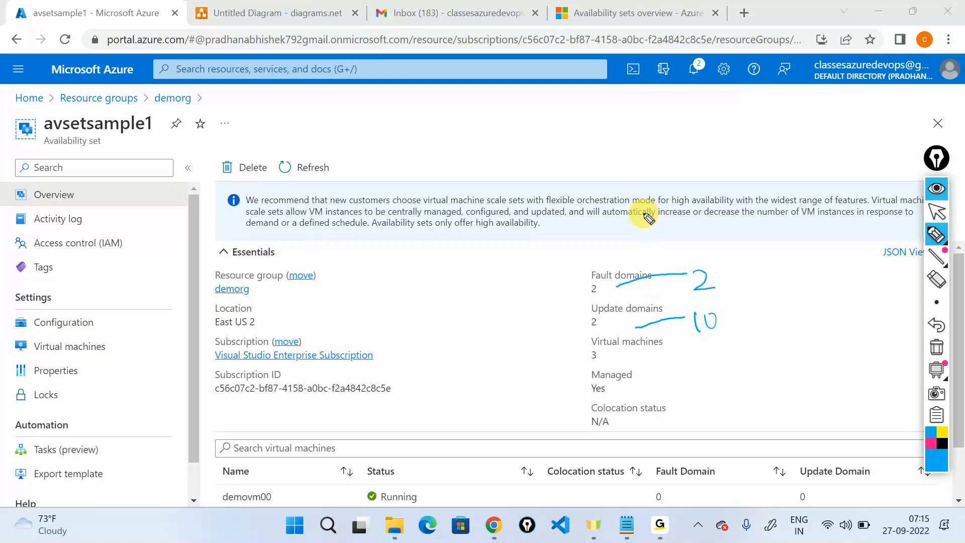
left_click(936, 348)
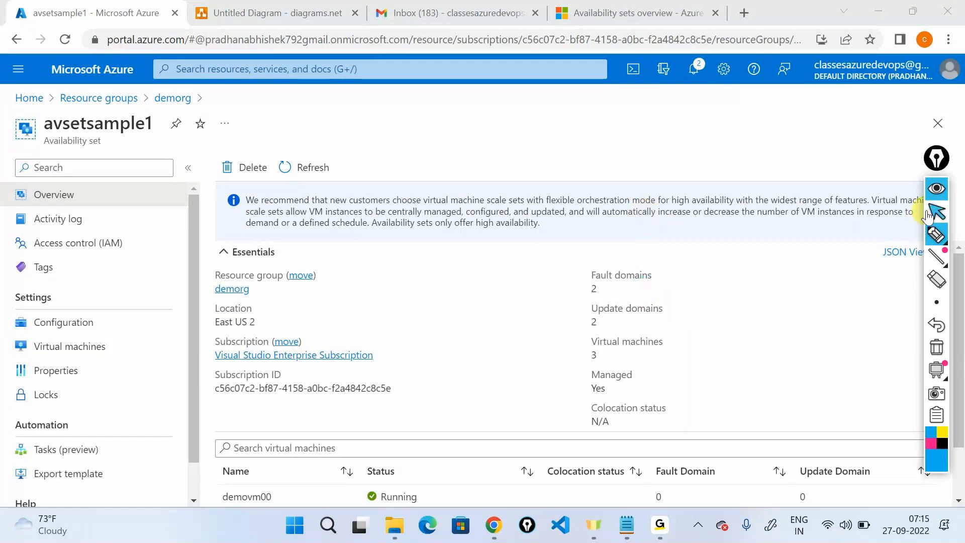
left_click(928, 215)
key("alt+Tab")
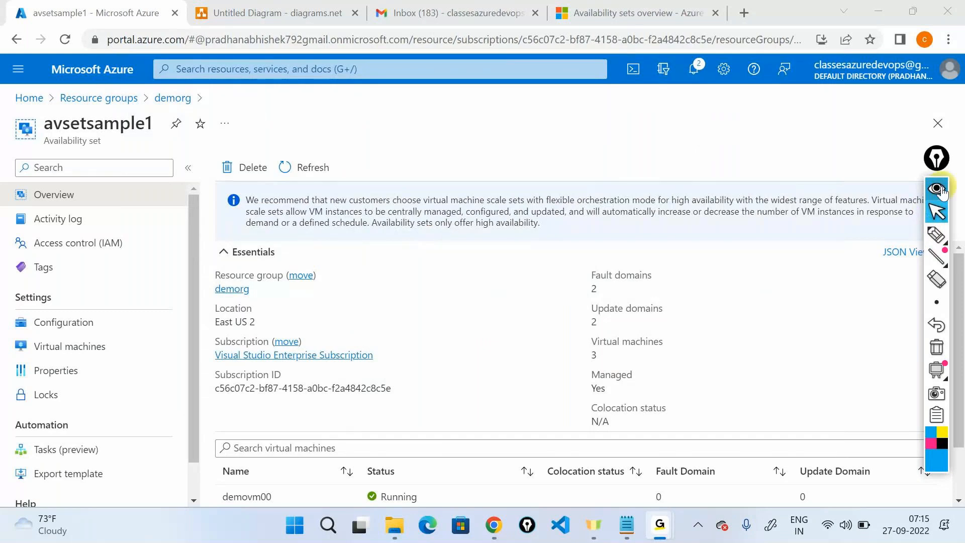
left_click(941, 191)
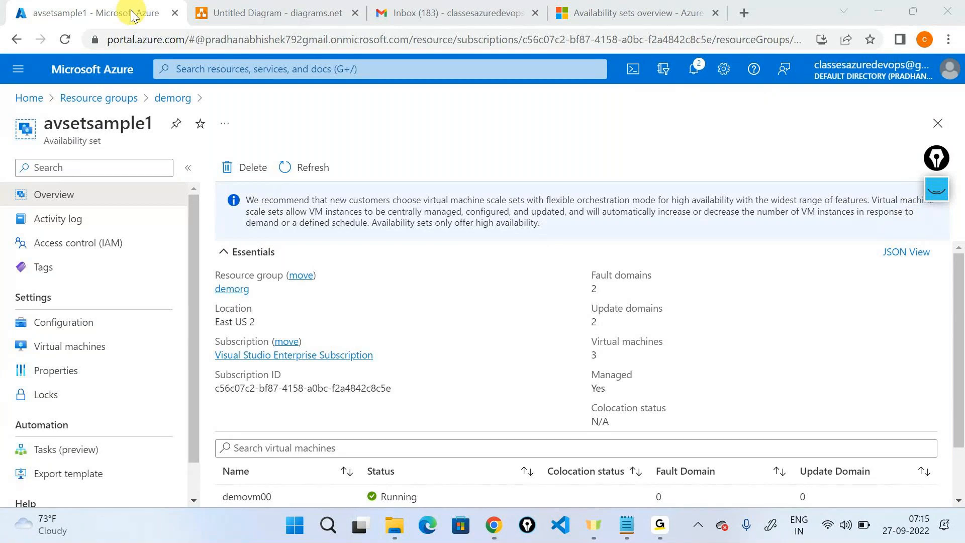
key("alt+Tab")
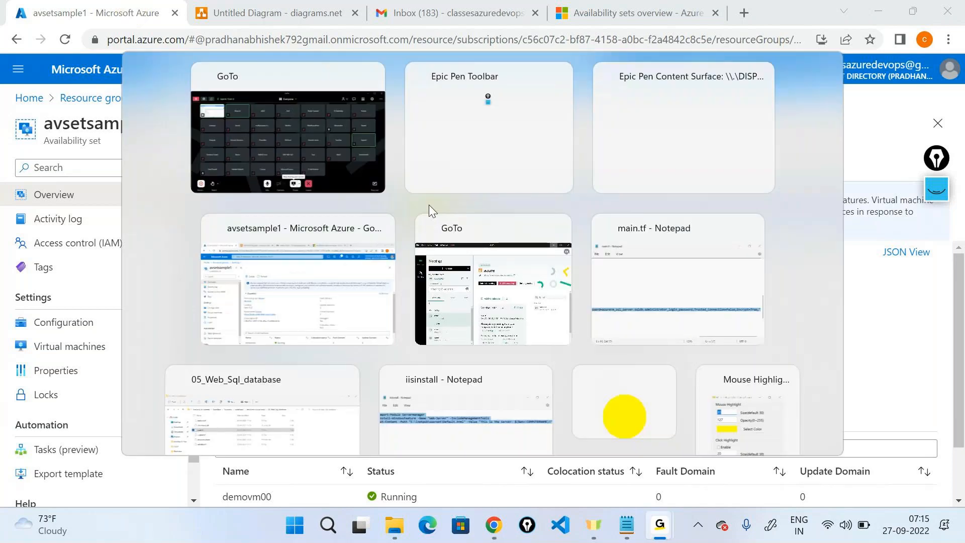
key("alt+Tab")
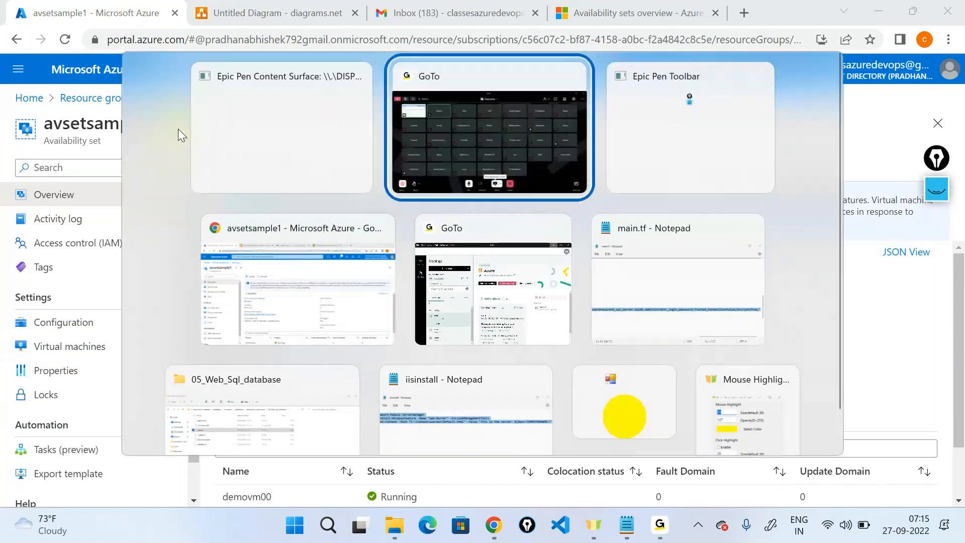
key("alt+Tab")
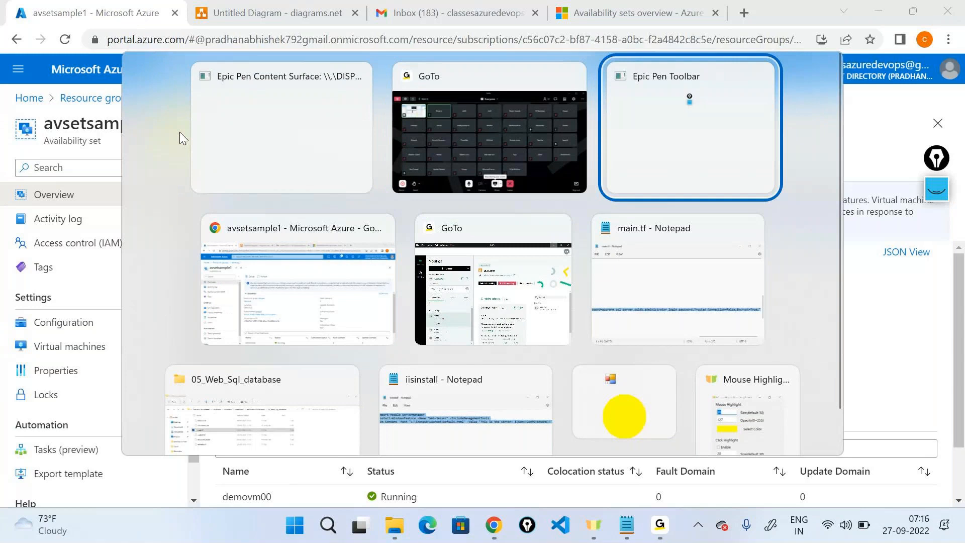
key("alt+Tab")
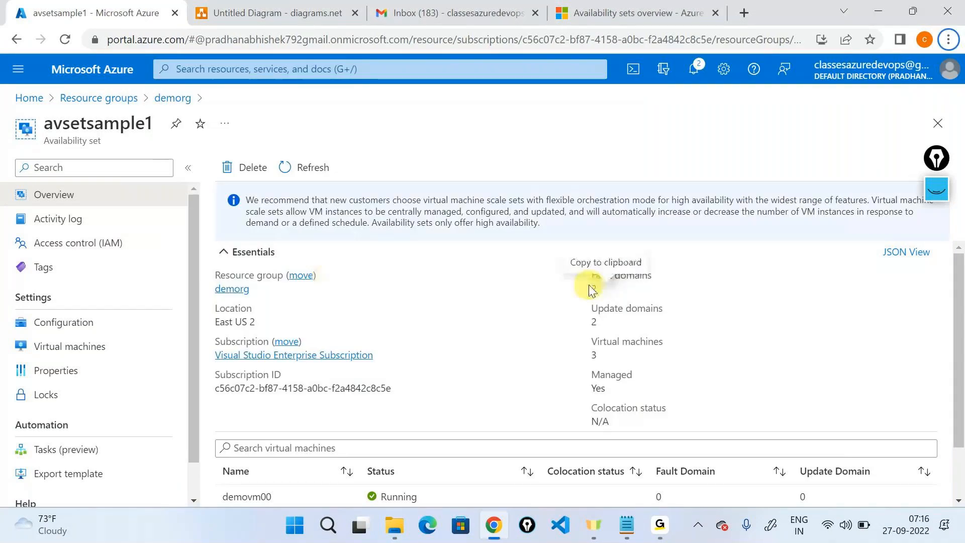
double_click(594, 322)
scroll(427, 264, "down", 1)
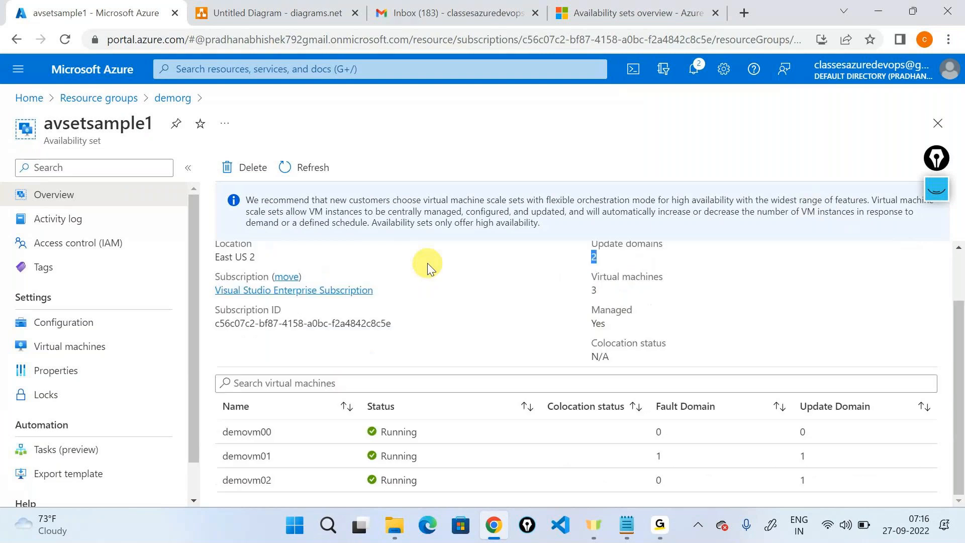
scroll(427, 263, "up", 1)
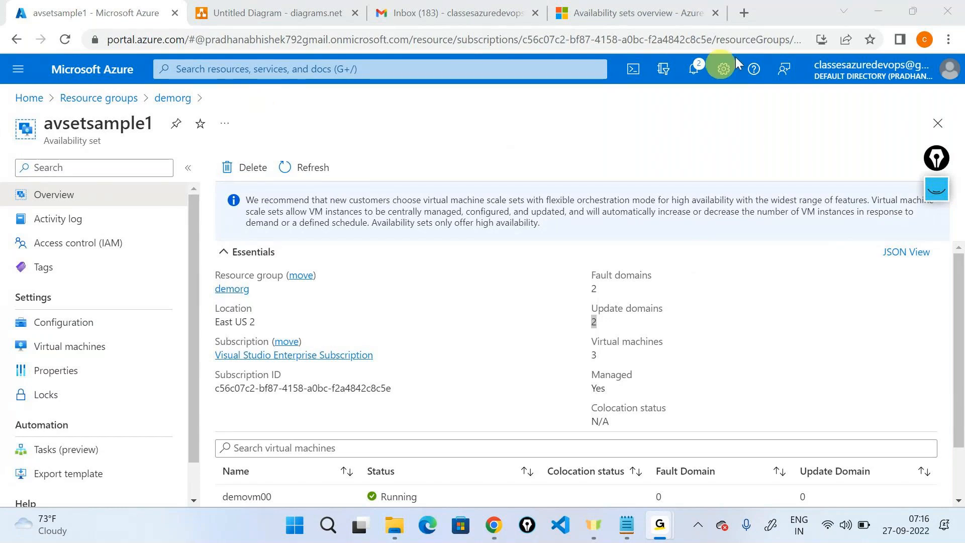
left_click(870, 14)
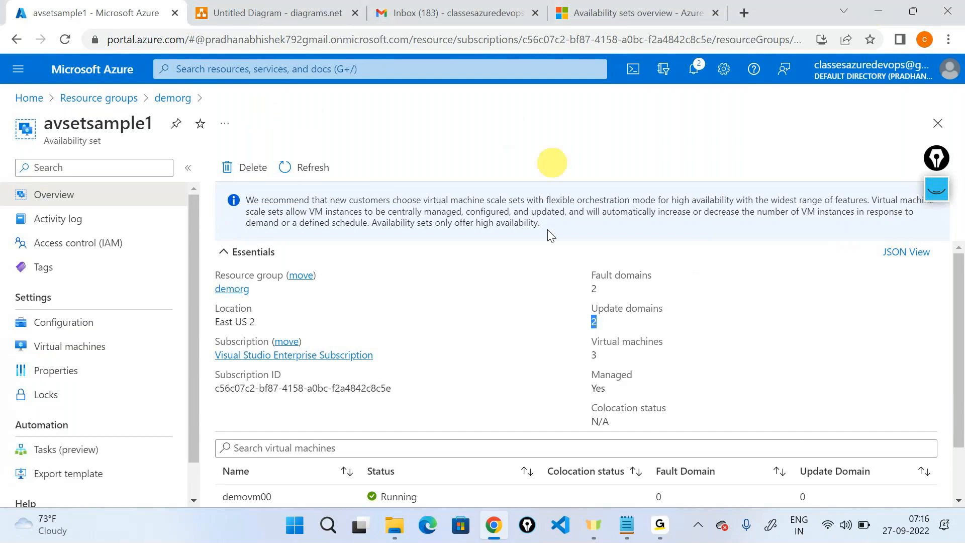
left_click(532, 369)
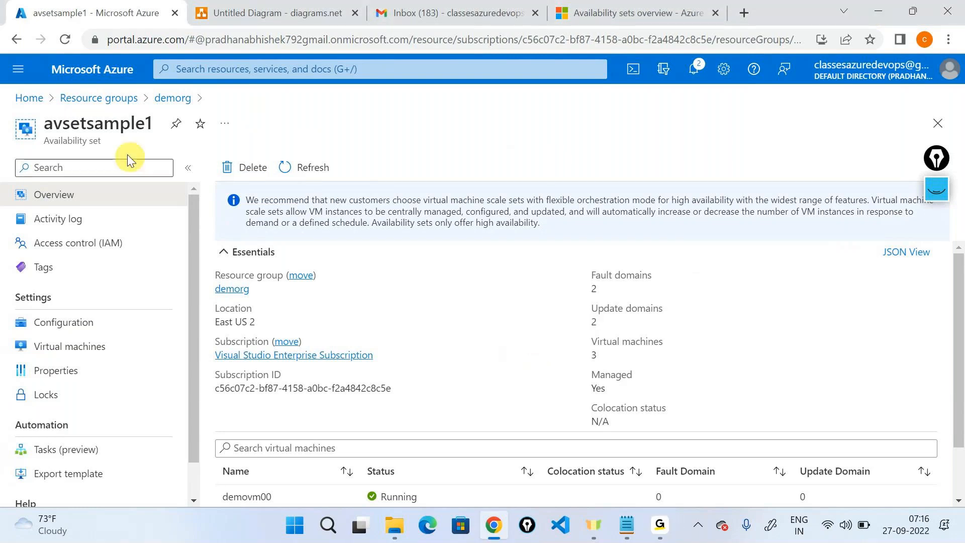
double_click(114, 126)
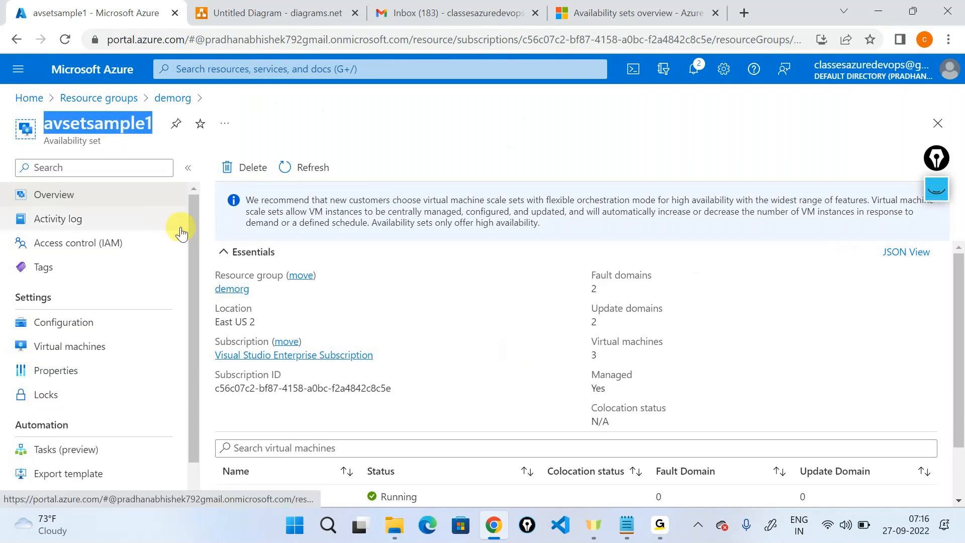
scroll(186, 241, "down", 1)
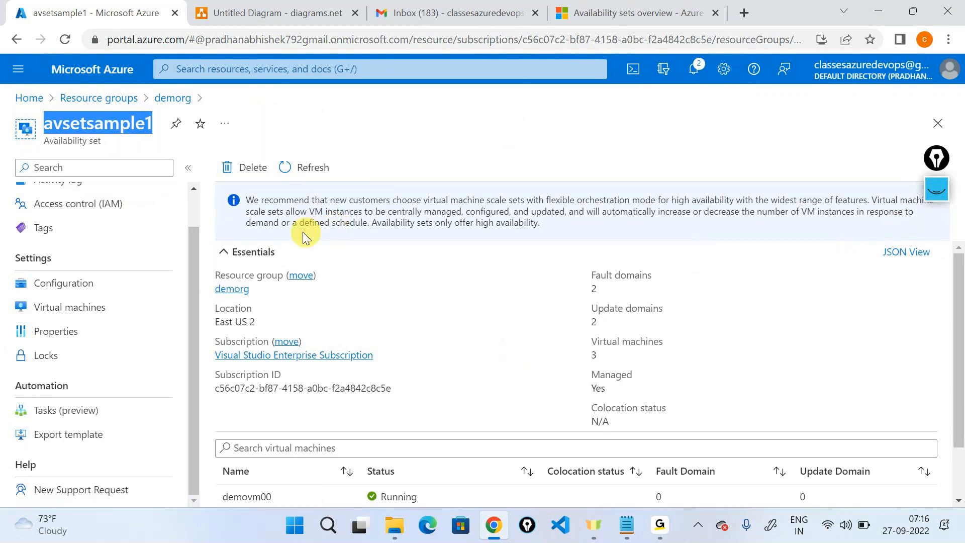
scroll(325, 319, "down", 1)
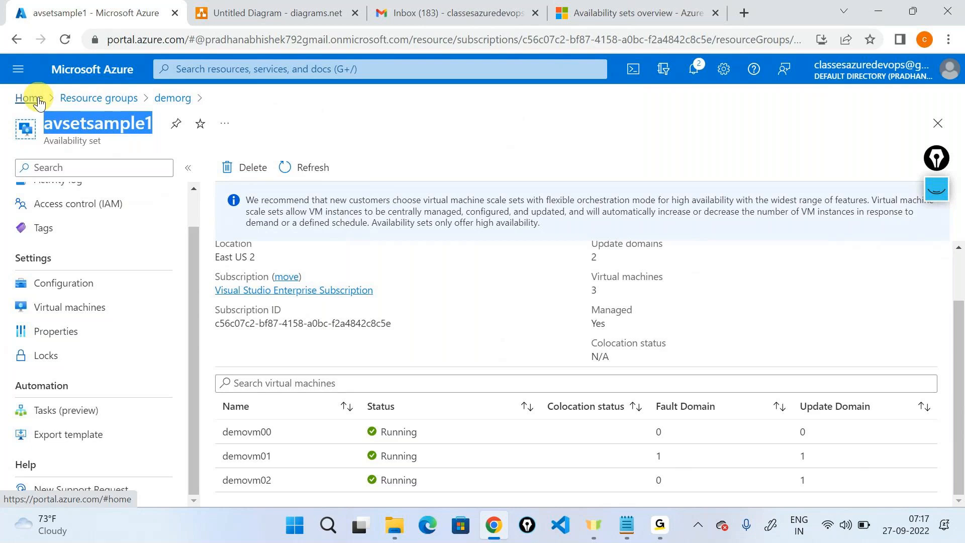
Step: Reopen avsetsample1 from Azure Home, then glance at the diagram and the availability sets article
left_click(30, 98)
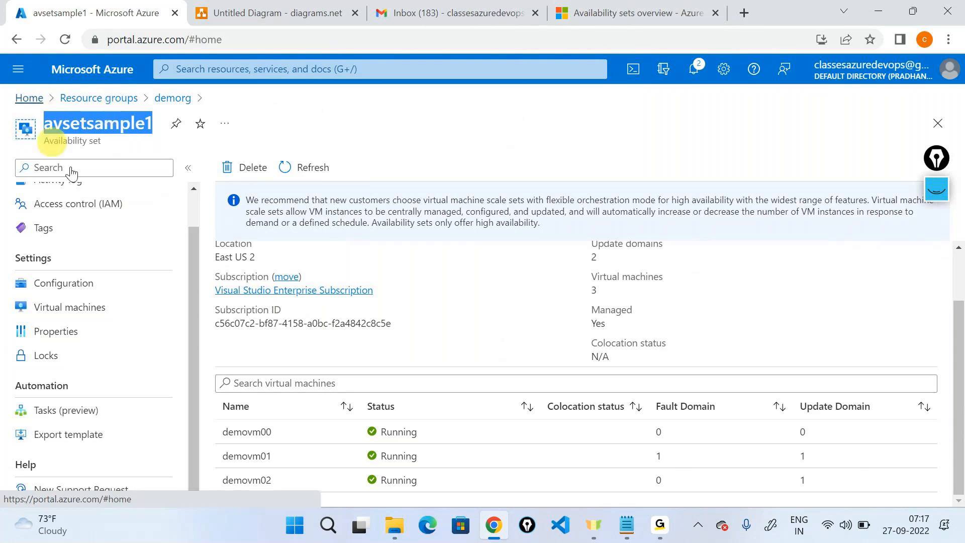
key("alt+Tab")
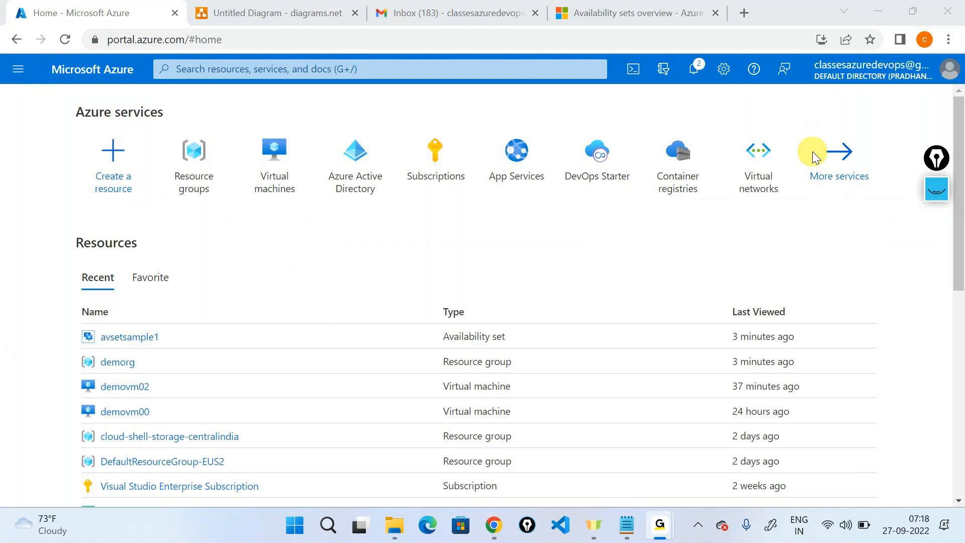
left_click(879, 16)
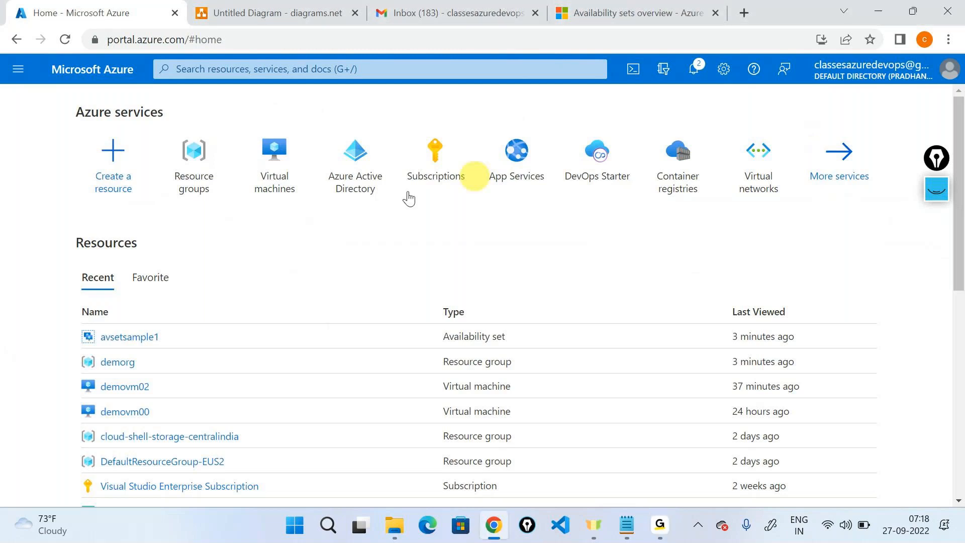
left_click(125, 348)
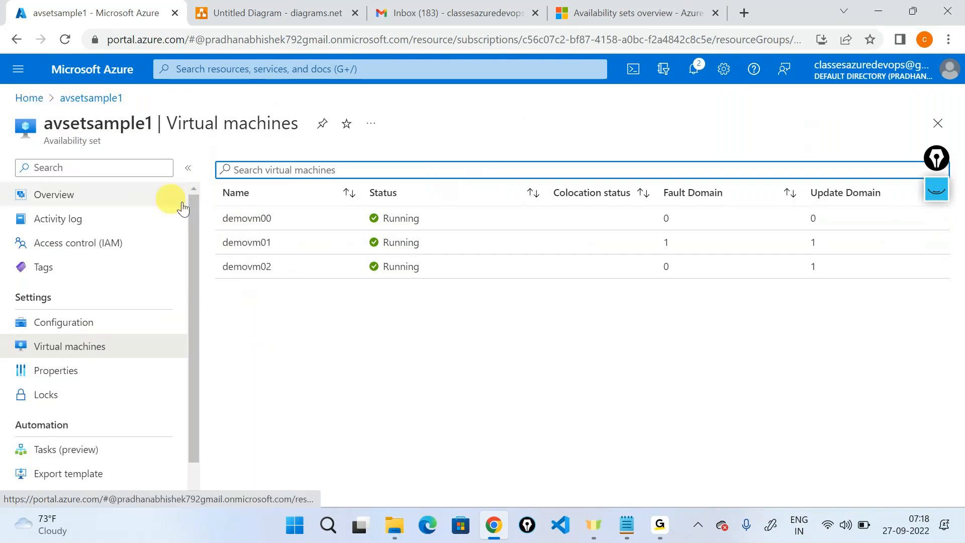
left_click(277, 12)
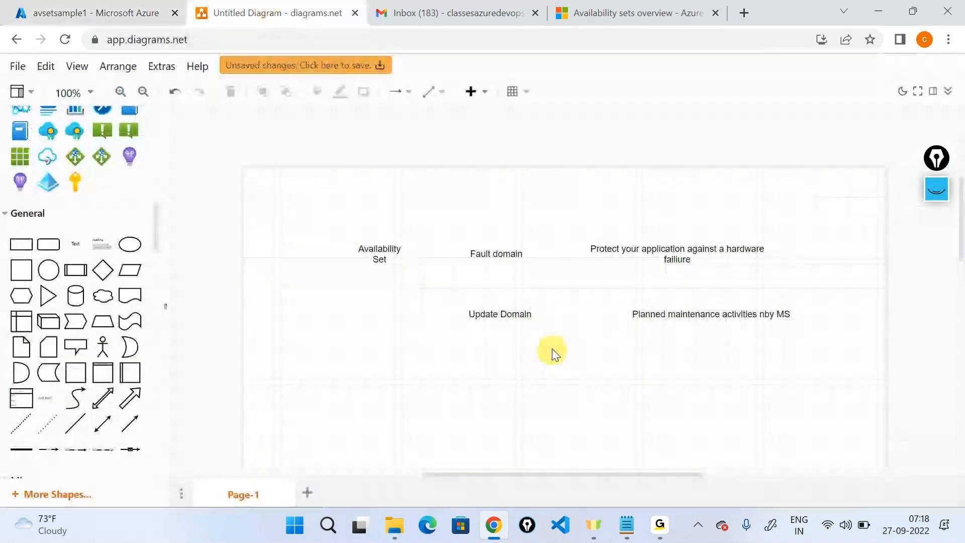
left_click(632, 6)
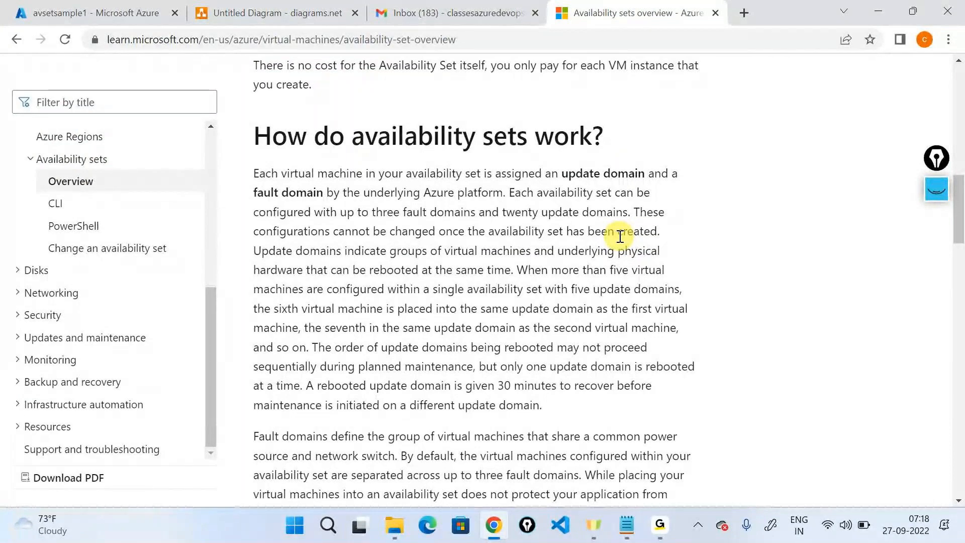
Step: Glance at the diagram, then return to the avsetsample1 portal page
left_click(307, 14)
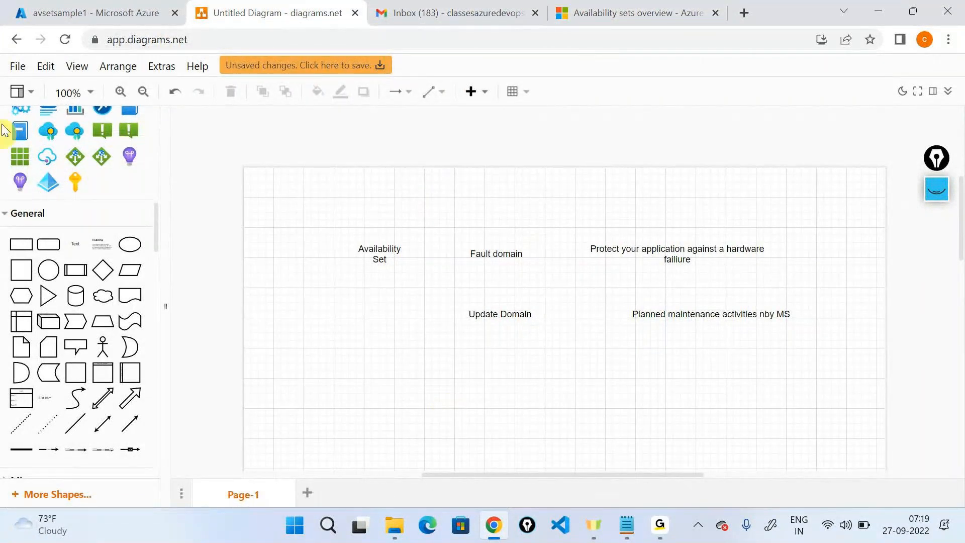
left_click(76, 12)
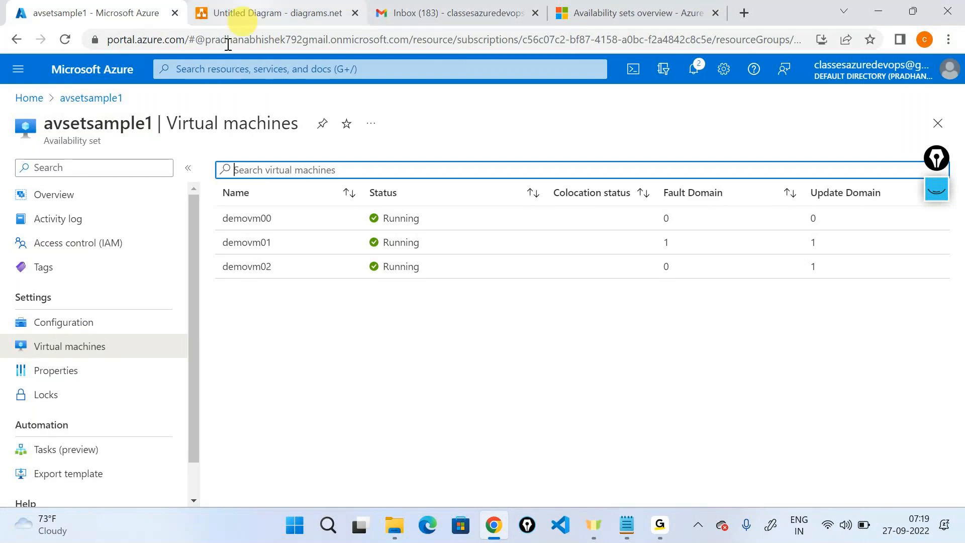
Step: Show the avsetsample1 overview and highlight the 'how availability sets work' paragraph in the Learn article
left_click(78, 194)
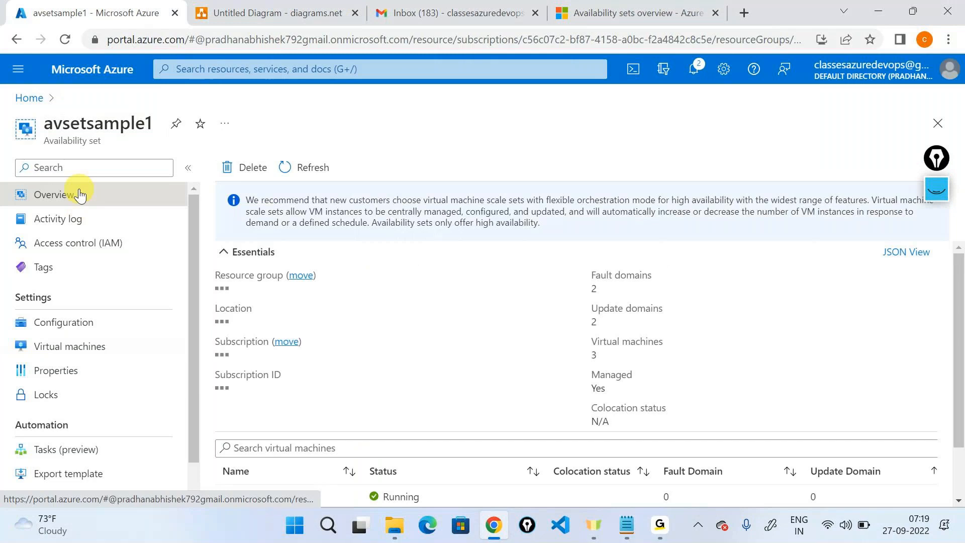
scroll(509, 394, "down", 1)
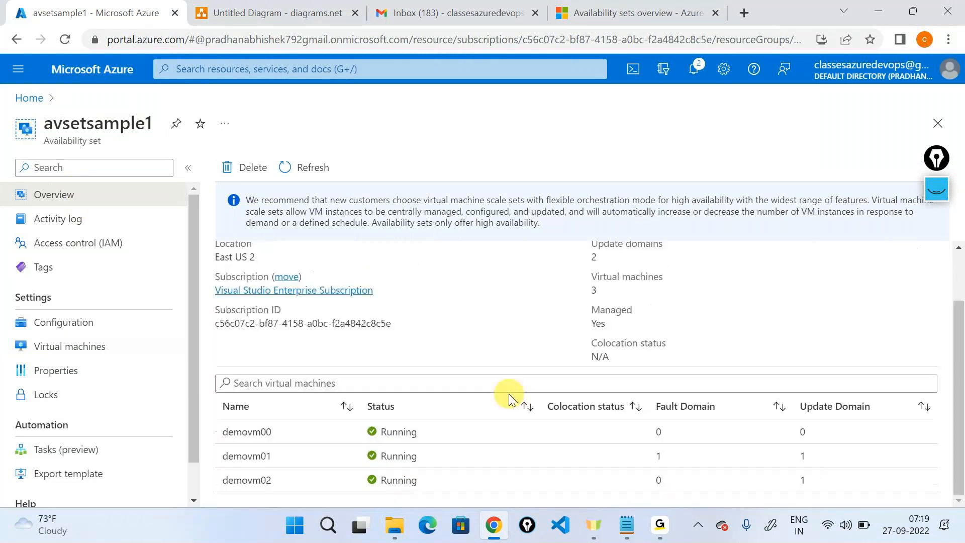
scroll(508, 394, "up", 1)
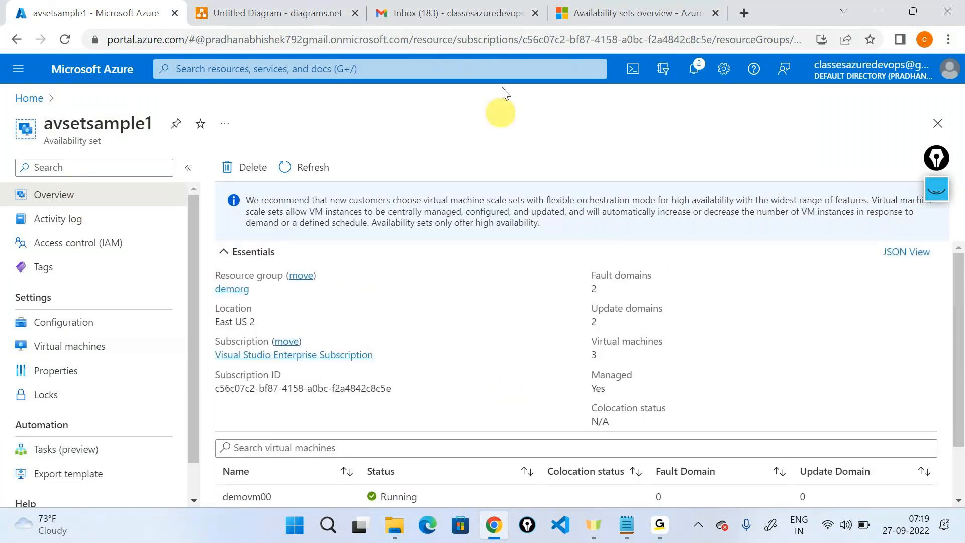
left_click(563, 12)
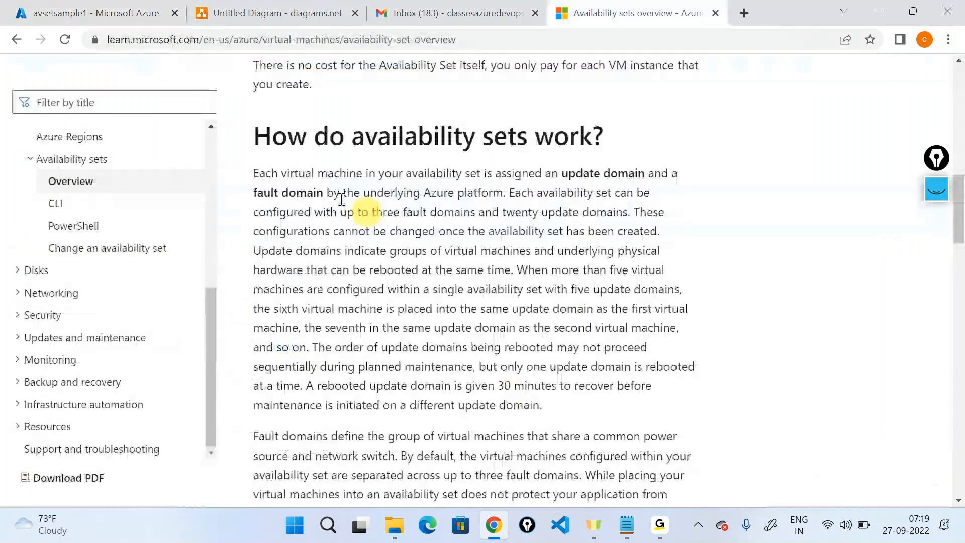
left_click_drag(253, 172, 546, 407)
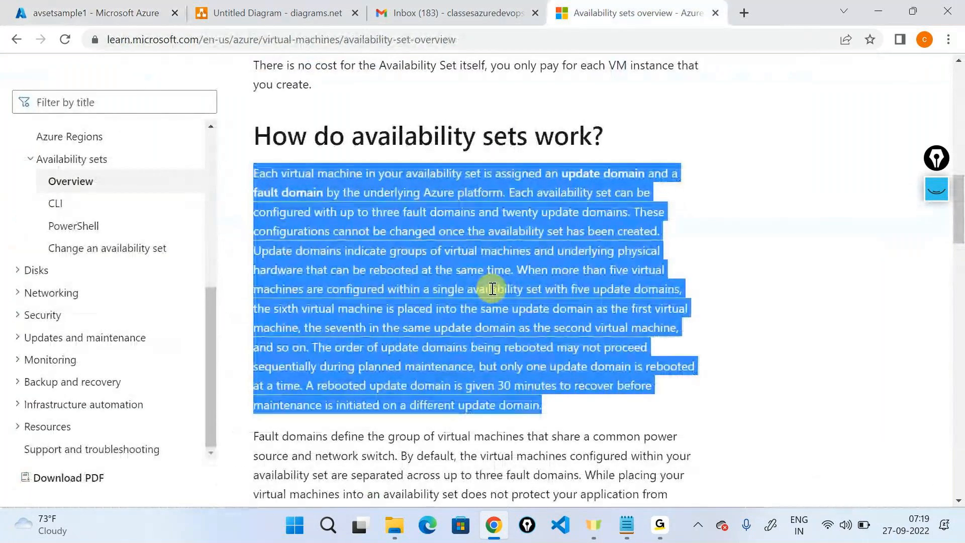
Step: In diagrams.net, add a new blank Page-2 after Page-1
left_click(261, 6)
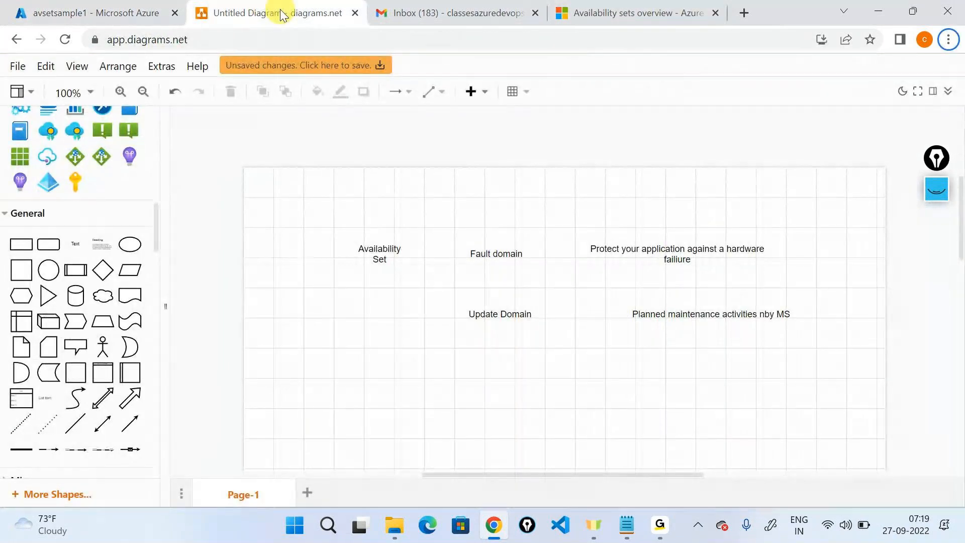
left_click(64, 6)
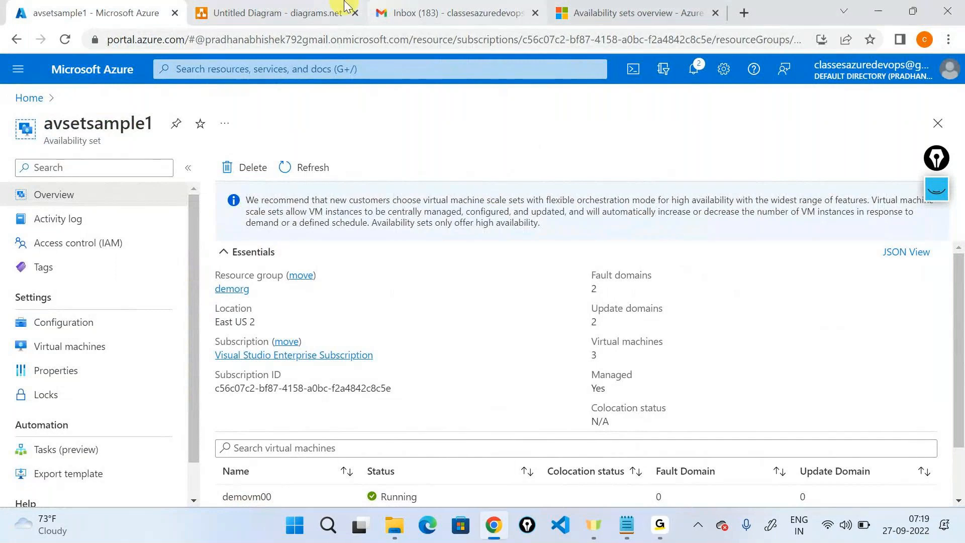
left_click(338, 11)
left_click(307, 492)
scroll(75, 263, "up", 5)
Step: Place three Azure virtual machine icons stacked vertically on Page-2, adjusting their sizes
scroll(77, 267, "down", 1)
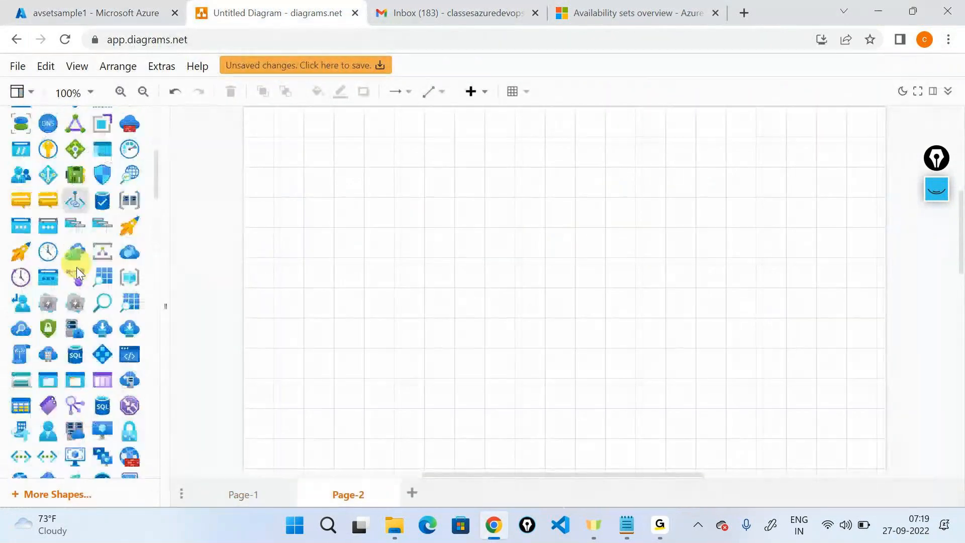
scroll(129, 243, "down", 3)
left_click_drag(129, 243, 511, 194)
left_click_drag(568, 245, 576, 395)
left_click(598, 293)
scroll(614, 252, "down", 3)
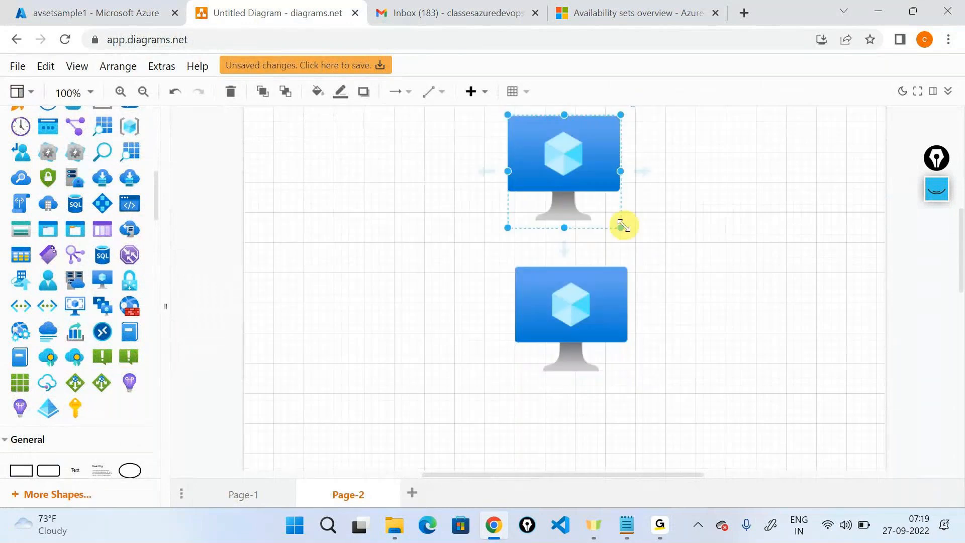
left_click_drag(622, 226, 564, 157)
left_click(581, 319)
left_click_drag(628, 379, 559, 374)
left_click(638, 335)
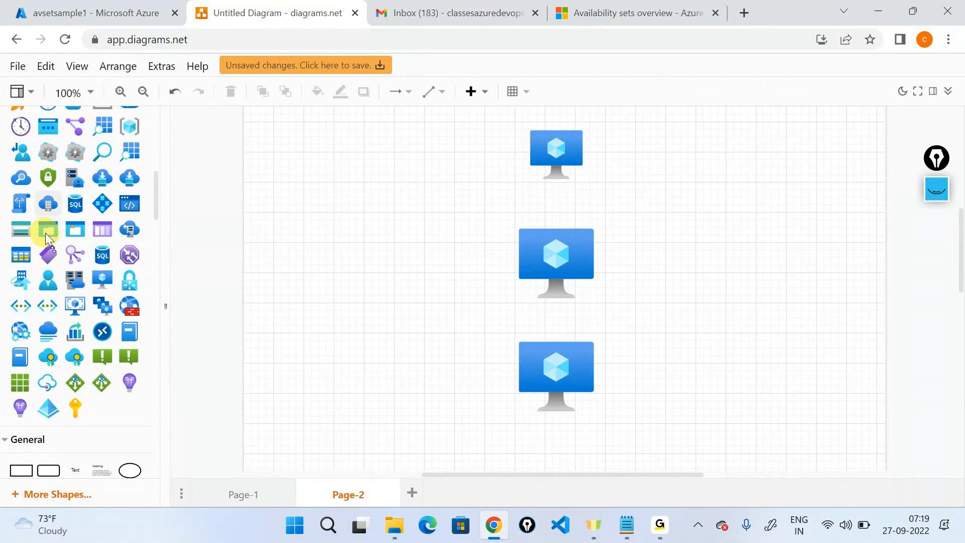
scroll(46, 234, "up", 1)
scroll(46, 233, "up", 10)
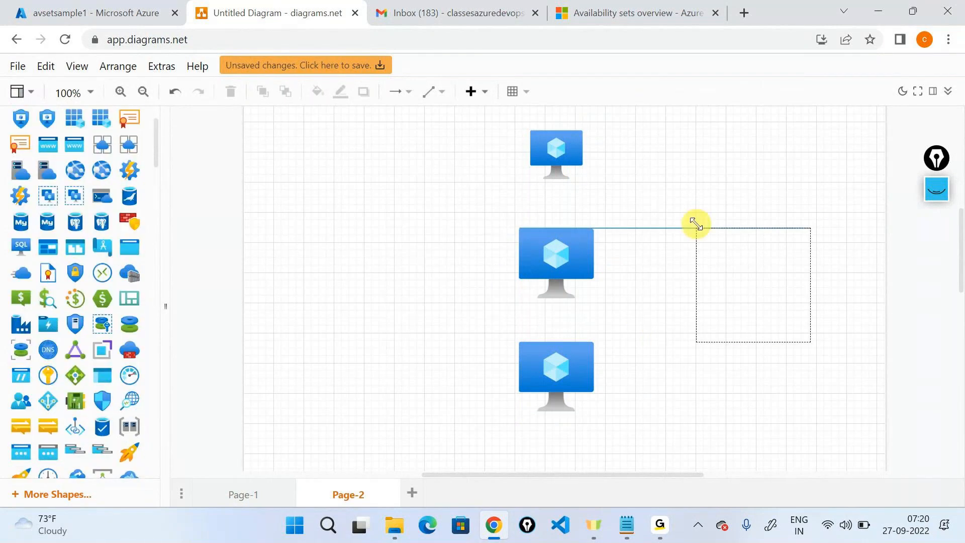
Step: Add an availability set shape and connect all three VMs to it with orthogonal arrows
left_click_drag(696, 223, 696, 223)
left_click(564, 142)
left_click(433, 103)
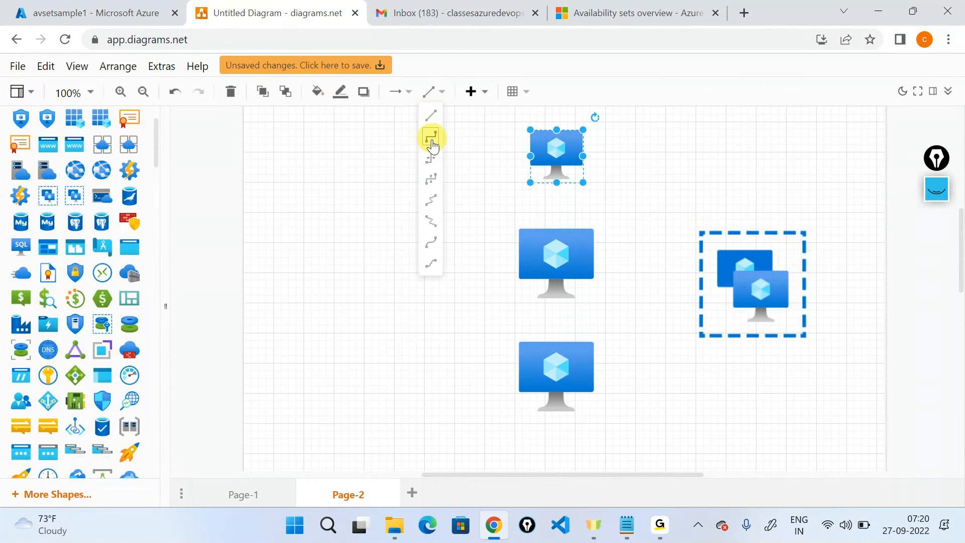
left_click(431, 137)
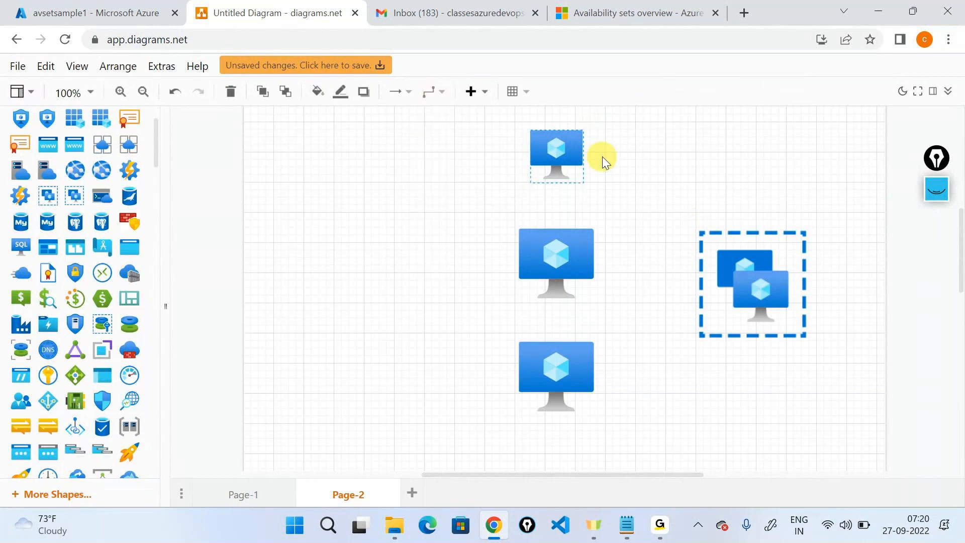
left_click_drag(602, 156, 753, 229)
left_click(594, 261)
left_click_drag(616, 263, 702, 276)
left_click(578, 363)
left_click_drag(607, 378, 753, 341)
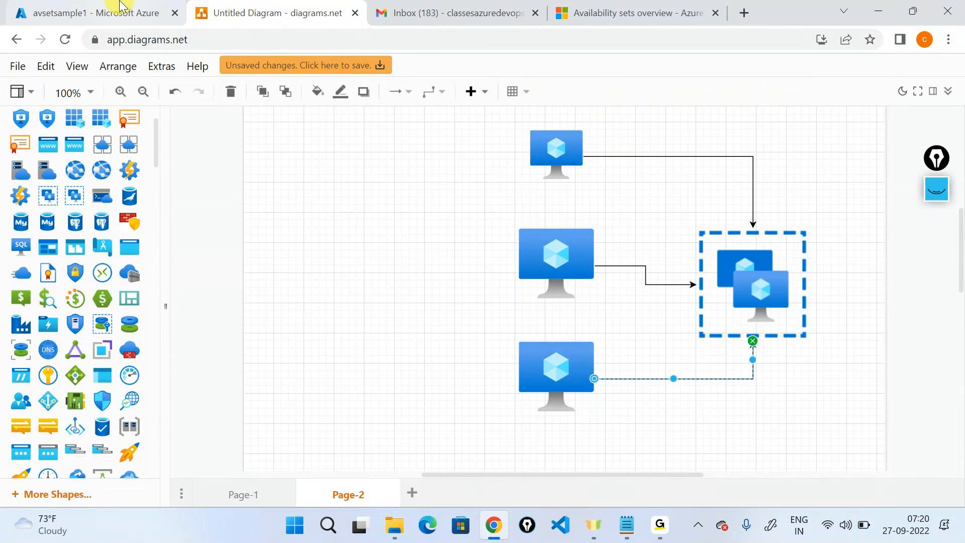
Step: After checking the Azure availability set page, enlarge the top VM icon
left_click(122, 7)
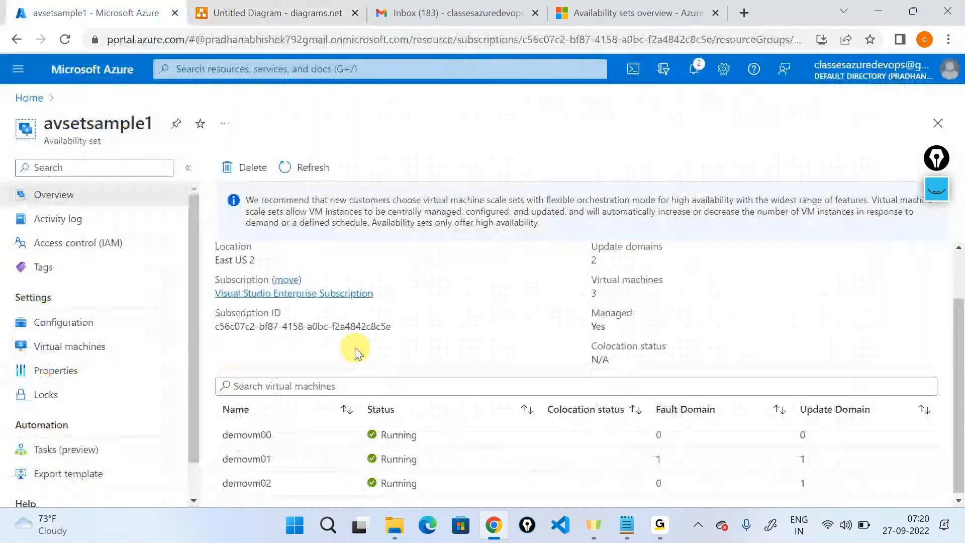
scroll(645, 495, "down", 1)
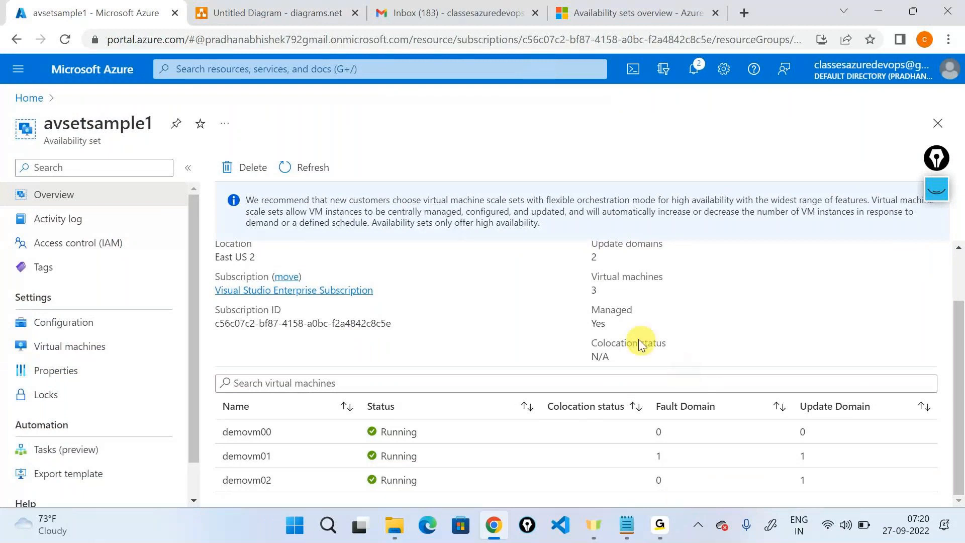
key("ctrl+Tab")
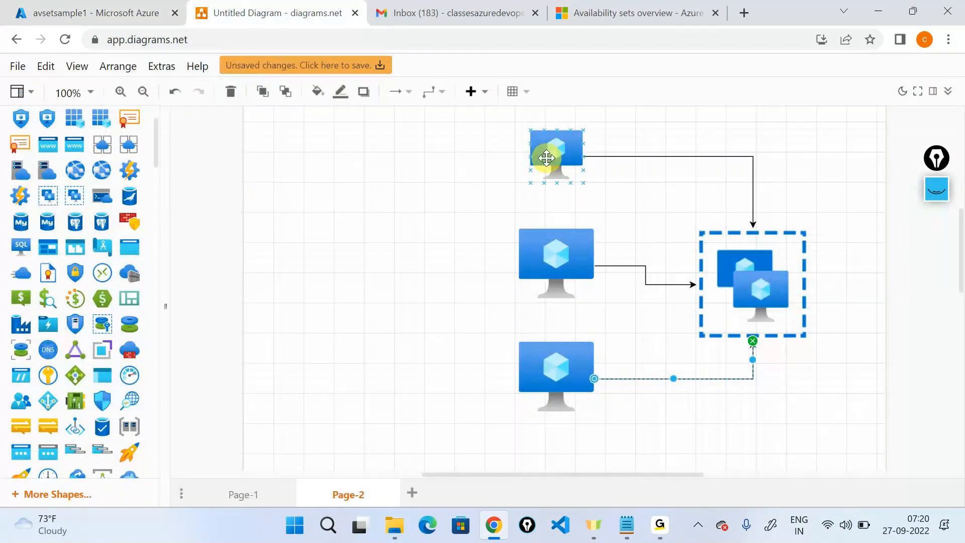
left_click(545, 158)
left_click_drag(527, 186, 515, 194)
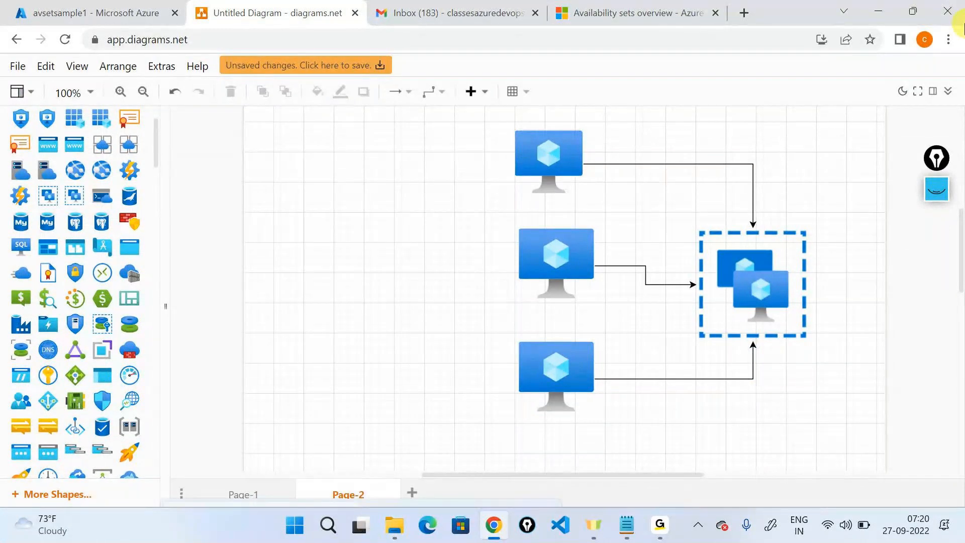
left_click(934, 194)
mouse_move(942, 249)
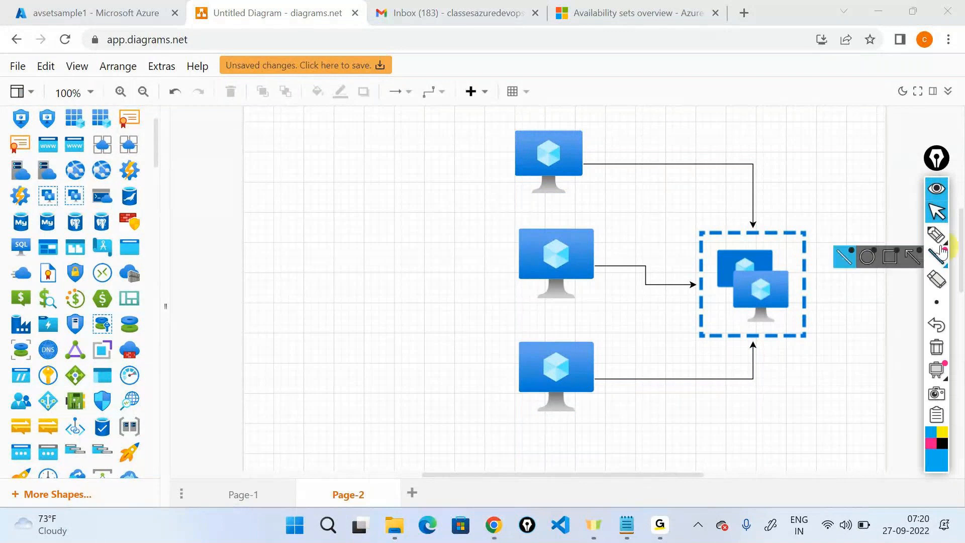
Step: Ink a brace around the three VMs, write 'Web Server' beside it and 'irctc' by each VM
left_click(930, 241)
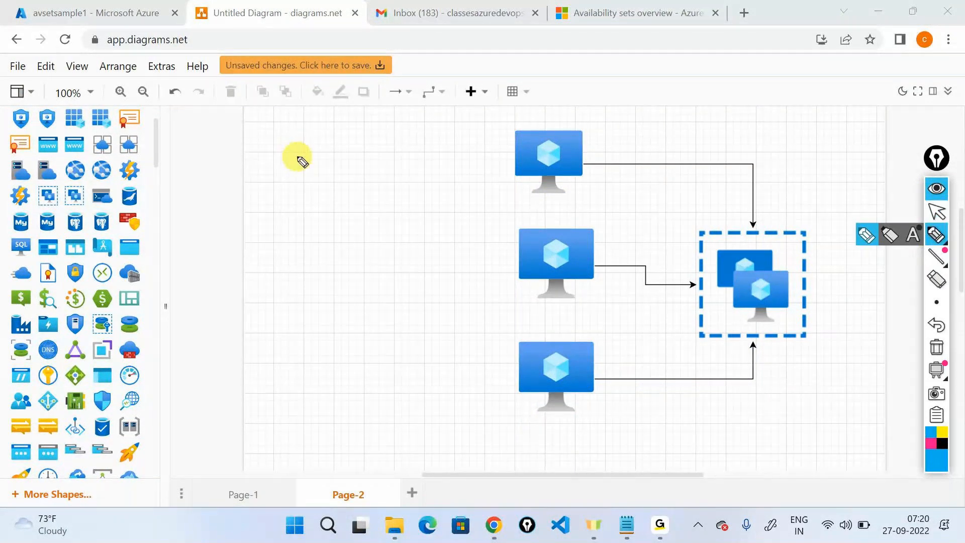
mouse_move(506, 122)
left_mouse_down()
mouse_move(486, 179)
mouse_move(476, 414)
mouse_move(498, 425)
left_mouse_up()
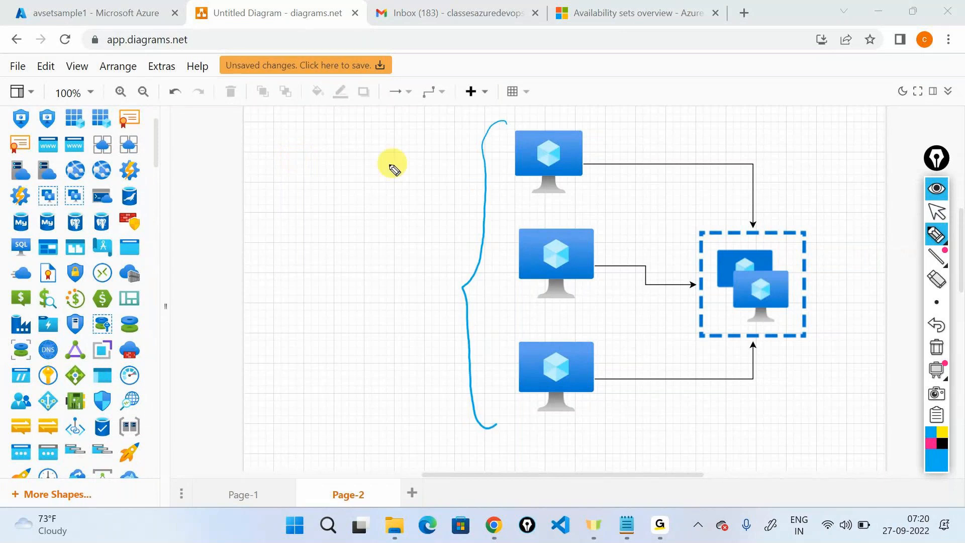
left_click_drag(300, 262, 348, 250)
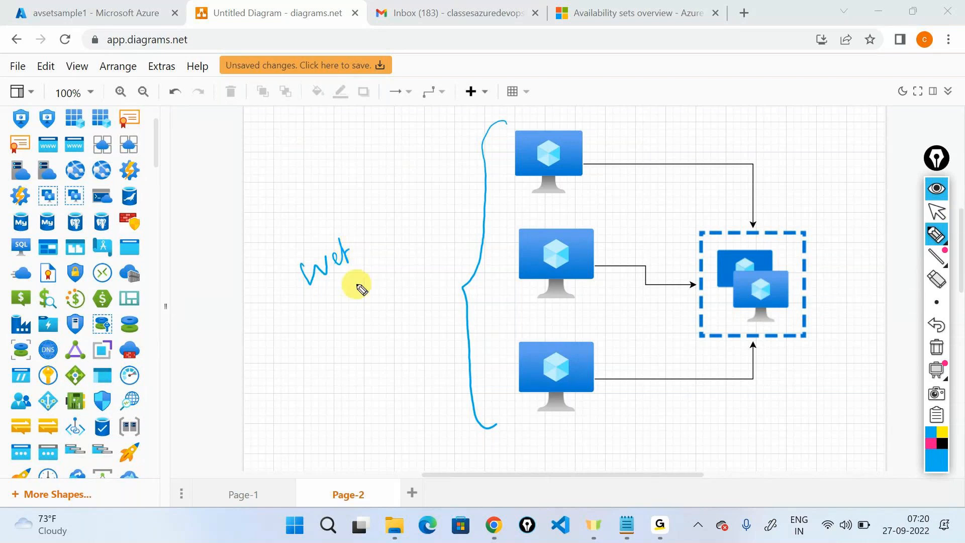
left_click_drag(346, 252, 348, 263)
mouse_move(385, 234)
left_mouse_down()
mouse_move(375, 252)
mouse_move(457, 218)
mouse_move(463, 199)
left_mouse_up()
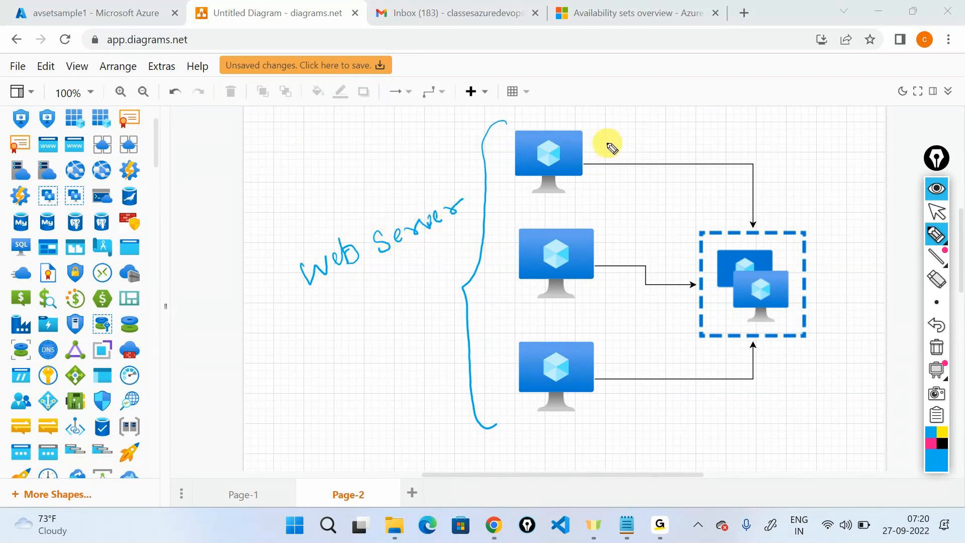
mouse_move(607, 146)
left_mouse_down()
mouse_move(603, 137)
mouse_move(663, 129)
left_mouse_up()
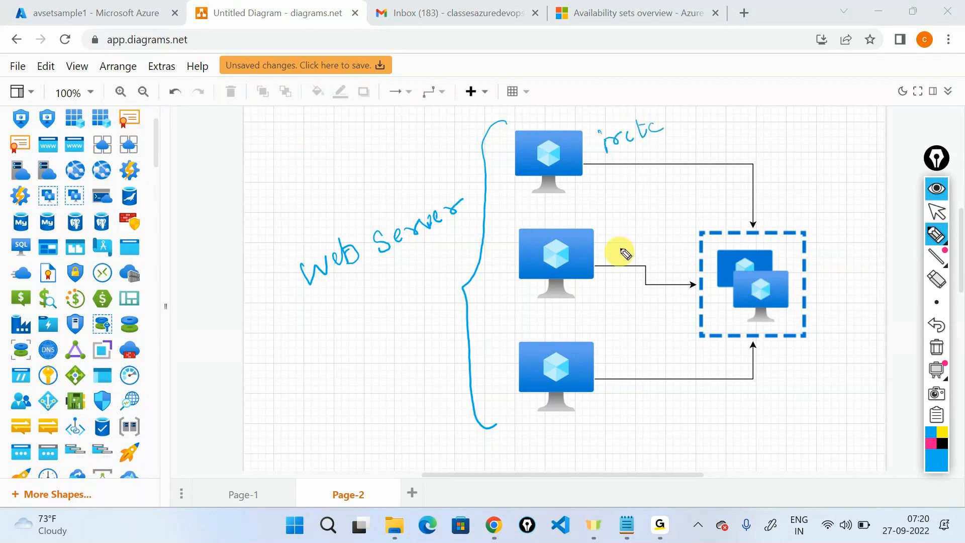
left_click_drag(625, 254, 683, 219)
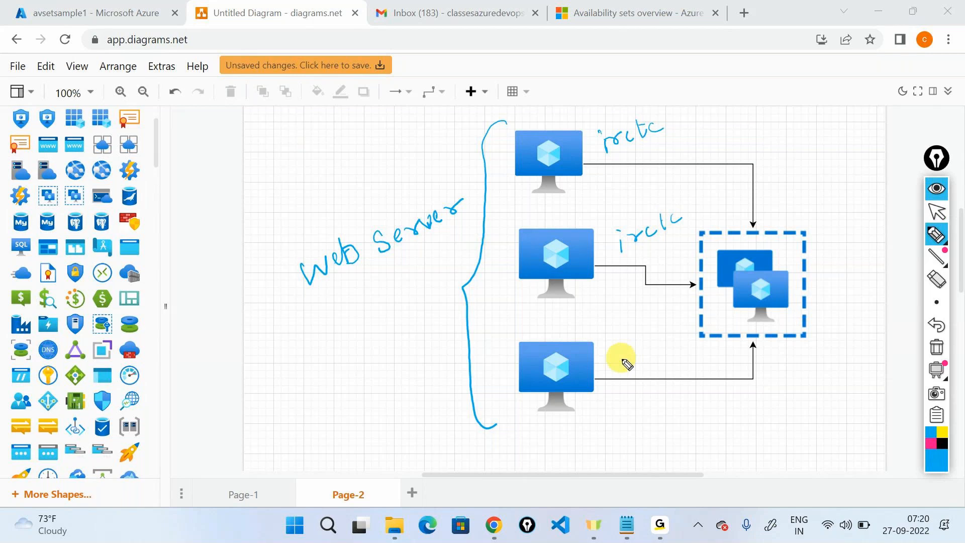
left_click_drag(625, 360, 682, 327)
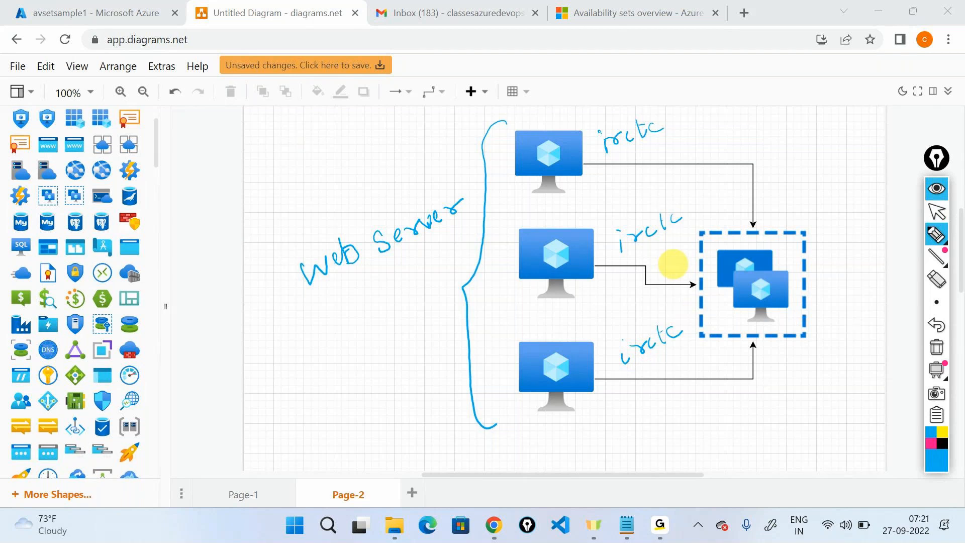
Step: Circle the Web Server label, write 'IIS' above it, then clear all the ink
mouse_move(294, 303)
left_mouse_down()
mouse_move(468, 227)
mouse_move(293, 289)
left_mouse_up()
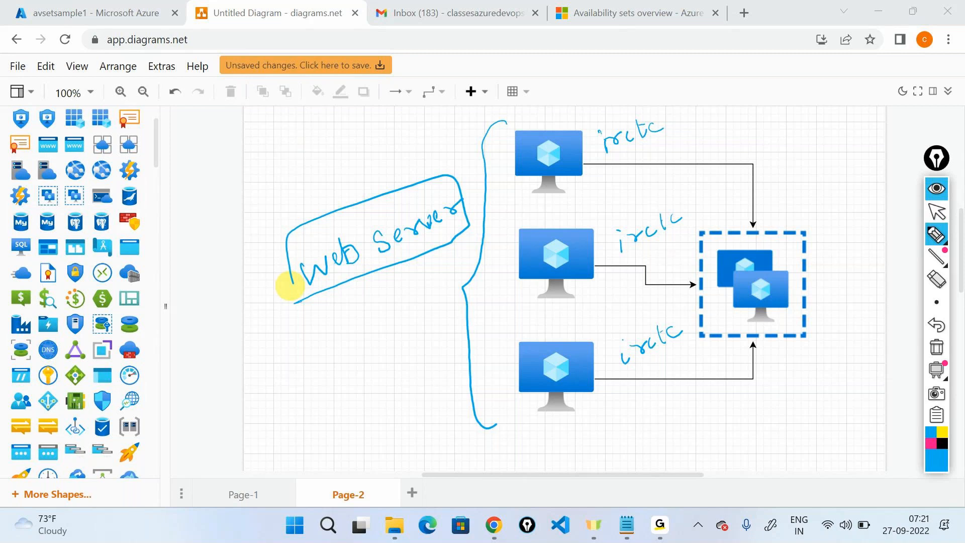
mouse_move(345, 154)
left_mouse_down()
mouse_move(349, 173)
mouse_move(360, 171)
left_mouse_up()
mouse_move(381, 147)
left_mouse_down()
mouse_move(375, 167)
mouse_move(376, 143)
mouse_move(326, 175)
left_mouse_up()
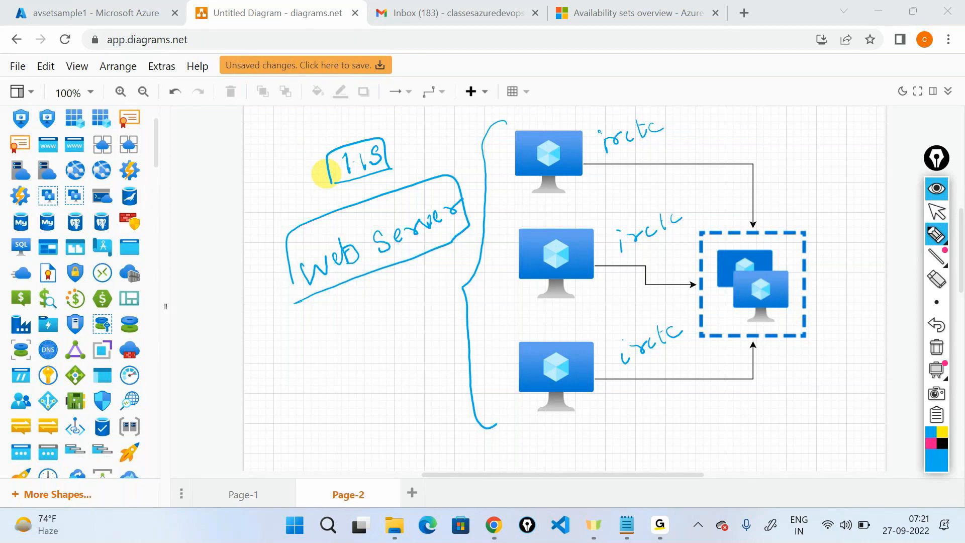
left_click(933, 193)
Step: Check the GoTo meeting window, then bring the browser back to the front
mouse_move(660, 525)
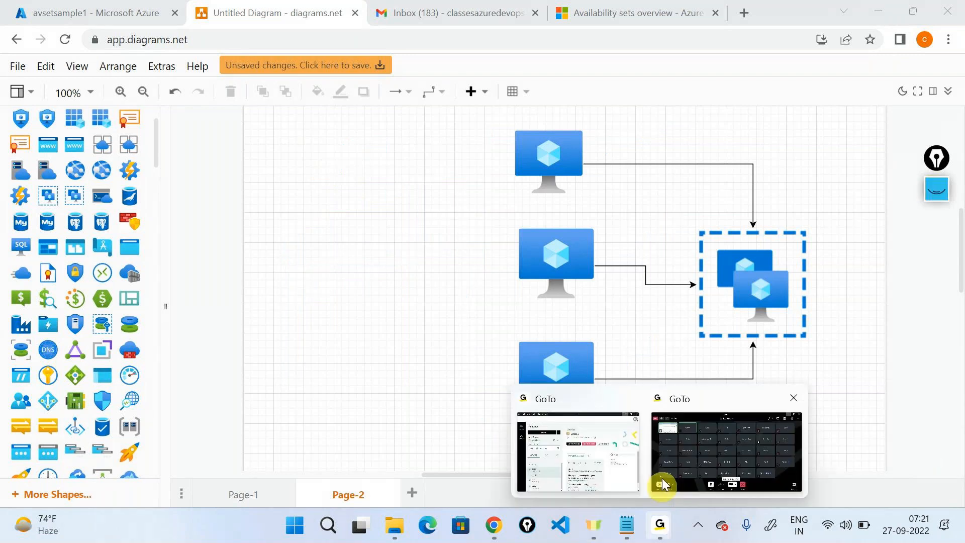
left_click(663, 484)
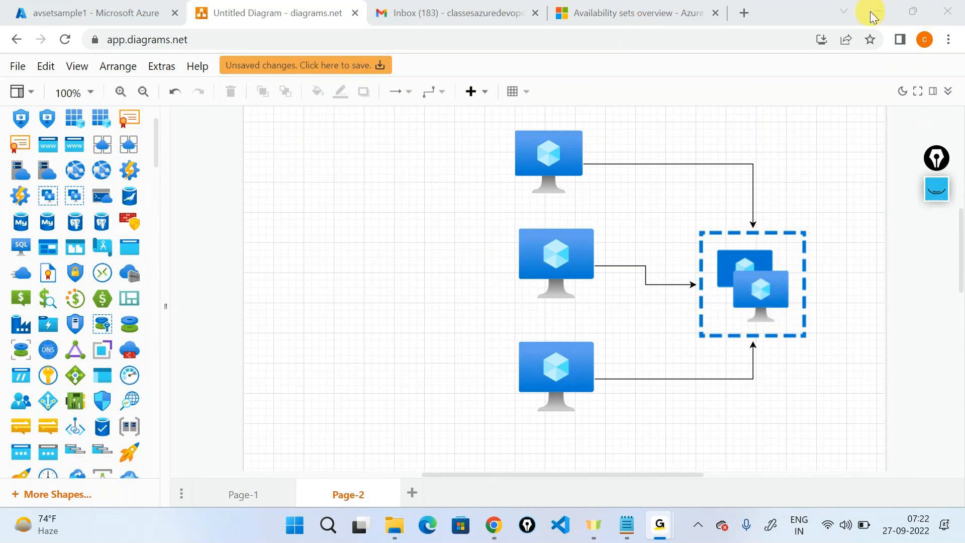
left_click(72, 17)
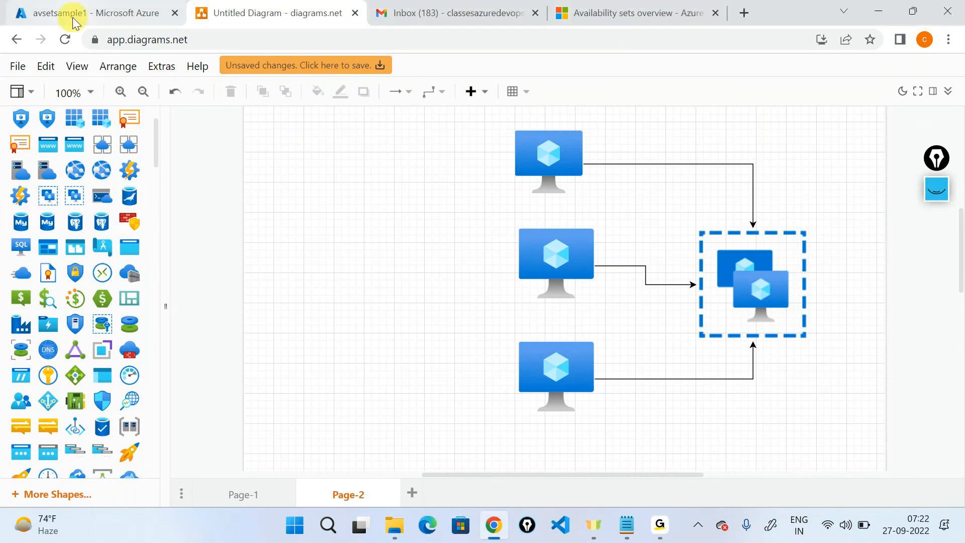
Step: Open the demovm00 virtual machine from Azure Home and copy its public IP 20.97.222.74
left_click(73, 17)
left_click(38, 103)
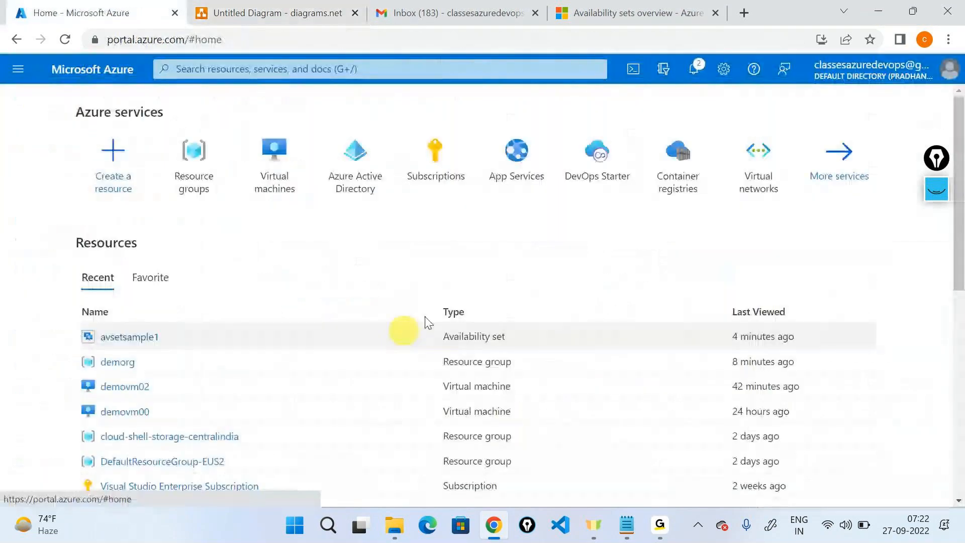
left_click(294, 184)
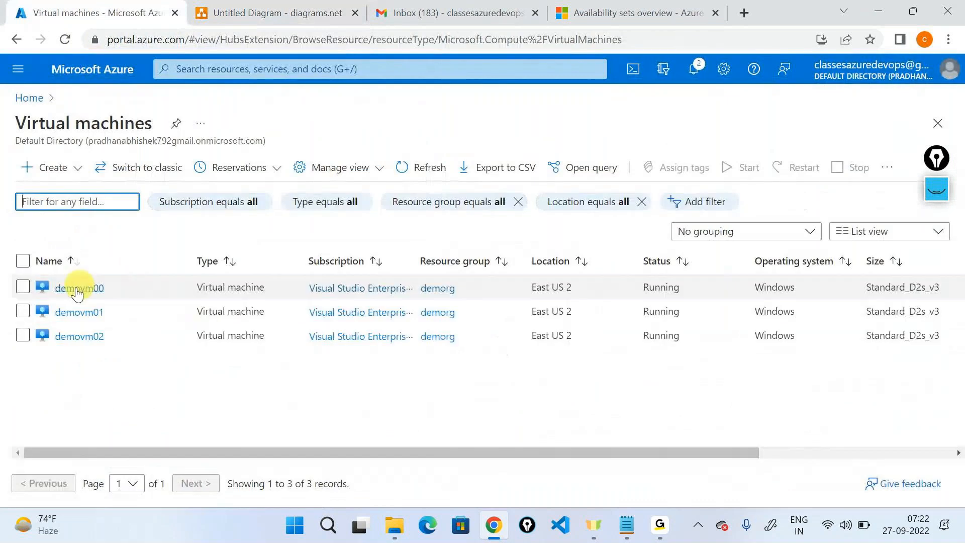
left_click(75, 286)
left_click(210, 126)
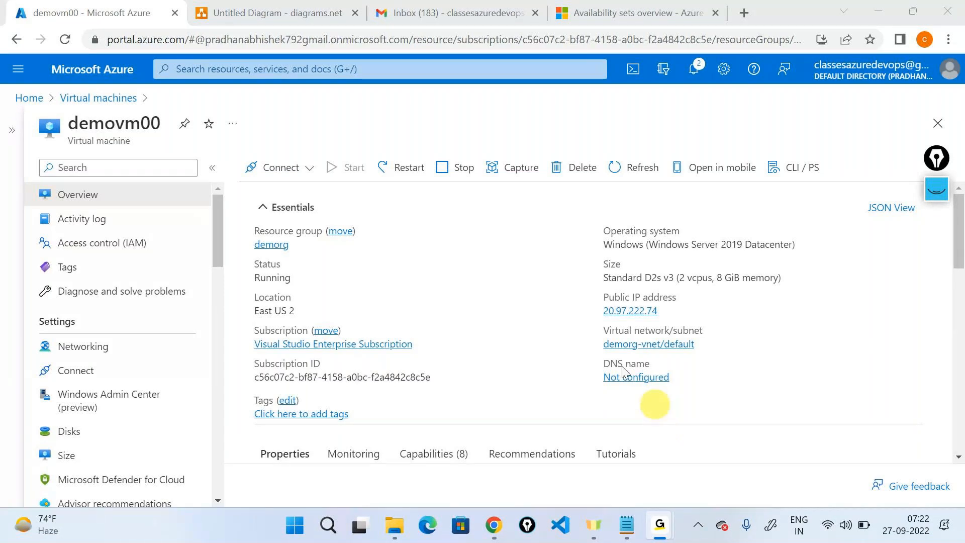
left_click(666, 310)
Step: Launch Remote Desktop Connection and paste 20.97.222.74 as the computer to connect to
left_click(332, 536)
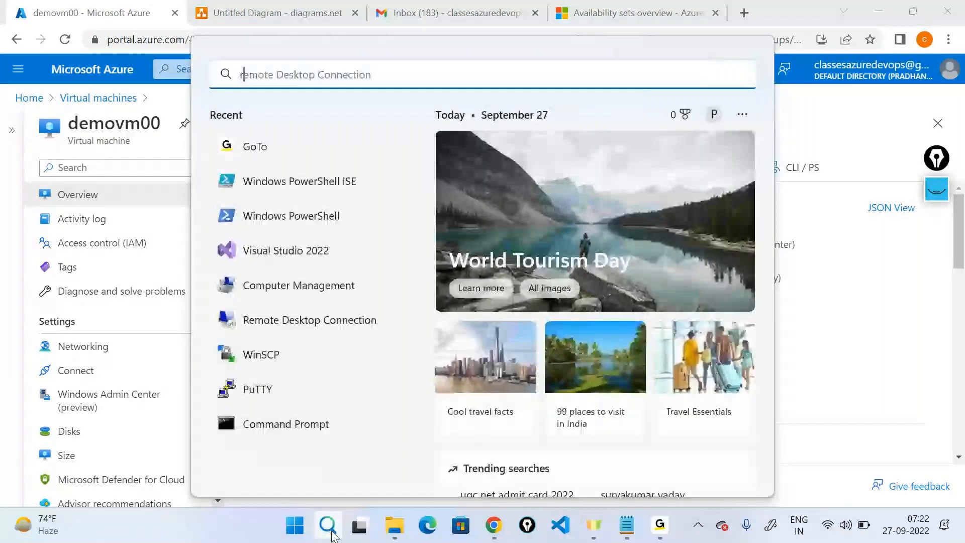
type("re")
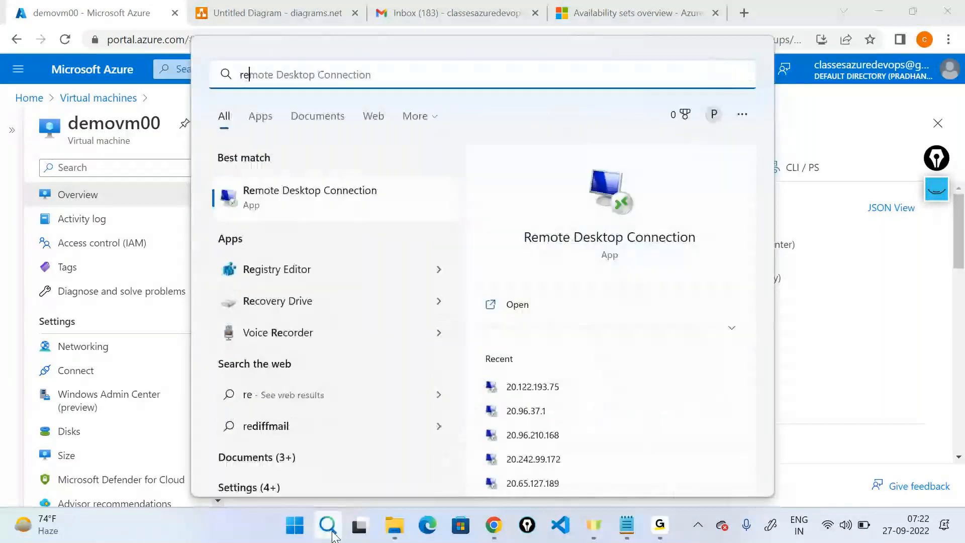
left_click(527, 306)
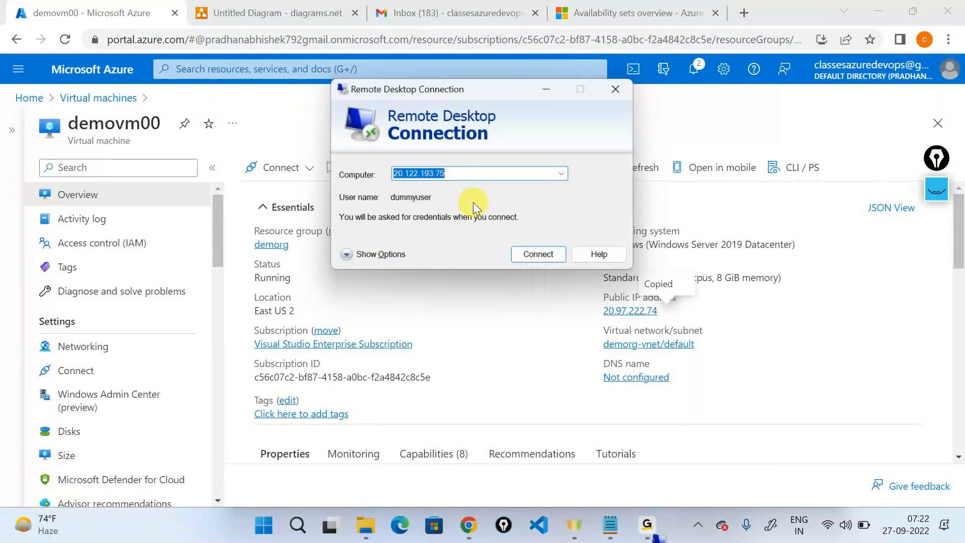
key("ctrl+v")
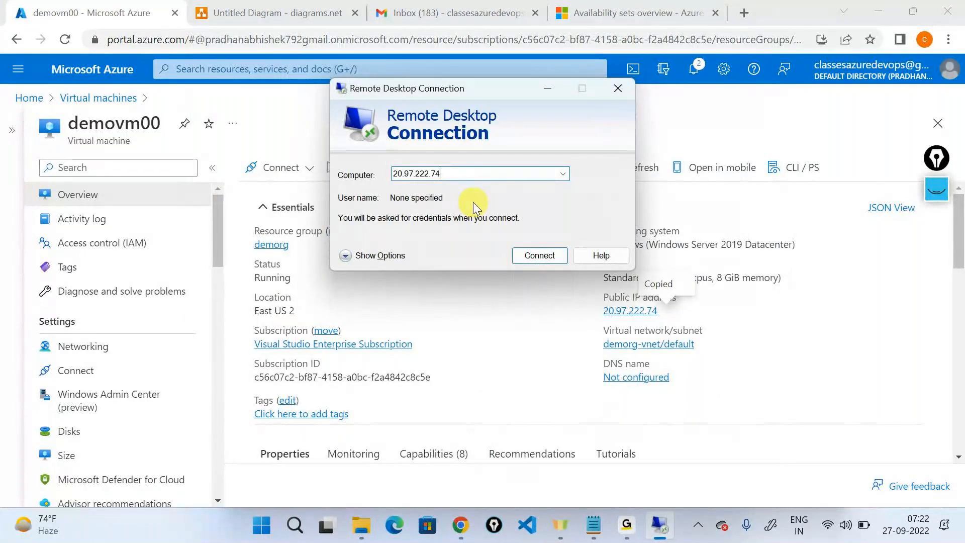
key("alt+o")
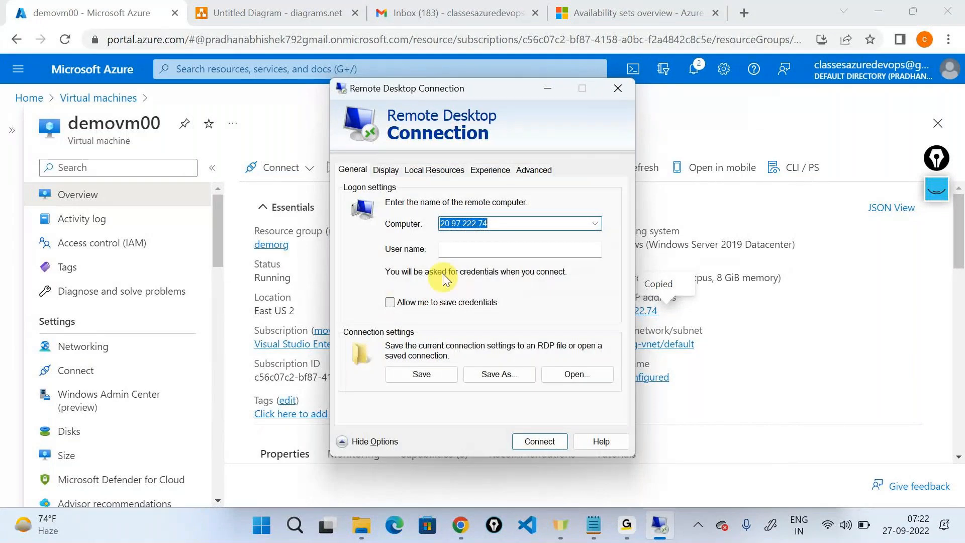
Step: Enter the VM user name and password, connect, and accept the certificate warning
left_click(598, 251)
type("testuser")
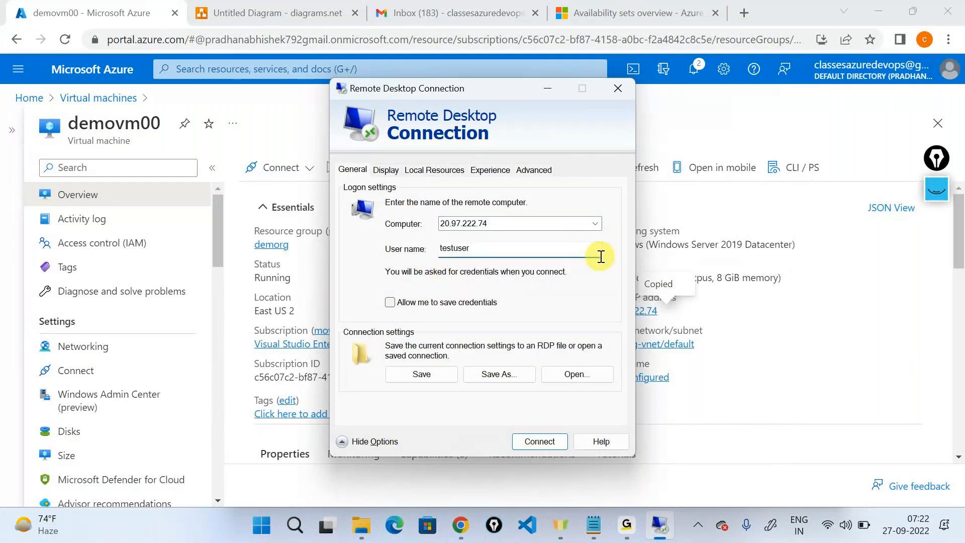
left_click(540, 441)
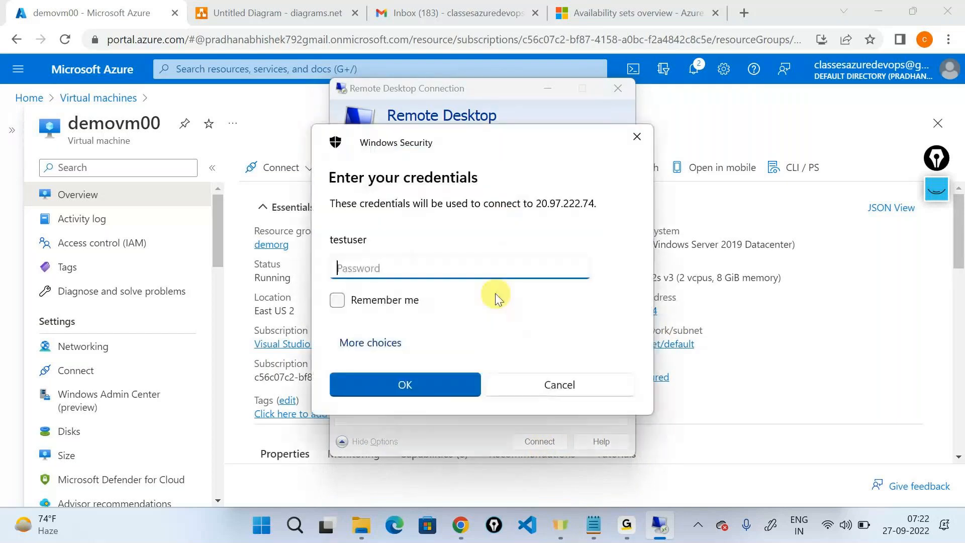
type("••••••••••••")
key("Return")
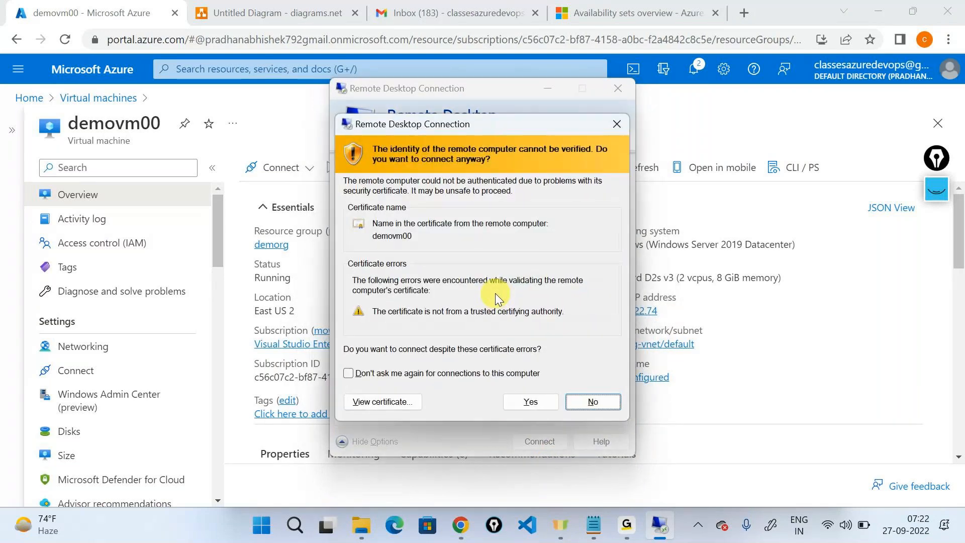
key("y")
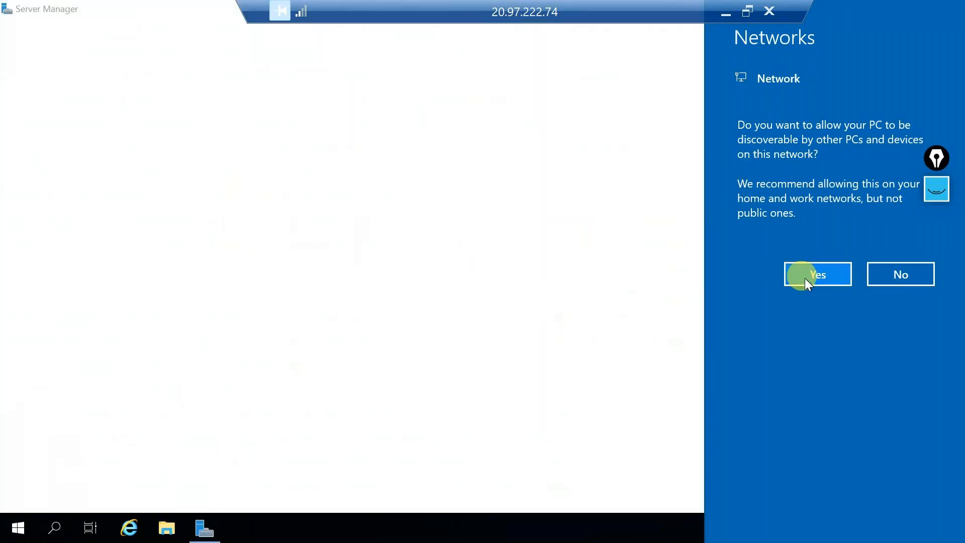
Step: Answer Yes to network discoverability and close the Windows Admin Center pop-up
left_click(806, 278)
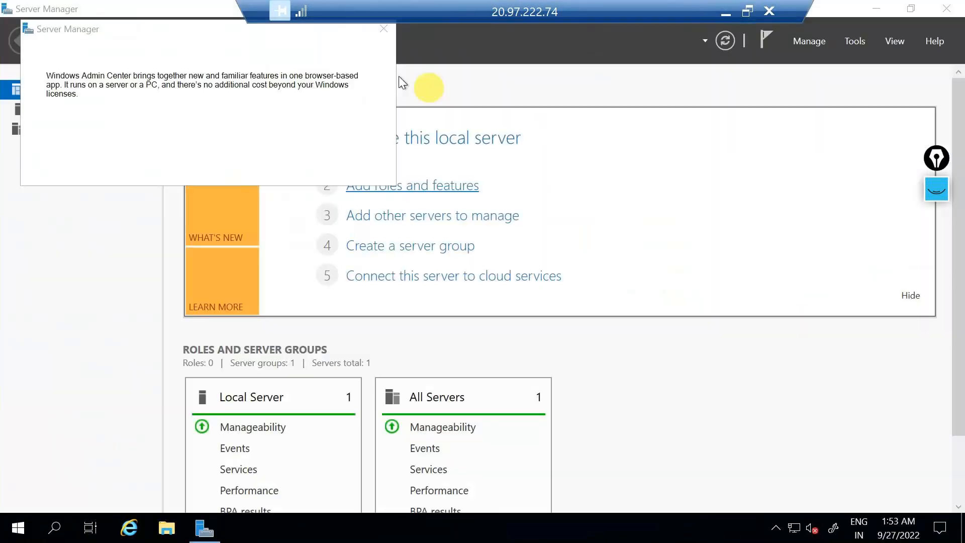
left_click(385, 29)
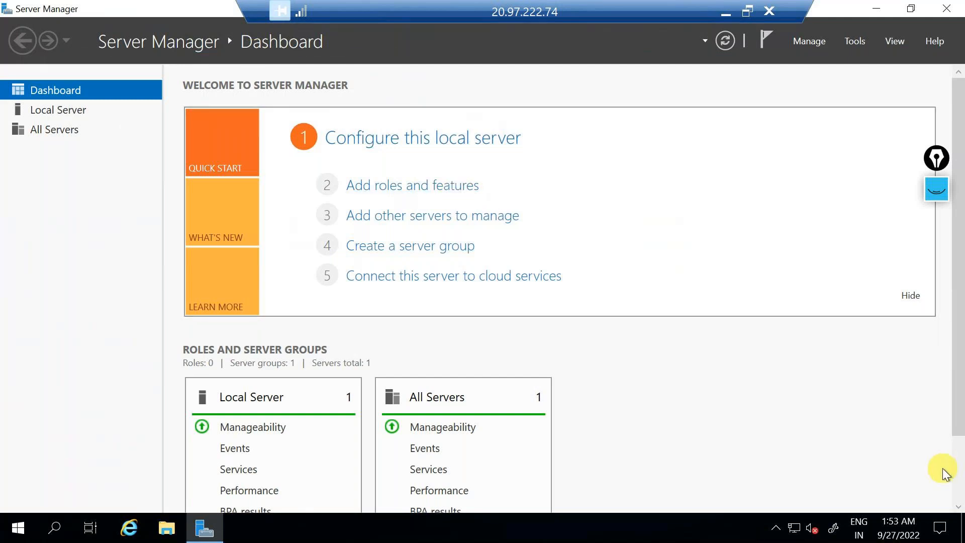
Step: Start Add Roles and Features with role-based installation targeting demovm00
left_click(451, 194)
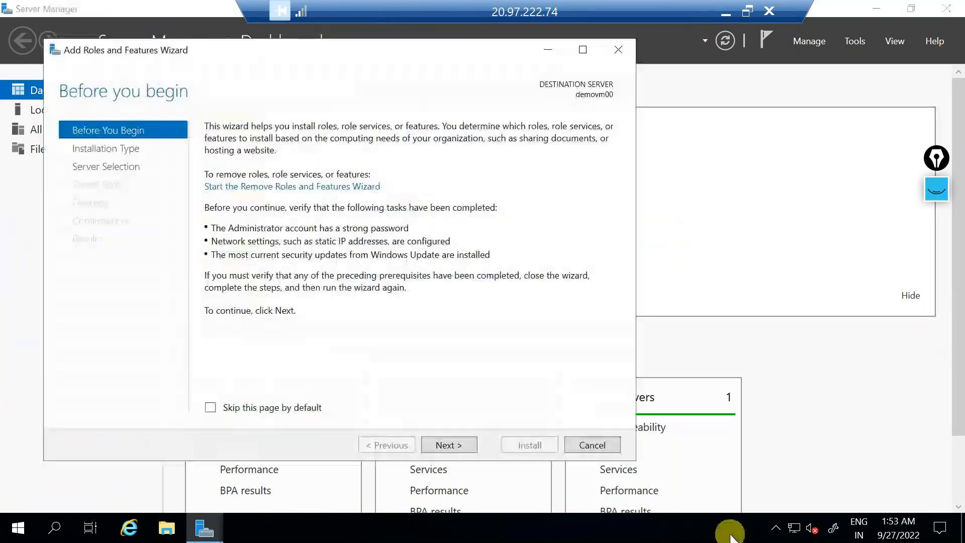
key("Return")
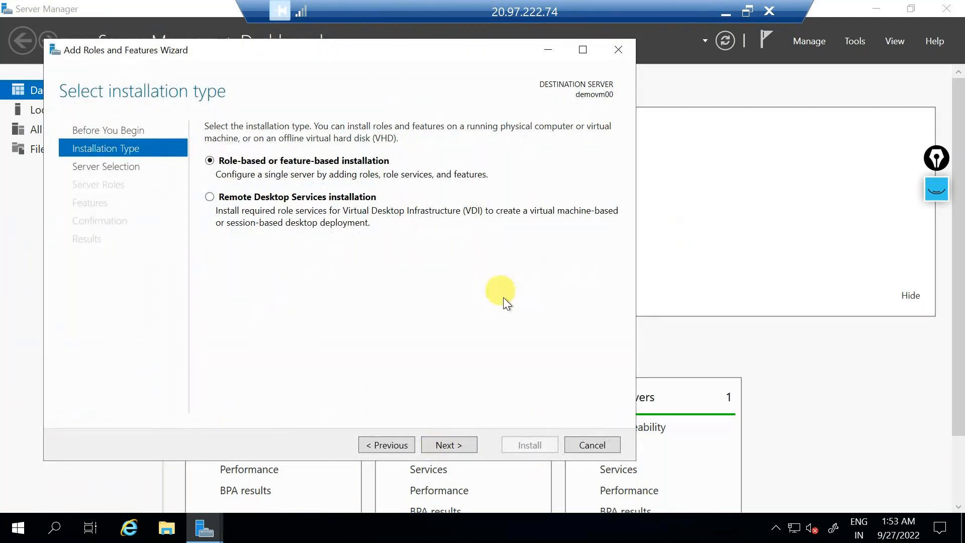
key("Return")
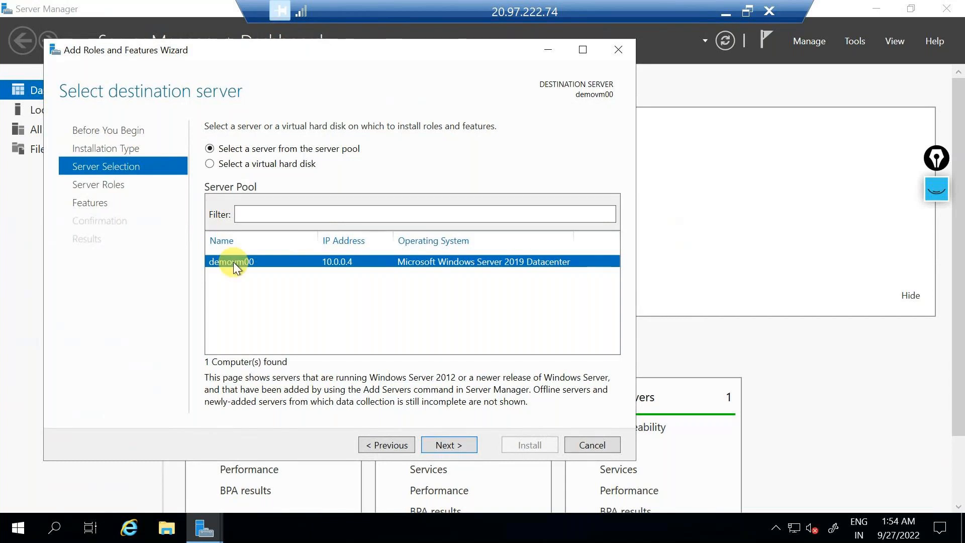
left_click(447, 437)
scroll(305, 256, "down", 1)
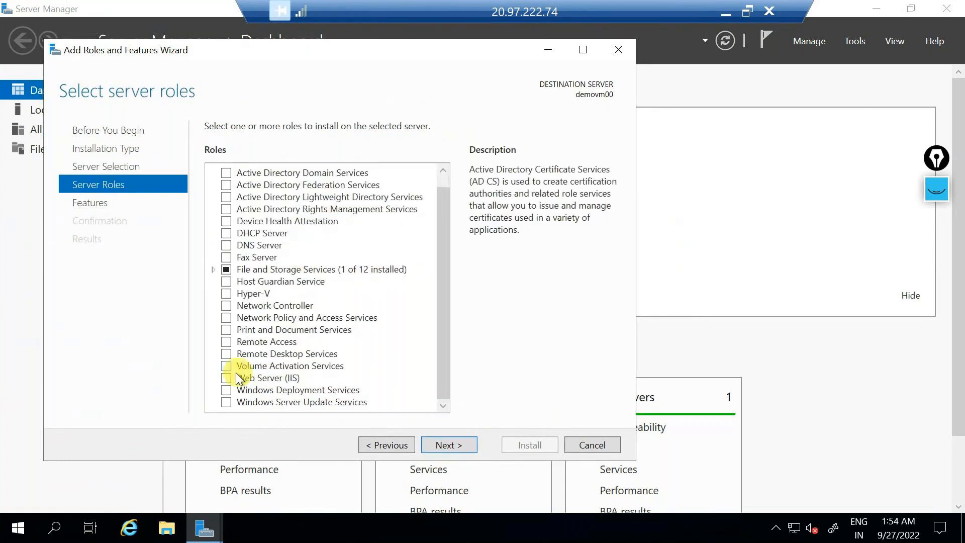
Step: Select Web Server (IIS) with its management tools and install it with default role services
left_click(223, 382)
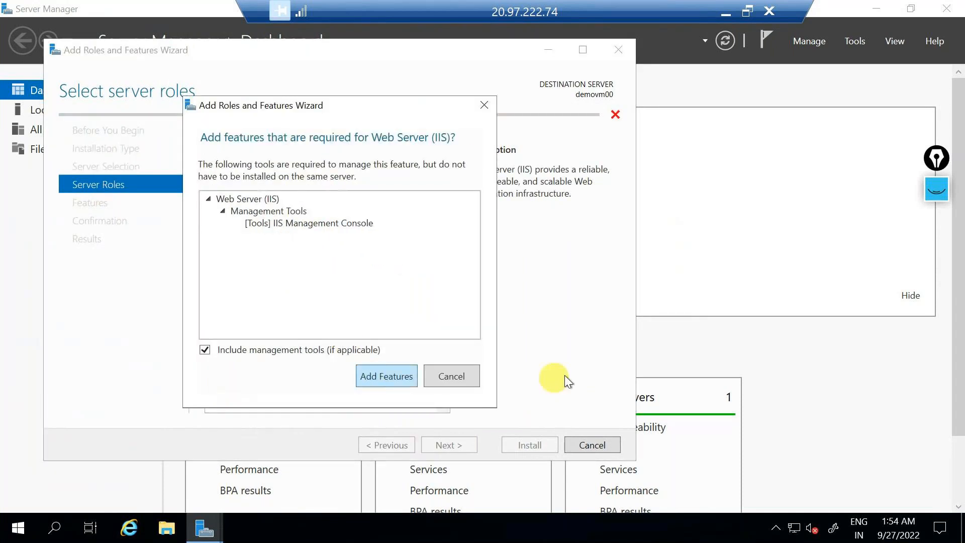
key("Return")
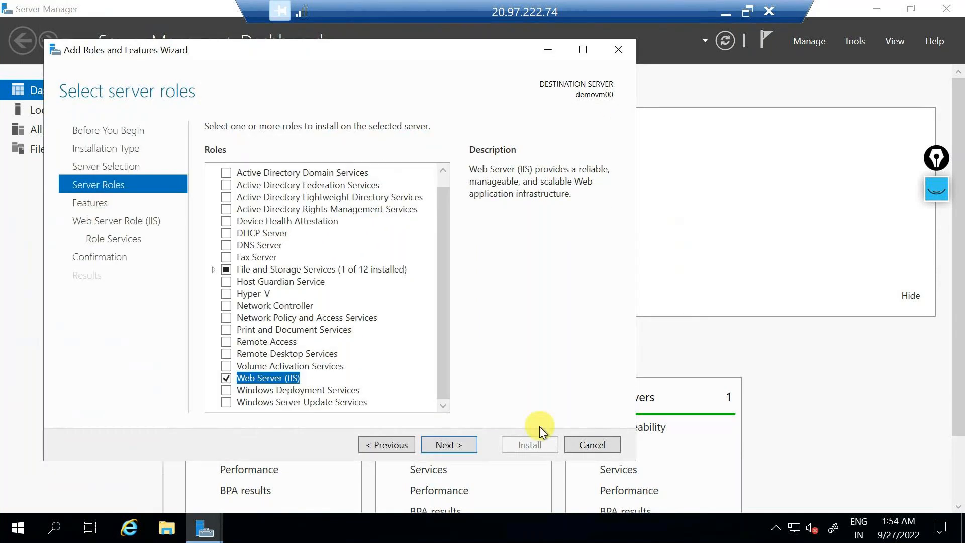
left_click(455, 449)
left_click(455, 449)
left_click(455, 449)
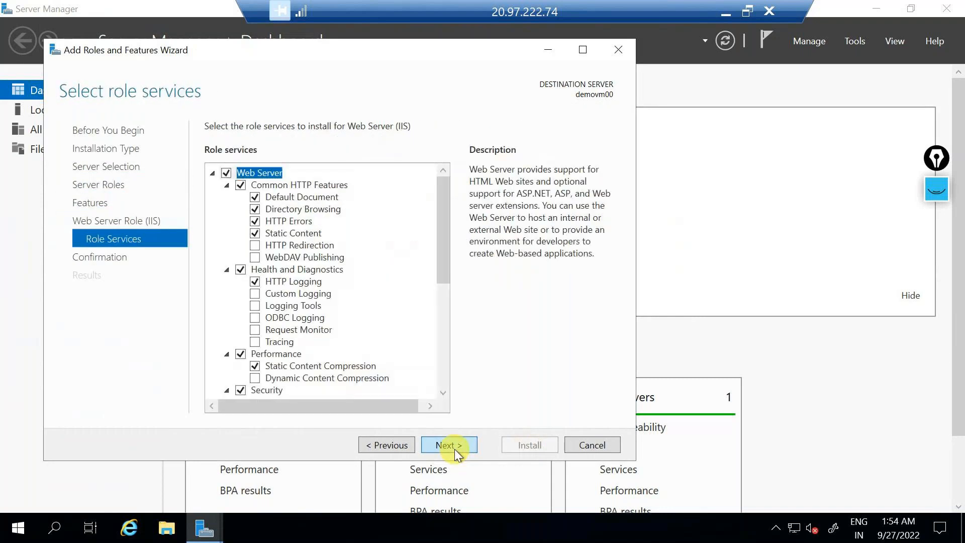
left_click(454, 449)
left_click(542, 444)
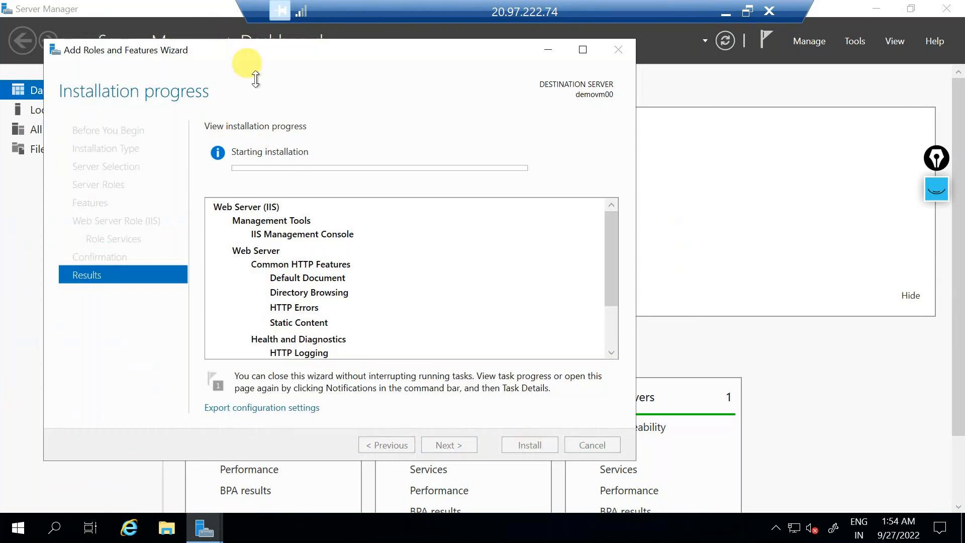
Step: Glance at the Azure portal in Chrome, then return to the remote server session
left_click(723, 11)
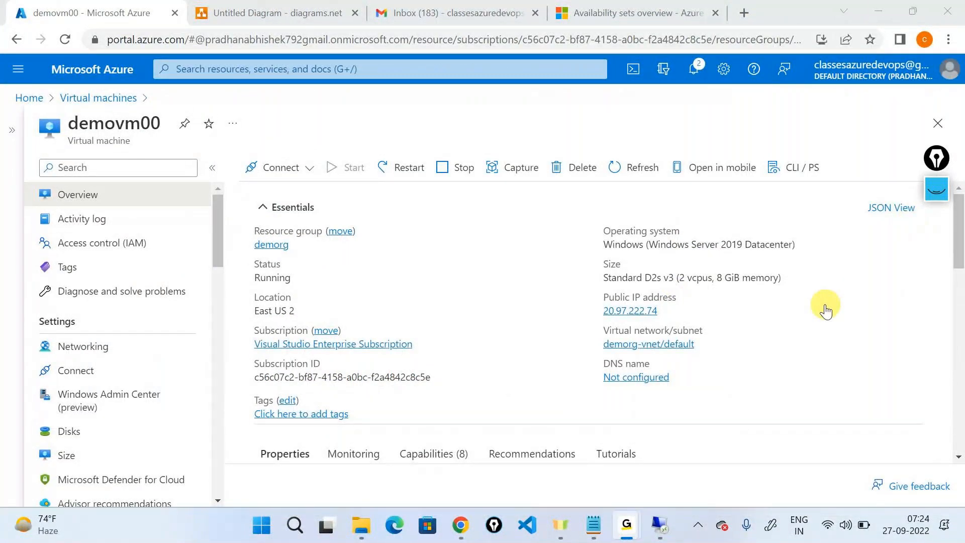
left_click(885, 12)
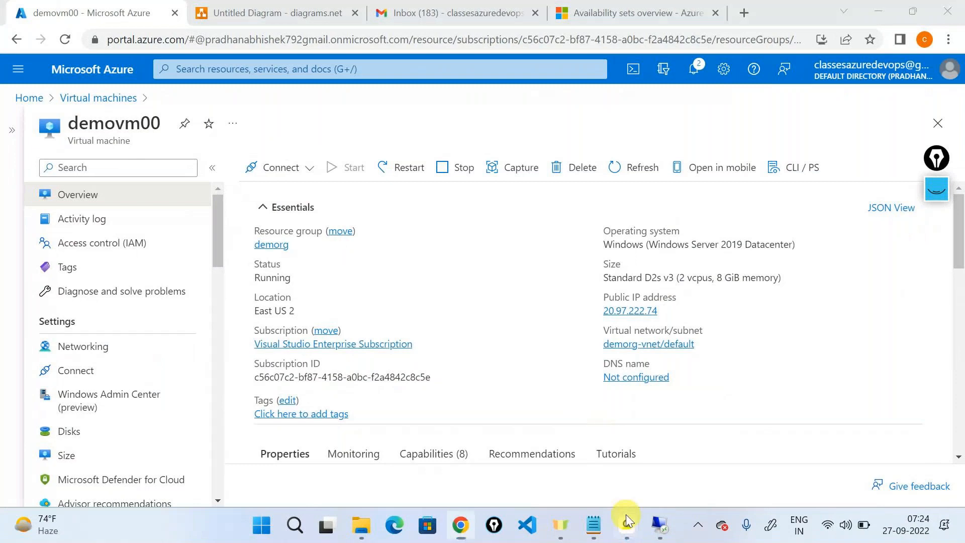
left_click(659, 526)
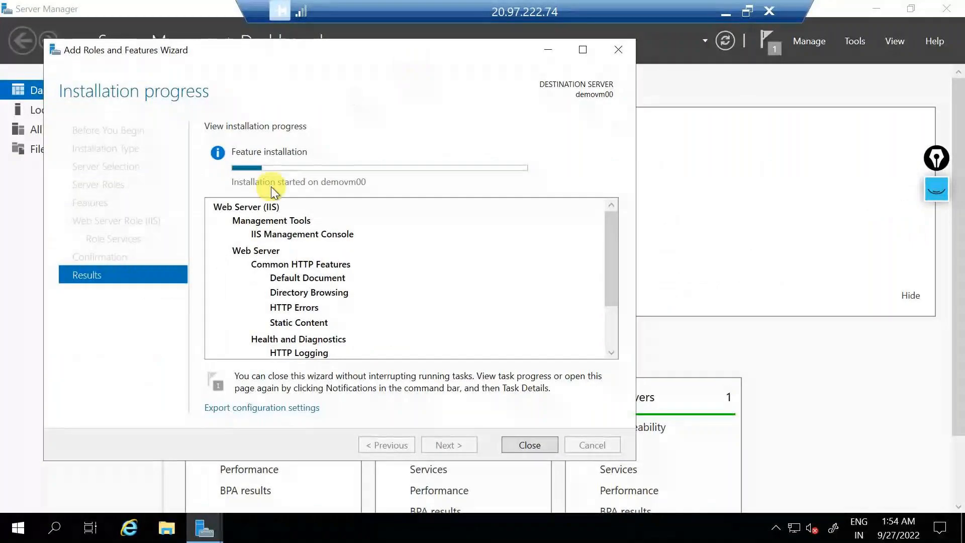
Step: Clear old ink and handwrite 'IIS' above the installation progress bar
left_click(949, 165)
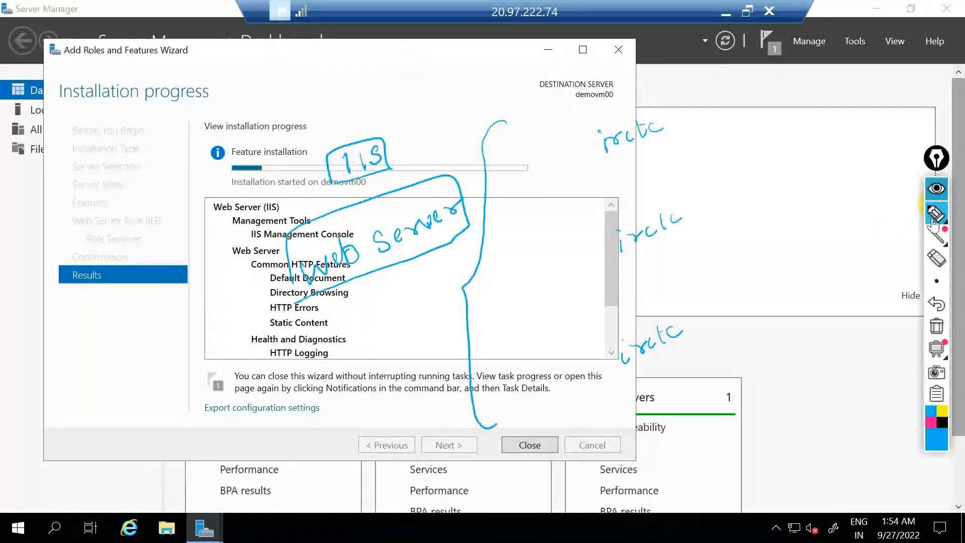
left_click(933, 348)
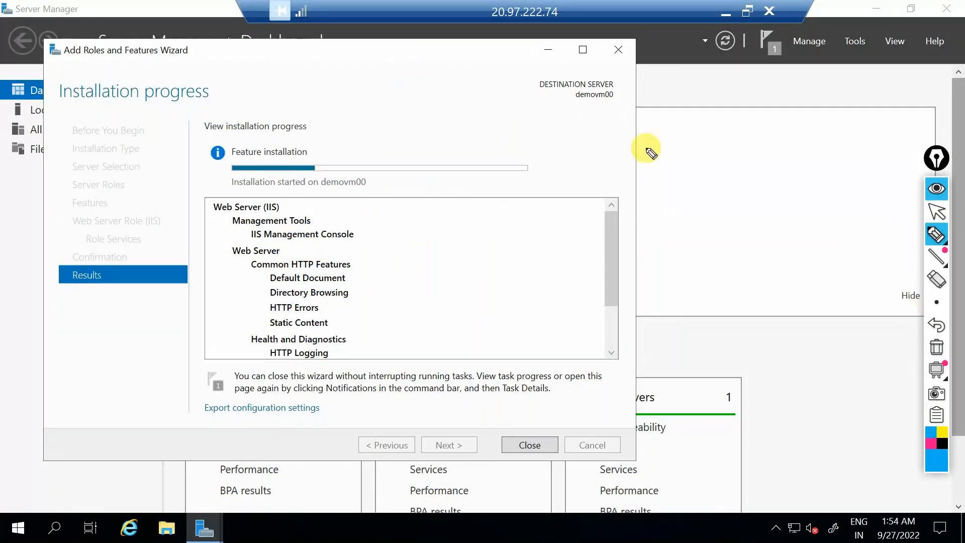
left_click_drag(417, 114, 419, 145)
mouse_move(433, 113)
left_mouse_down()
mouse_move(432, 143)
mouse_move(449, 130)
mouse_move(429, 140)
left_mouse_up()
left_click_drag(462, 86, 455, 84)
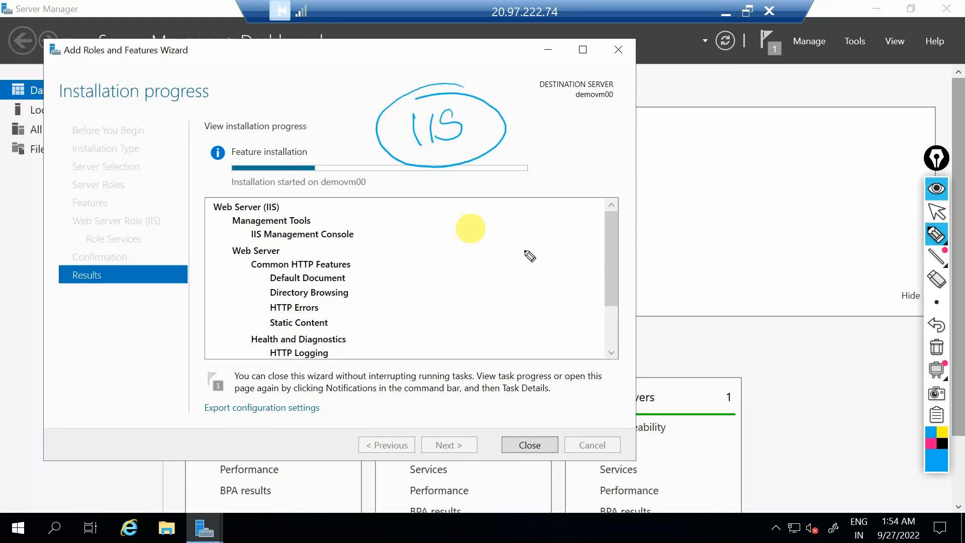
Step: Hide the ink, minimise the remote session and show the diagrams.net VM diagram
left_click(937, 191)
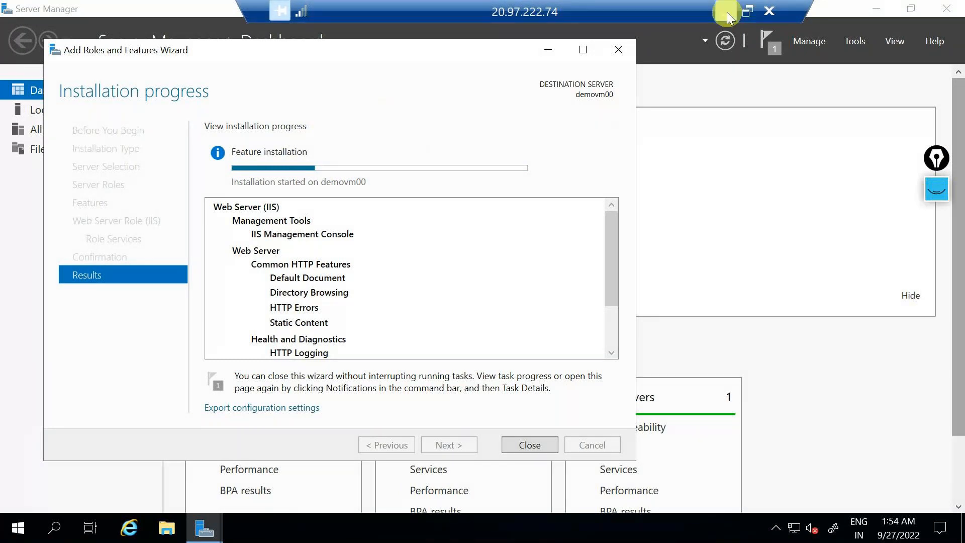
left_click(728, 14)
left_click(338, 7)
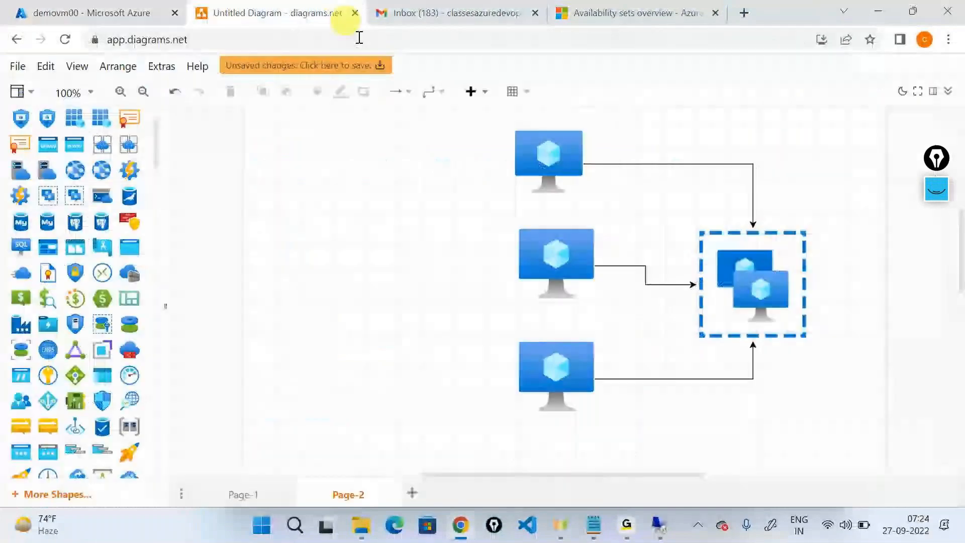
Step: Erase leftover ink and label the top, middle and bottom VMs as IIS
left_click(937, 190)
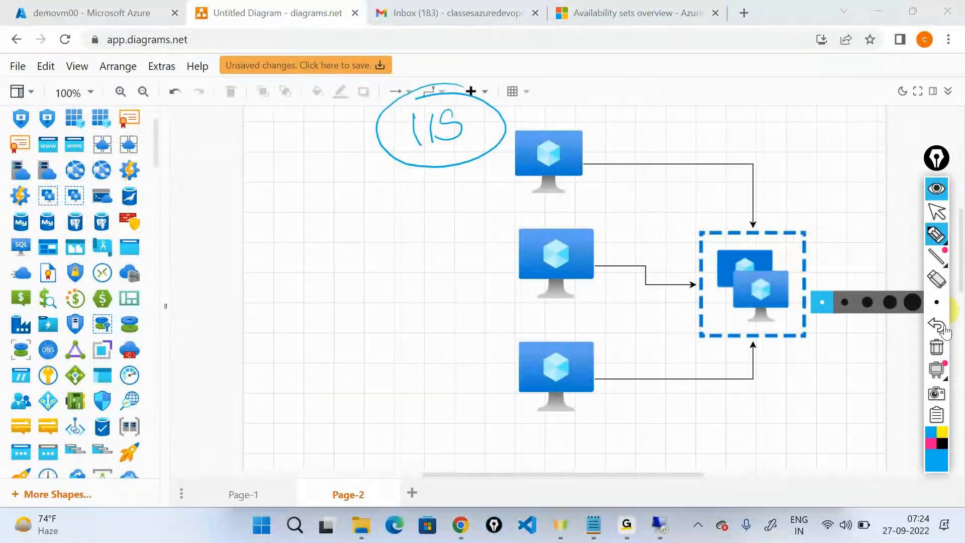
left_click(937, 348)
mouse_move(939, 239)
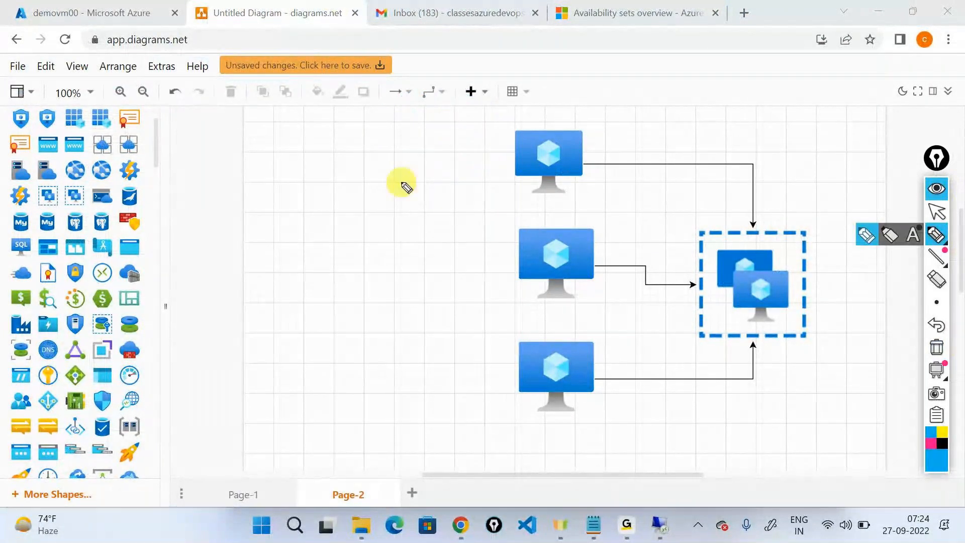
left_click_drag(430, 174, 468, 174)
left_click_drag(425, 263, 428, 281)
left_click_drag(442, 261, 444, 278)
left_click_drag(459, 255, 451, 275)
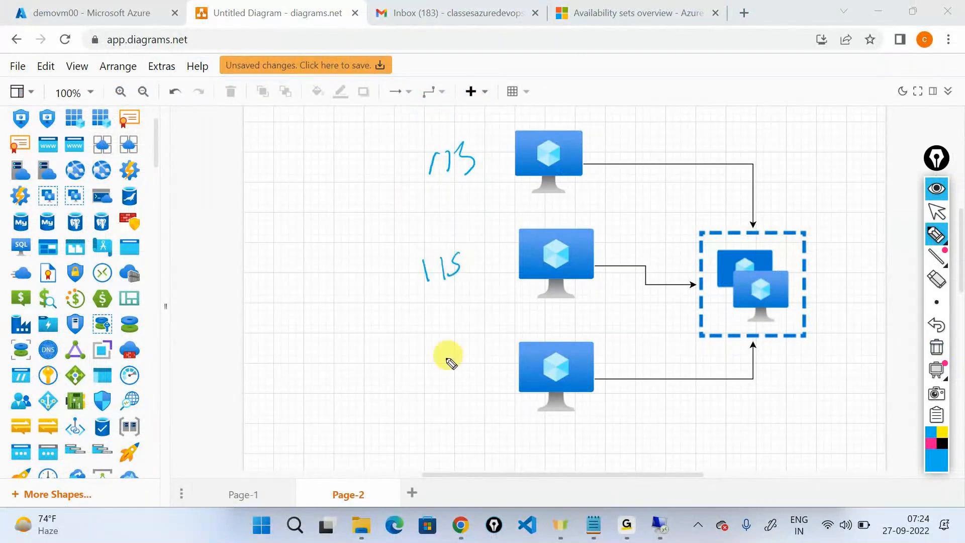
left_click_drag(447, 358, 446, 375)
left_click_drag(456, 356, 455, 374)
left_click_drag(468, 354, 462, 371)
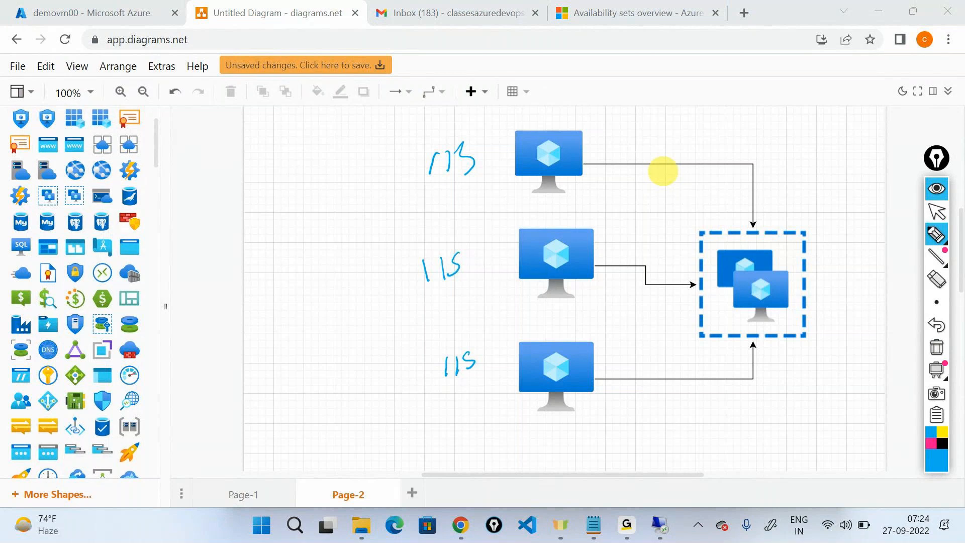
Step: Ink a circled Yes, cross out the top VM, circle the others, tick the availability set
mouse_move(310, 354)
left_mouse_down()
mouse_move(325, 357)
mouse_move(321, 389)
left_mouse_up()
left_click_drag(329, 363, 346, 375)
mouse_move(325, 334)
left_mouse_down()
mouse_move(287, 390)
mouse_move(306, 334)
left_mouse_up()
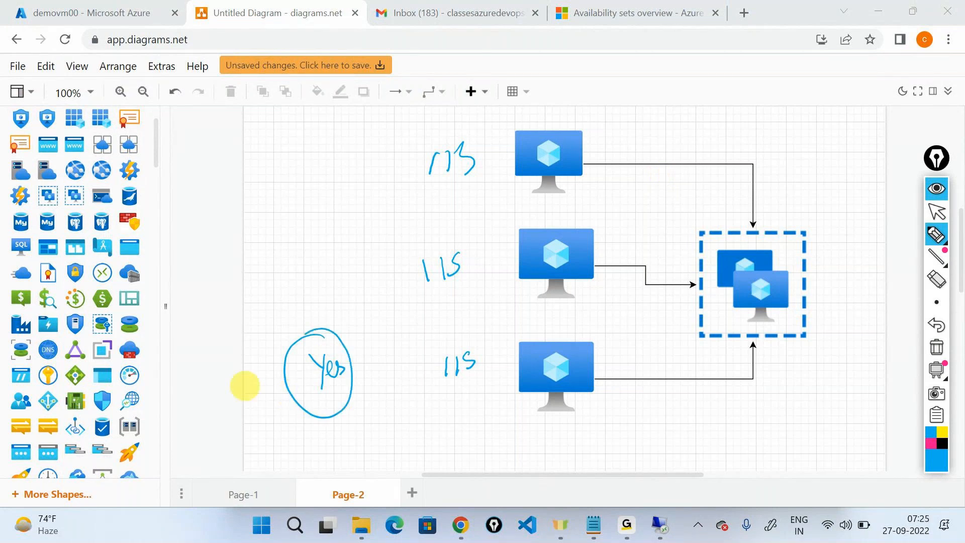
left_click_drag(488, 209, 606, 132)
mouse_move(501, 126)
left_mouse_down()
mouse_move(570, 215)
mouse_move(496, 274)
mouse_move(592, 215)
left_mouse_up()
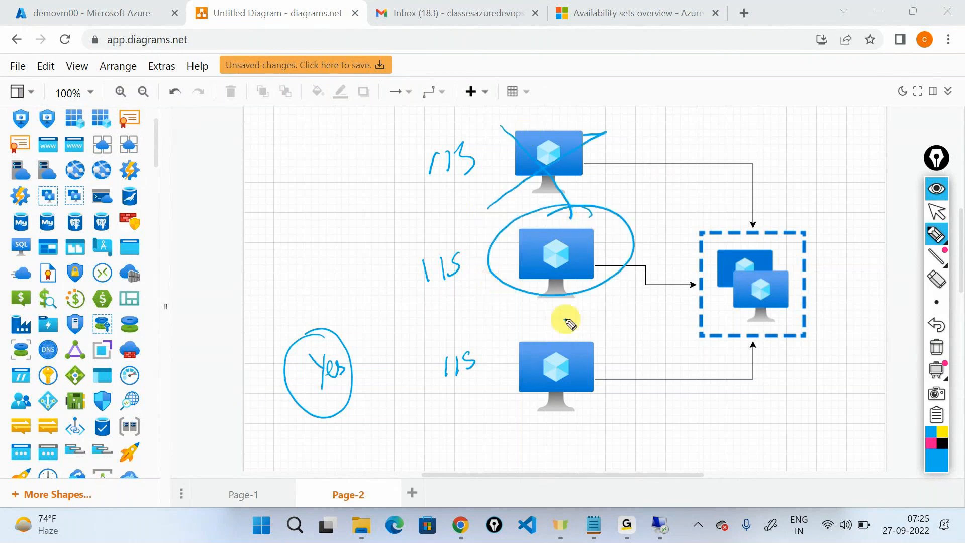
left_click_drag(570, 324, 534, 325)
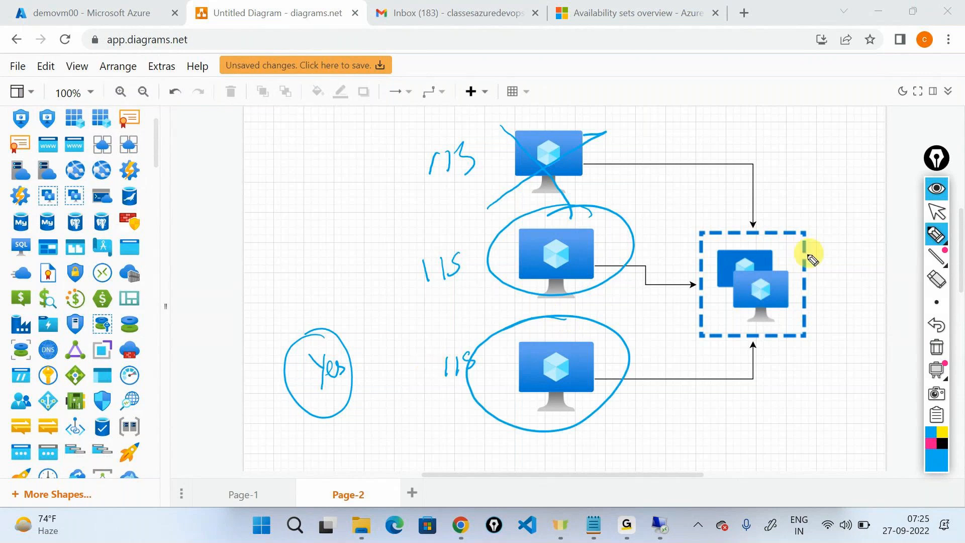
left_click_drag(795, 249, 856, 224)
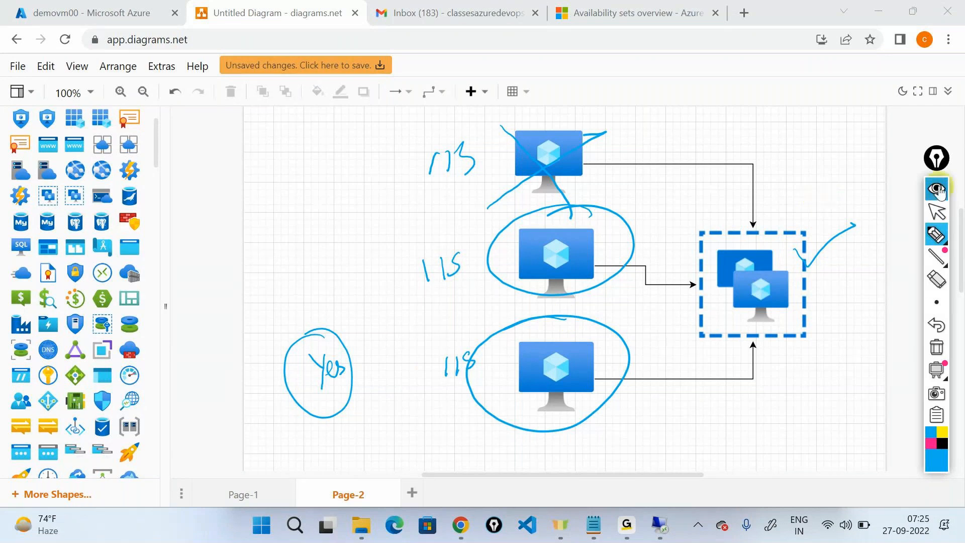
left_click(938, 190)
left_click(661, 526)
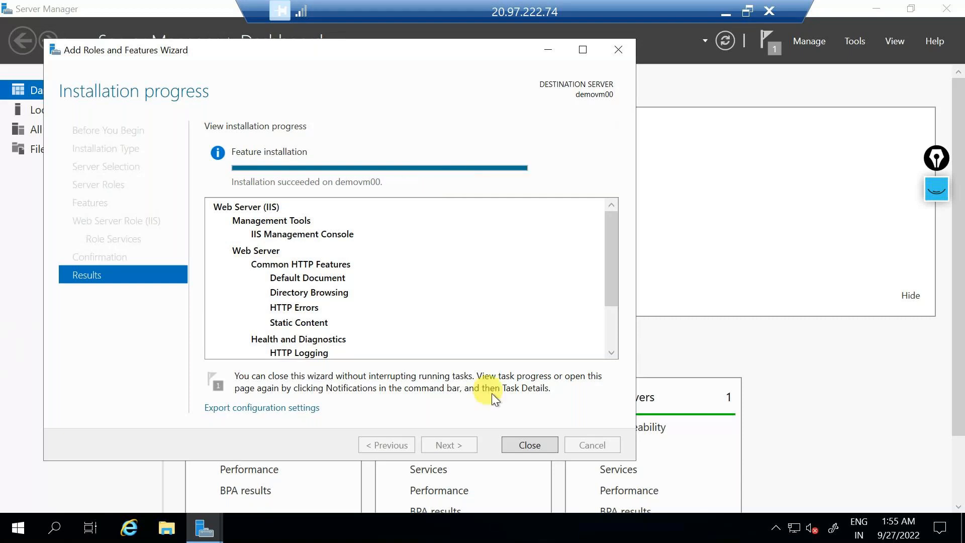
Step: Close the finished wizard and browse a maximised File Explorer to C:\inetpub\wwwroot
left_click(529, 445)
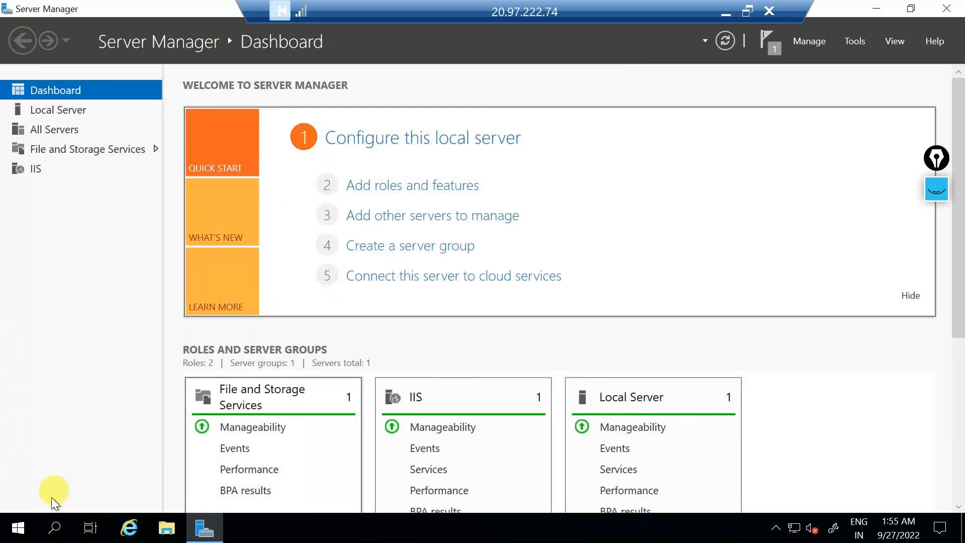
left_click(163, 534)
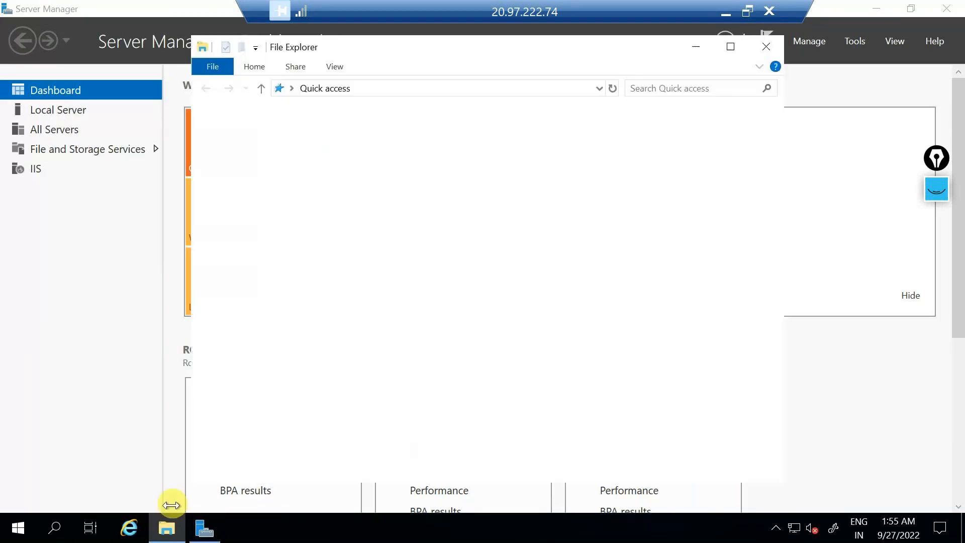
left_click(239, 219)
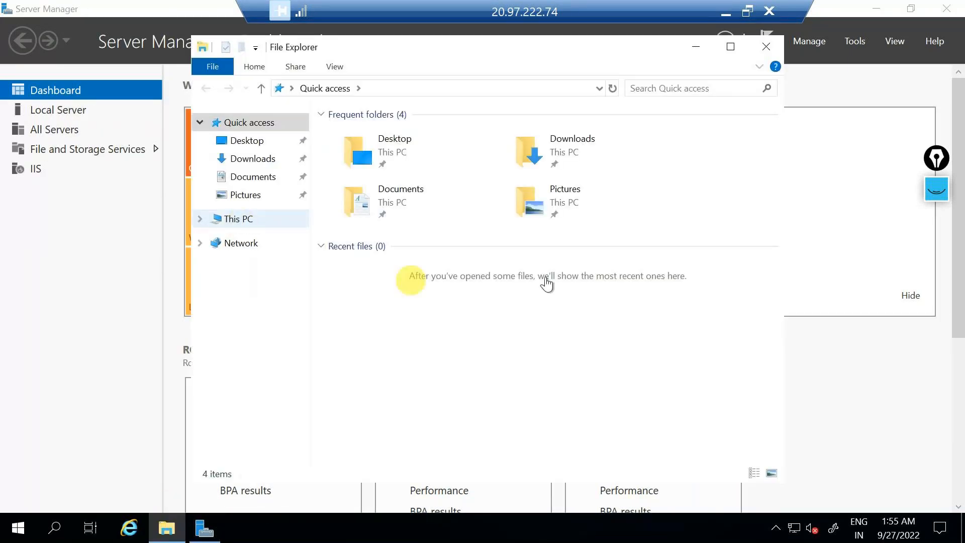
left_click(732, 48)
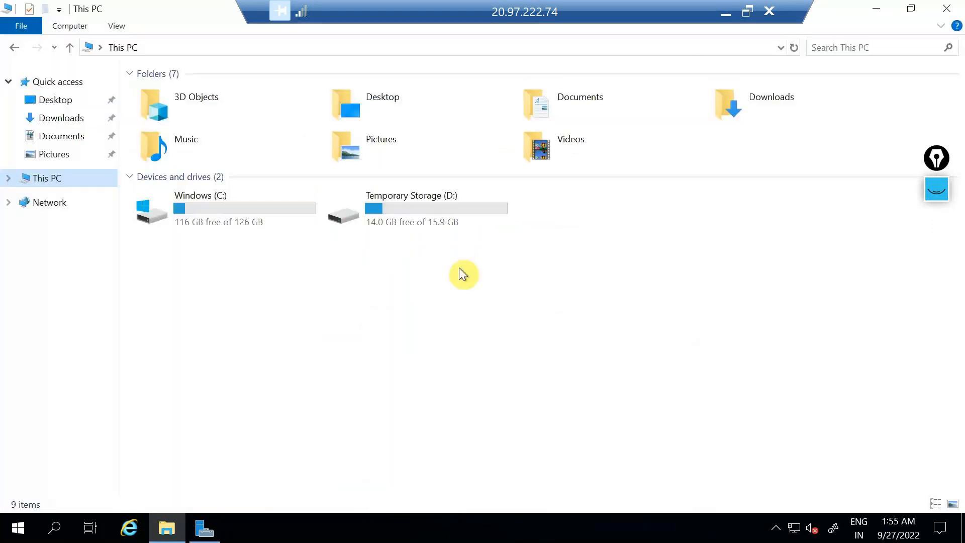
double_click(281, 205)
double_click(185, 93)
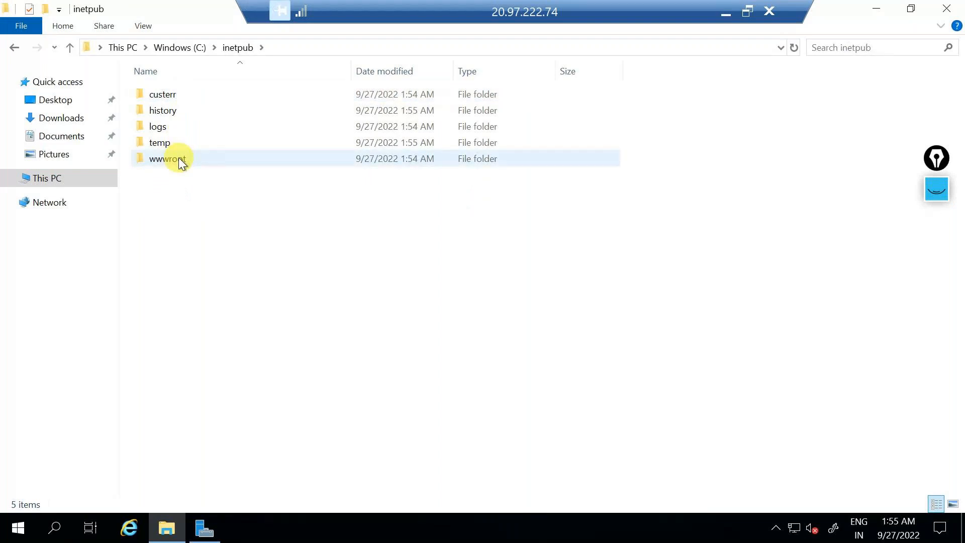
double_click(179, 158)
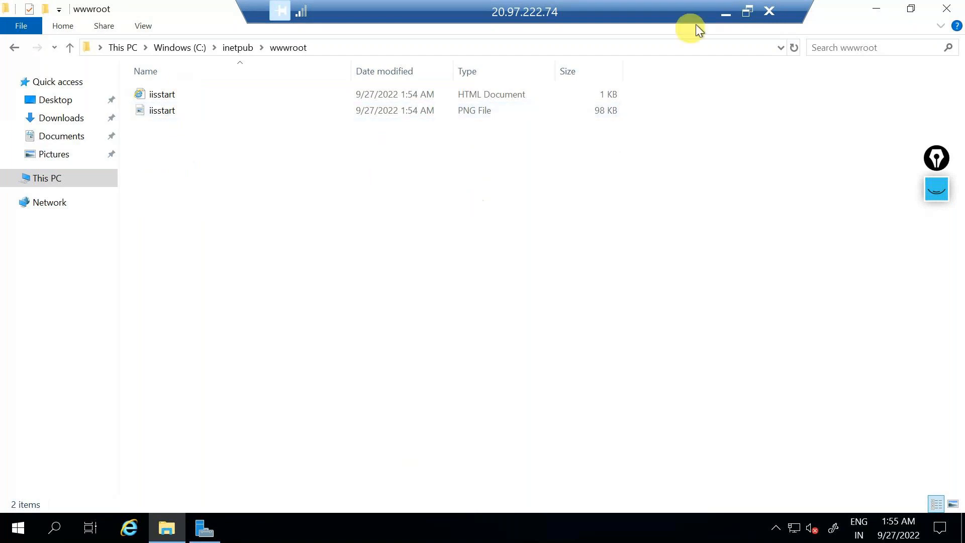
left_click(724, 15)
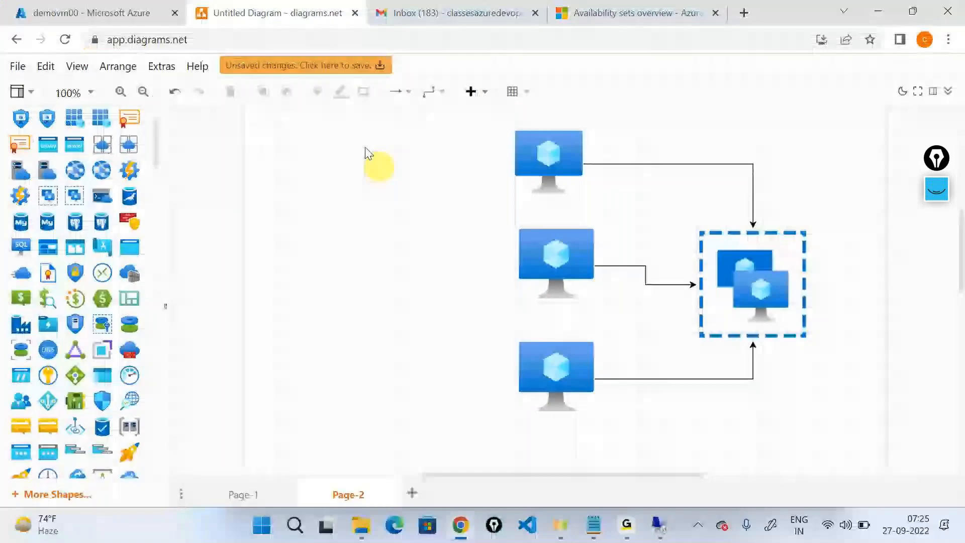
Step: Copy the VM's public IP from Azure and load 20.97.222.74 in a new Chrome tab
left_click(91, 12)
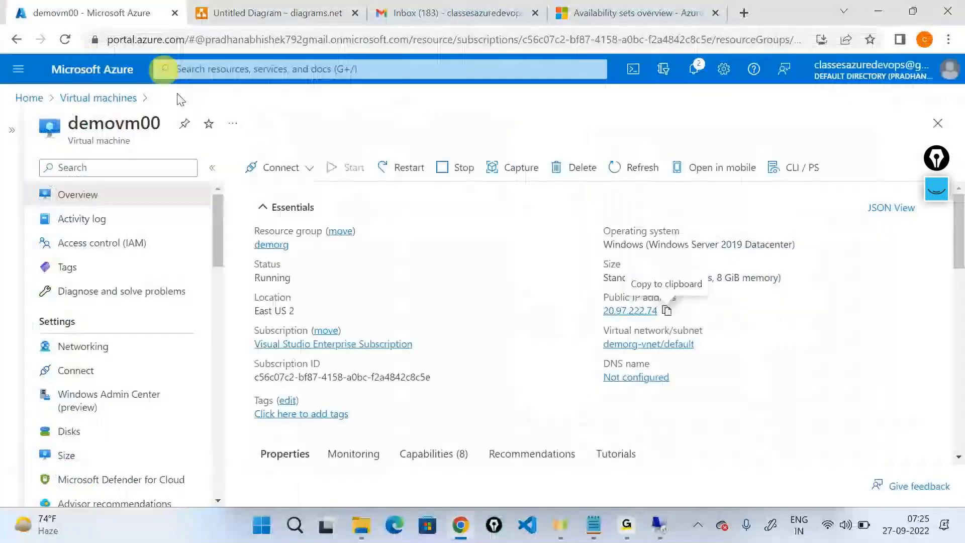
left_click(666, 315)
key("ctrl+t")
type("20.97.222.74")
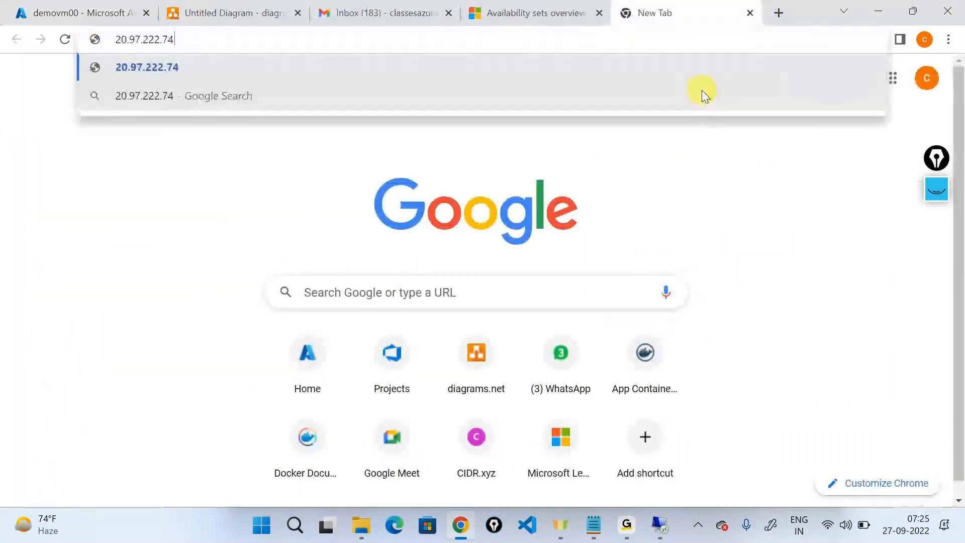
key("Return")
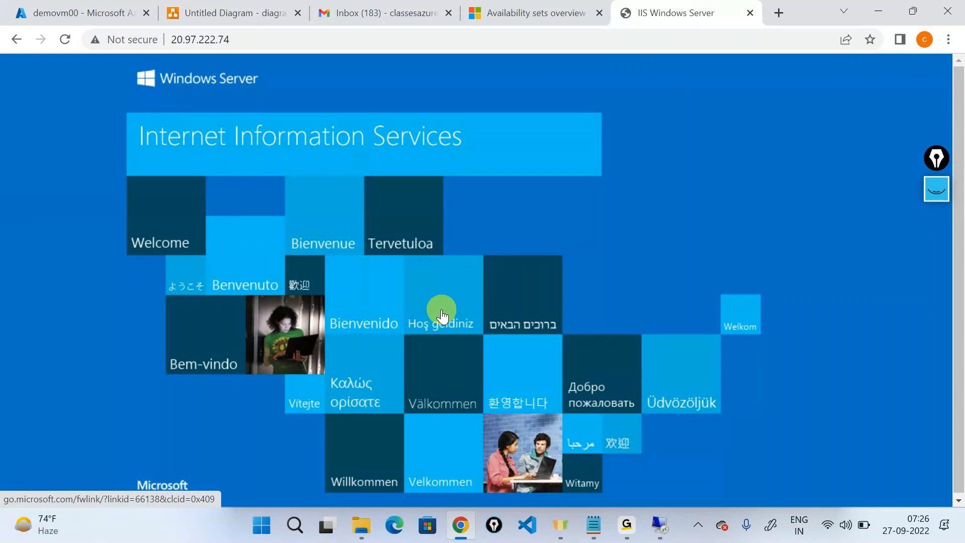
left_click(660, 531)
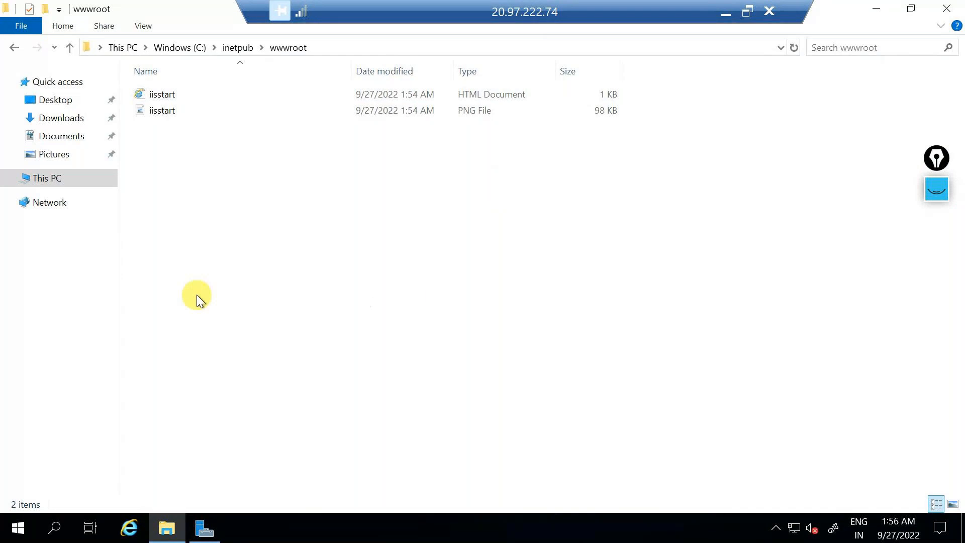
Step: Reveal the wwwroot folder path and dismiss the empty-area context menu
left_click(353, 44)
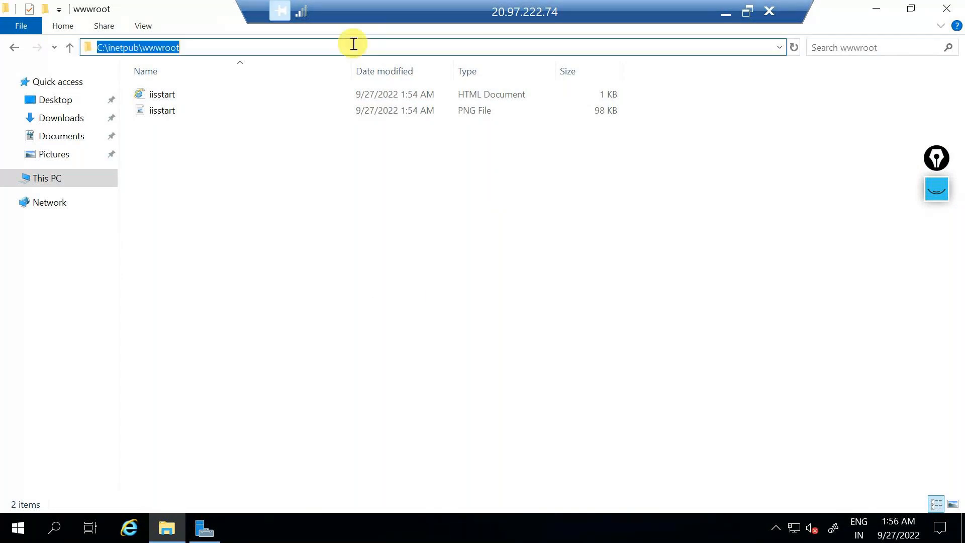
left_click(314, 191)
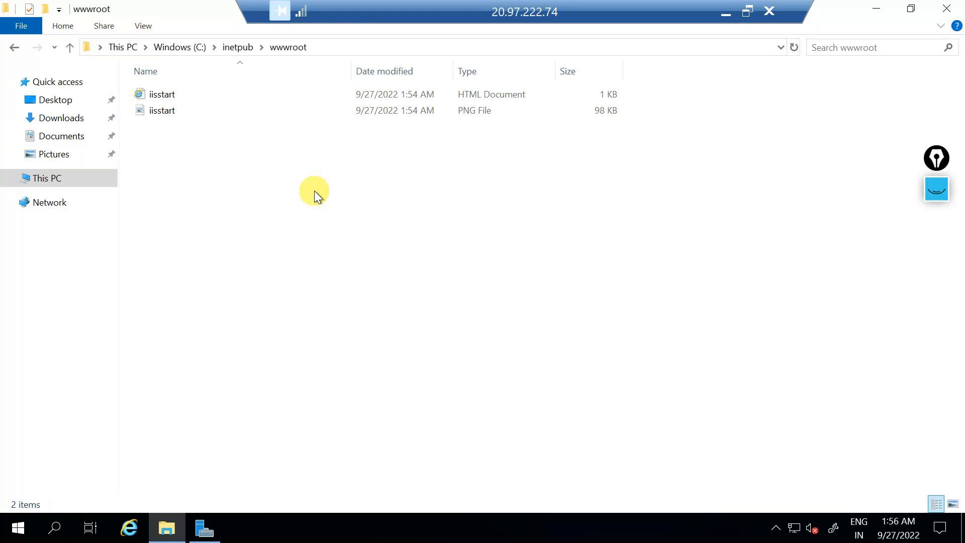
right_click(315, 191)
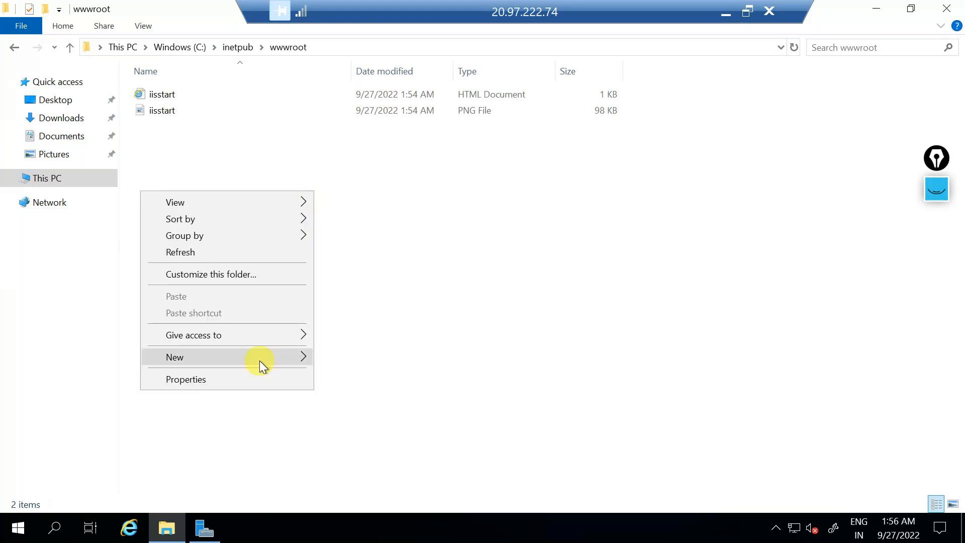
mouse_move(260, 360)
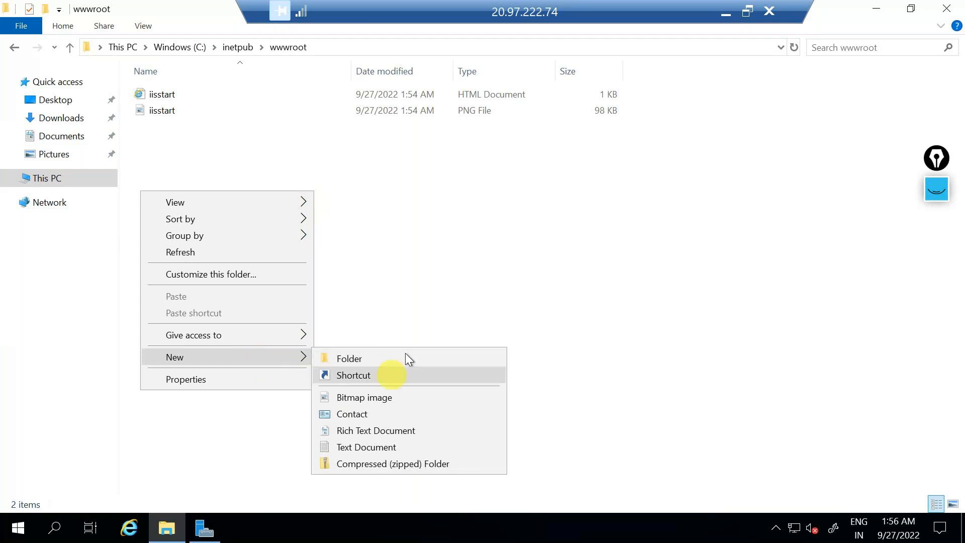
left_click(488, 173)
Step: Launch Notepad on the server through the Run prompt
key("super+r")
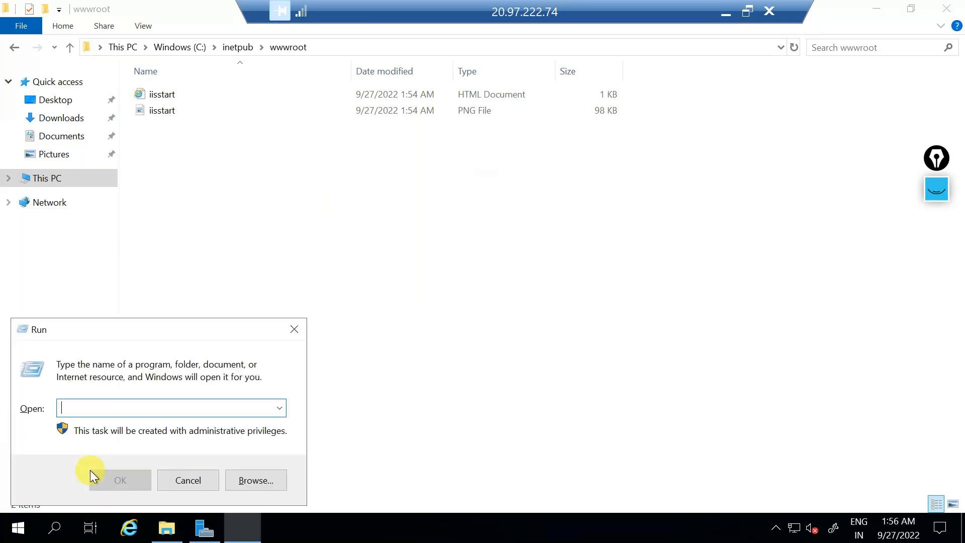
type("notepad")
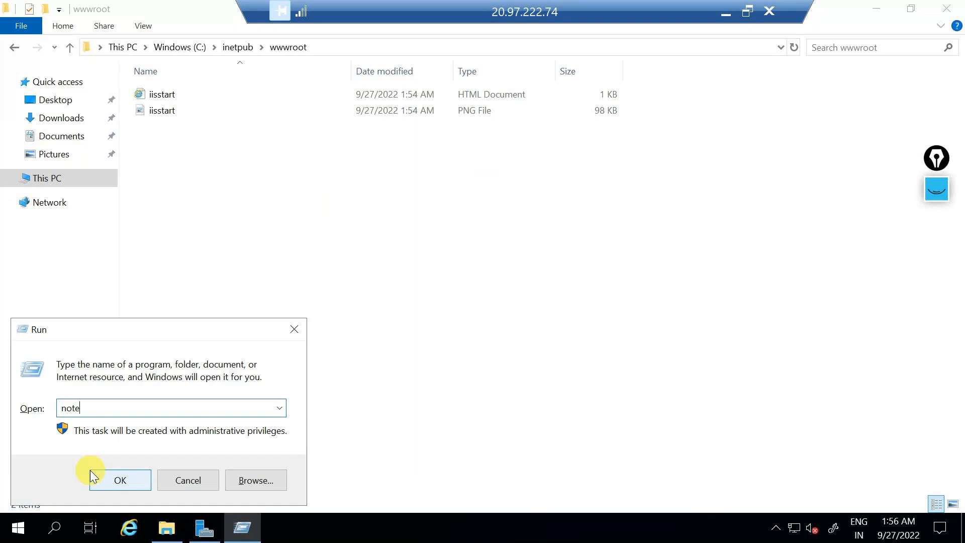
key("Return")
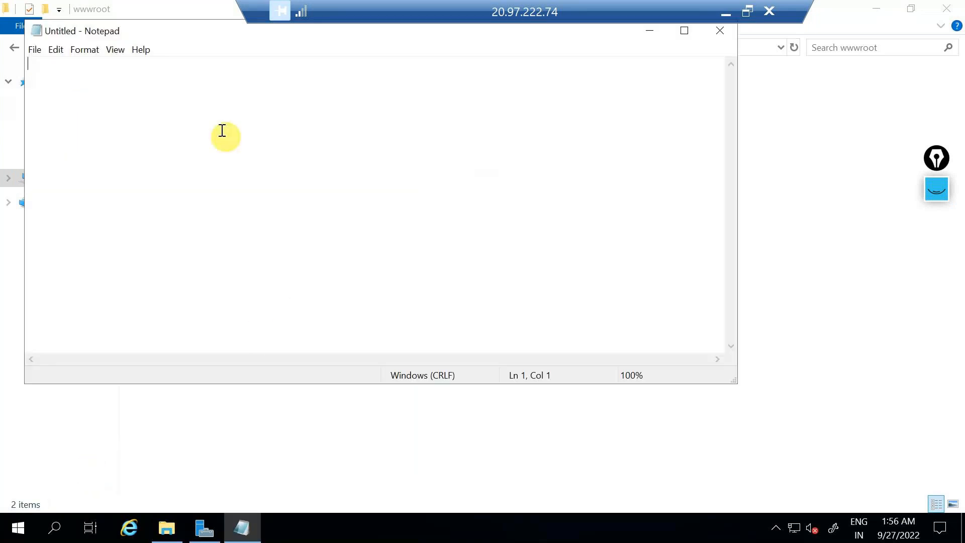
Step: Move Notepad aside, enlarge the text, and type the opening <h1> tag
left_click_drag(215, 34, 252, 122)
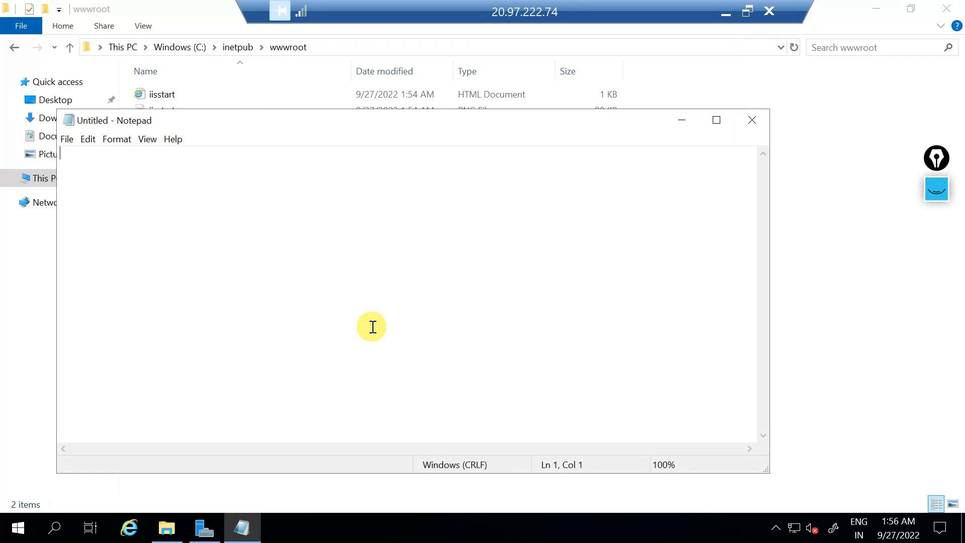
scroll(373, 327, "up", 3)
scroll(372, 327, "up", 1)
type("<>")
key("Left")
type("h1")
key("Right")
type("T")
key("BackSpace")
Step: Type 'Hello from server demovm00 from east us2' followed by the closing </h1> tag
type("Hello ")
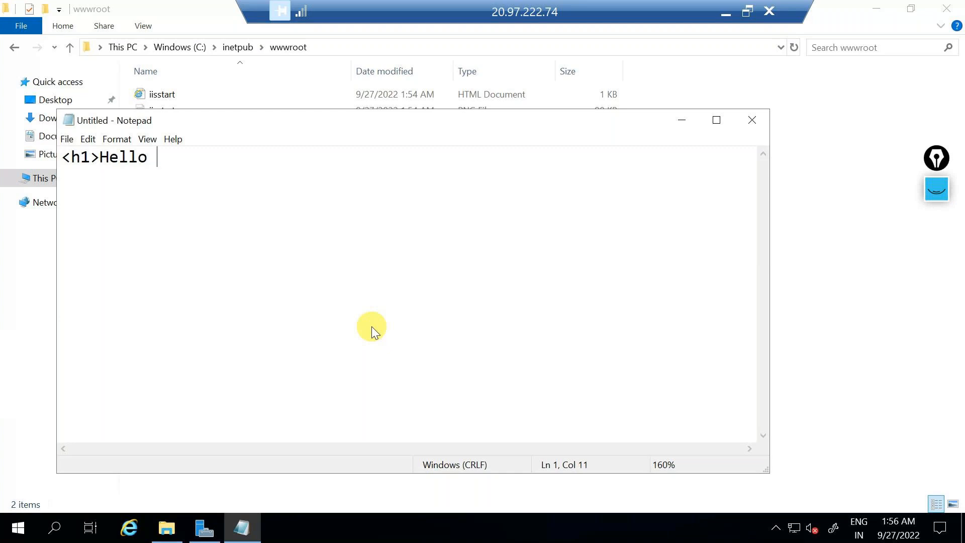
type("from server demovm00")
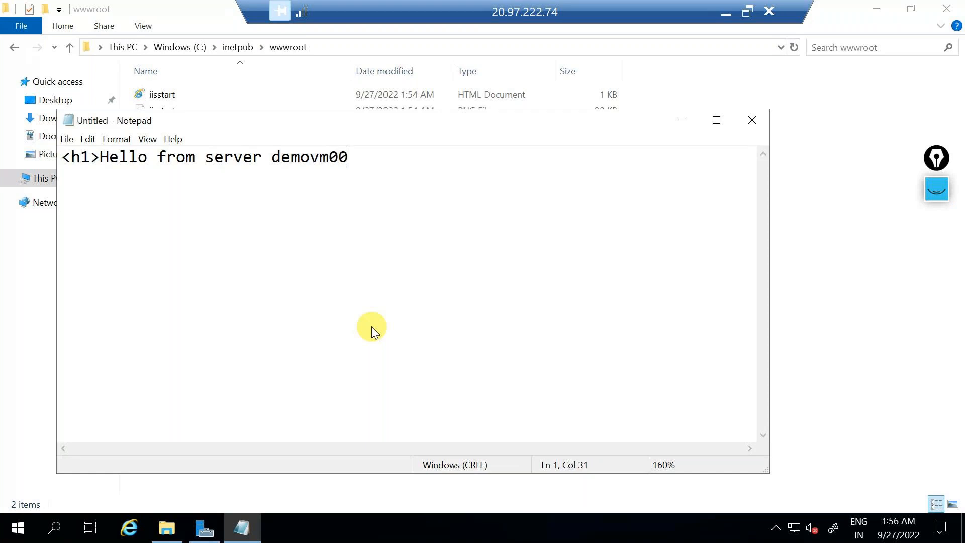
type(" <")
key("BackSpace")
type("from eaust")
key("BackSpace")
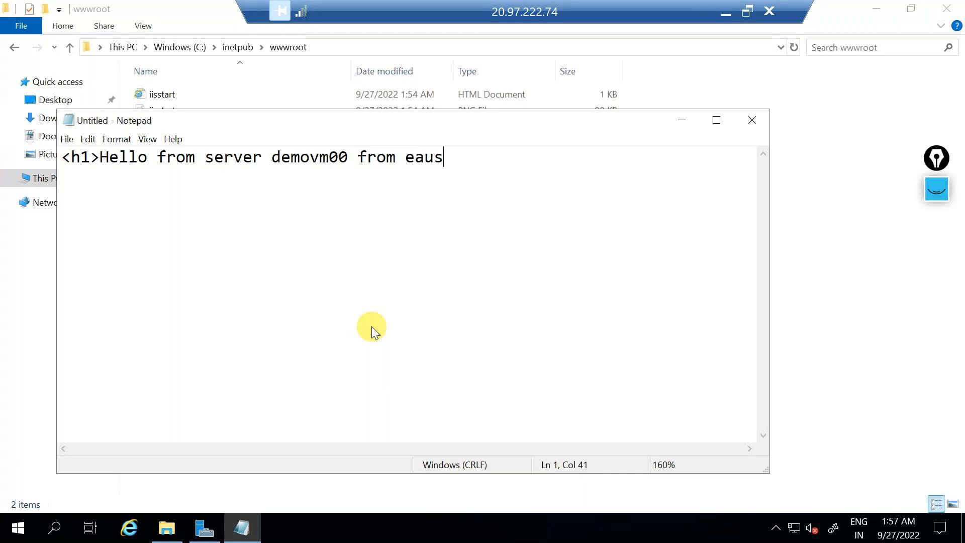
key("BackSpace")
type("t us2")
type("j")
key("BackSpace")
type("h1>")
Step: Highlight the opening and closing <h1> tags, then check the wwwroot path in File Explorer
left_click_drag(99, 157, 34, 160)
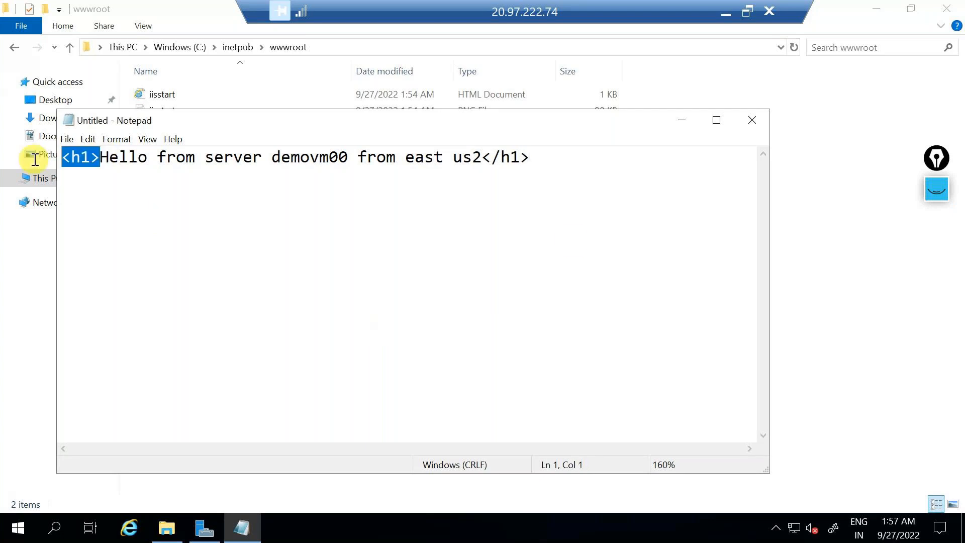
left_click_drag(481, 157, 585, 161)
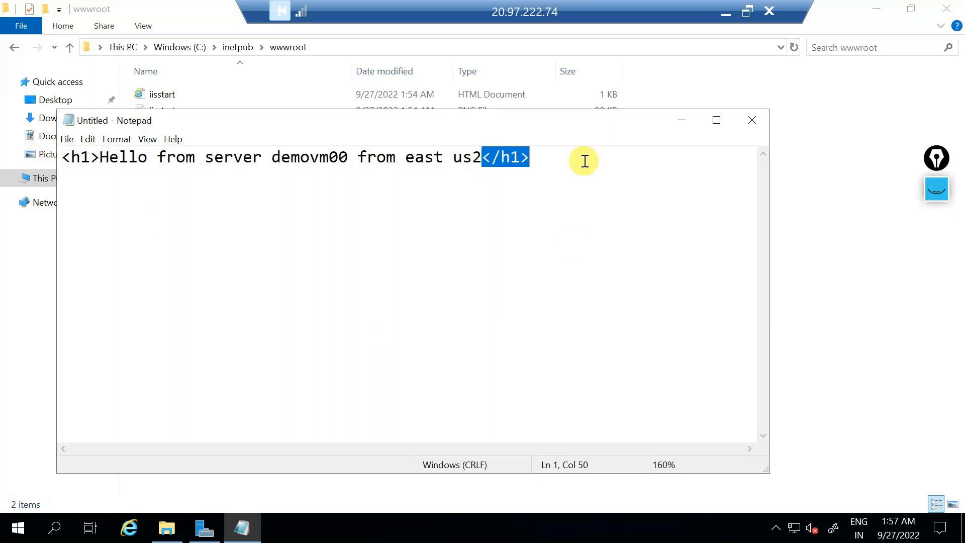
left_click(349, 45)
key("ctrl+c")
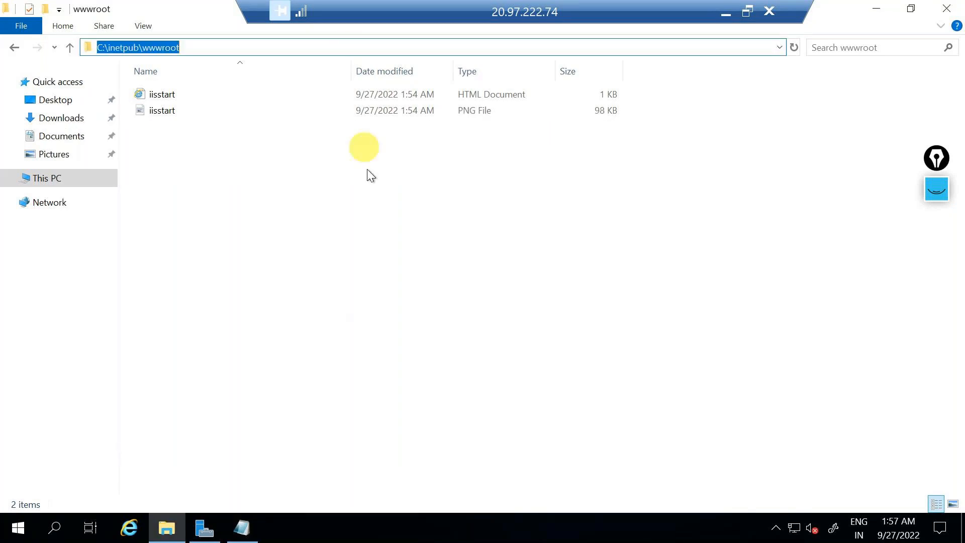
key("alt+Tab")
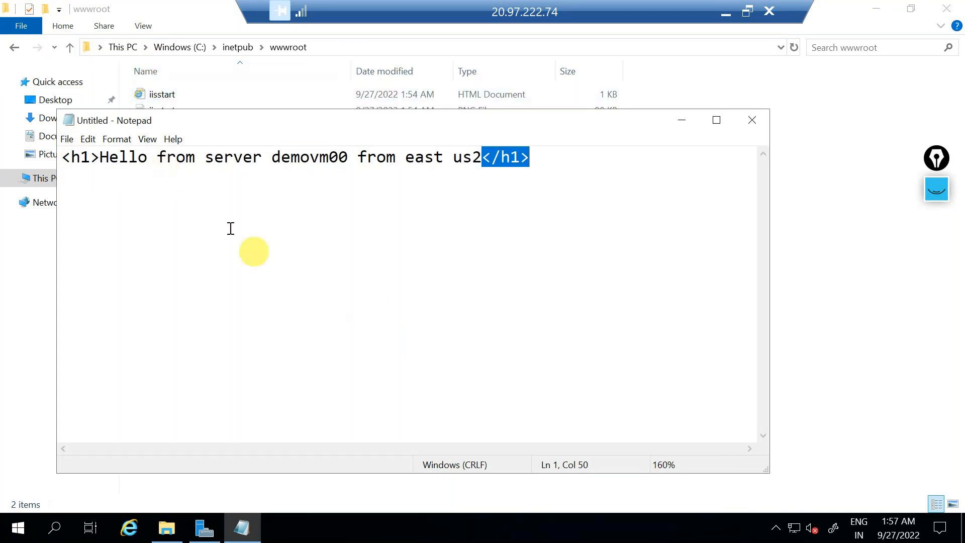
left_click(67, 140)
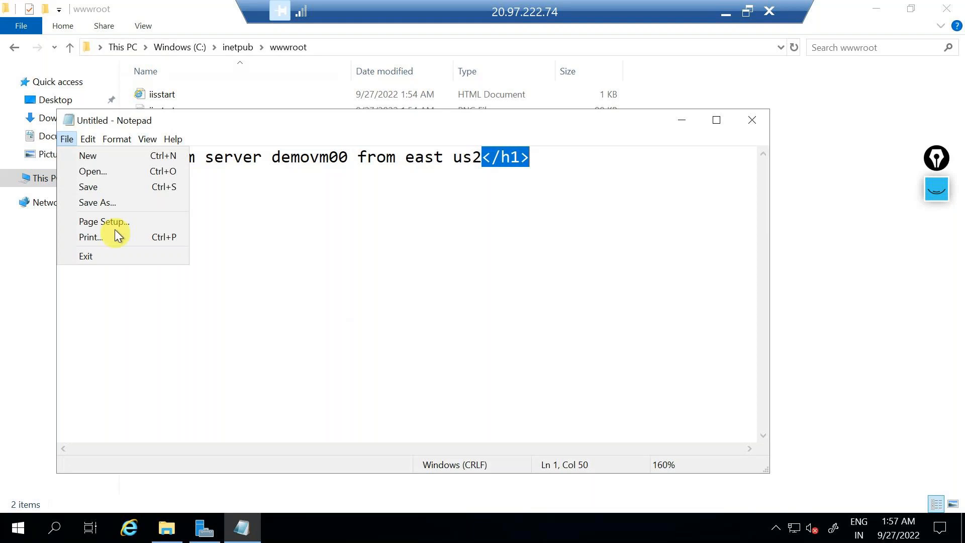
Step: Begin Save As with file type All Files, pointing the location to the wwwroot folder
left_click(106, 203)
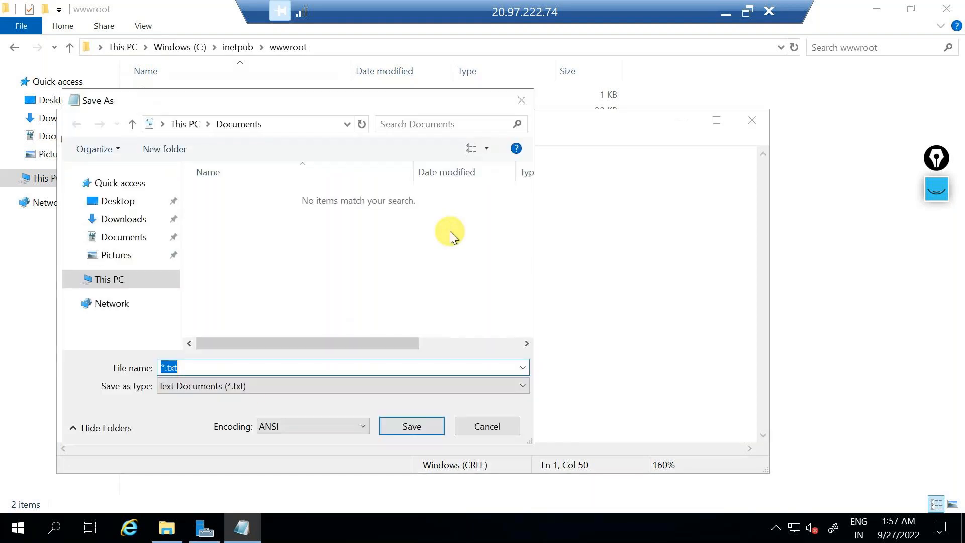
left_click(248, 389)
left_click(179, 412)
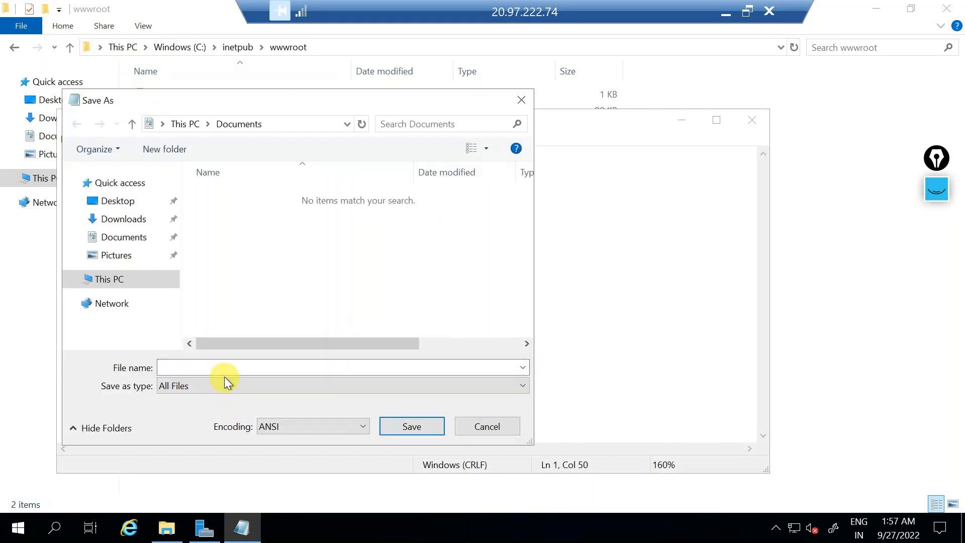
left_click(285, 124)
key("BackSpace")
key("ctrl+v")
key("Return")
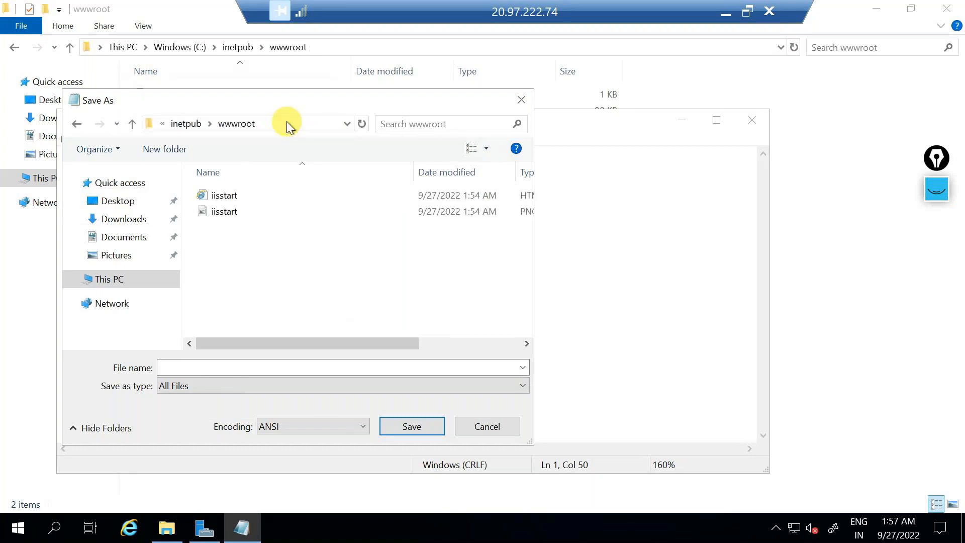
Step: Save the page as "default.htm" in wwwroot and close Notepad
left_click(240, 366)
type("\"\"")
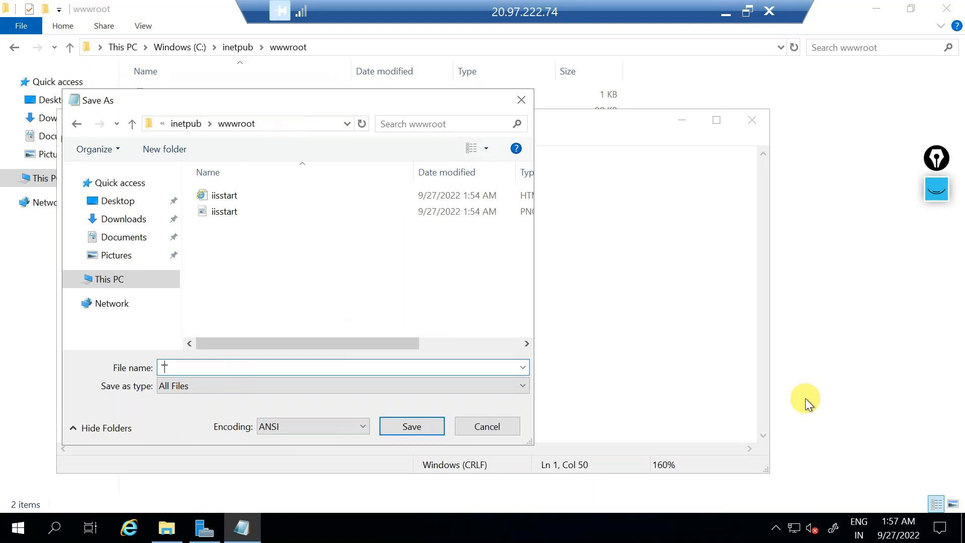
type("default.html")
left_click(441, 426)
left_click(754, 117)
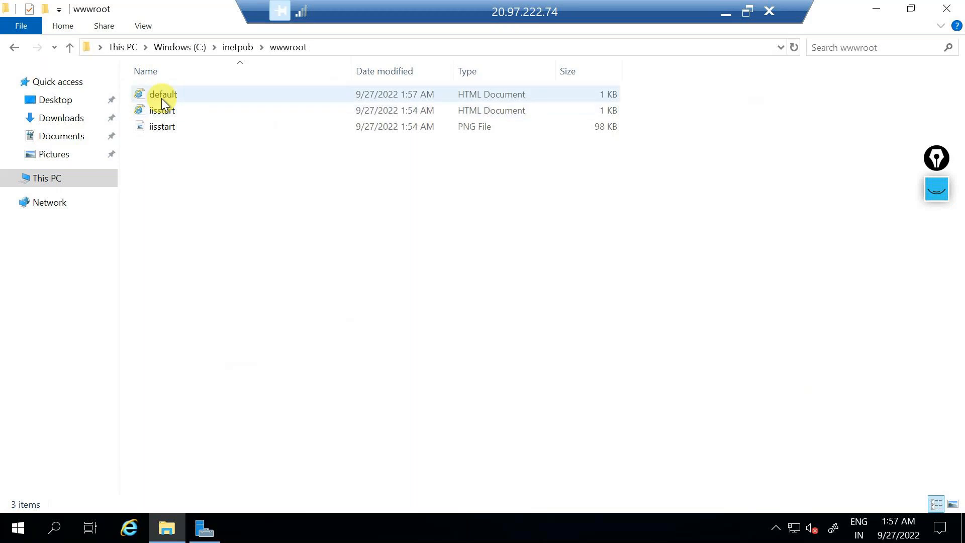
Step: Reload 20.97.222.74 in Chrome, which still shows the default IIS welcome page
left_click(725, 10)
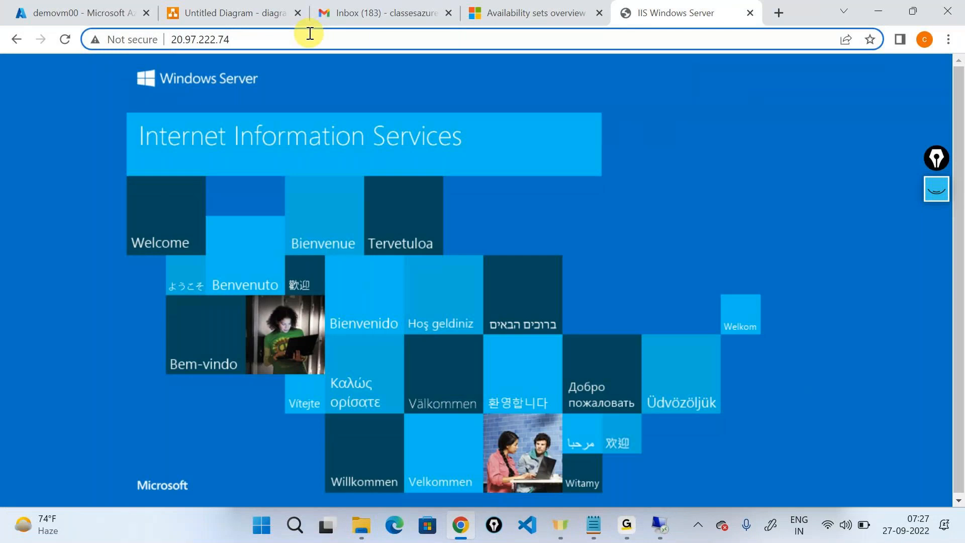
left_click(60, 40)
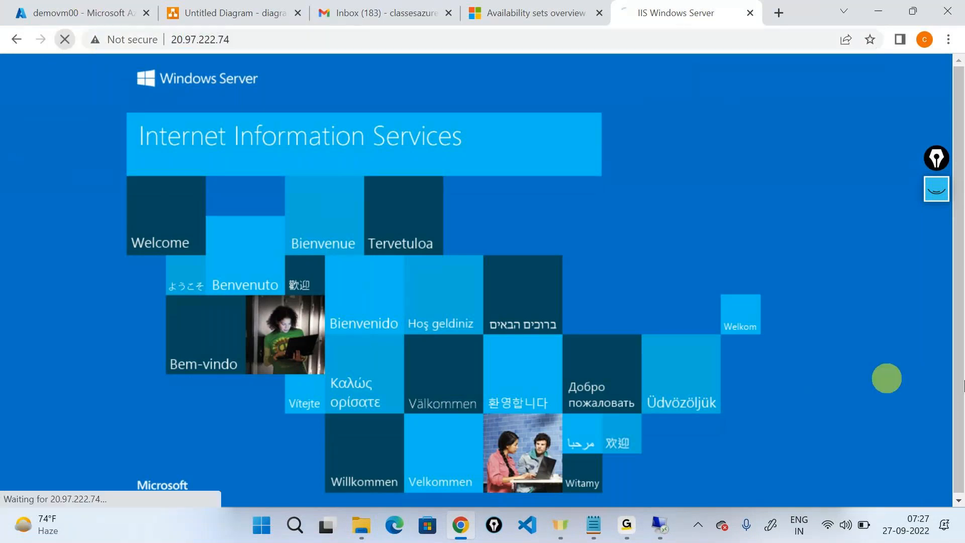
left_click(660, 525)
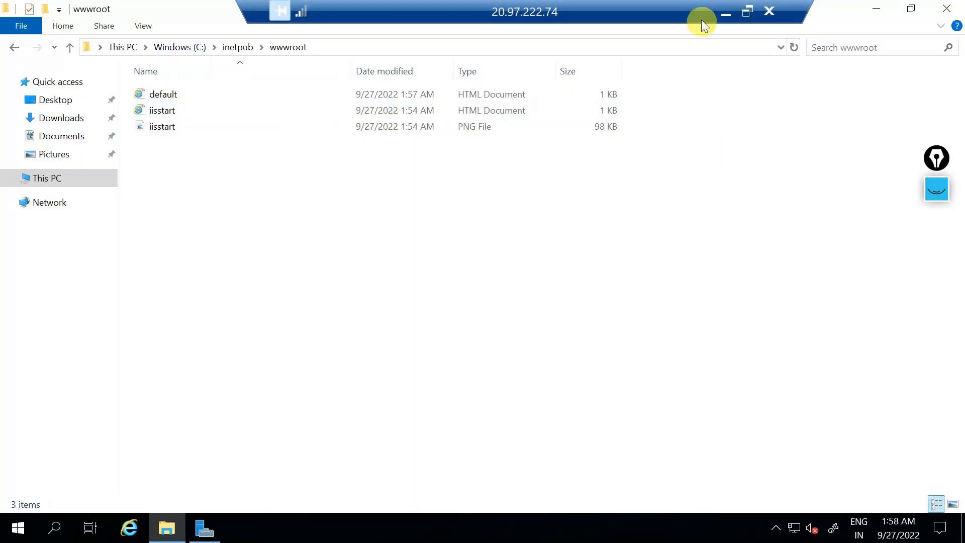
left_click(724, 12)
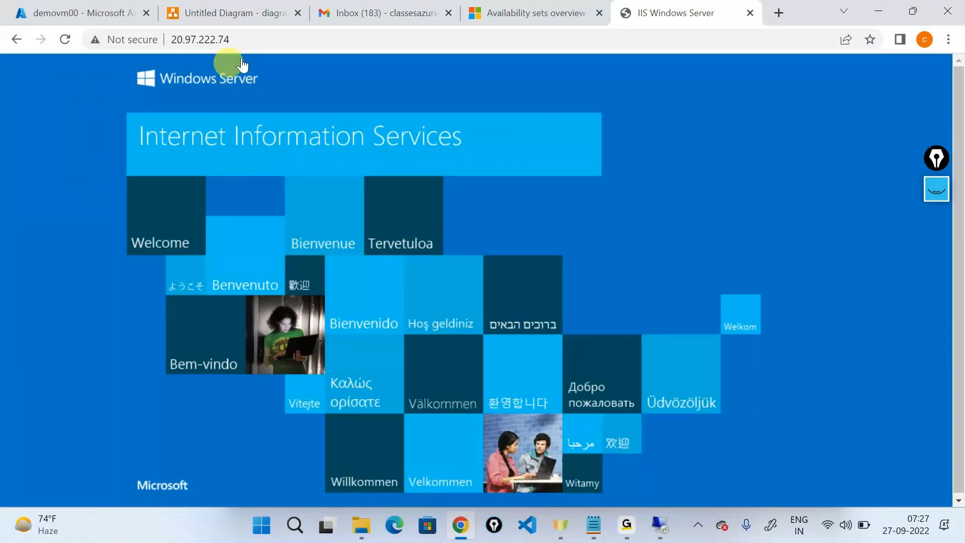
left_click(269, 44)
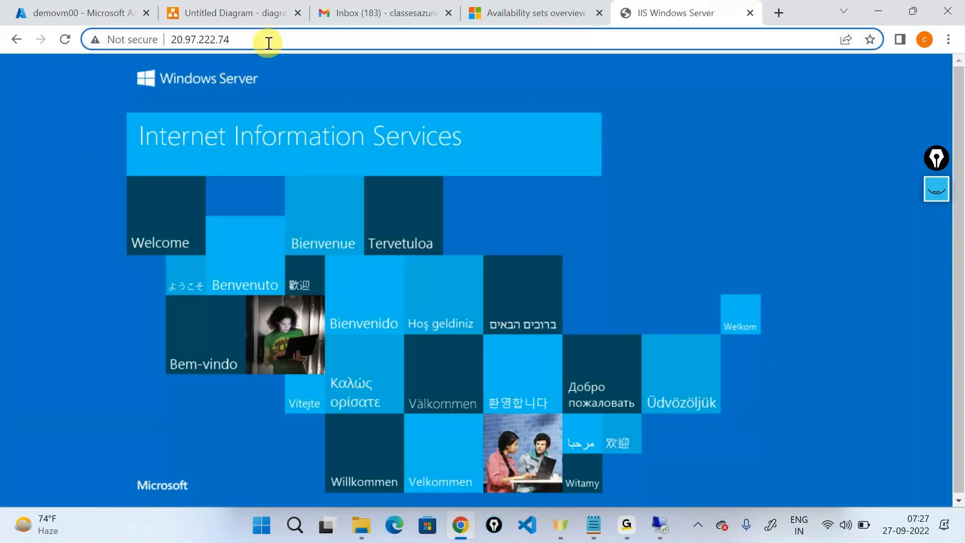
Step: Load 20.97.222.74/default.html to display the custom 'Hello from server demovm00' heading
type("/defa")
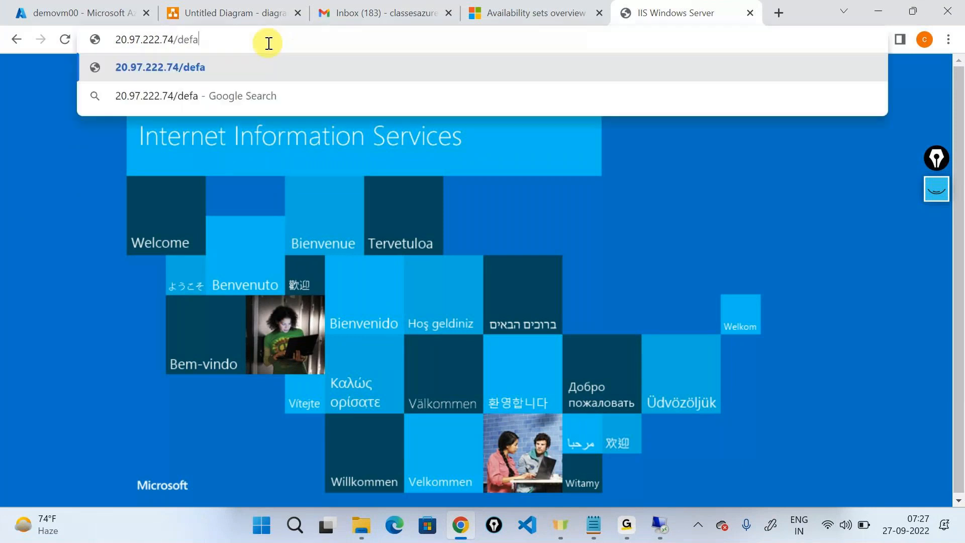
type("ult.")
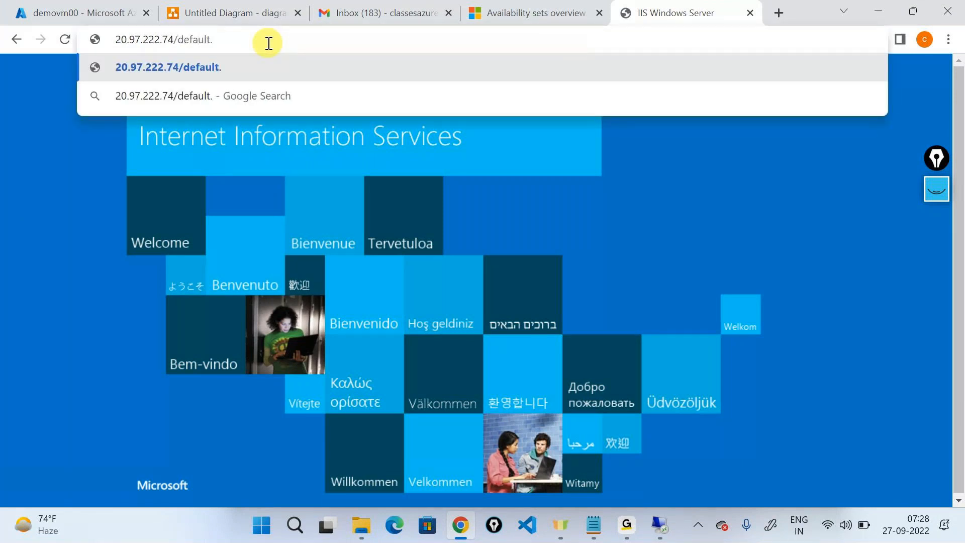
type("html")
key("Return")
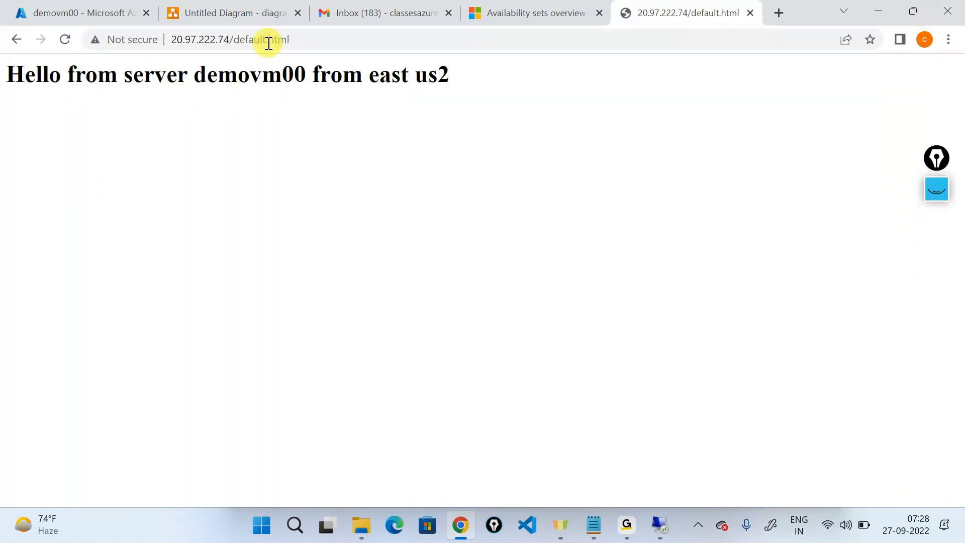
left_click(315, 39)
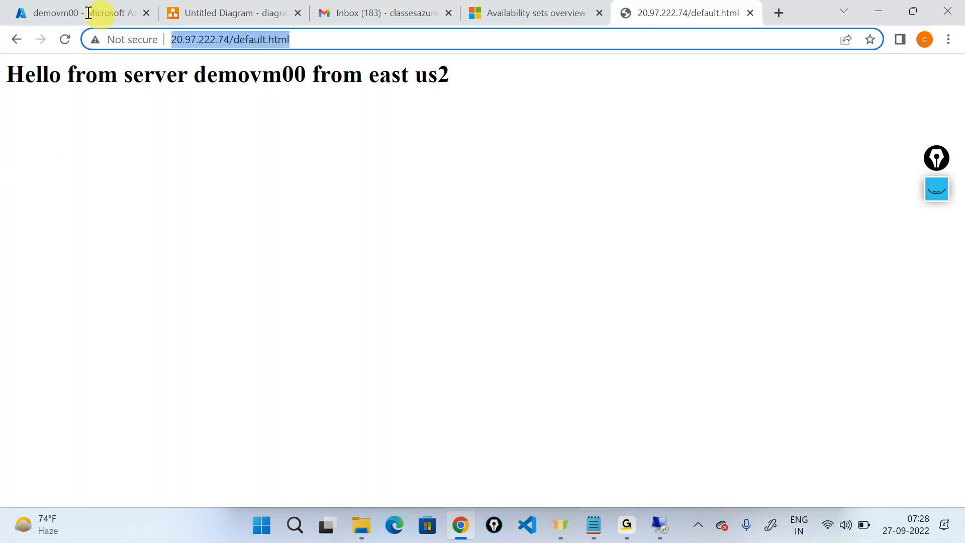
Step: Return to the greeting page and highlight the server name demovm00 in the heading
left_click(627, 525)
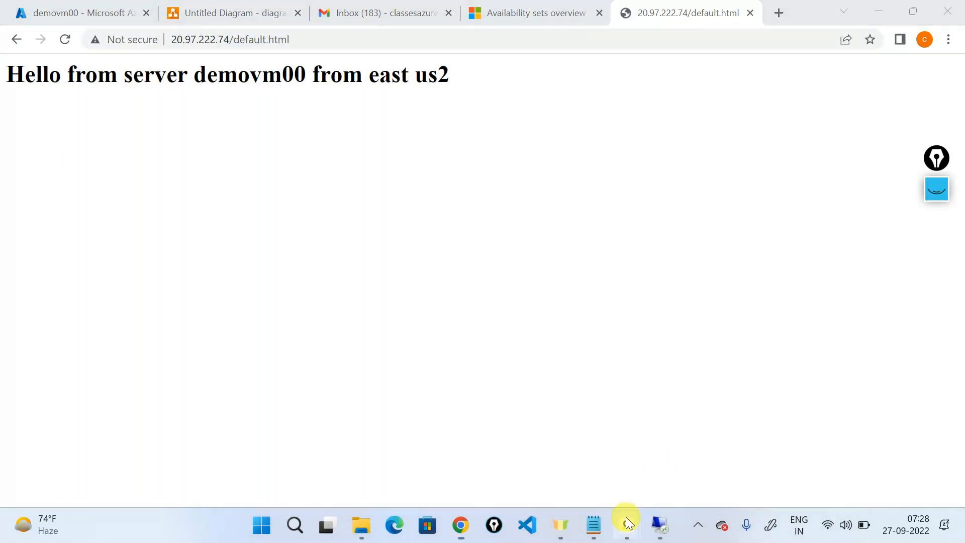
left_click(678, 418)
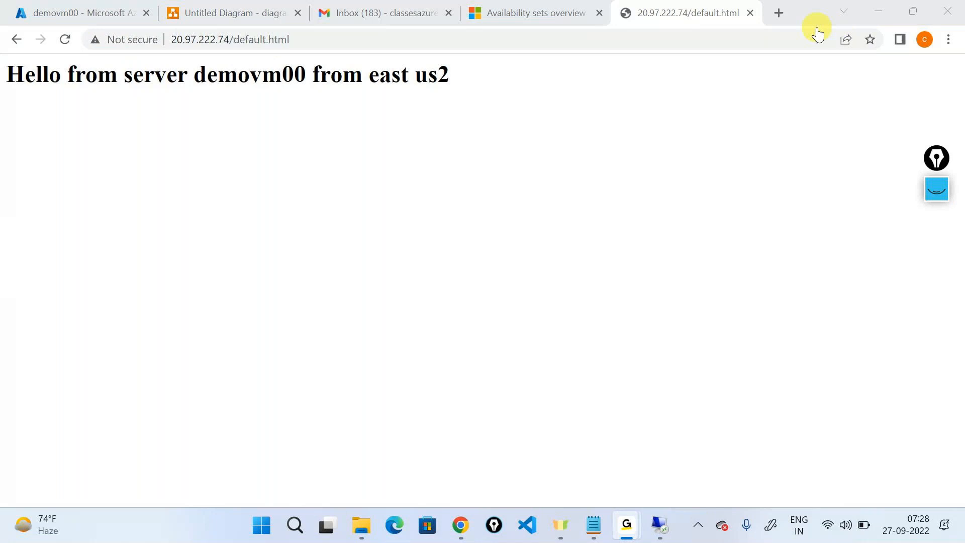
left_click(871, 9)
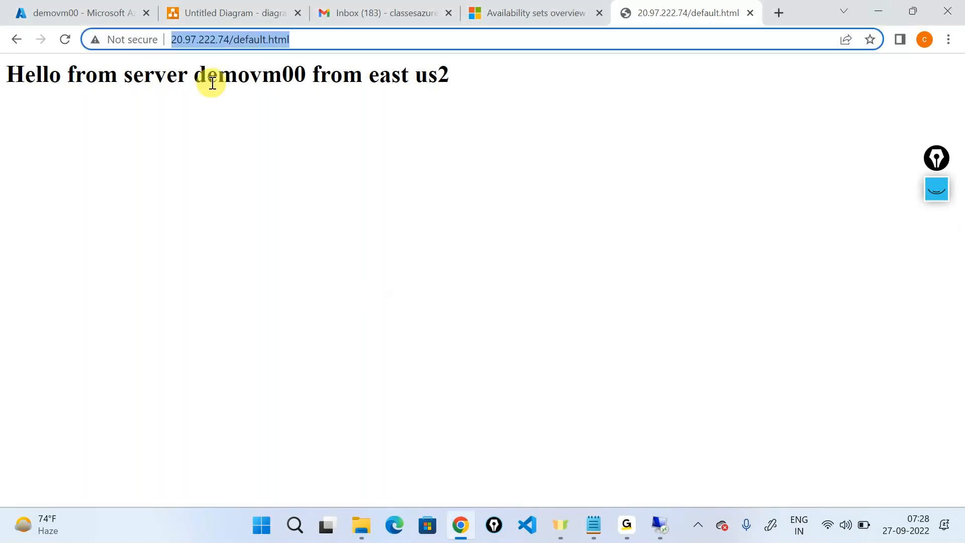
double_click(212, 83)
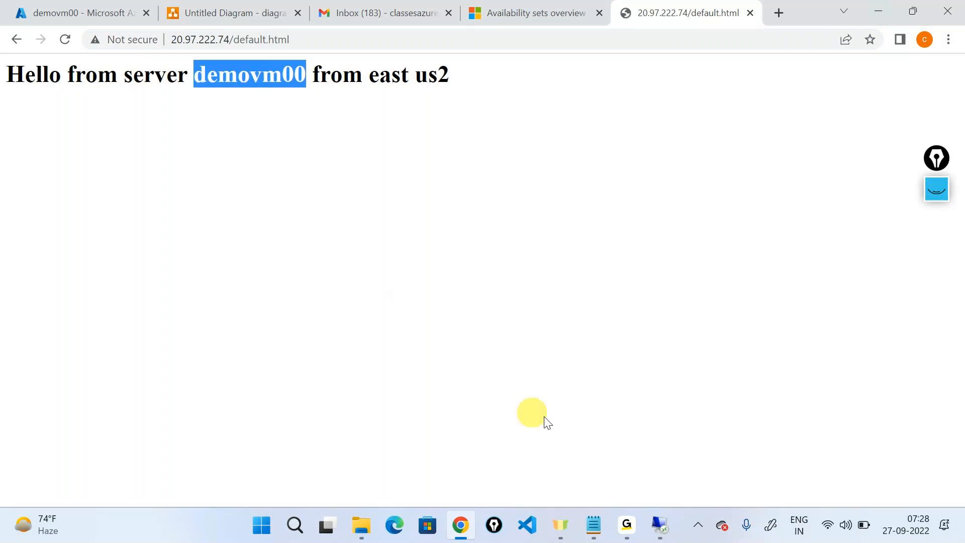
left_click(596, 523)
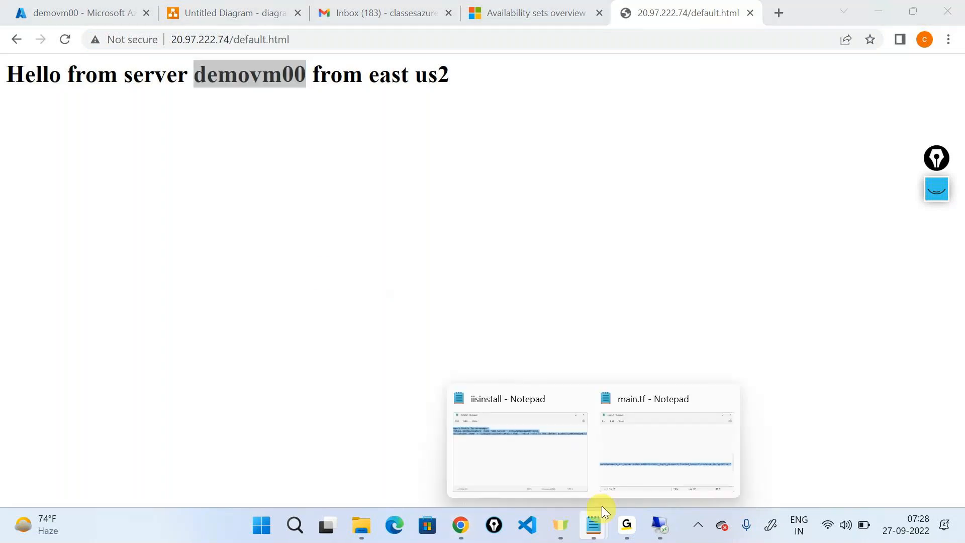
left_click(559, 180)
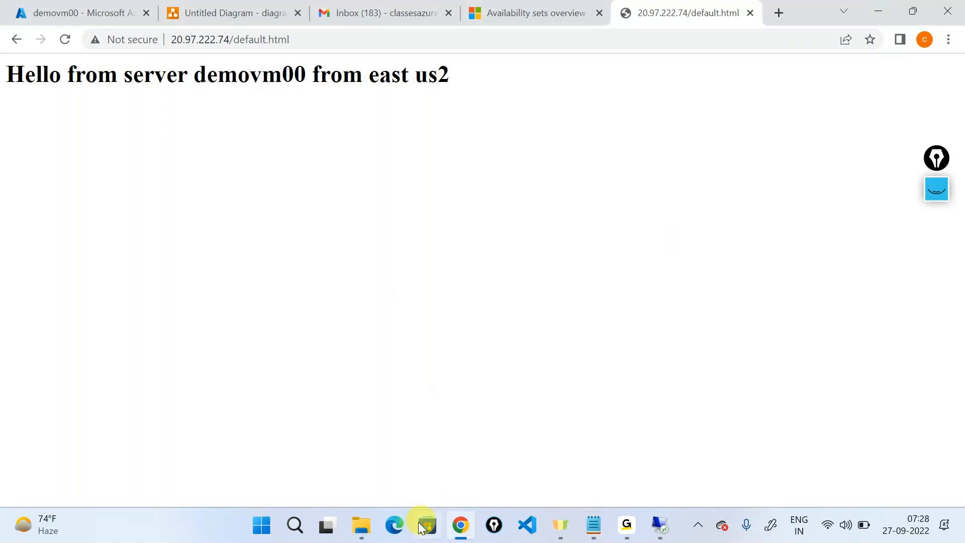
Step: Write 'Installed IIS', 'wwwroot' and 'added a file default.html' on three lines in Notepad
key("super+r")
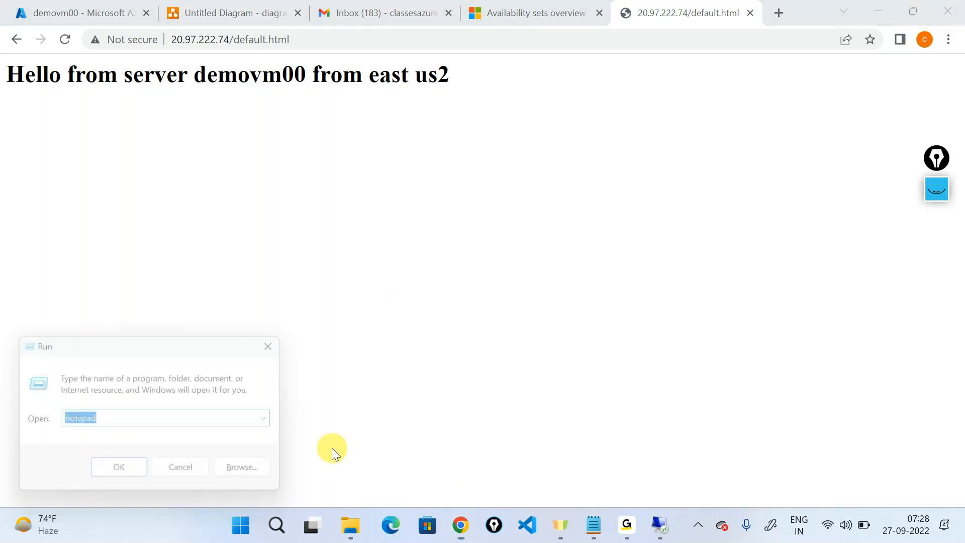
left_click(143, 465)
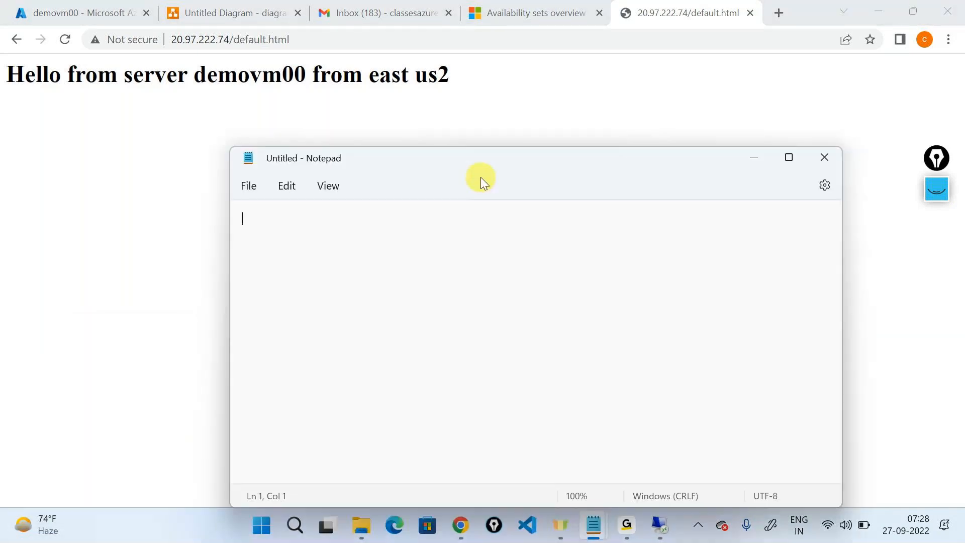
type("Installed IIS")
key("Return")
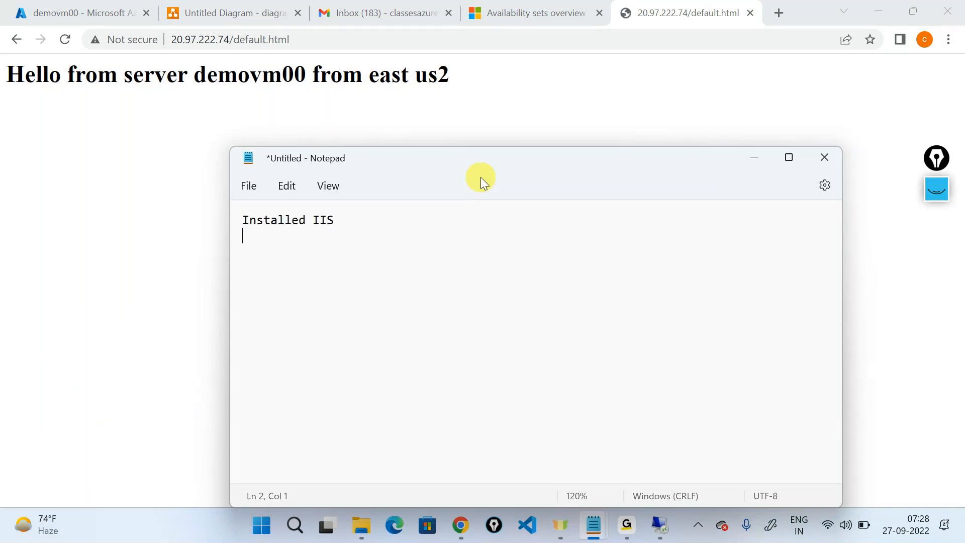
type("wwwroot")
key("Return")
type("added")
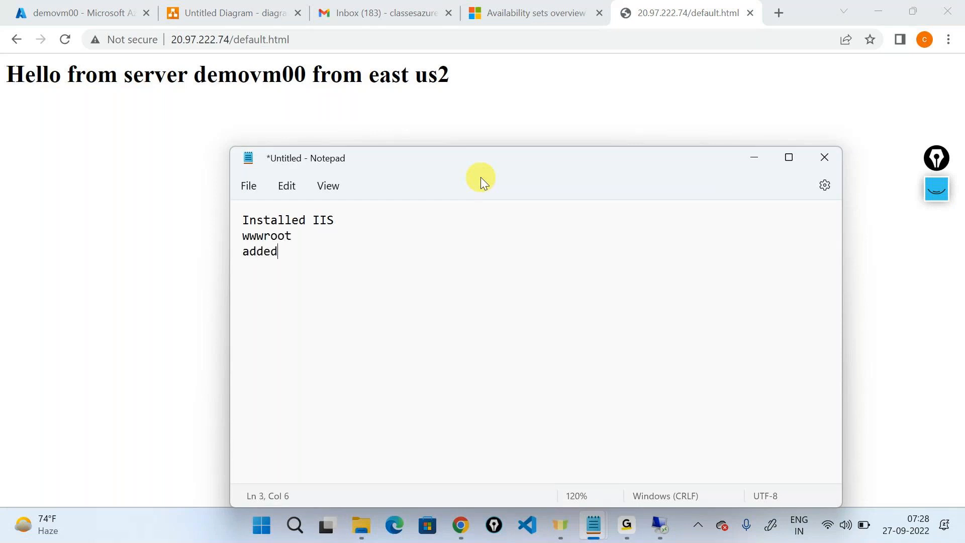
type(" a file default.htmk")
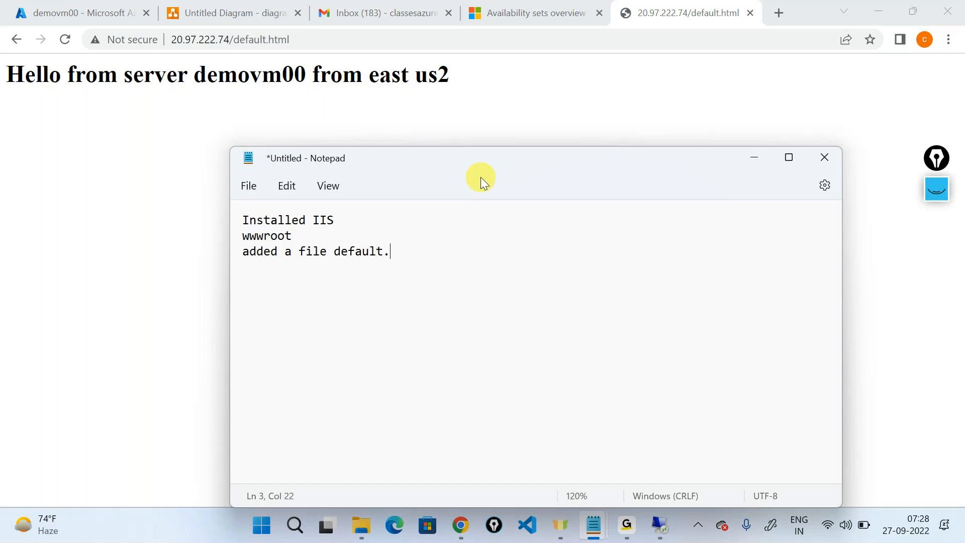
key("BackSpace")
type("l")
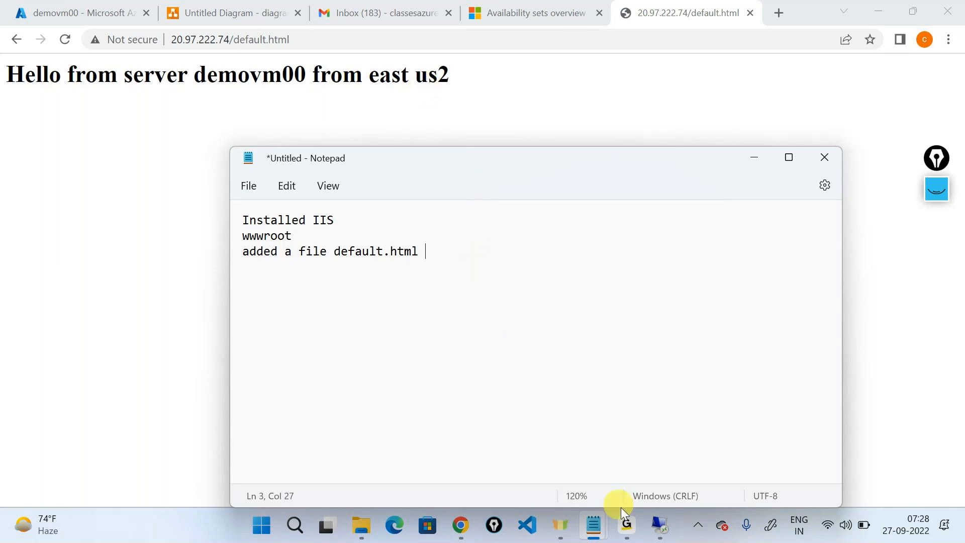
Step: Select the greeting heading in Chrome, then switch to the Remote Desktop session showing wwwroot
left_click(380, 69)
left_click_drag(441, 86, 3, 65)
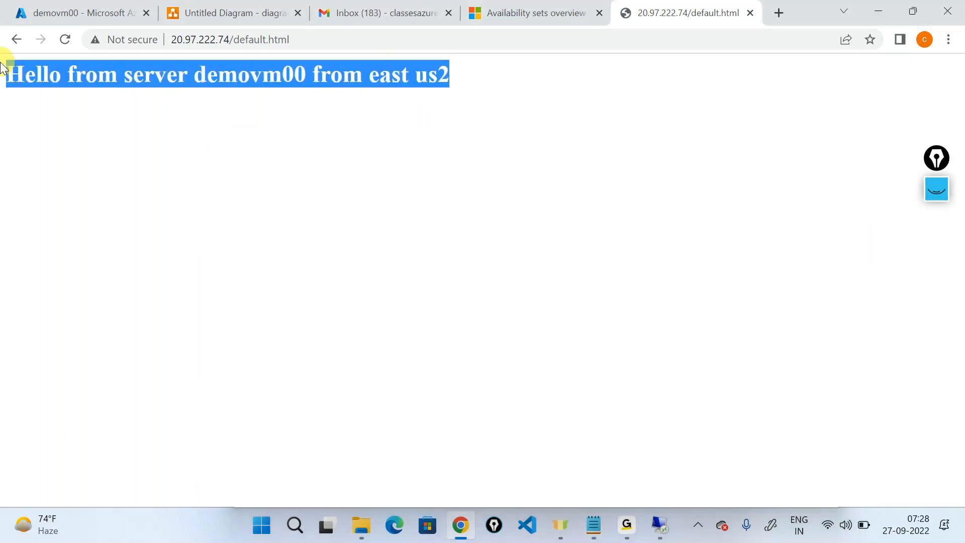
key("alt+Tab")
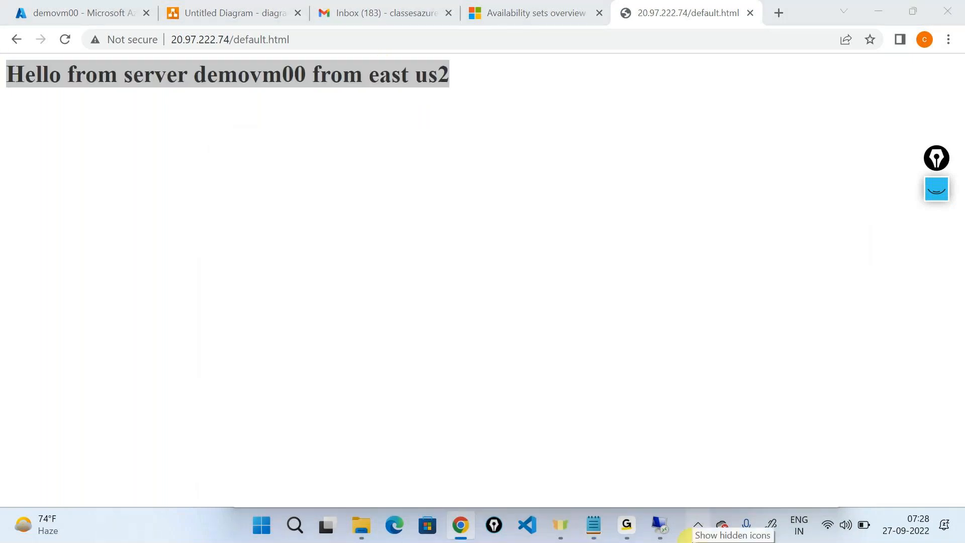
key("alt+Tab")
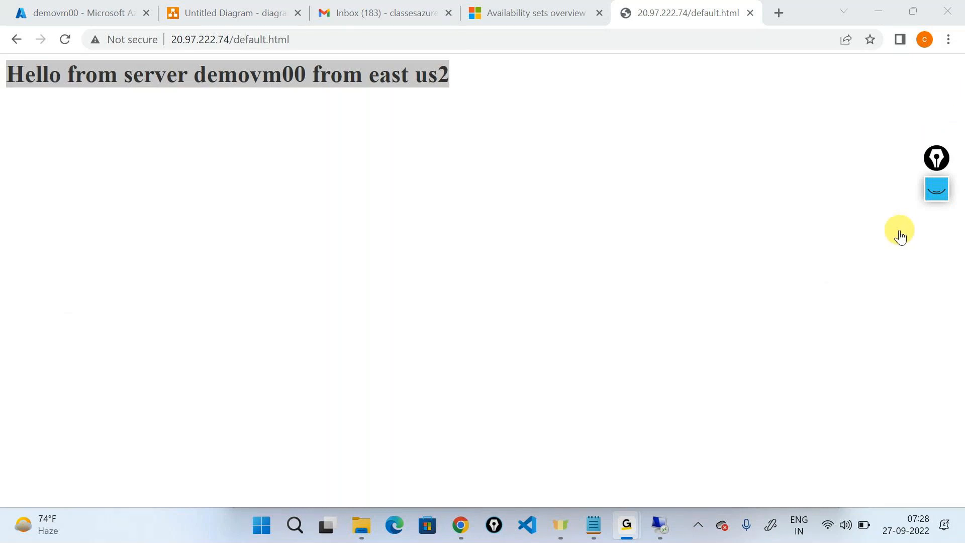
left_click(655, 513)
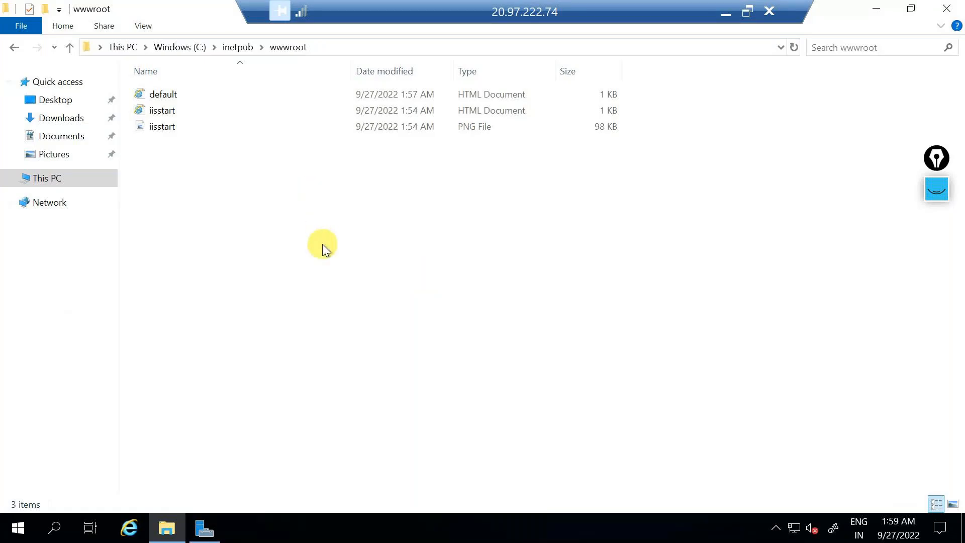
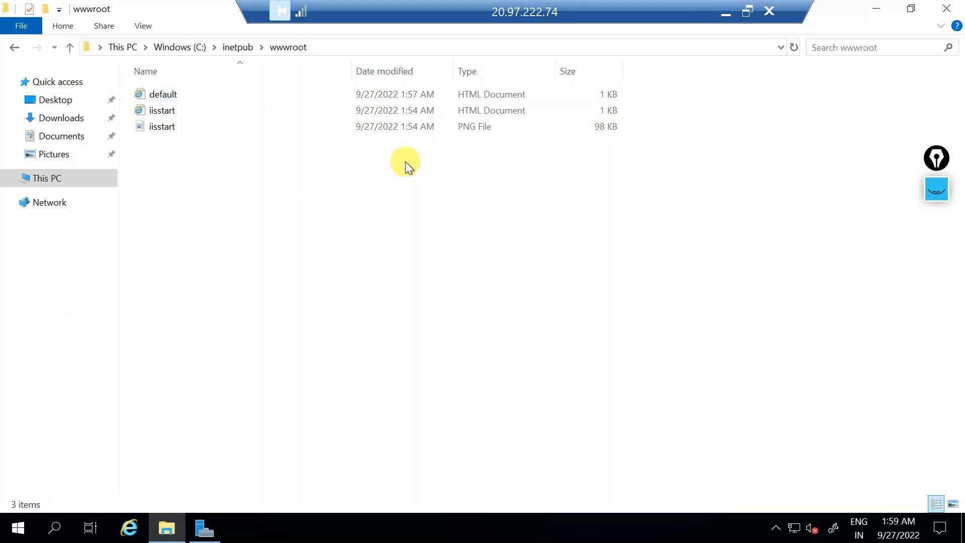
Step: Open wwwroot's default file in Notepad without making Notepad the default HTML app
left_click(161, 95)
right_click(162, 96)
mouse_move(144, 172)
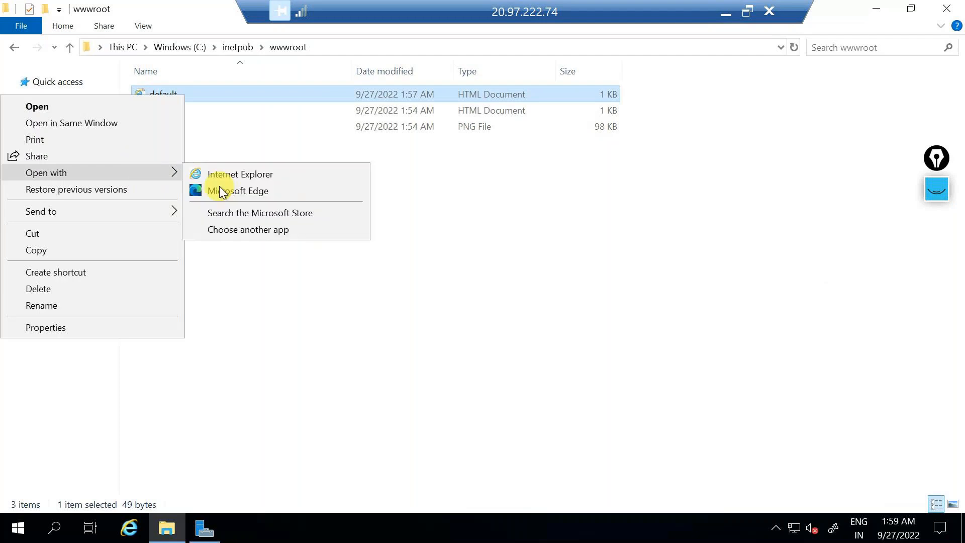
left_click(233, 234)
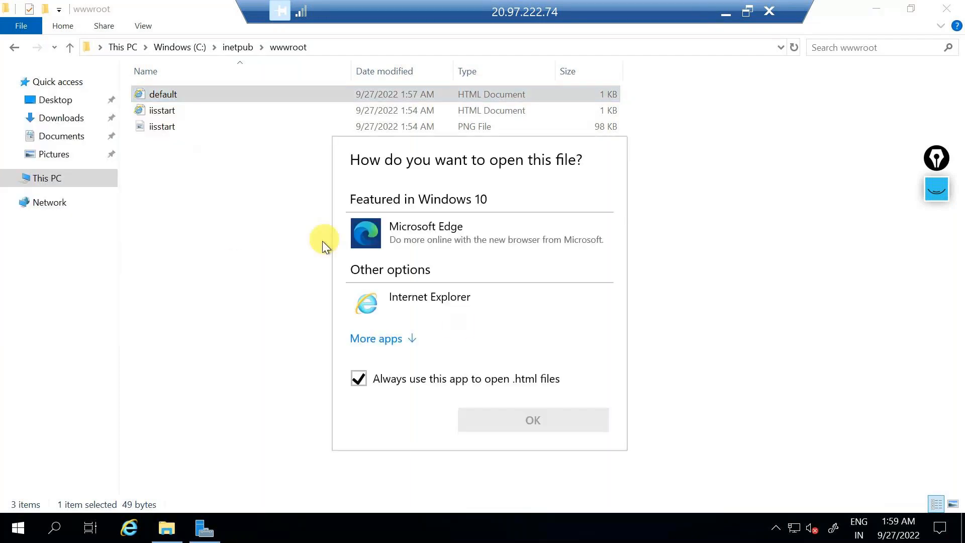
left_click(380, 380)
left_click(388, 337)
scroll(402, 282, "down", 1)
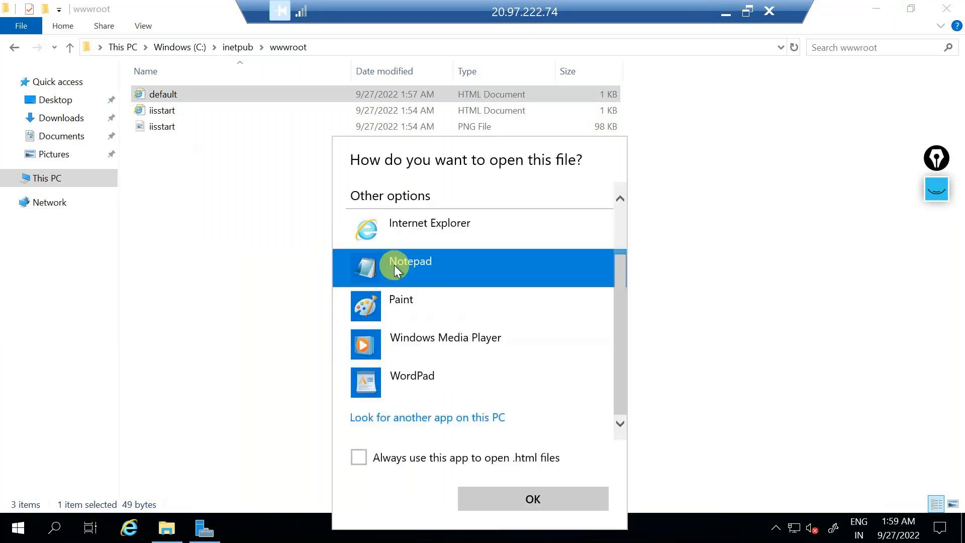
left_click(533, 499)
key("ctrl+a")
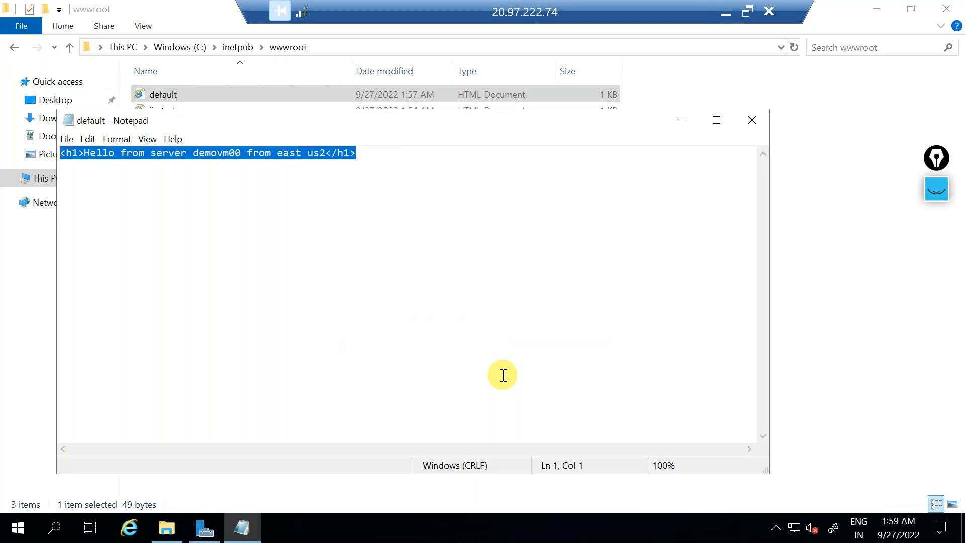
Step: Highlight the <h1> and </h1> tags around the heading, then close Notepad without saving
left_click(414, 339)
double_click(51, 154)
left_click_drag(326, 153, 367, 156)
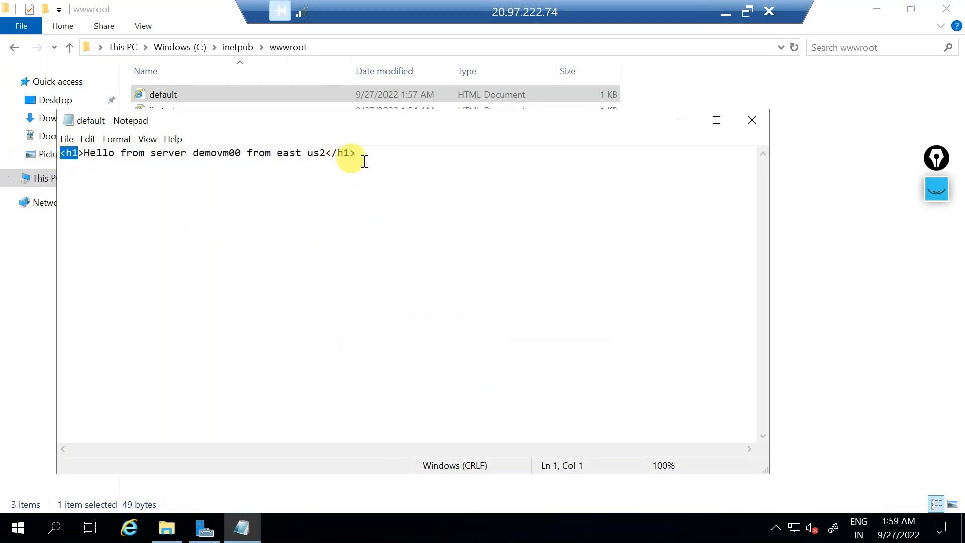
left_click(461, 258)
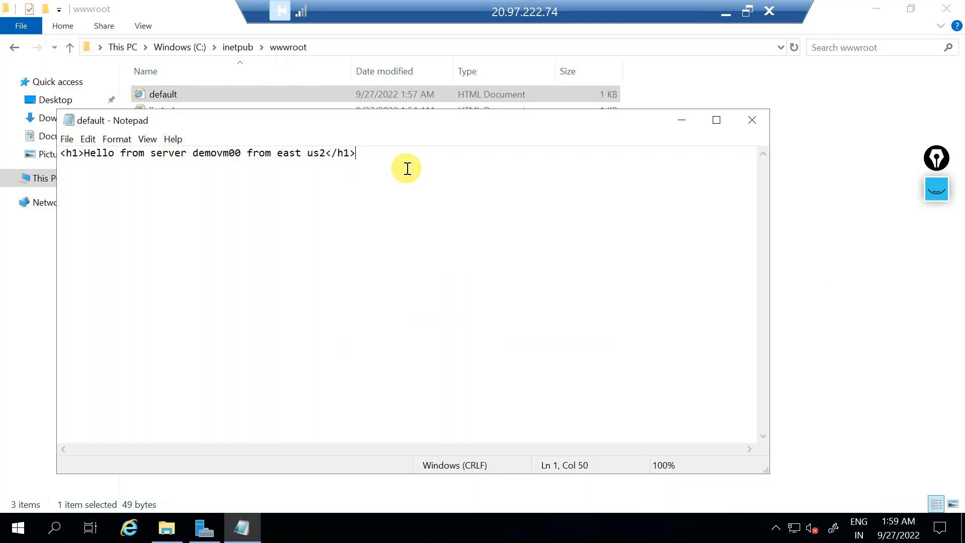
key("shift+Left")
key("shift+Left")
key("shift+Left")
key("shift+Left")
key("shift+Left")
key("shift+Left")
key("shift+Left")
key("shift+Left")
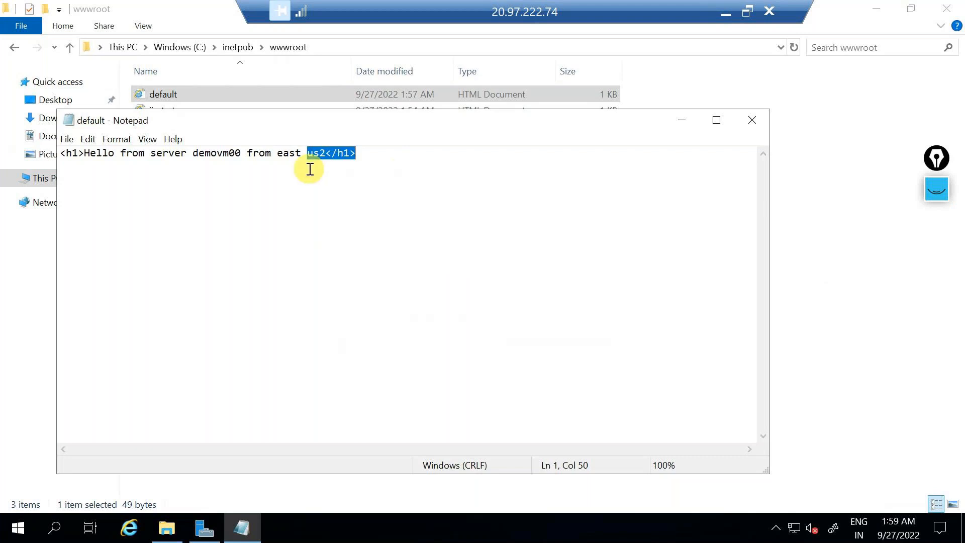
left_click(333, 155)
left_click(325, 153)
key("shift+End")
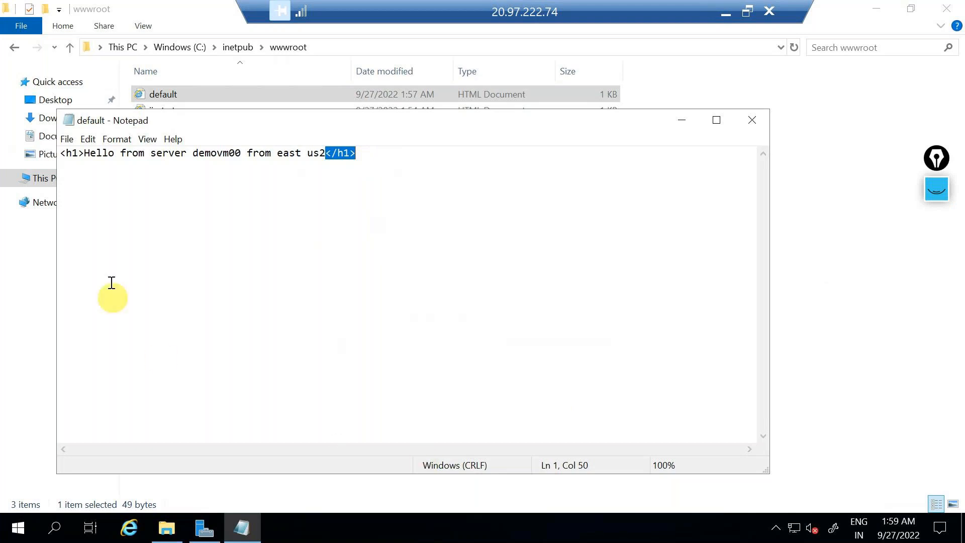
left_click(78, 154)
key("shift+Home")
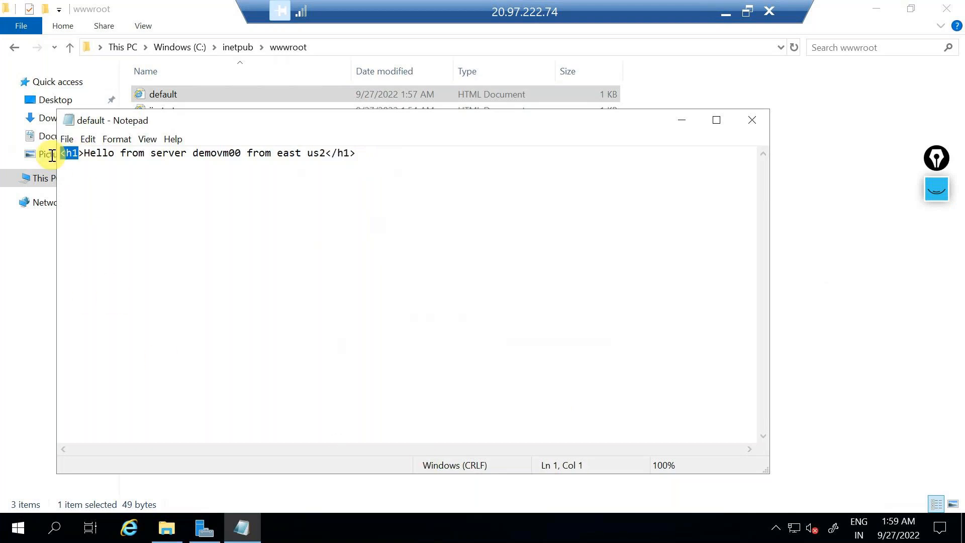
left_click(97, 182)
left_click(752, 119)
right_click(180, 109)
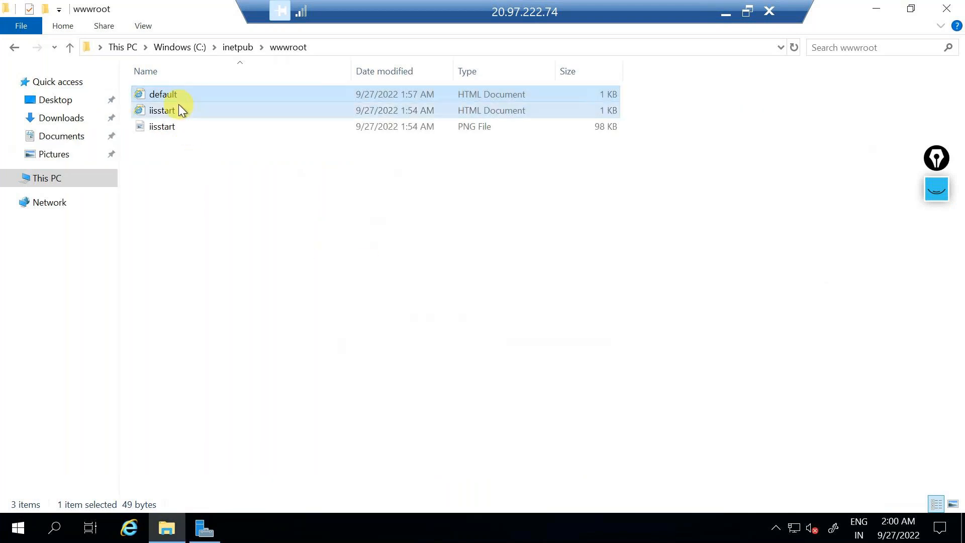
mouse_move(119, 181)
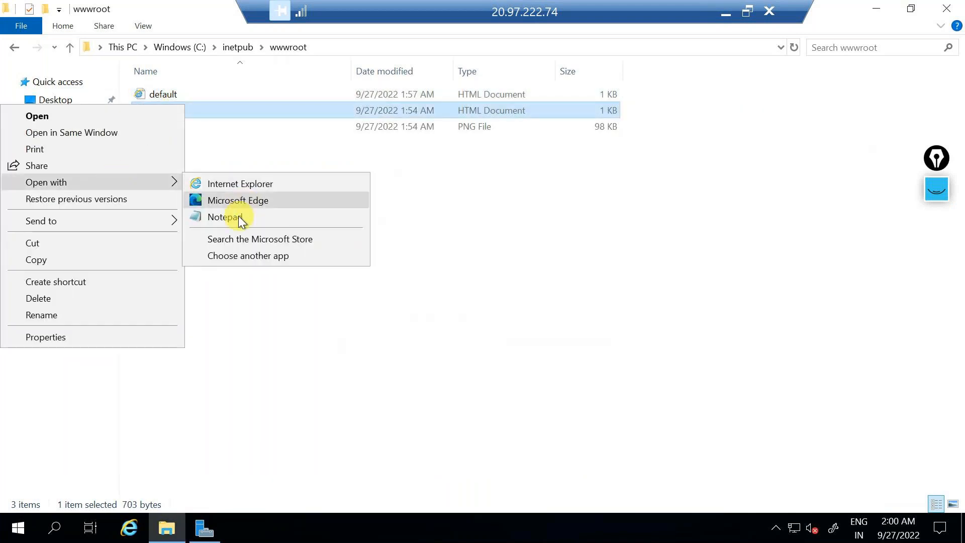
left_click(239, 217)
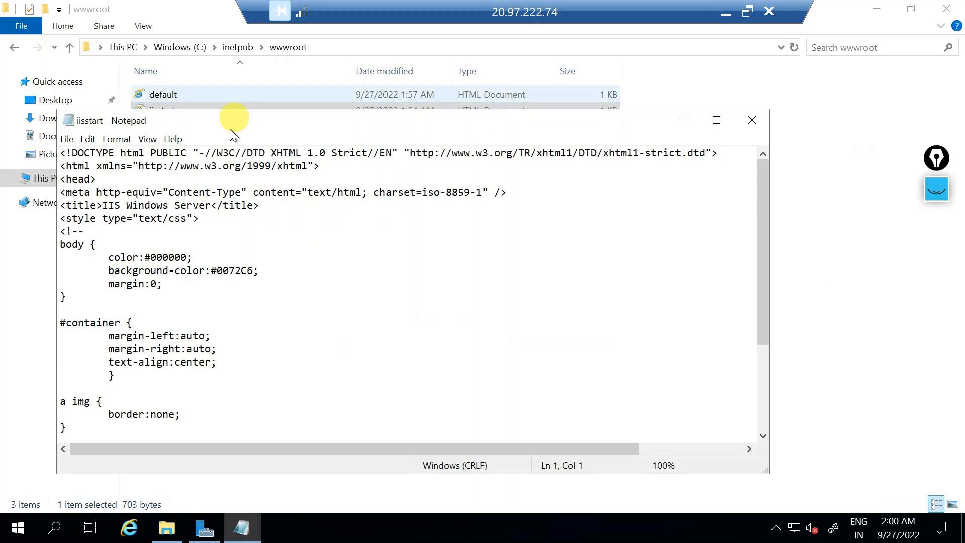
scroll(82, 216, "down", 7)
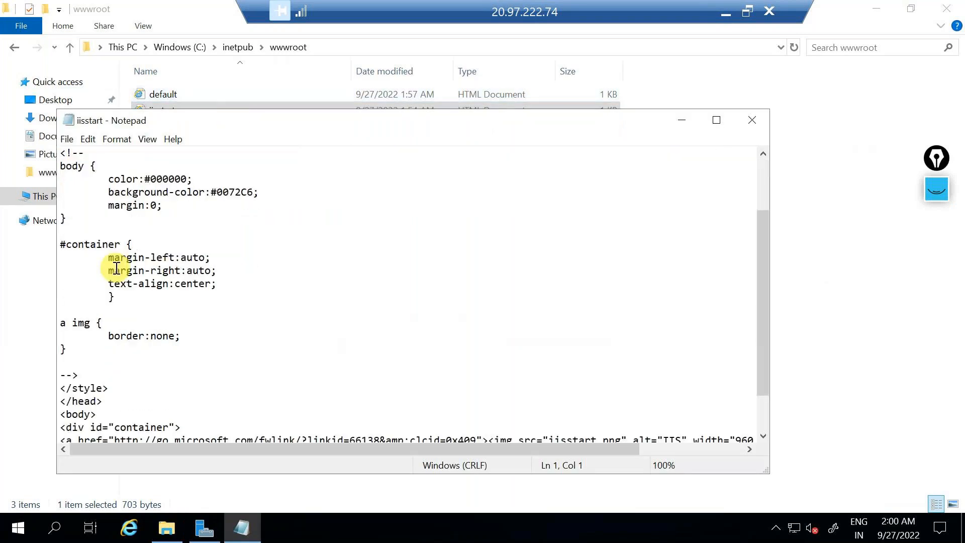
left_click(103, 349)
left_click(58, 343, "shift")
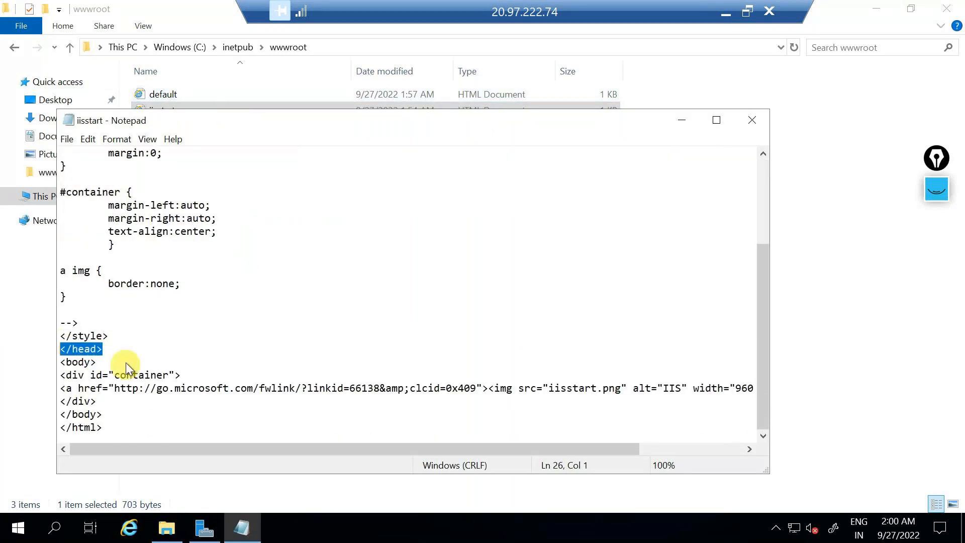
left_click_drag(57, 256, 4, 100)
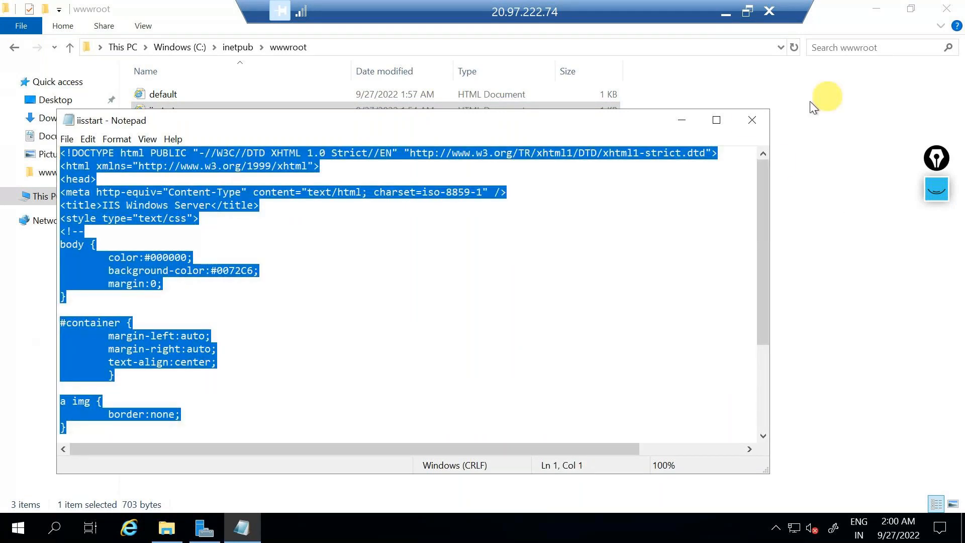
key("alt+F4")
left_click(162, 93)
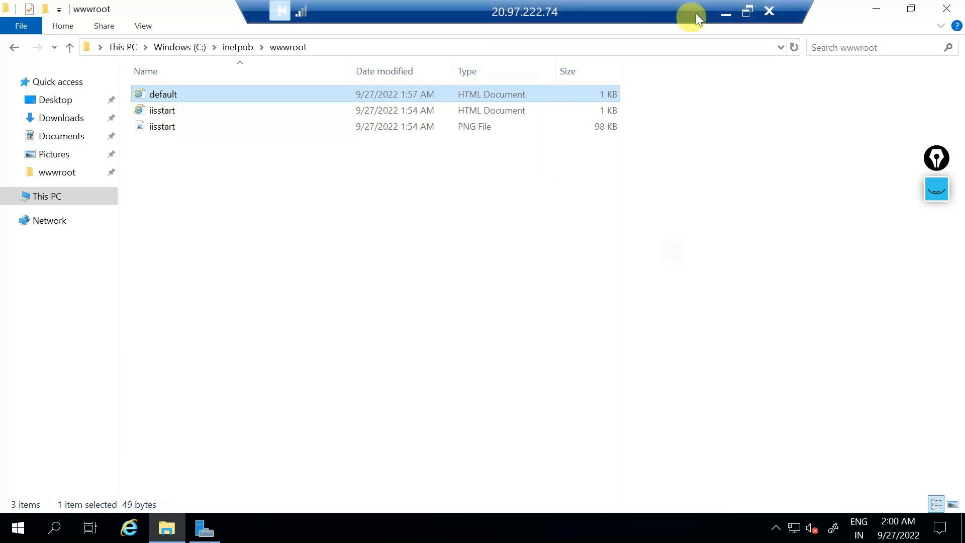
Step: Bring Chrome forward, highlight the served 'Hello from server demovm00' heading, then return to the untitled notes
left_click(728, 10)
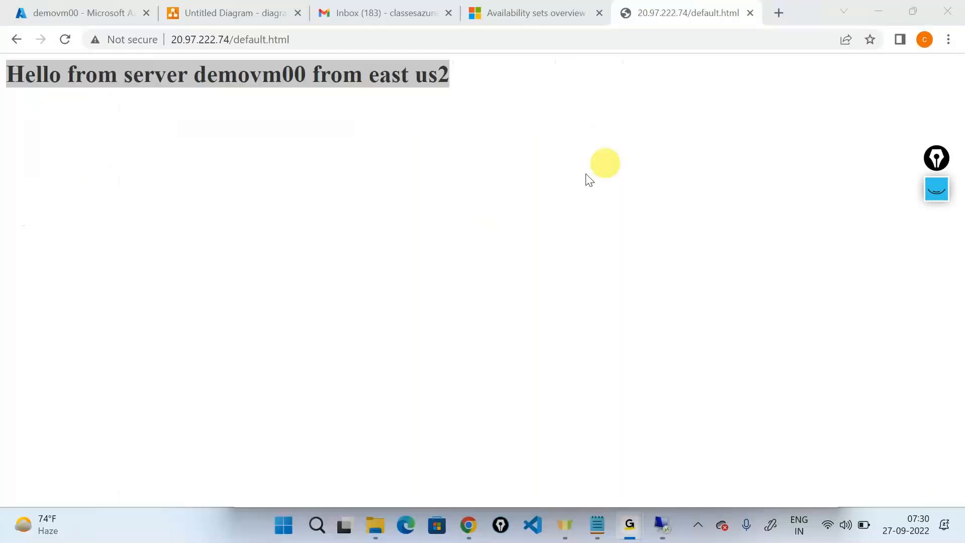
left_click(466, 528)
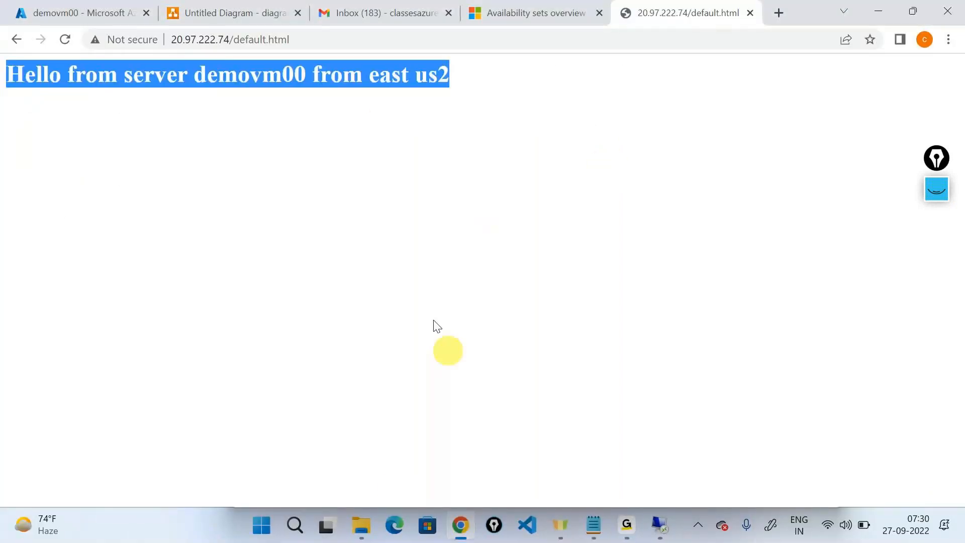
triple_click(198, 74)
left_click(14, 77)
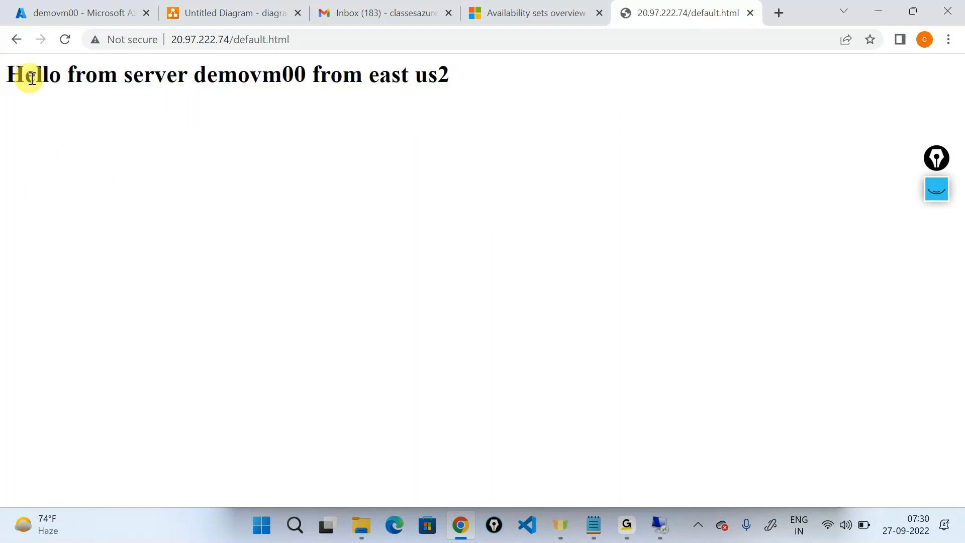
triple_click(394, 75)
left_click(408, 162)
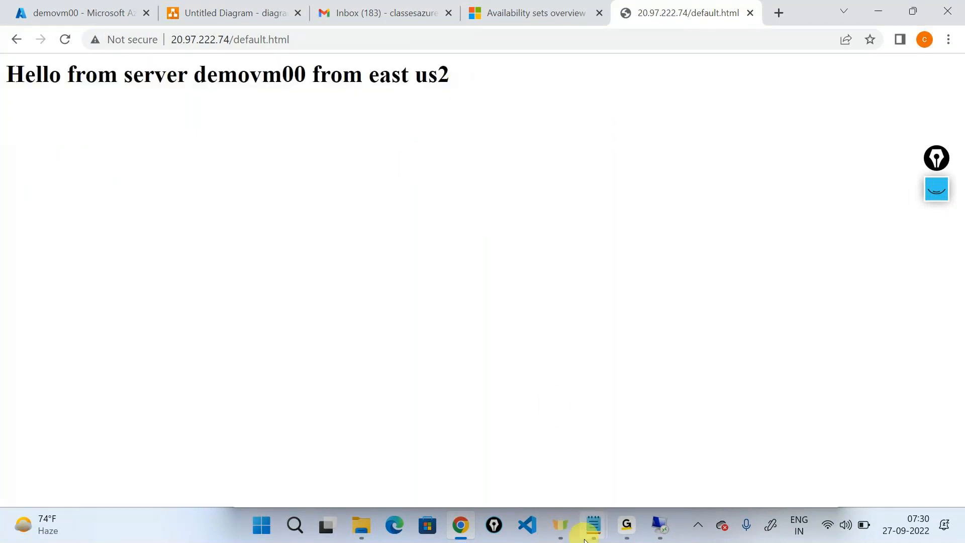
mouse_move(591, 518)
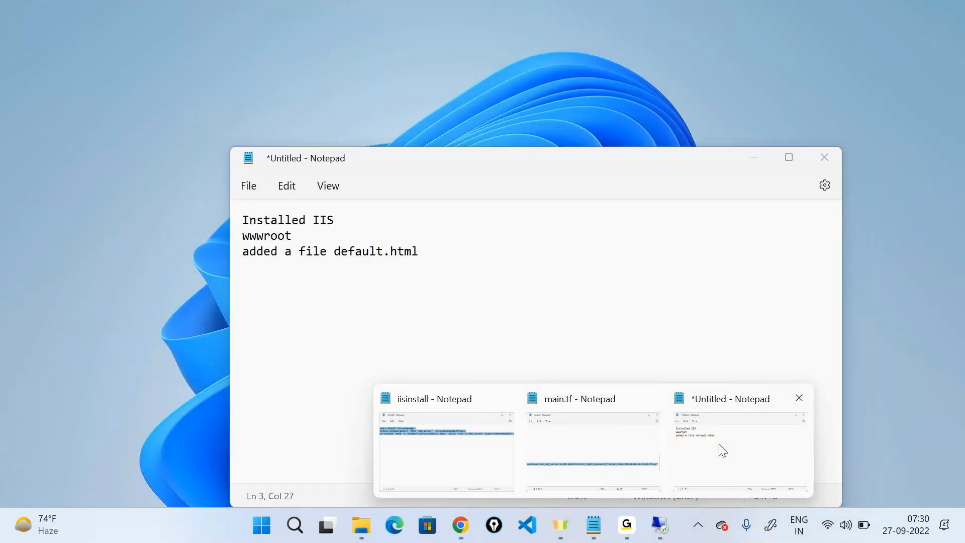
left_click(722, 450)
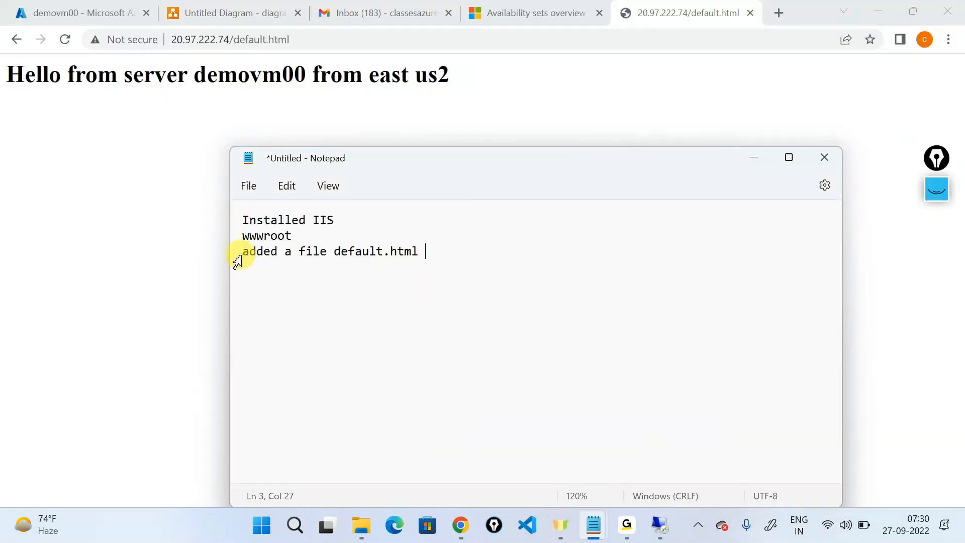
Step: Append ' --' to the 'added a file default.html' line and reselect the Chrome heading
type("--")
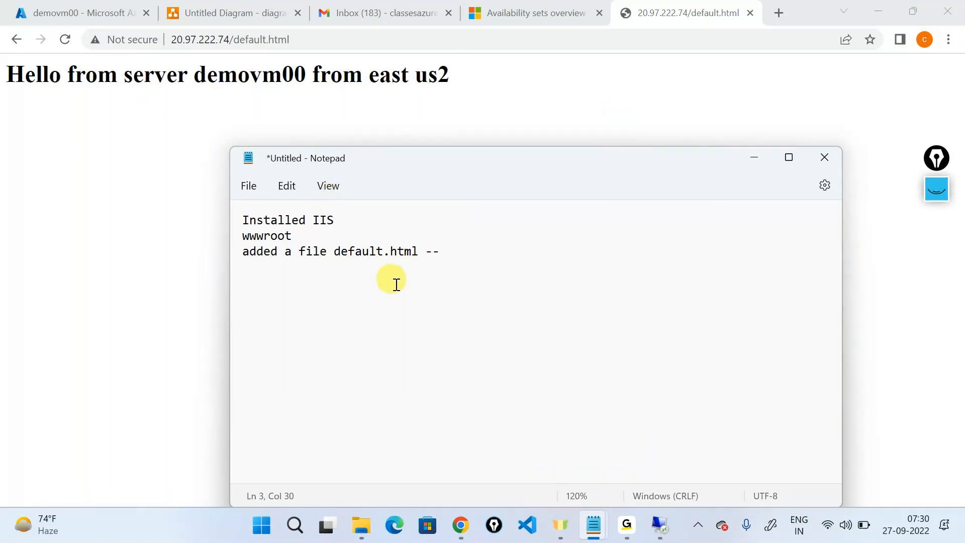
triple_click(148, 63)
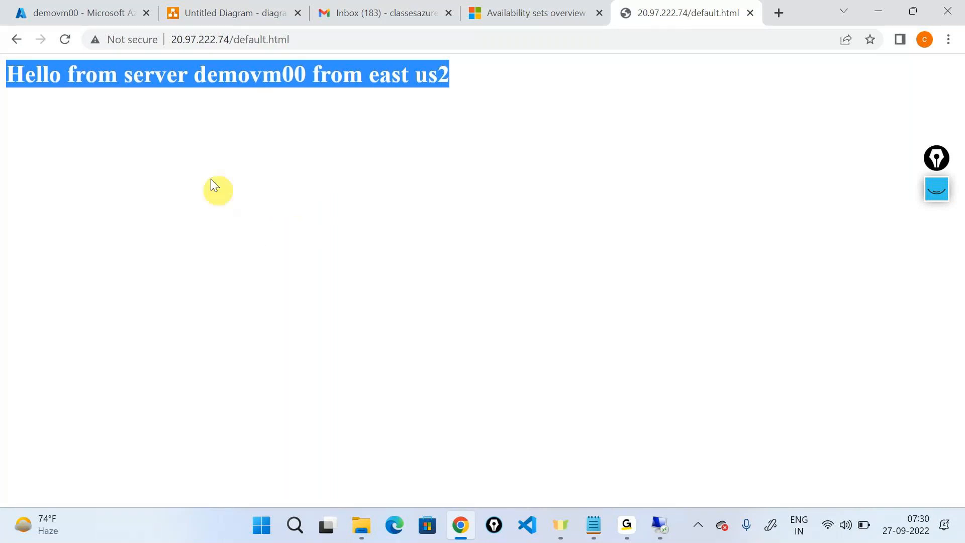
left_click(234, 6)
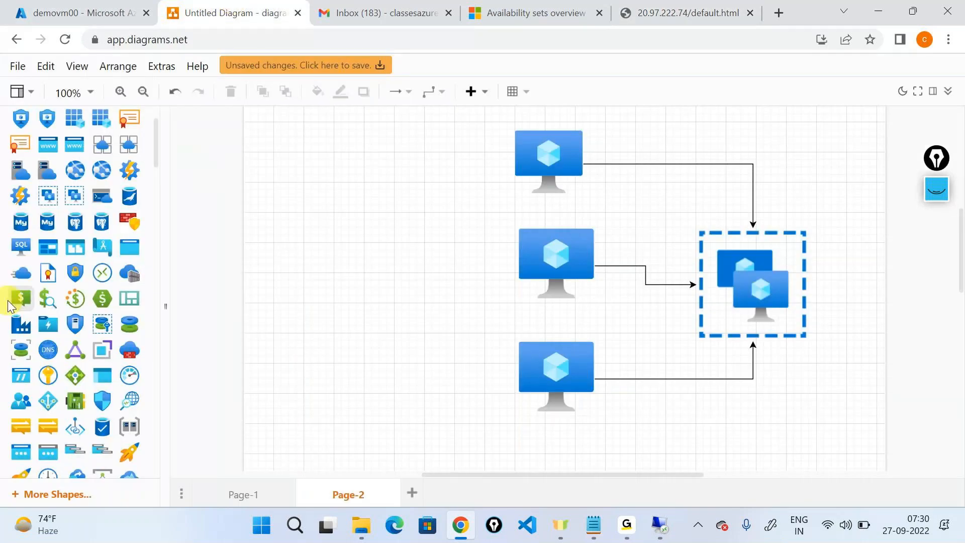
Step: Place a Text shape left of the top VM on Page-2 reading 'default.html'
scroll(9, 305, "down", 7)
scroll(8, 305, "down", 5)
left_click_drag(73, 247, 445, 145)
type("default")
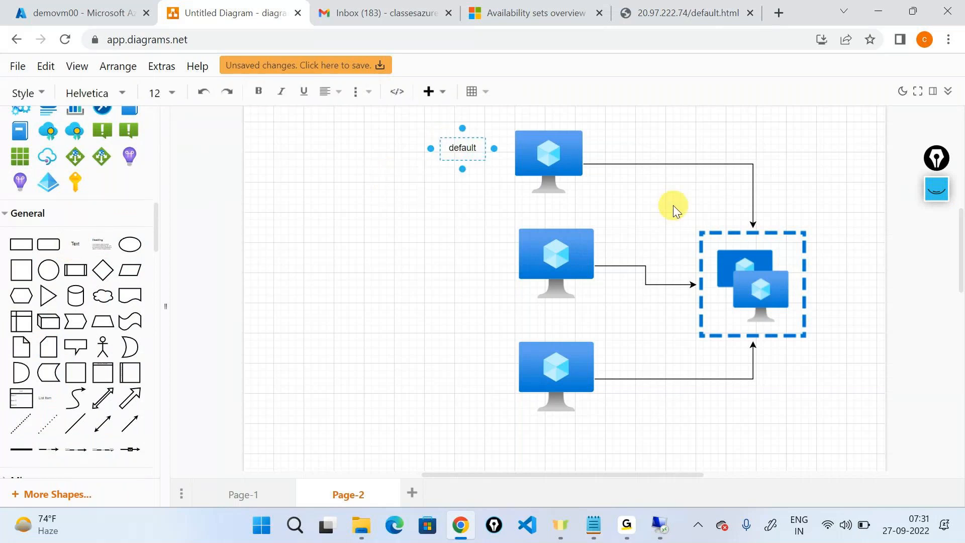
type(".html")
left_click(674, 205)
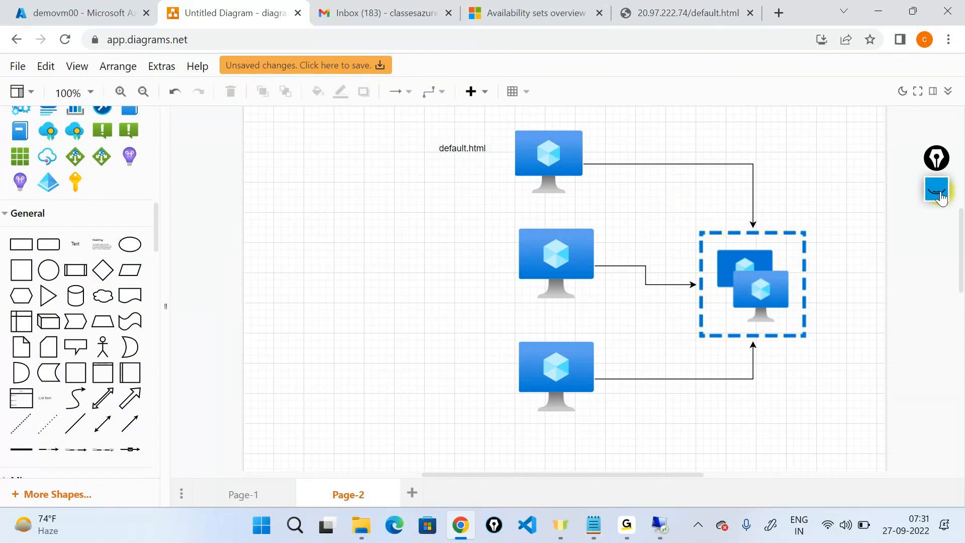
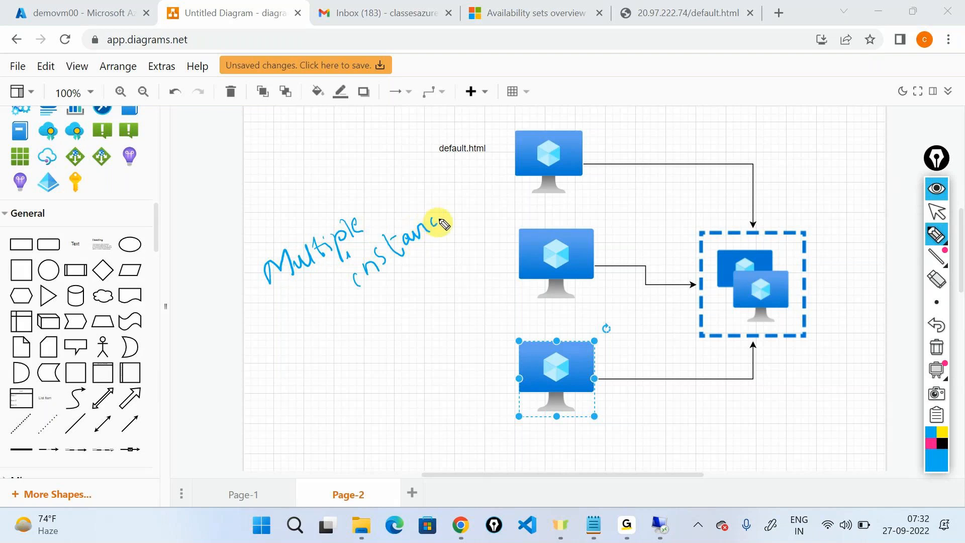
Step: Mark up the diagram with ink: finish the Multiple instances note and circle the bottom VM
left_click_drag(522, 139, 555, 177)
mouse_move(604, 226)
left_mouse_down()
mouse_move(574, 215)
mouse_move(586, 222)
left_mouse_up()
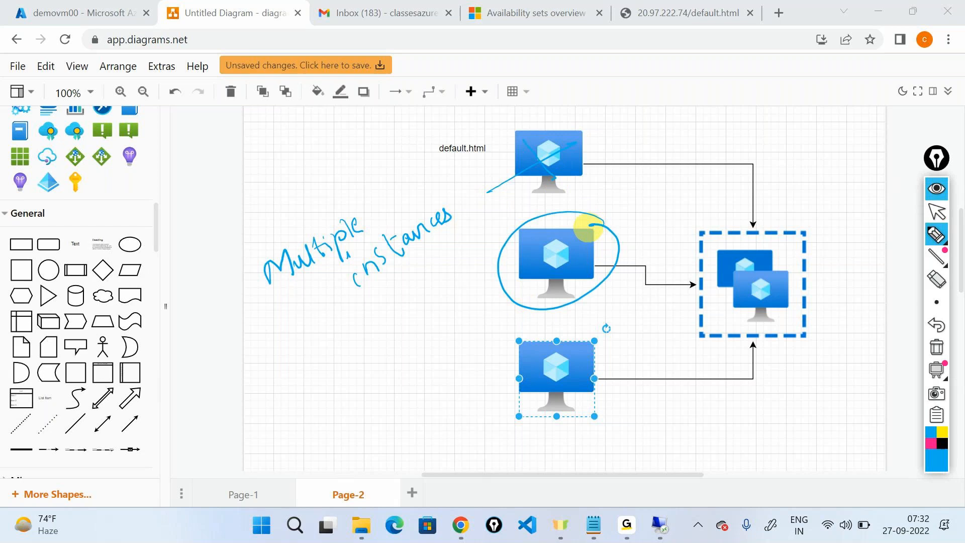
mouse_move(570, 328)
left_mouse_down()
mouse_move(642, 387)
mouse_move(508, 325)
left_mouse_up()
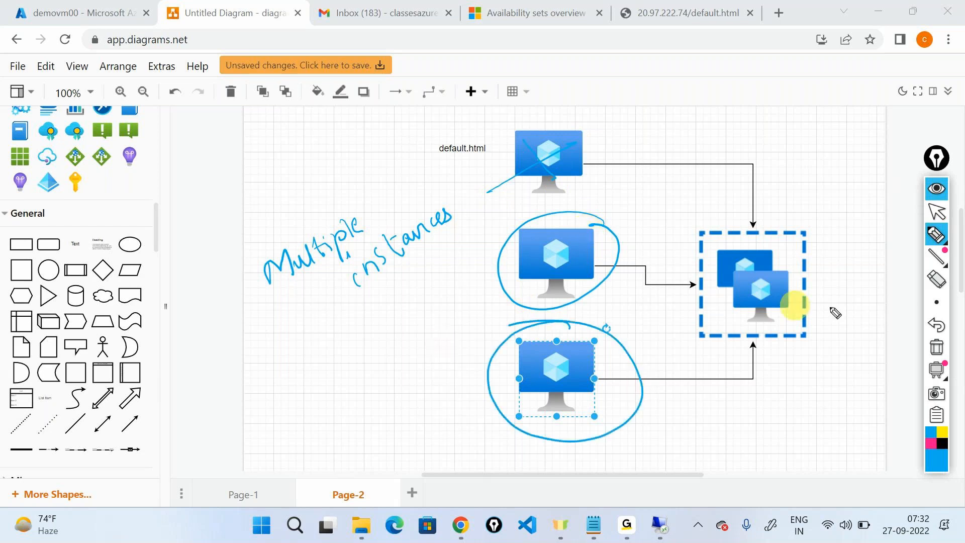
Step: Erase all ink annotations and go back to normal selection mode
left_click(937, 348)
mouse_move(943, 246)
left_click(937, 212)
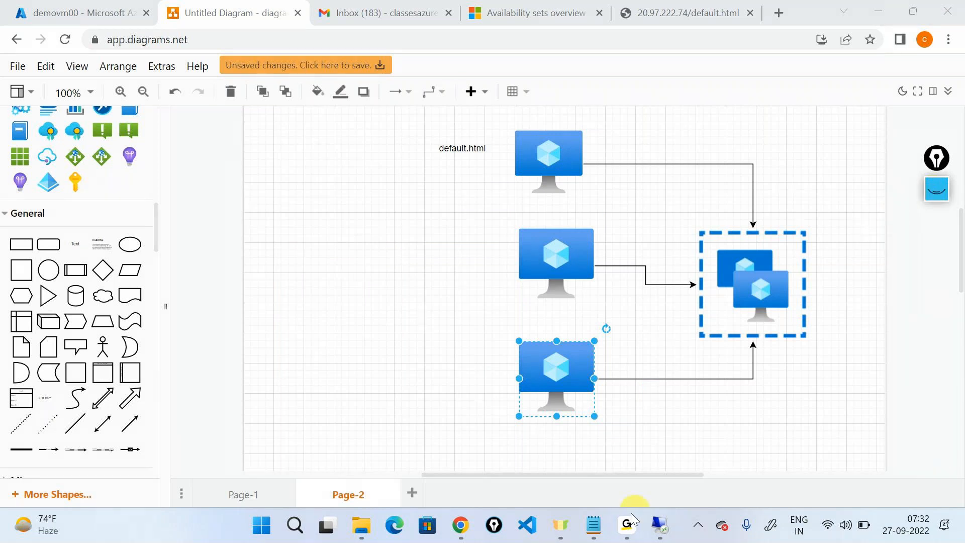
Step: Review the Installed IIS, wwwroot and default.html lines in the untitled notes, then minimize them
mouse_move(594, 525)
left_click(717, 446)
left_click_drag(338, 220, 229, 211)
left_click_drag(296, 241, 207, 254)
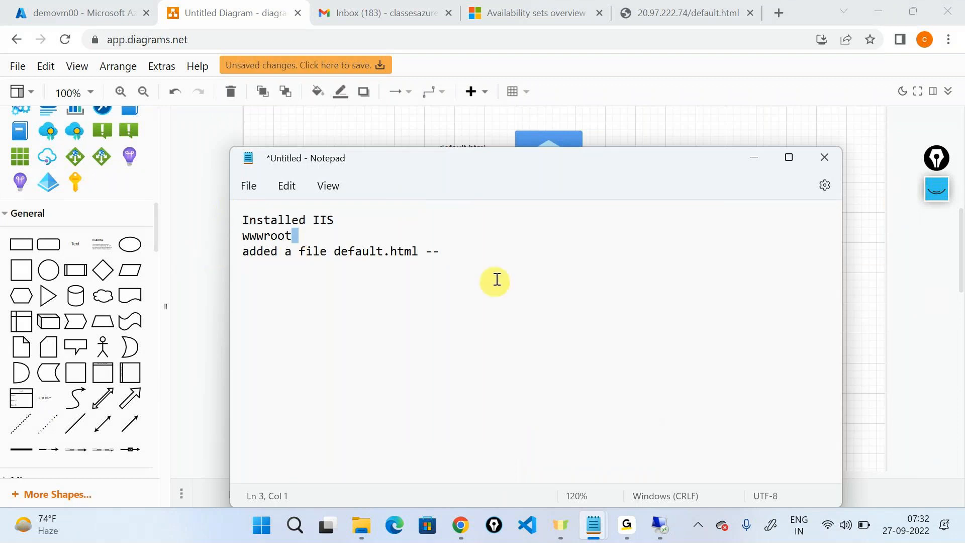
key("Home")
key("shift+End")
mouse_move(356, 538)
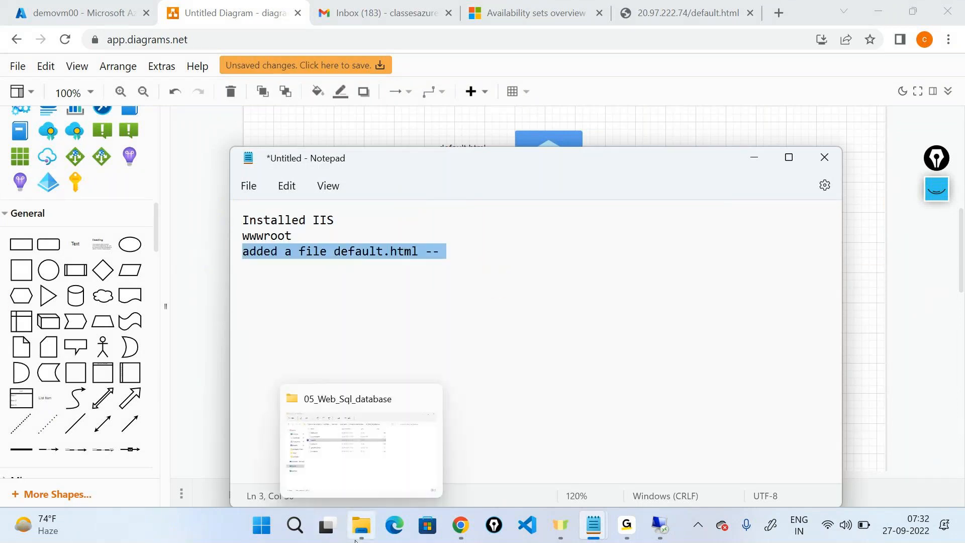
left_click(752, 160)
Step: Open demovm01 from the Virtual machines list, then switch to the remote desktop session
left_click(745, 175)
left_click(75, 13)
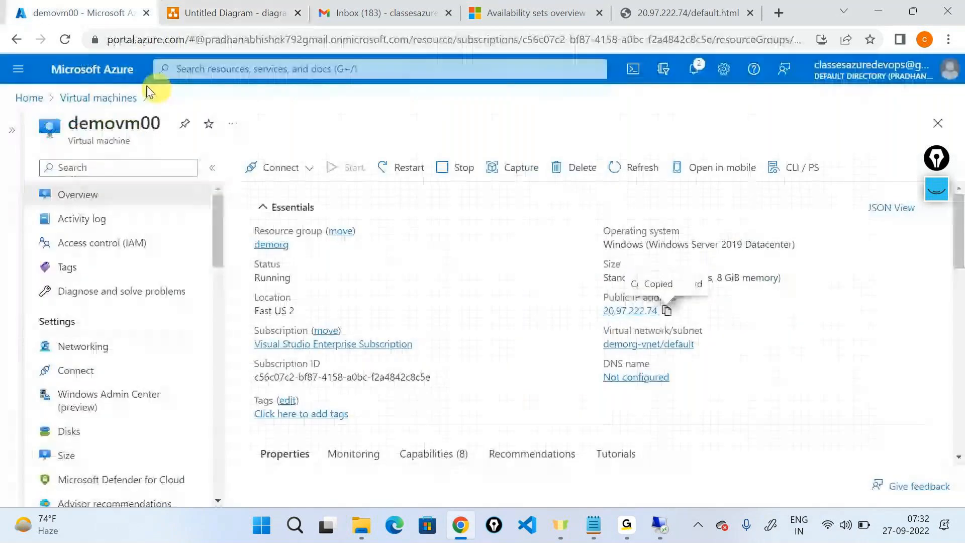
left_click(81, 99)
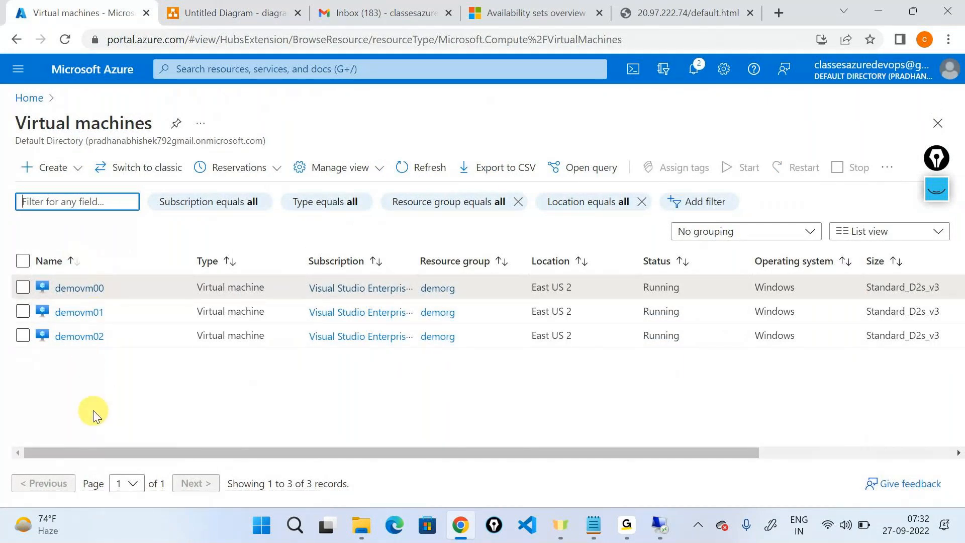
left_click(79, 312)
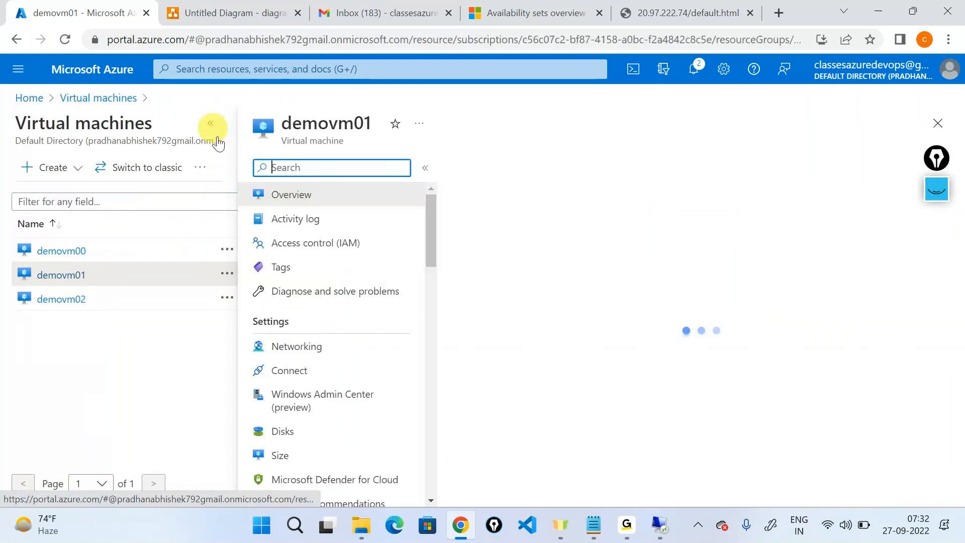
left_click(211, 125)
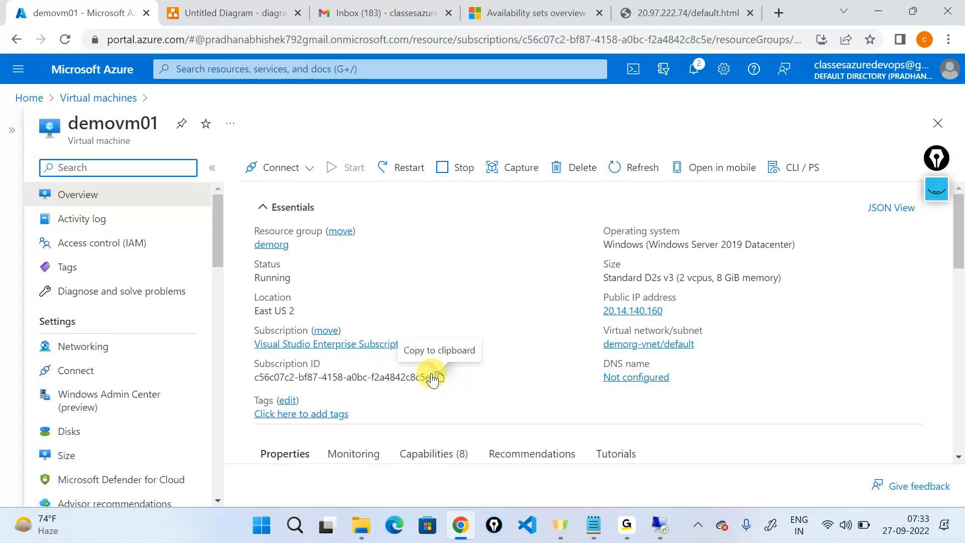
left_click(660, 525)
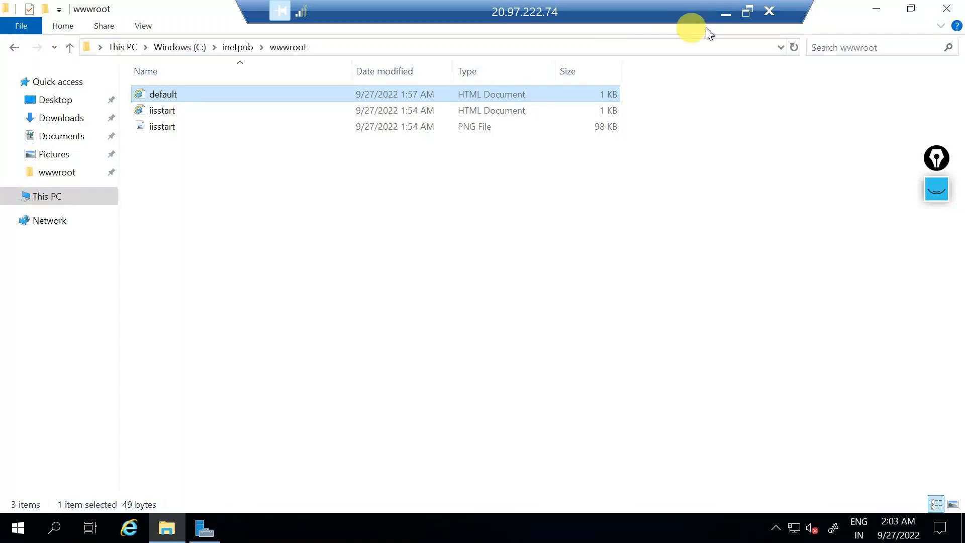
Step: Disconnect the remote session to 20.97.222.74 and select the demovm01 name in the portal
left_click(769, 11)
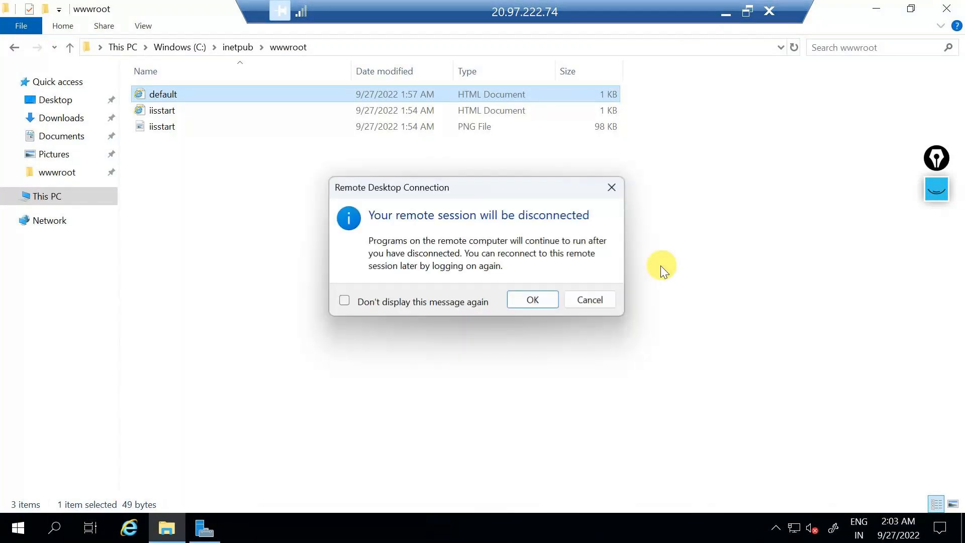
left_click(548, 301)
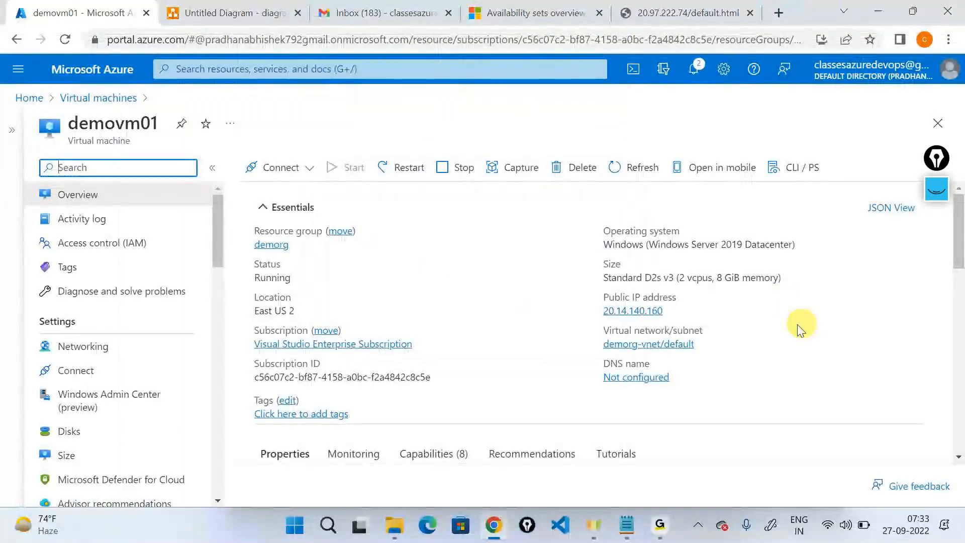
double_click(120, 126)
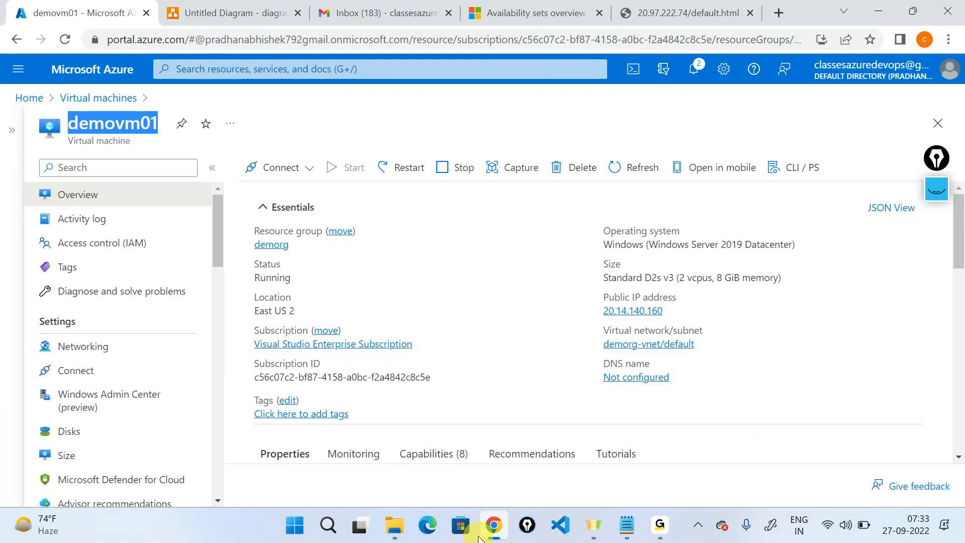
Step: Review the Installed IIS and wwwroot lines in the notes, then minimize them
mouse_move(619, 541)
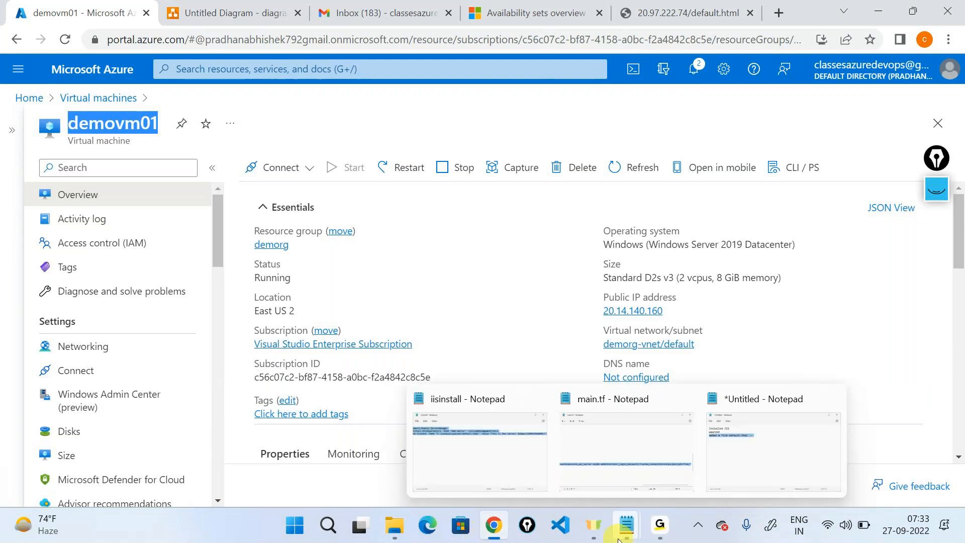
left_click(725, 419)
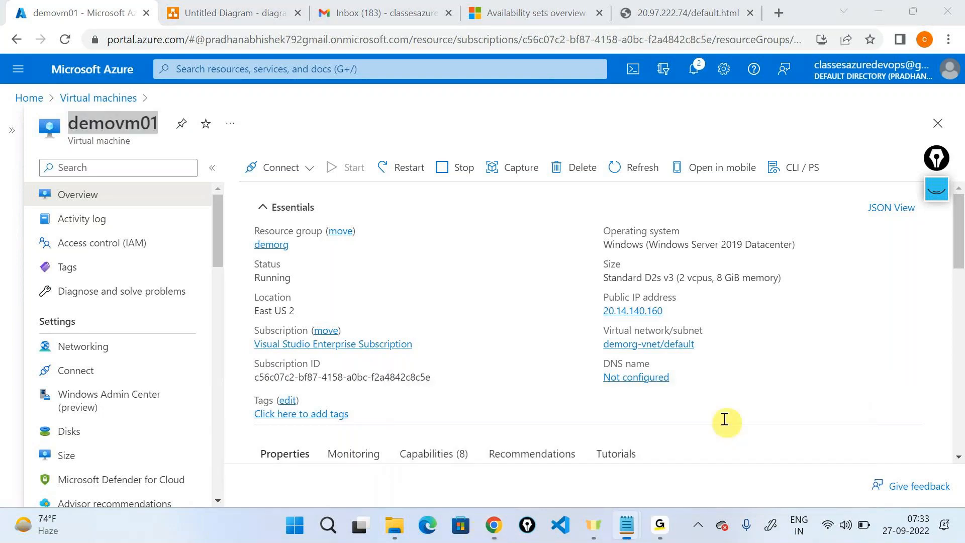
left_click_drag(371, 225, 192, 198)
left_click_drag(243, 221, 347, 253)
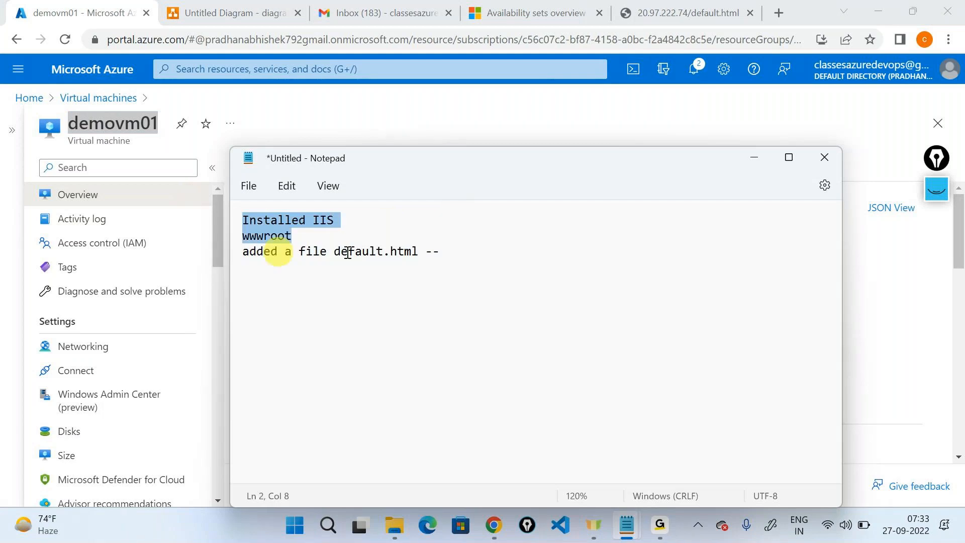
left_click(468, 254)
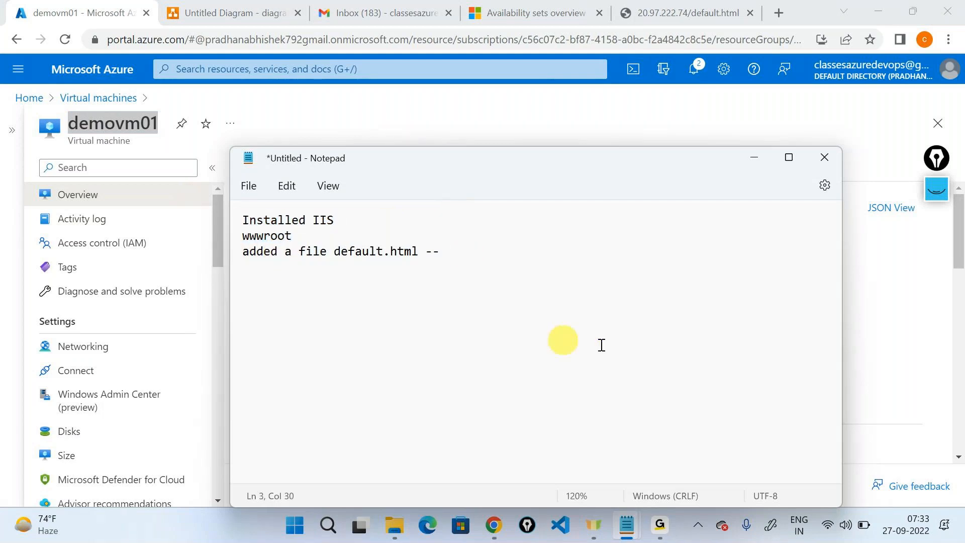
left_click(747, 155)
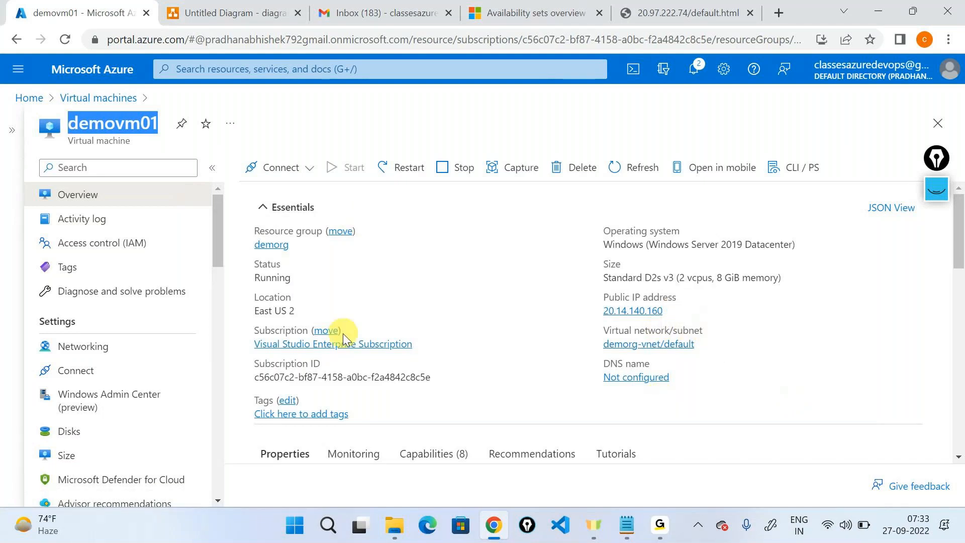
scroll(769, 365, "down", 3)
left_click(773, 329)
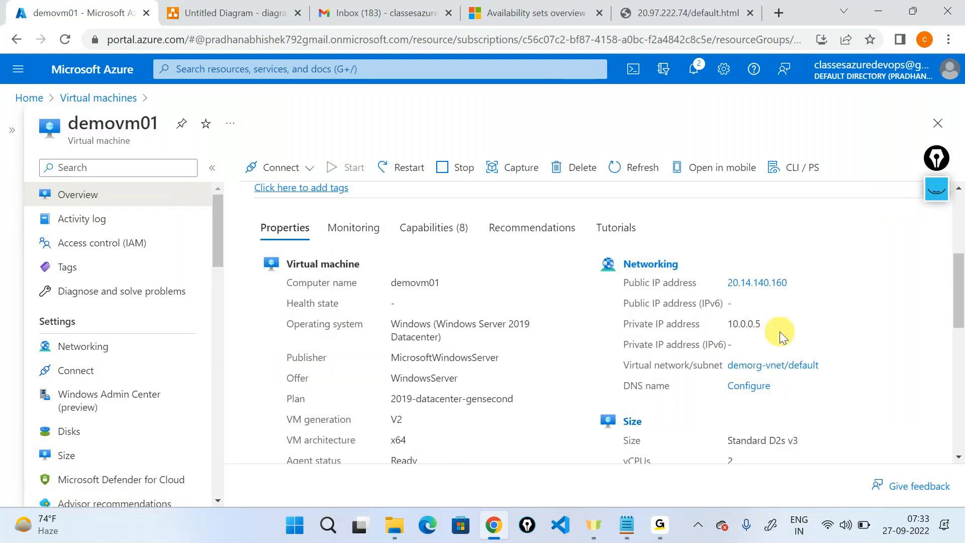
scroll(777, 332, "up", 2)
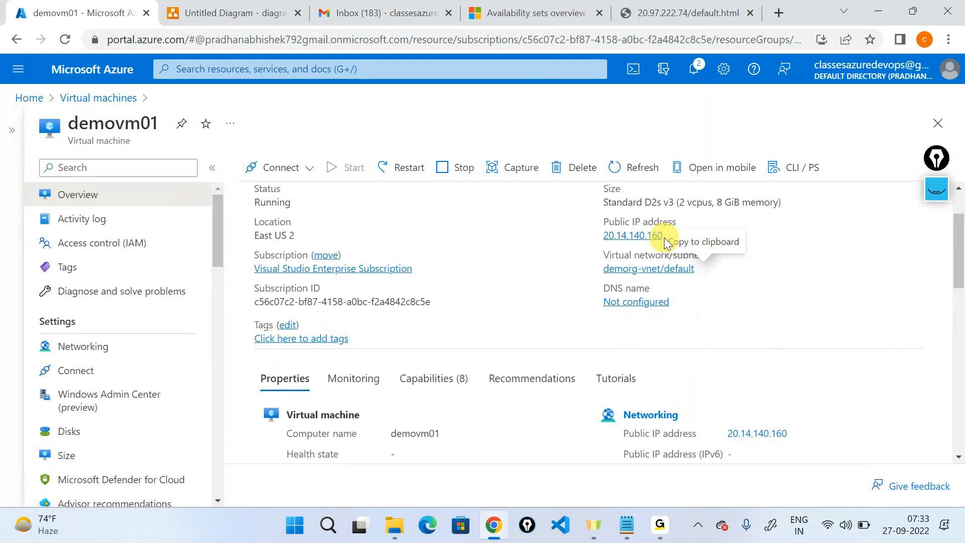
scroll(821, 363, "up", 1)
scroll(821, 360, "up", 1)
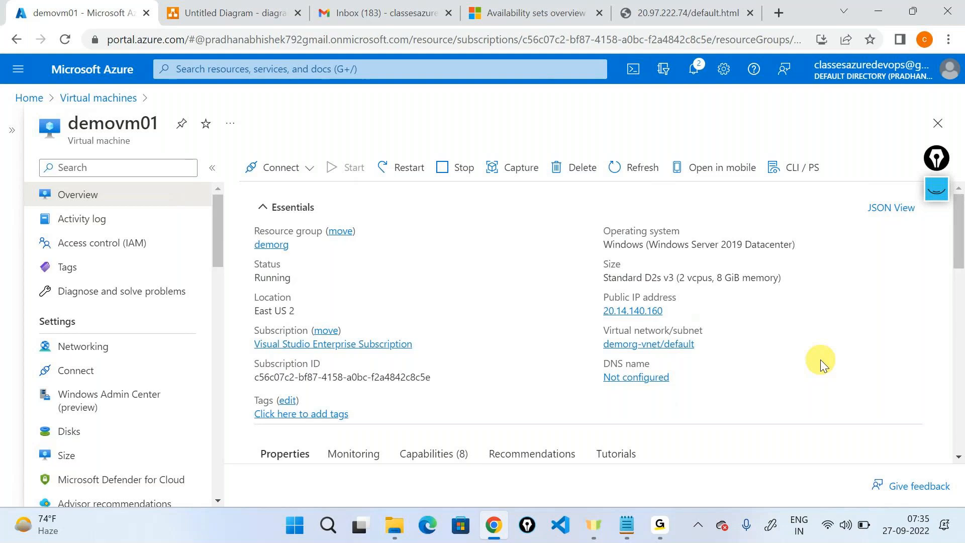
key("alt+Tab")
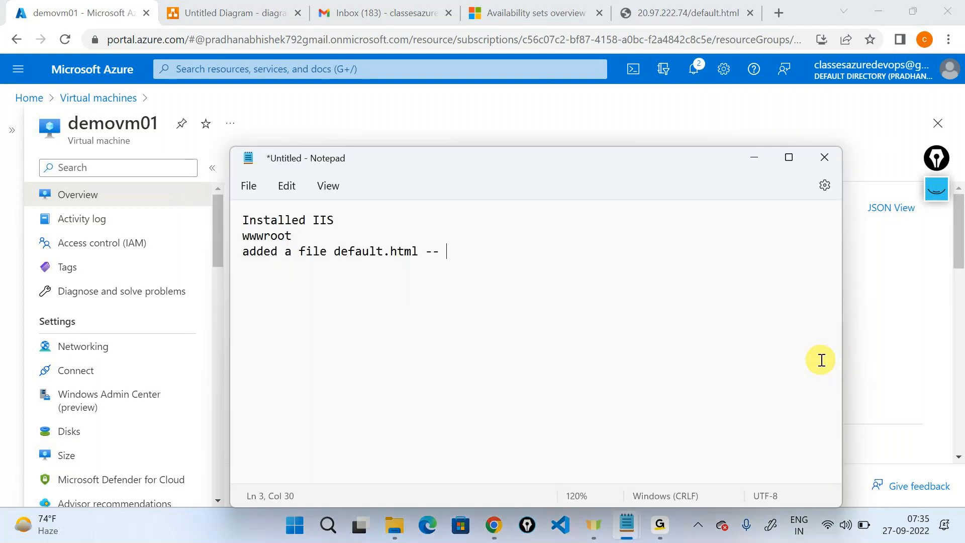
key("alt+Tab")
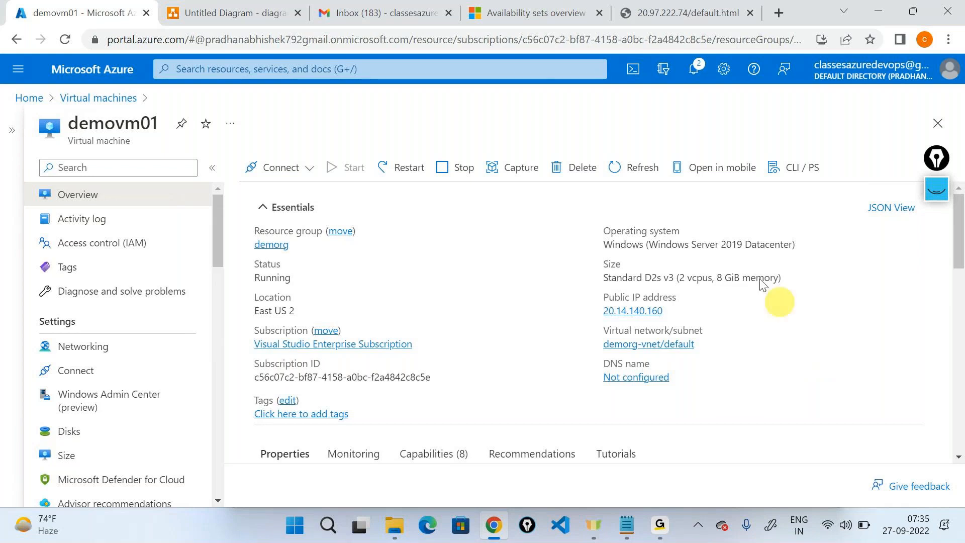
Step: Search the web for 'install iis using powershell'
left_click(650, 13)
left_click(590, 40)
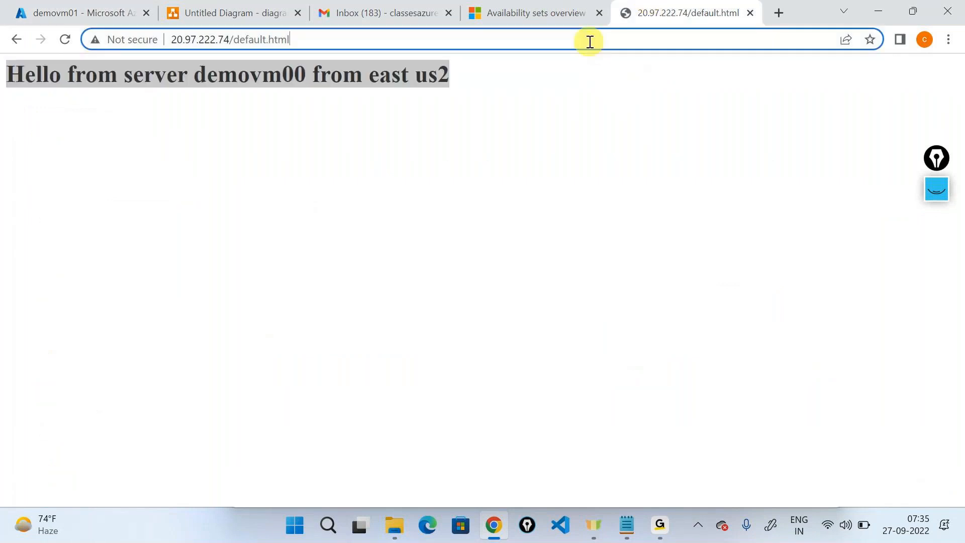
type("in")
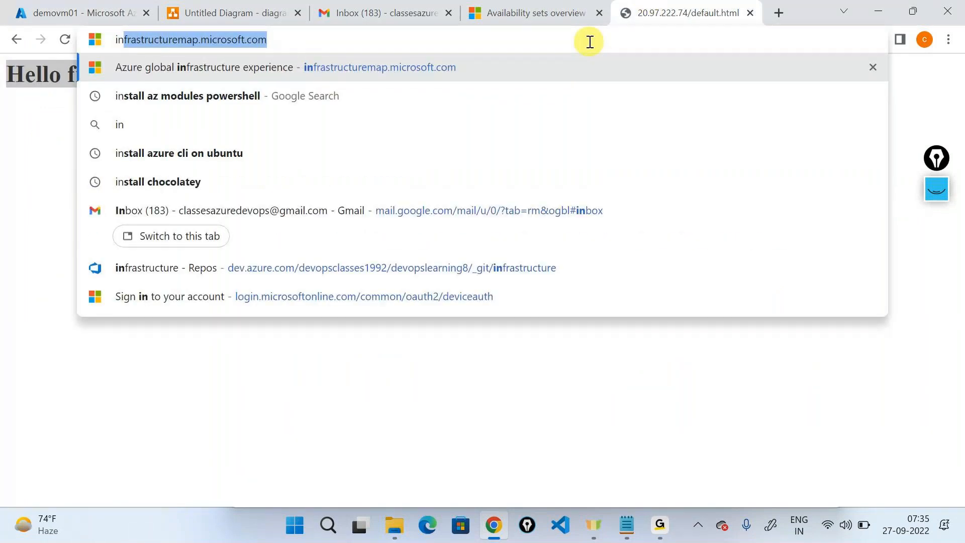
type("sta")
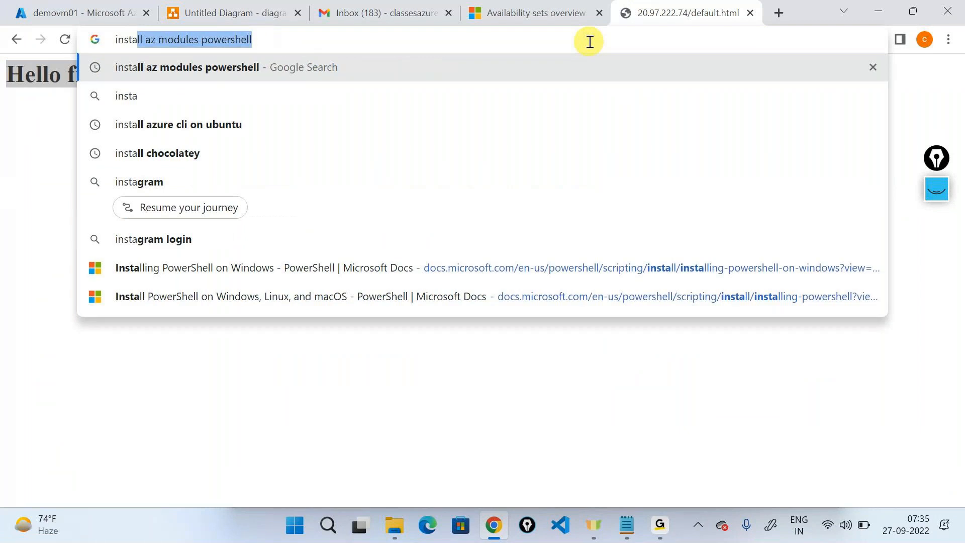
type("ll ")
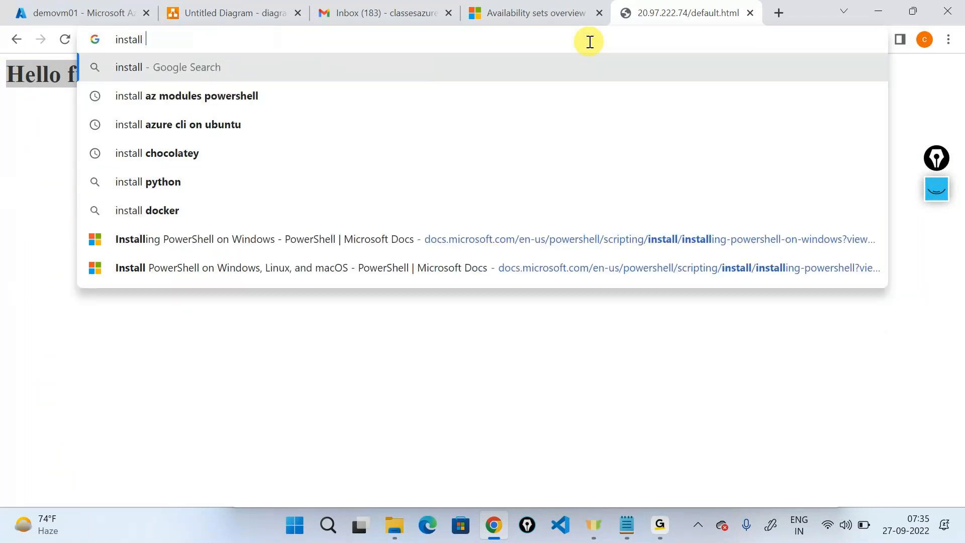
type("iis using")
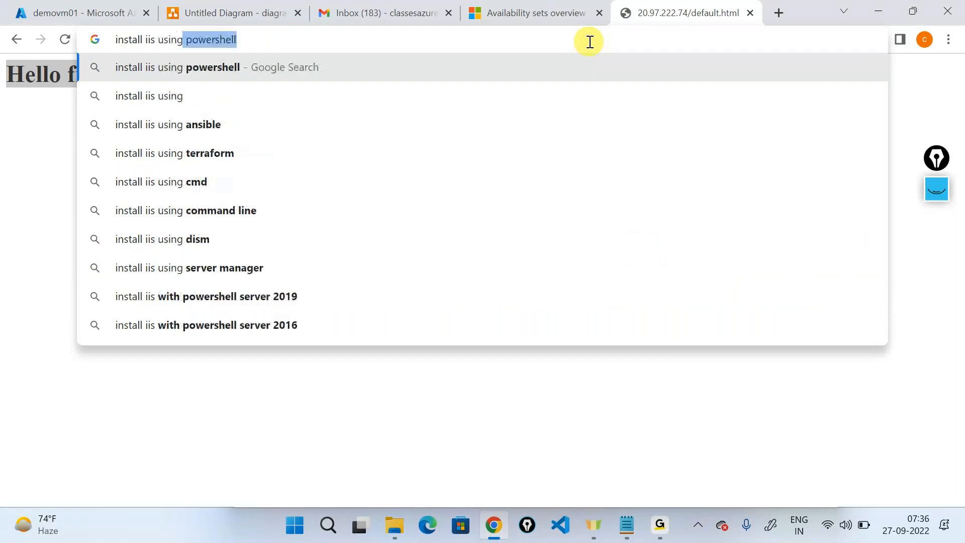
key("Right")
key("Return")
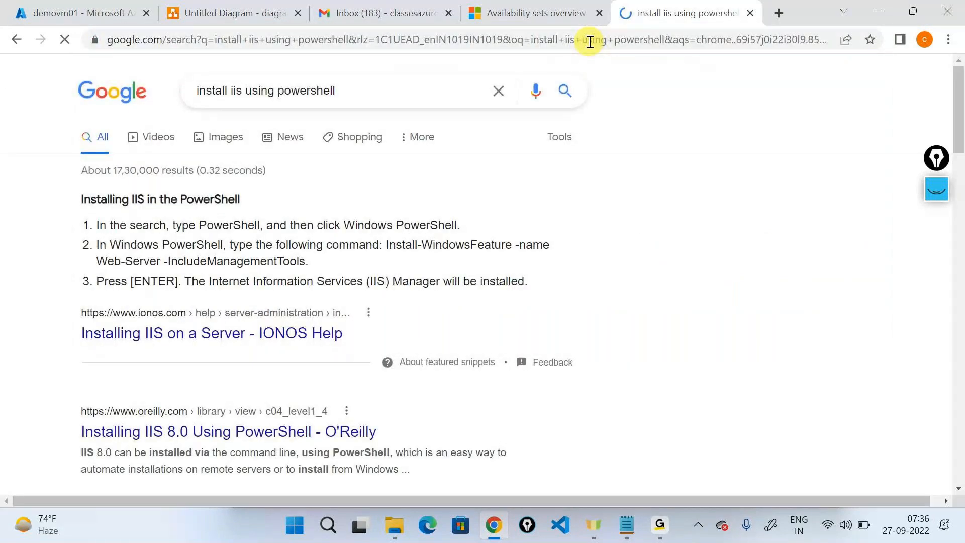
scroll(205, 425, "down", 8)
scroll(205, 425, "down", 1)
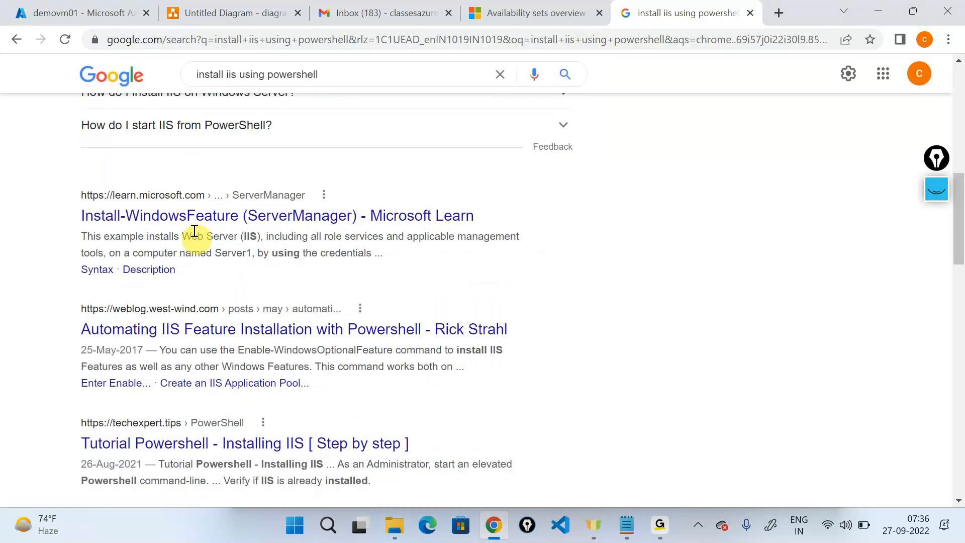
Step: Read the Microsoft Learn Install-WindowsFeature page, highlighting Web-Server in Example 1, then bring up the iisinstall script
left_click(191, 217)
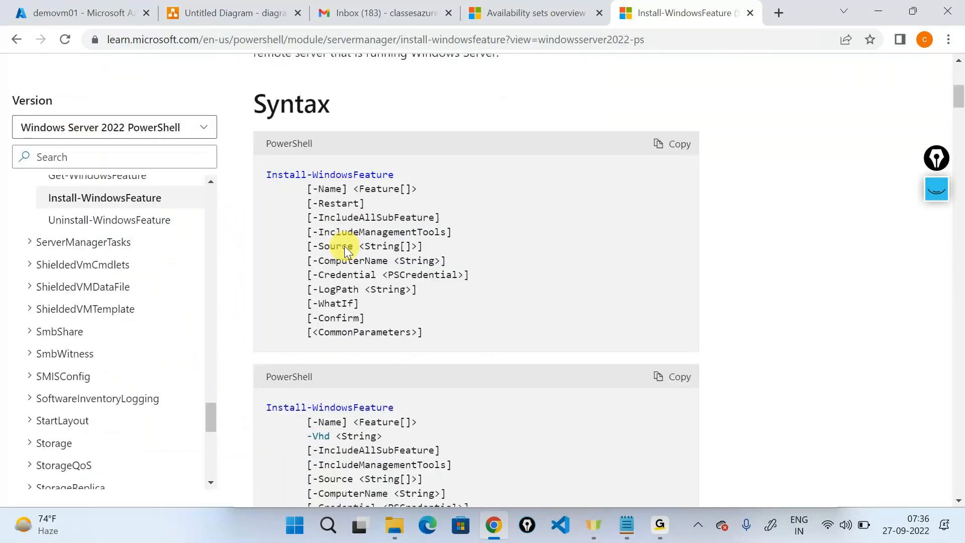
scroll(432, 299, "down", 10)
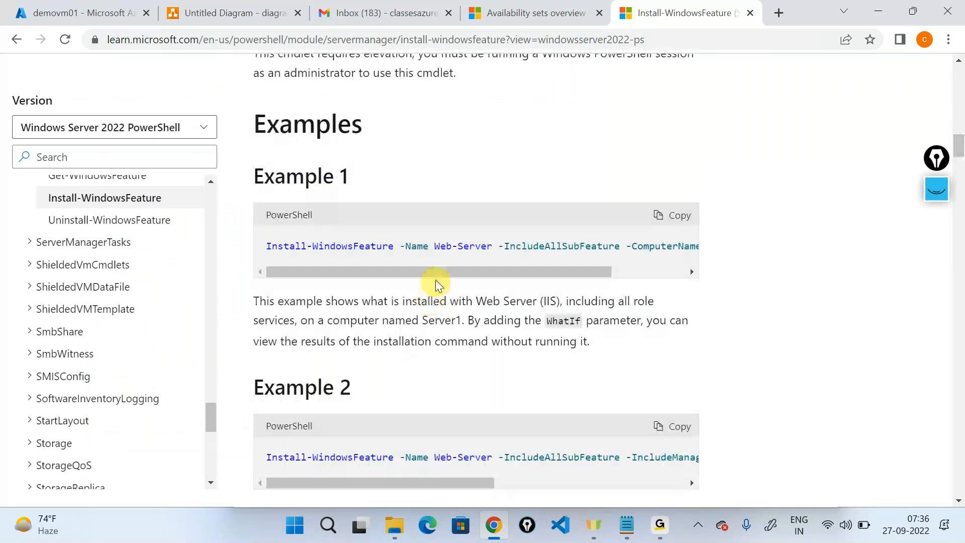
left_click_drag(429, 246, 497, 245)
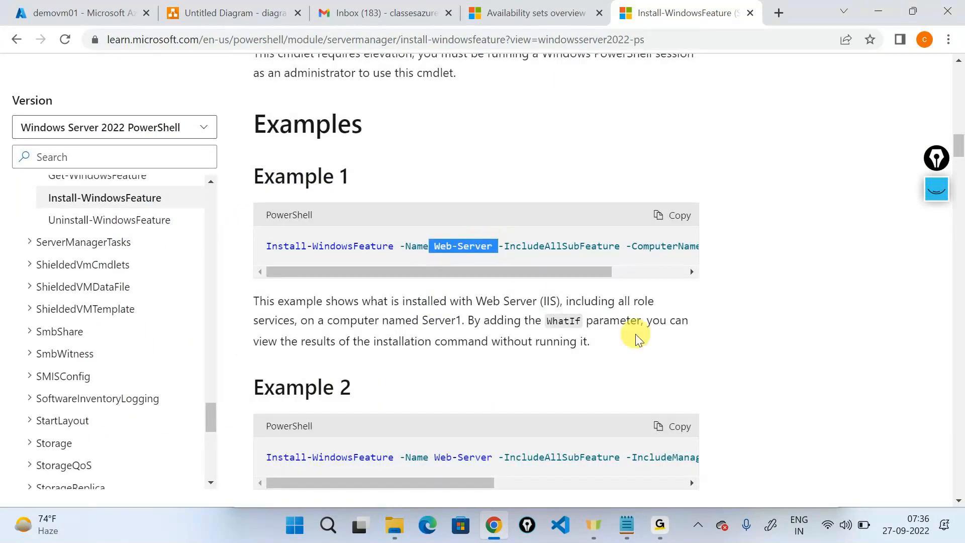
scroll(521, 264, "right", 3)
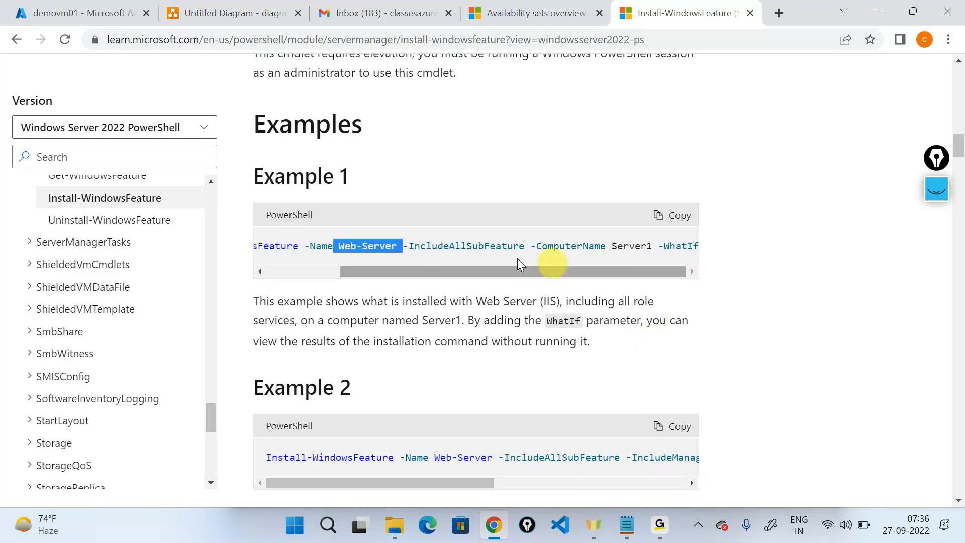
scroll(557, 448, "up", 4)
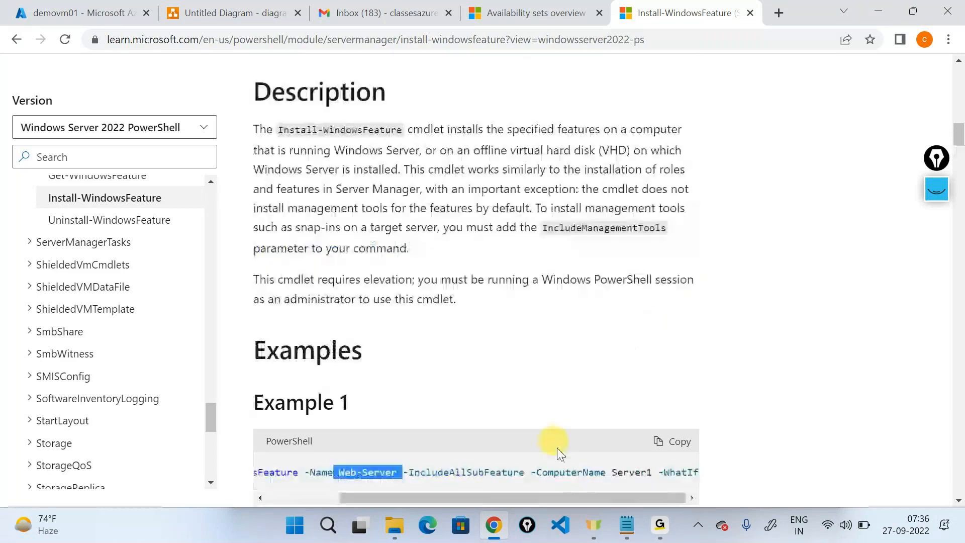
left_click(627, 525)
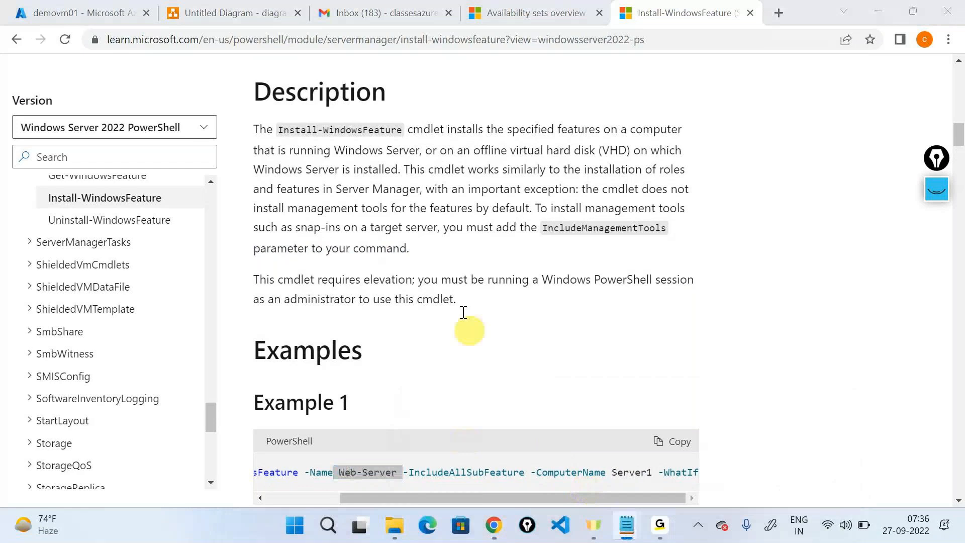
left_click(338, 270)
Step: Maximize Notepad and highlight the Import-Module Servermanager and Install-WindowsFeature 'Web-Server' lines
left_click(789, 156)
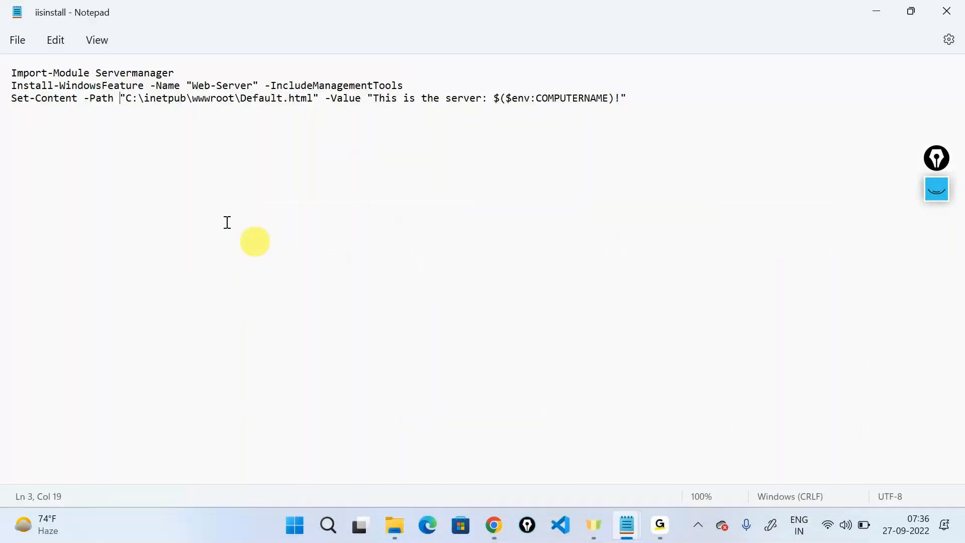
left_click_drag(12, 73, 181, 84)
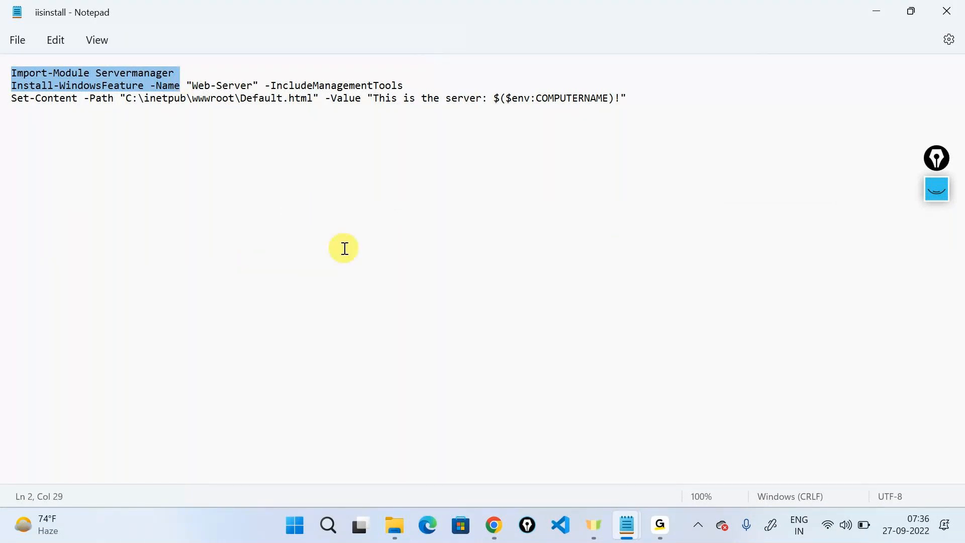
scroll(345, 249, "up", 3, "ctrl")
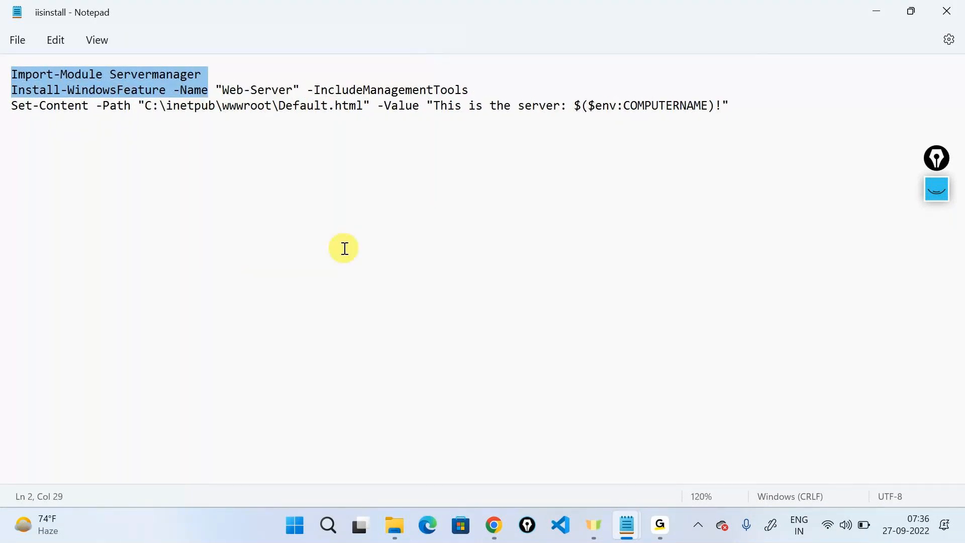
left_click(342, 248)
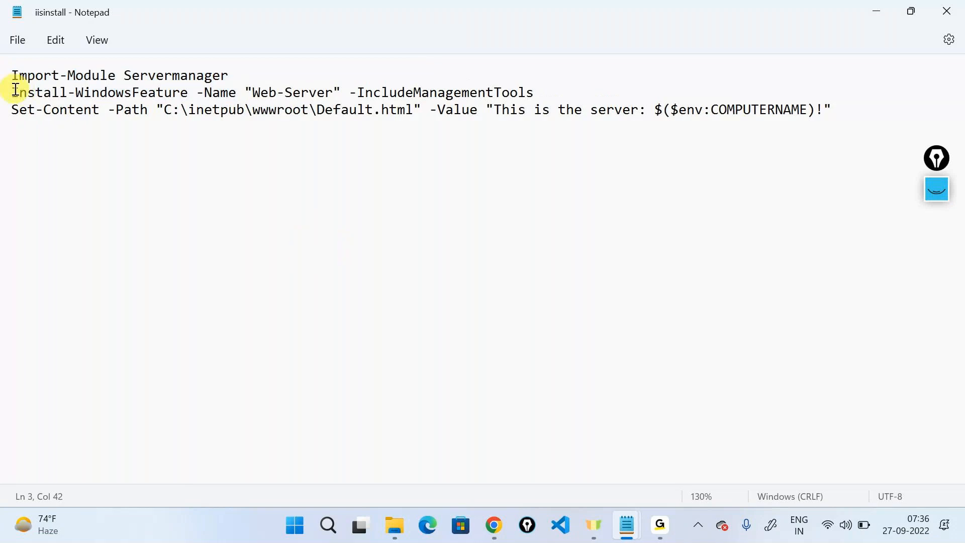
triple_click(41, 94)
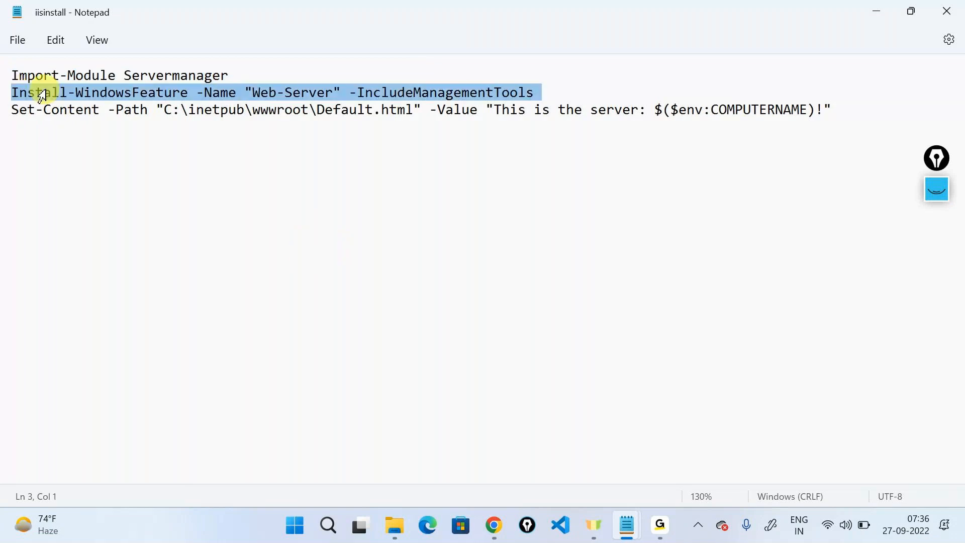
double_click(106, 93)
left_click_drag(245, 94, 345, 97)
left_click(338, 239)
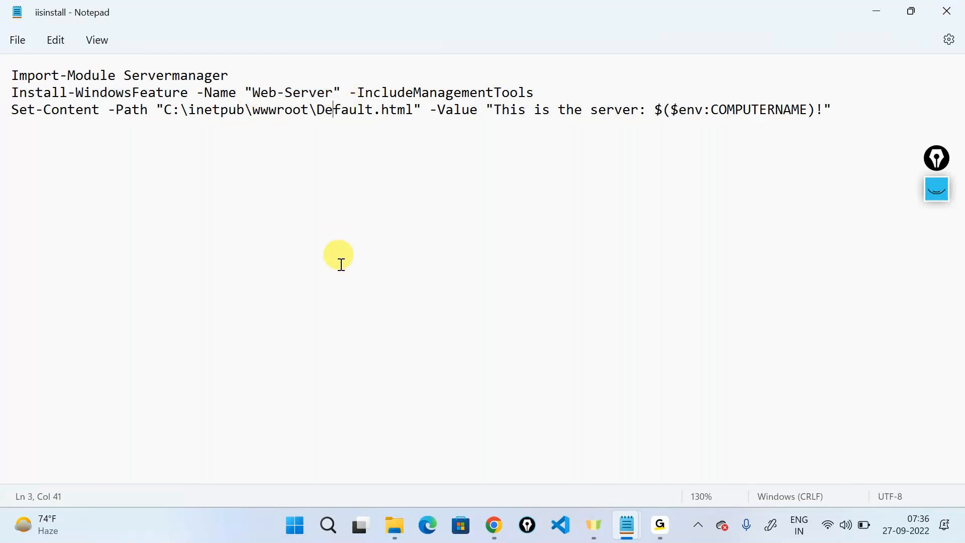
Step: Highlight the Set-Content Default.html path, page text and computer name, then select the whole script
left_click_drag(166, 108, 420, 106)
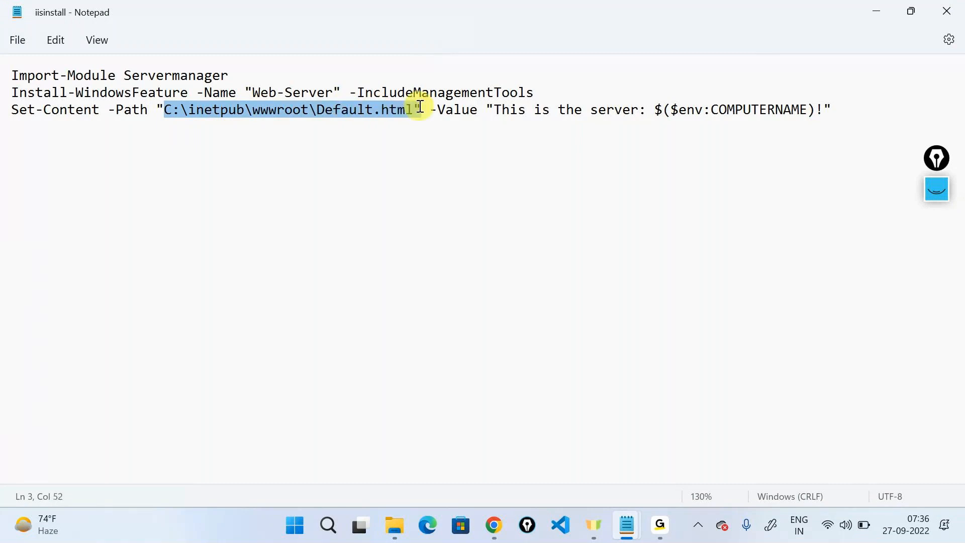
left_click(460, 176)
left_click_drag(497, 109, 711, 111)
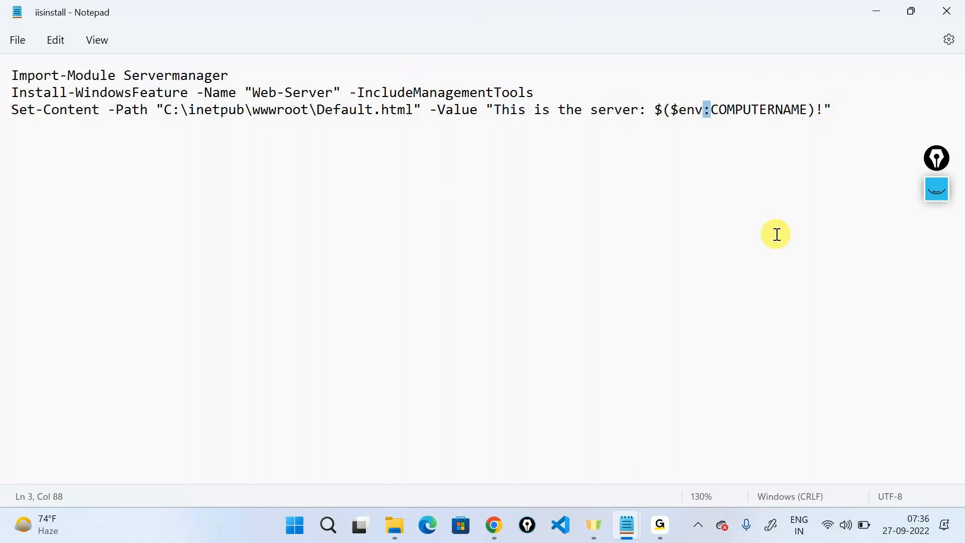
left_click_drag(654, 109, 830, 201)
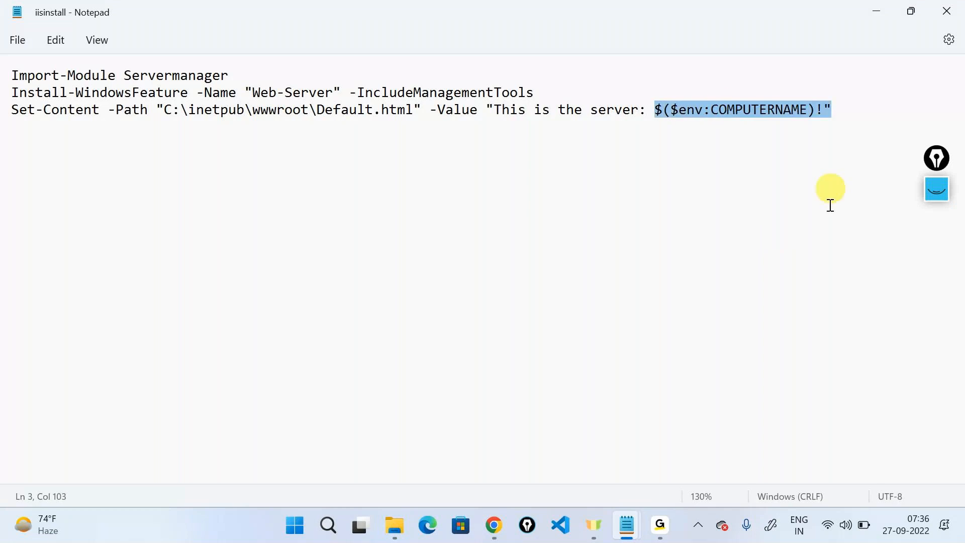
left_click(918, 129)
key("ctrl+a")
key("ctrl+c")
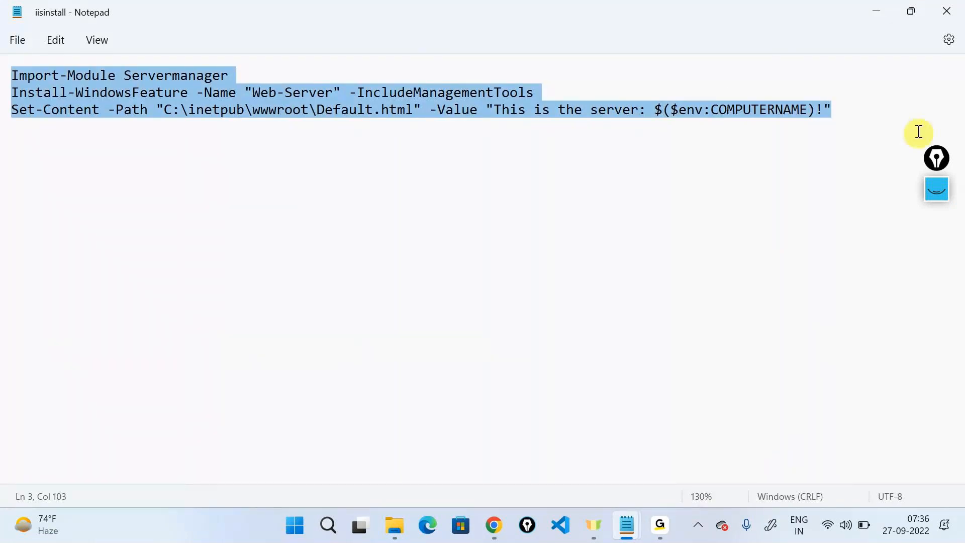
left_click(874, 10)
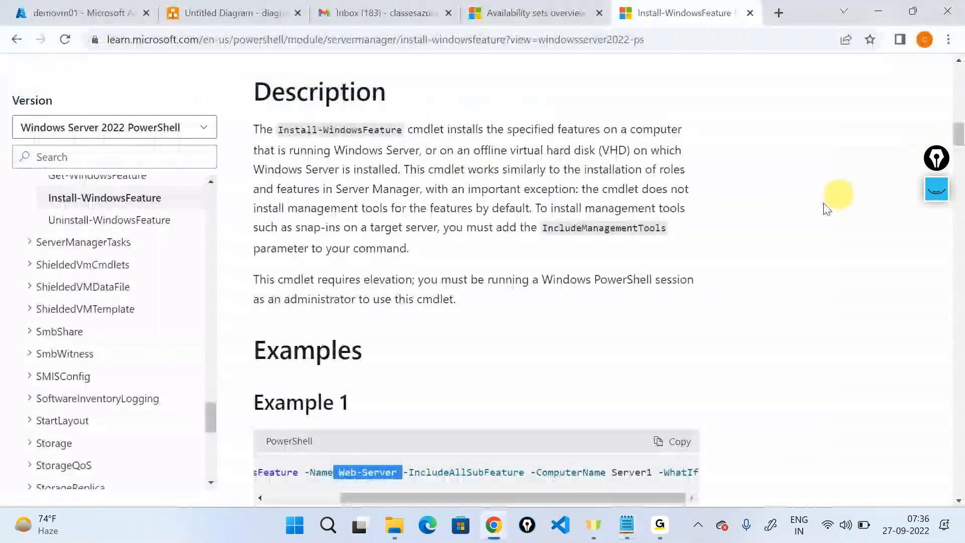
Step: Bring the Chrome window with the Install-WindowsFeature documentation back to the front
left_click(672, 522)
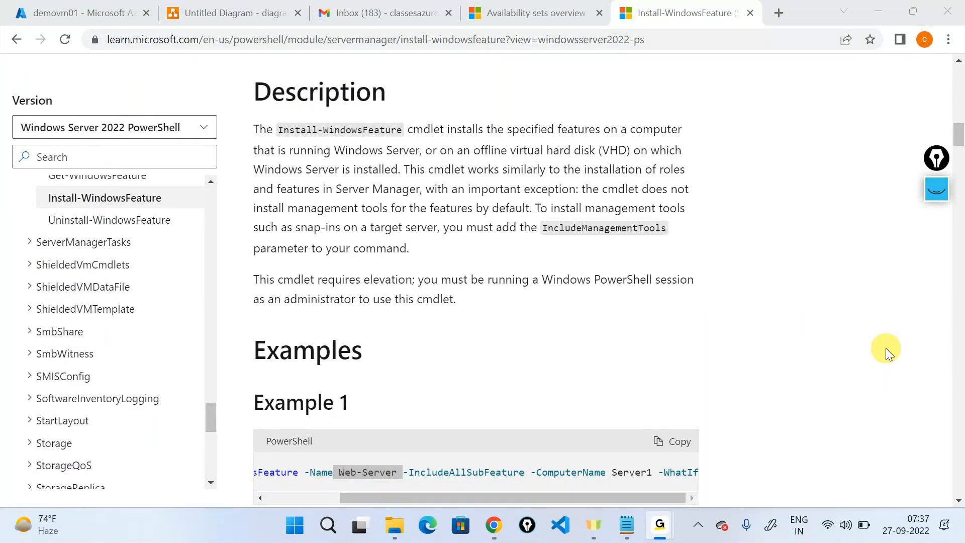
left_click(874, 50)
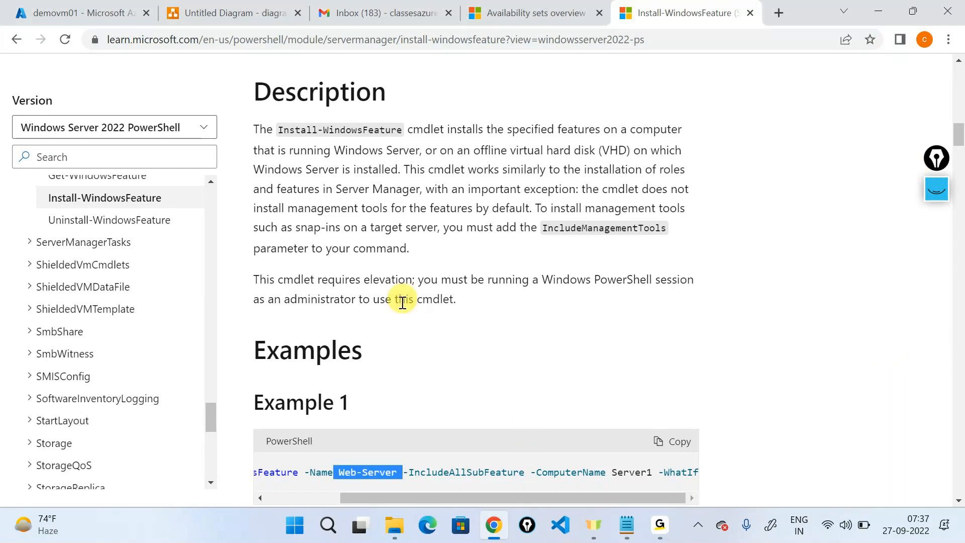
Step: Paste the IIS install script into demovm01's RunPowerShellScript Run command and run it
left_click(133, 9)
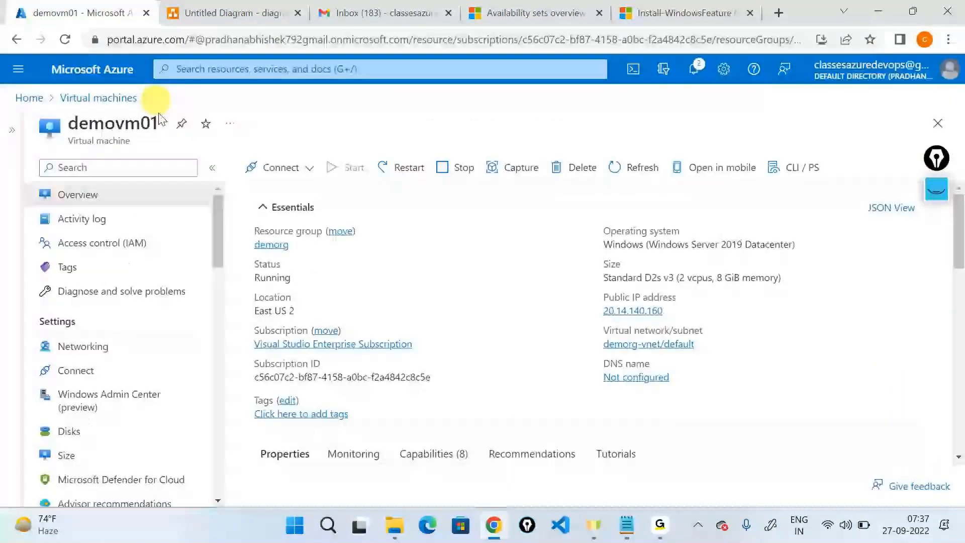
left_click(162, 166)
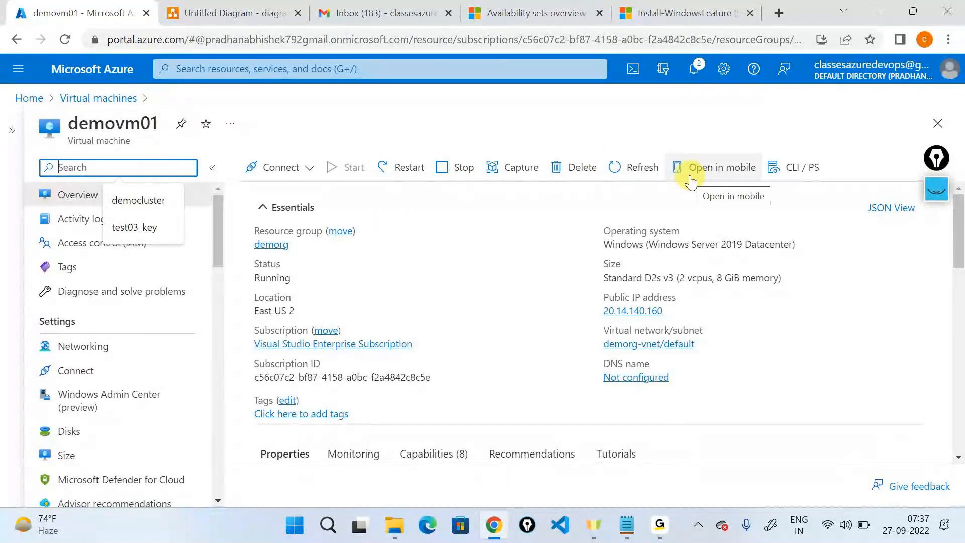
type("run")
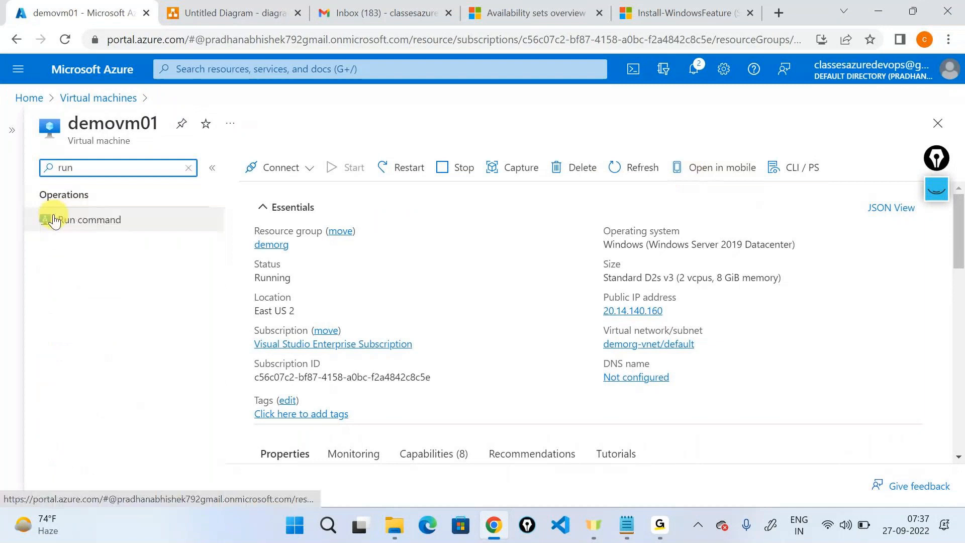
left_click(54, 220)
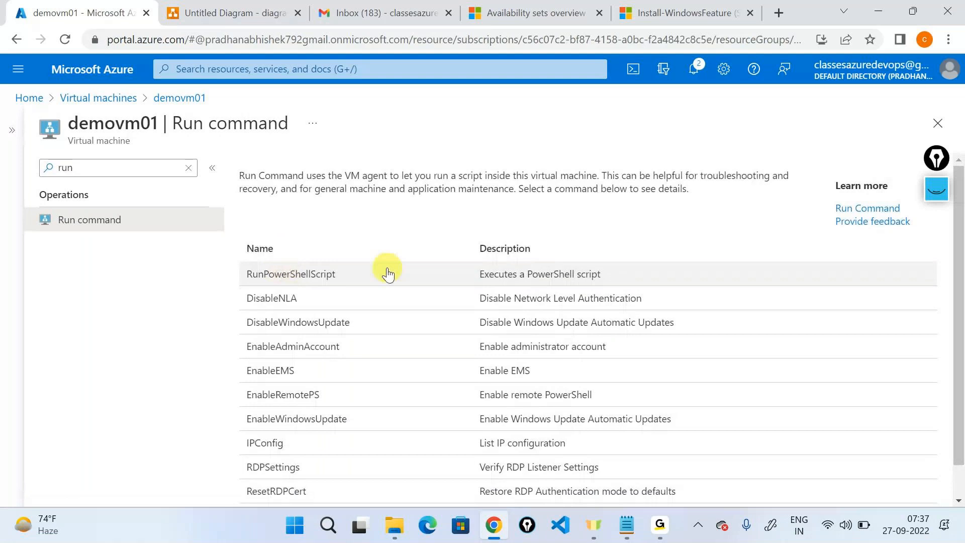
left_click(389, 274)
key("ctrl+v")
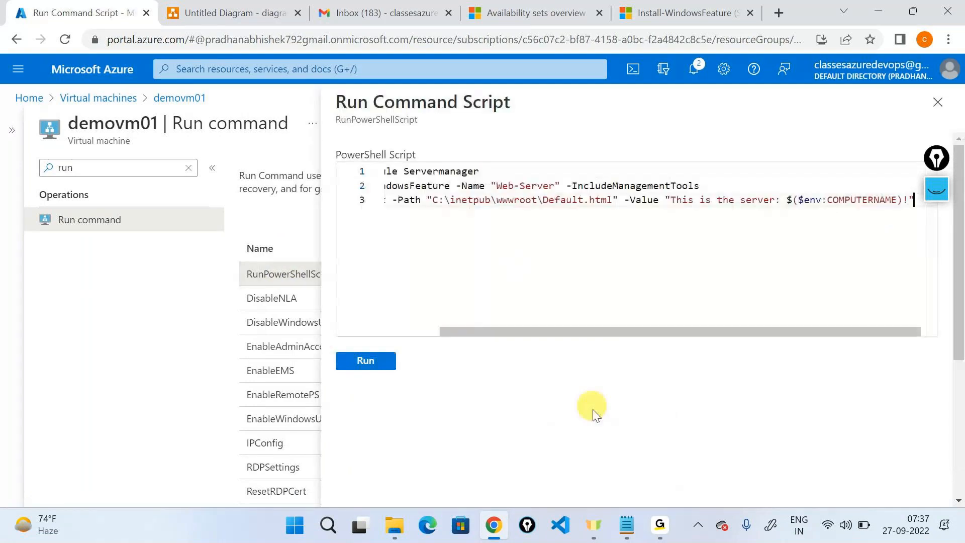
left_click(372, 361)
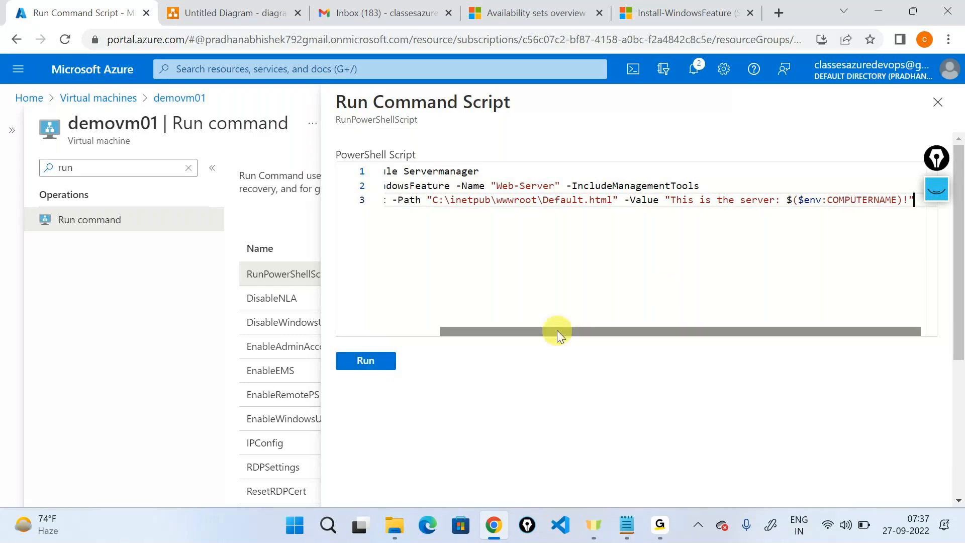
Step: Point out the Import-Module and Set-Content lines in the script pane, then close it
left_click_drag(557, 330, 364, 338)
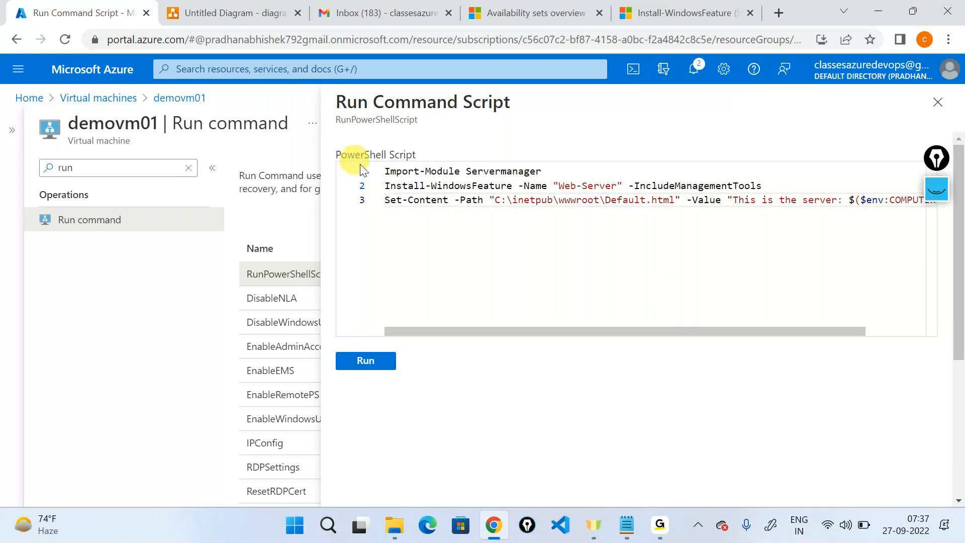
left_click_drag(556, 171, 339, 155)
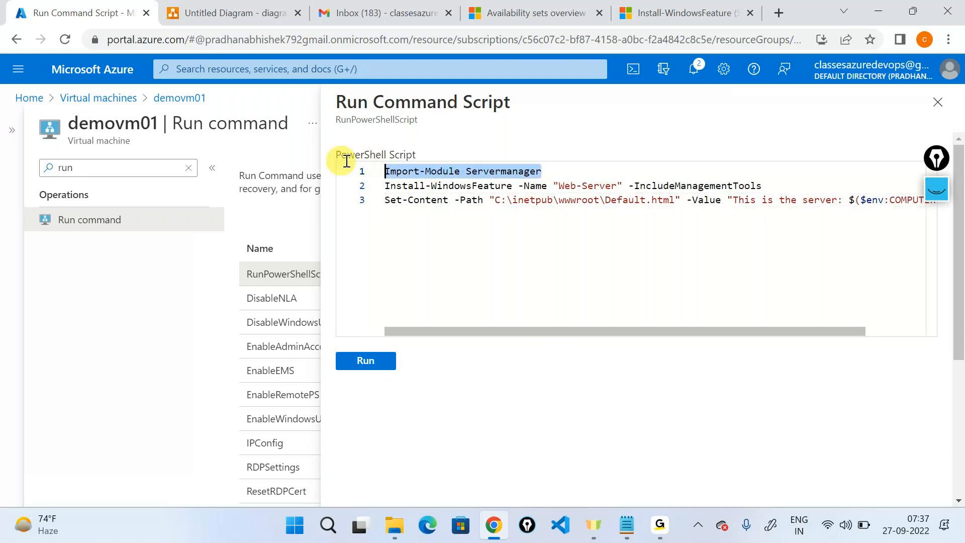
triple_click(496, 204)
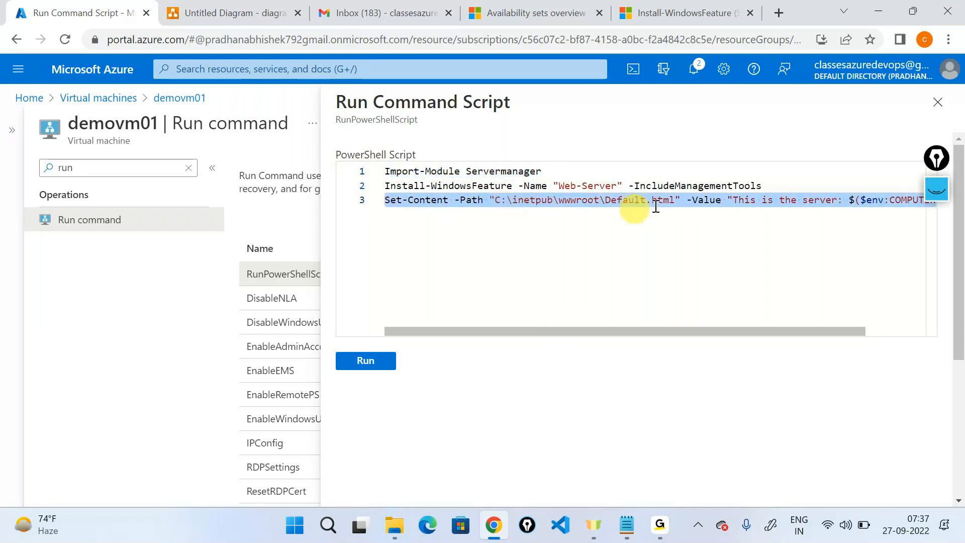
left_click(699, 192)
left_click_drag(701, 214, 702, 215)
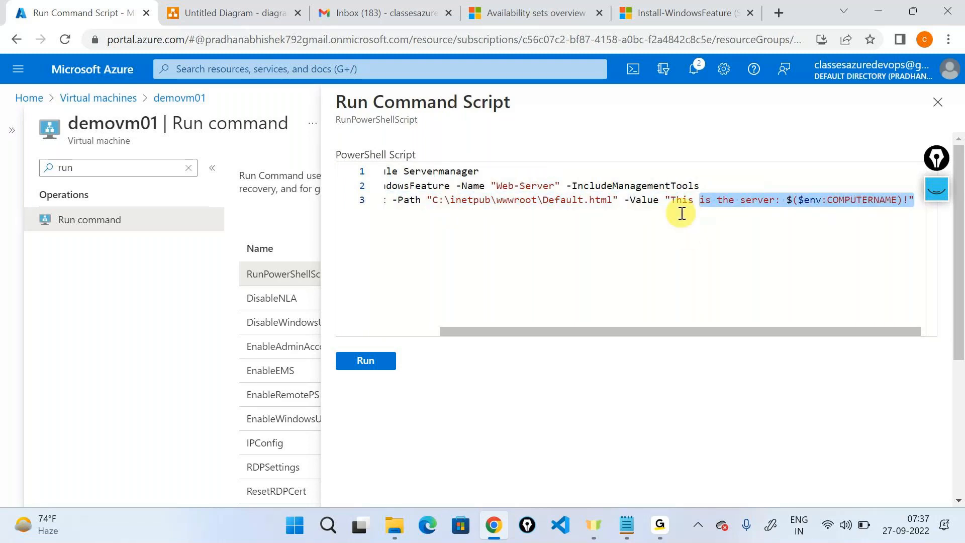
left_click_drag(724, 329, 377, 257)
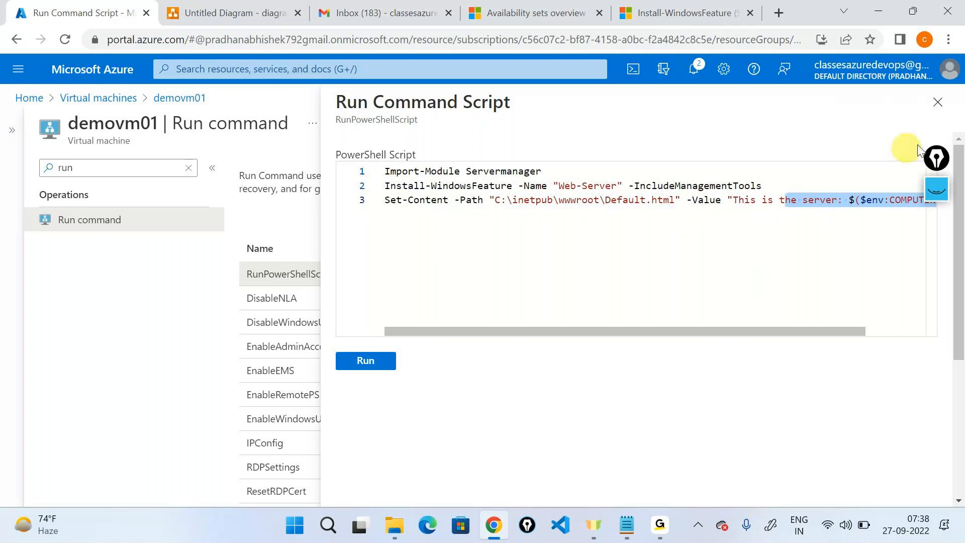
left_click(938, 102)
Step: Paste the three-line IIS setup script into demovm02's RunPowerShellScript Run command
left_click(124, 97)
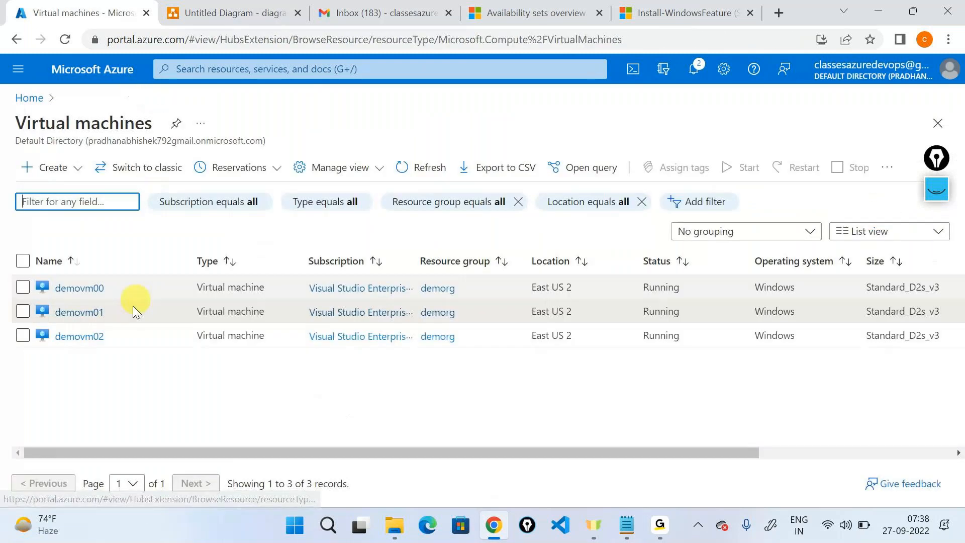
left_click(80, 336)
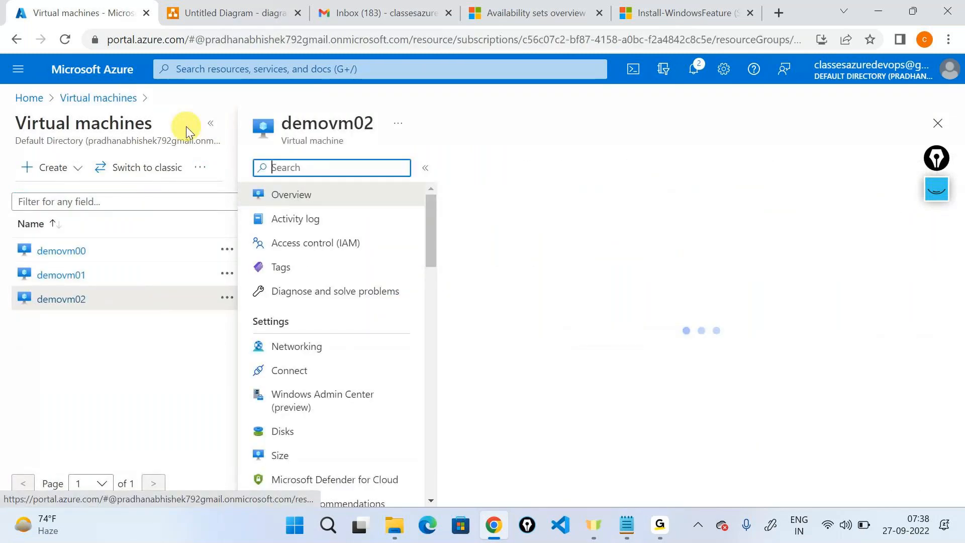
left_click(182, 164)
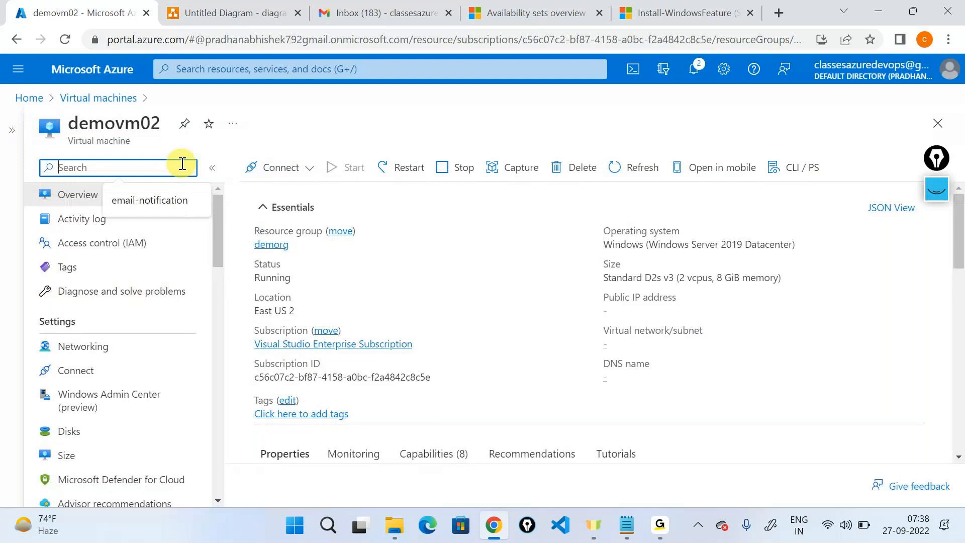
type("run")
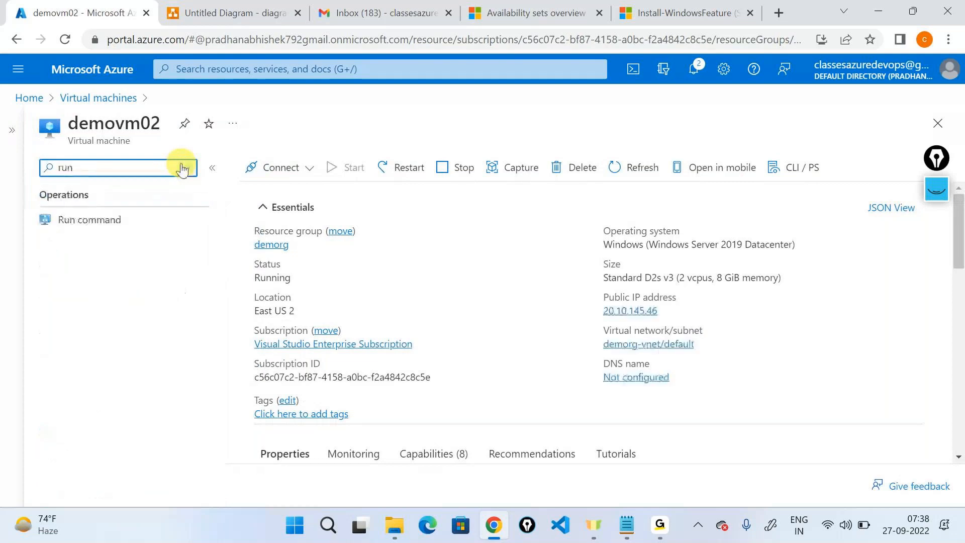
left_click(147, 229)
left_click(282, 274)
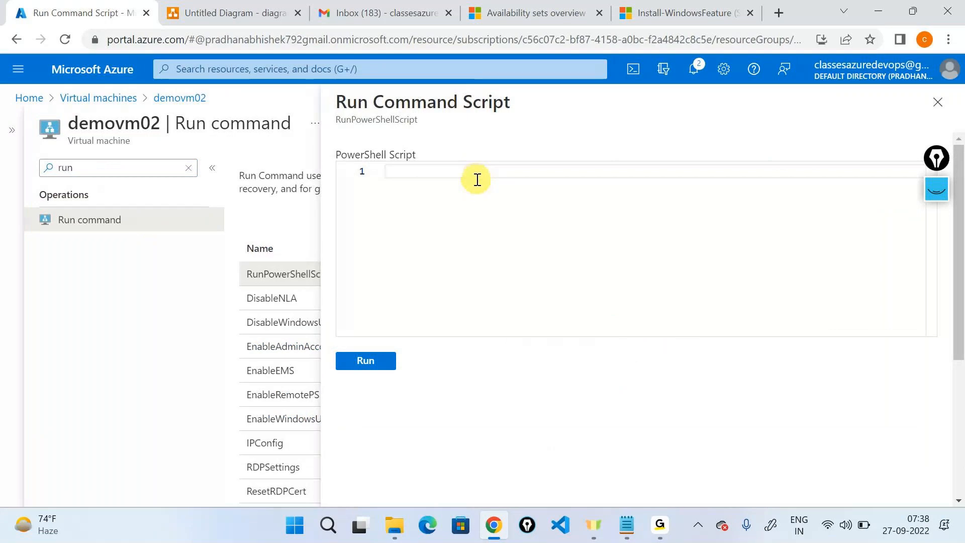
type("Import-Module Servermanager Install-WindowsFeature -Name \"Web-Server\" -IncludeManagementTools Set-Content -Path \"C:\\inetpub\\wwwroot\\Default.html\" -Value \"This is the server: $($env:COMPUTERNAME)!\"")
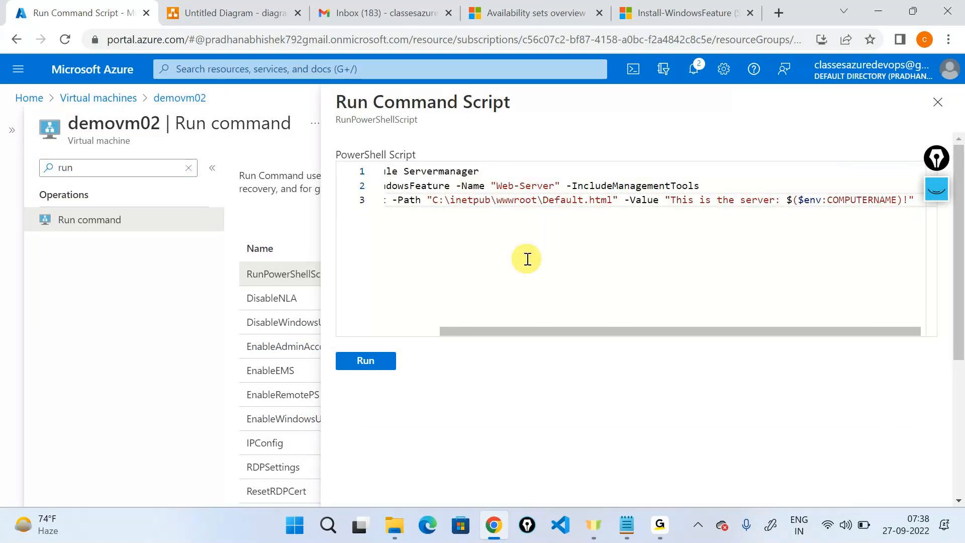
left_click_drag(605, 332, 480, 344)
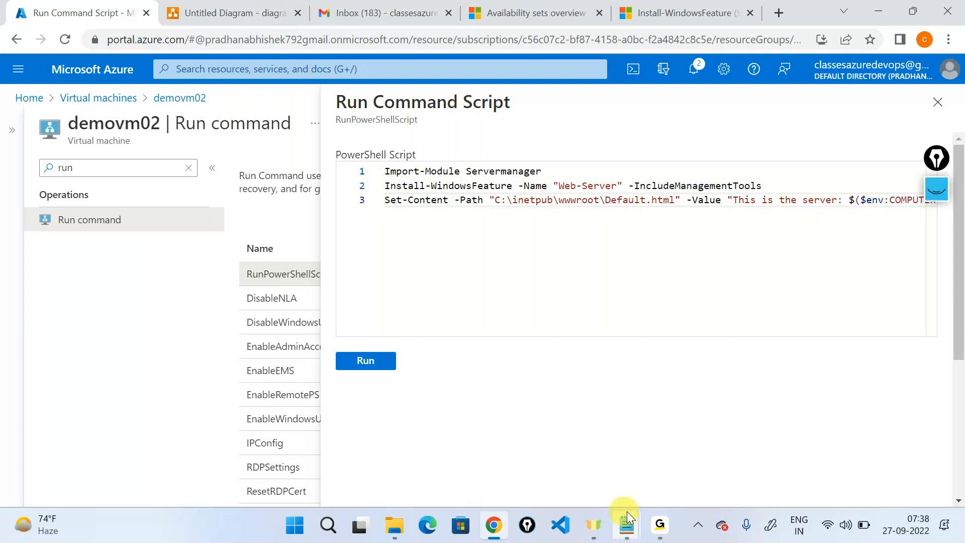
Step: Close the script panel, clear the menu search, and go back to the Virtual machines list
left_click(663, 528)
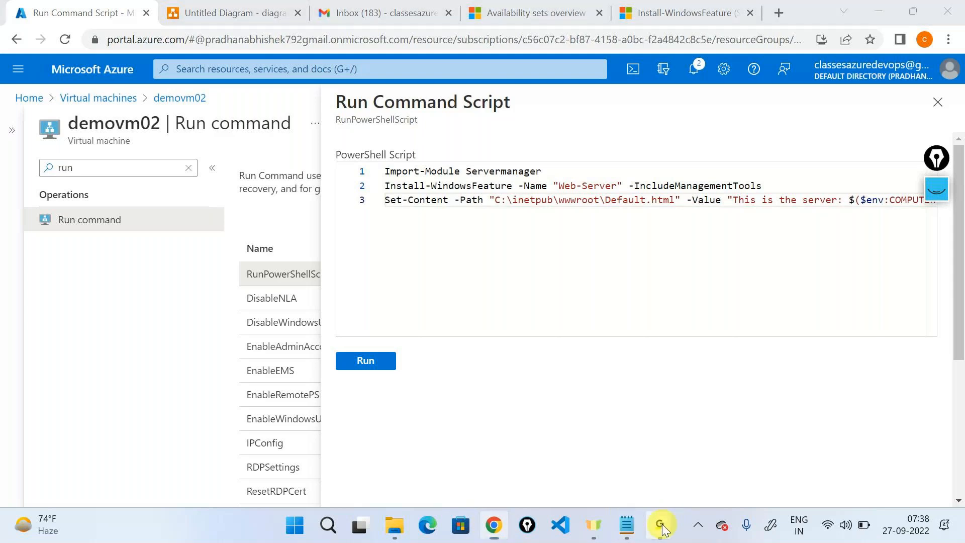
left_click(703, 429)
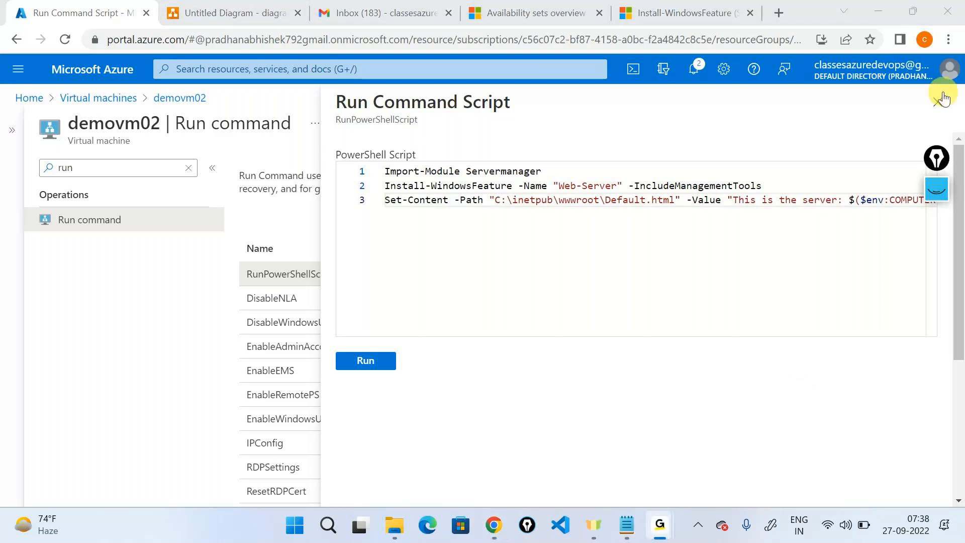
left_click(870, 9)
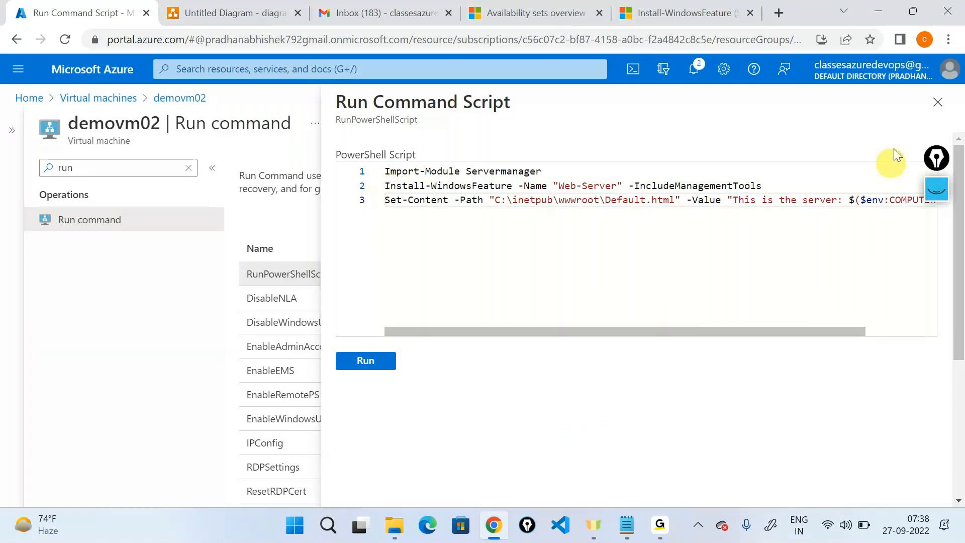
left_click(936, 102)
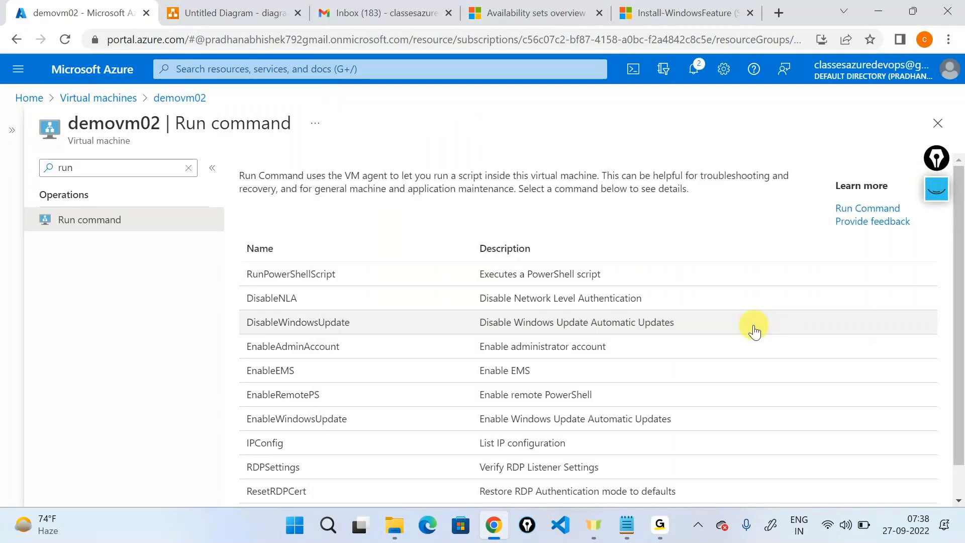
left_click(188, 168)
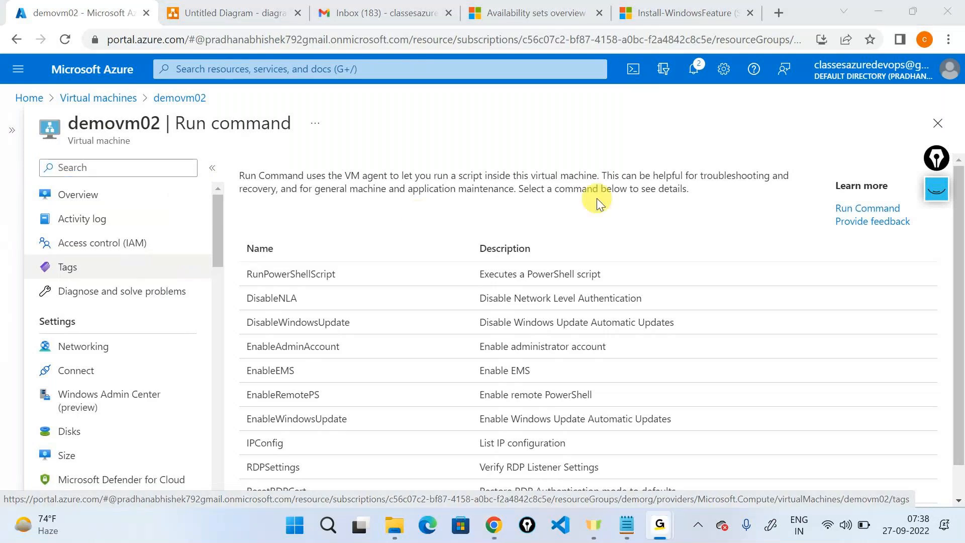
left_click(879, 15)
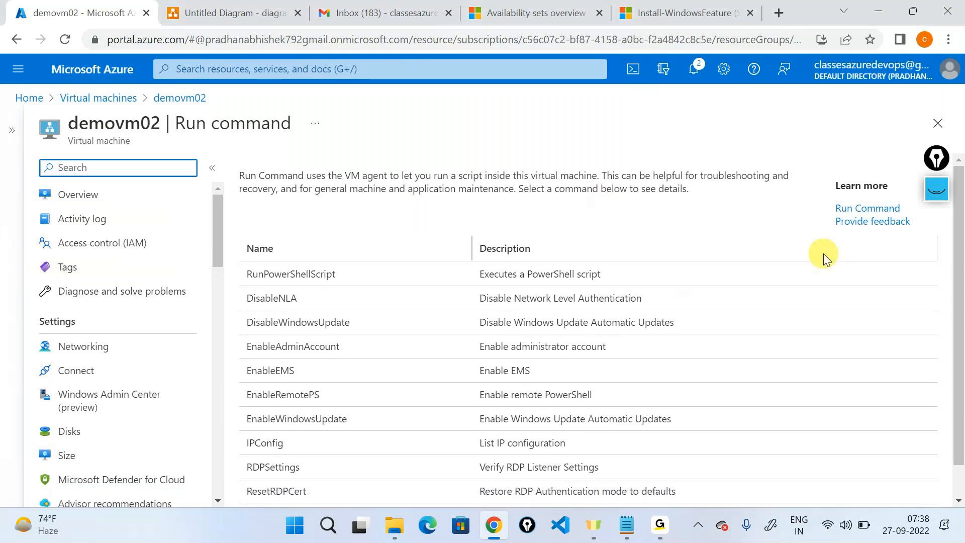
left_click(102, 98)
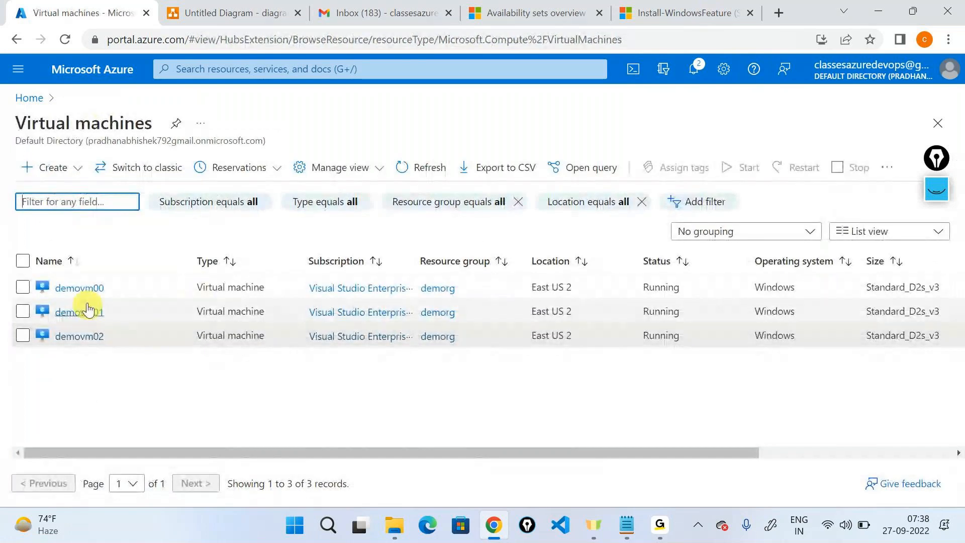
Step: Copy demovm01's public IP and load 20.14.140.160/default.html in a new tab, selecting its greeting
left_click(88, 309)
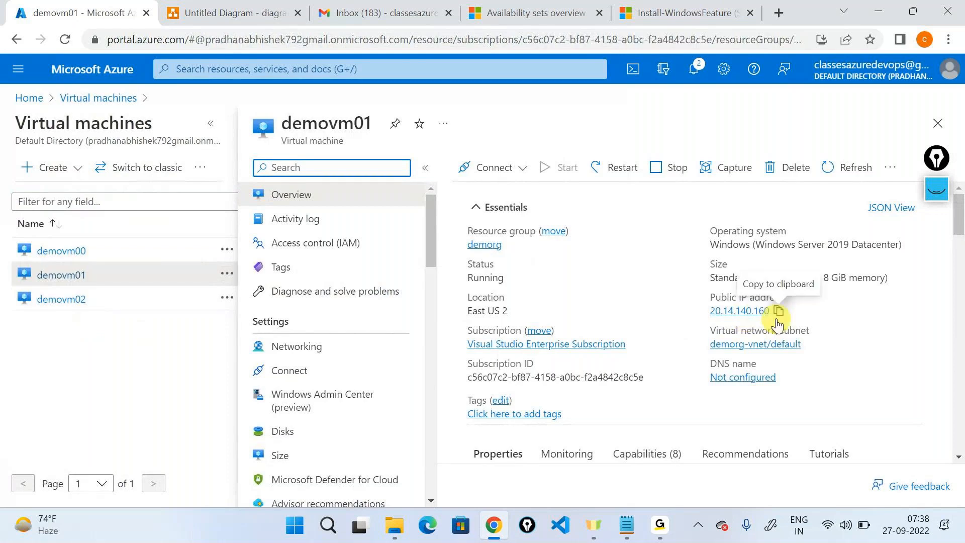
left_click(779, 312)
key("ctrl+t")
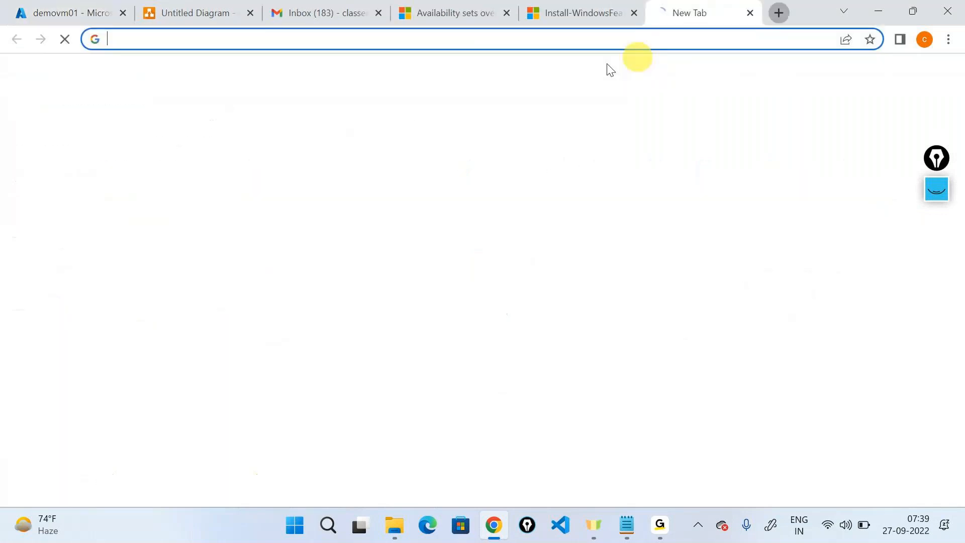
key("ctrl+v")
type("/")
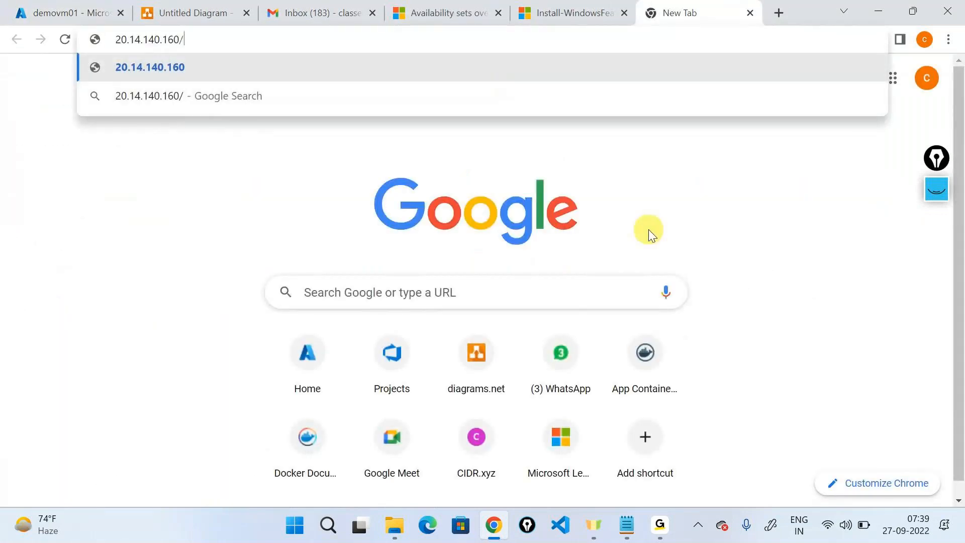
type("default.")
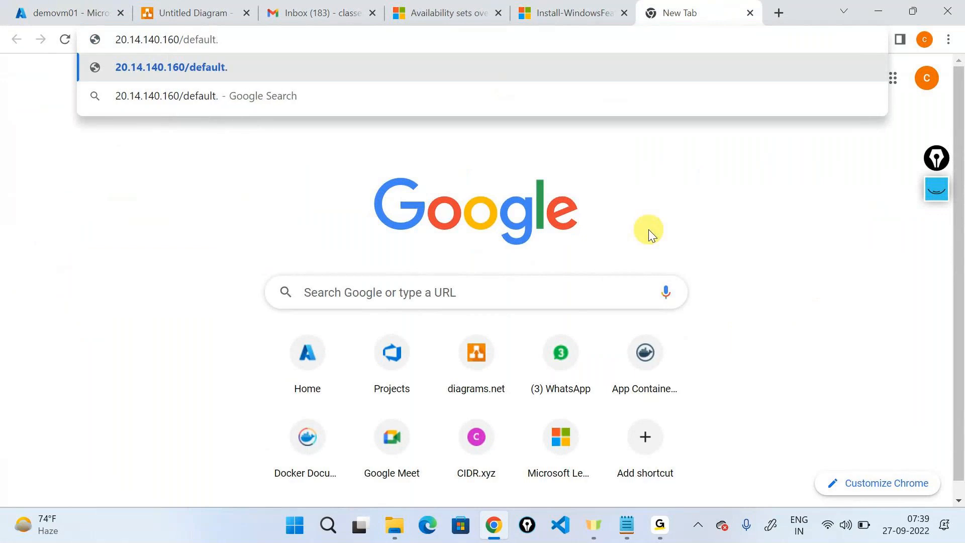
type("html")
key("Return")
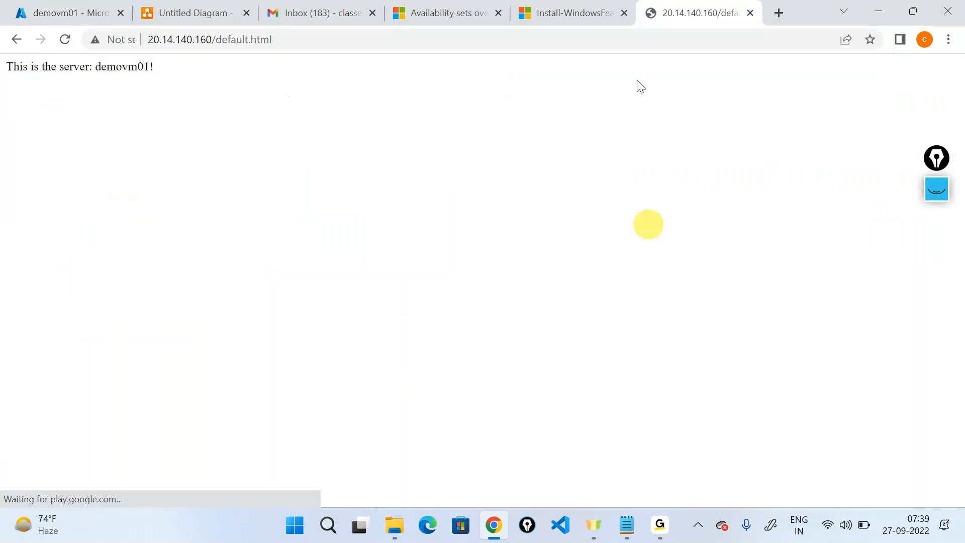
triple_click(98, 67)
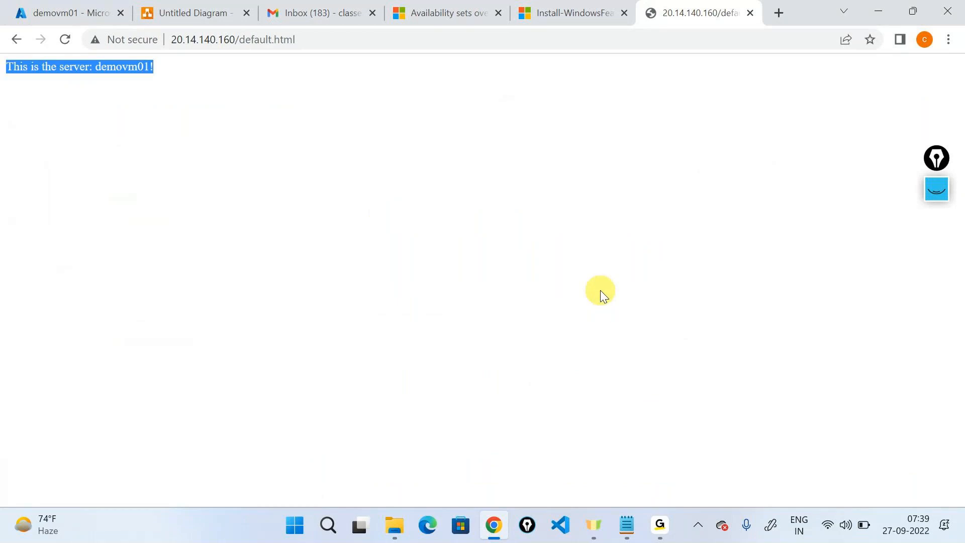
Step: Copy demovm02's public IP and start entering its /default.html address in the web page tab
left_click(65, 12)
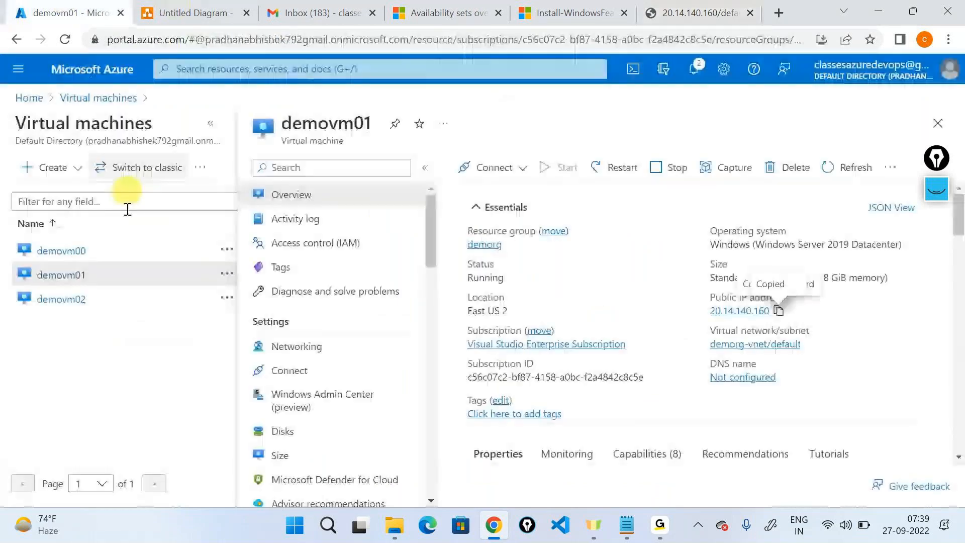
left_click(81, 299)
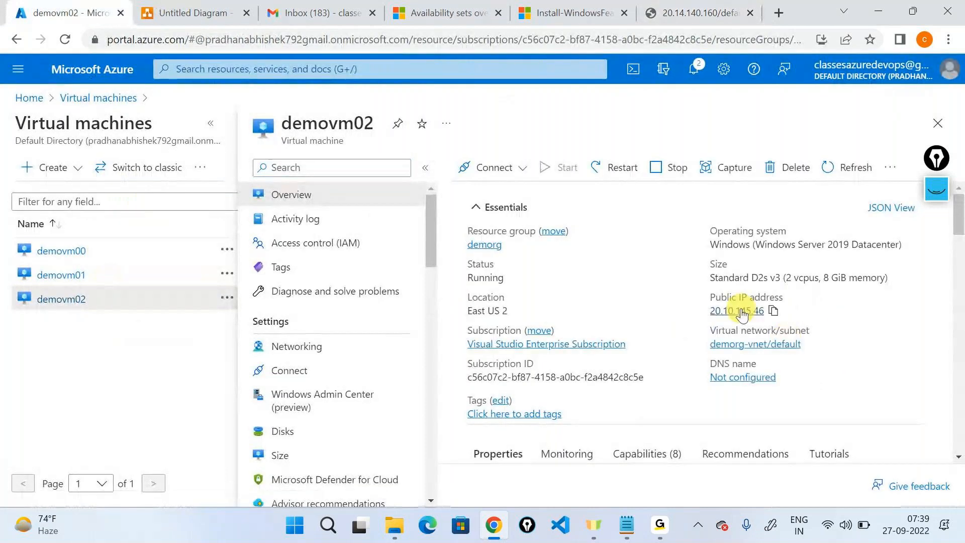
left_click(773, 312)
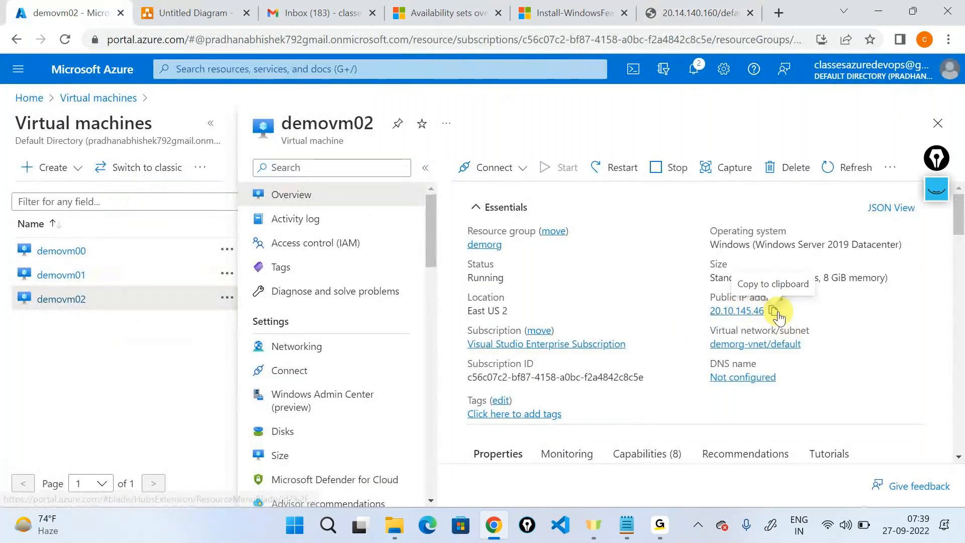
left_click(699, 13)
left_click(472, 39)
key("BackSpace")
key("ctrl+v")
type("/defa")
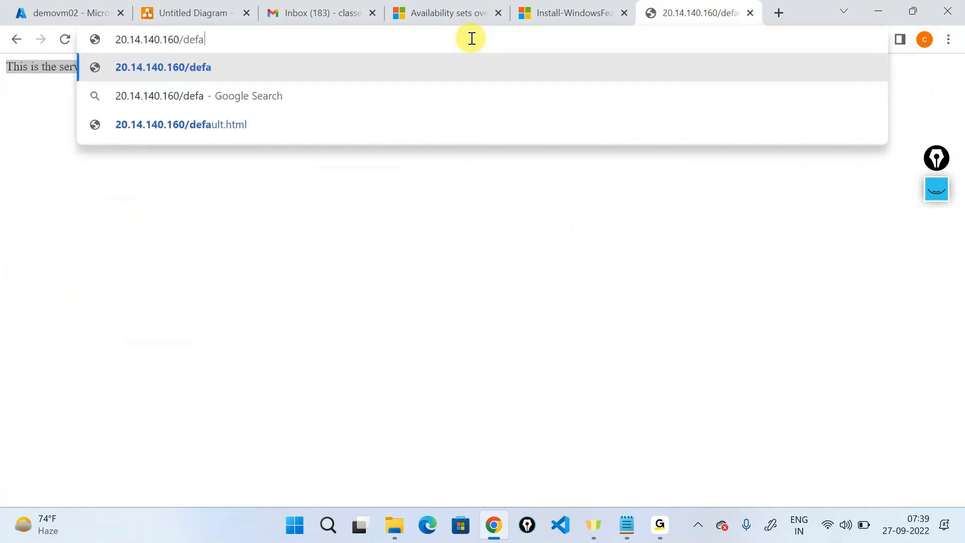
key("Down")
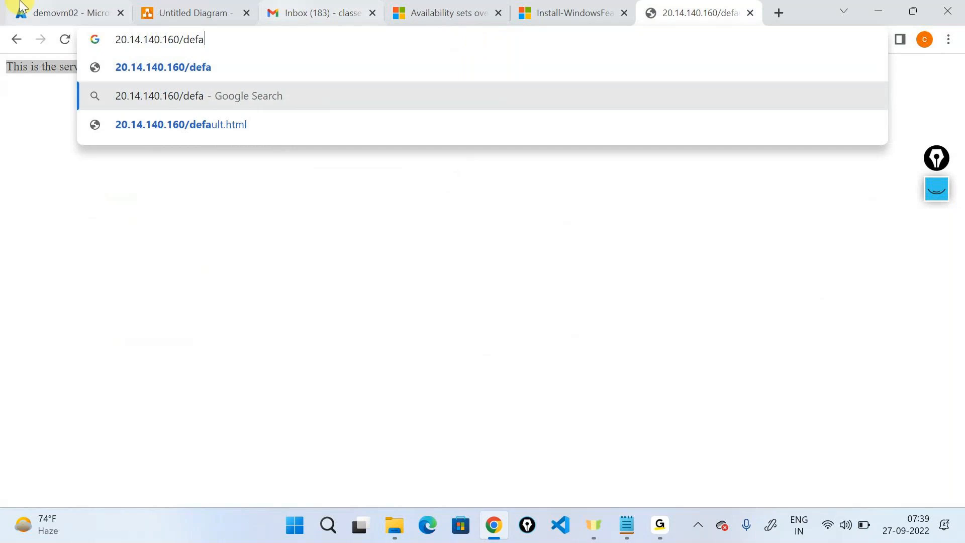
Step: Recopy demovm02's IP and load 20.10.145.46/default.html, selecting the 'This is the server: demovm02!' line
left_click(63, 12)
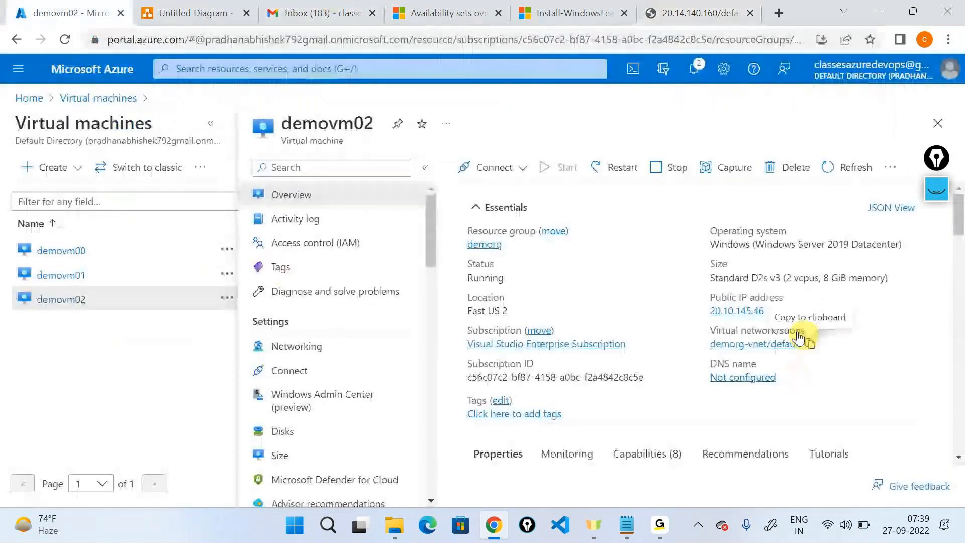
left_click(775, 310)
left_click(699, 13)
left_click(475, 44)
key("BackSpace")
key("ctrl+v")
type("/default.html")
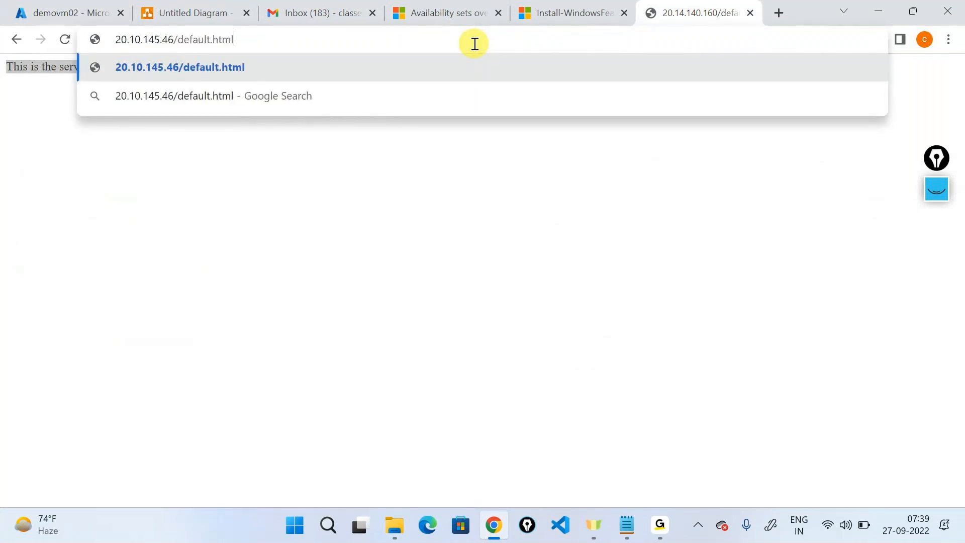
key("Return")
left_click_drag(205, 147, 2, 16)
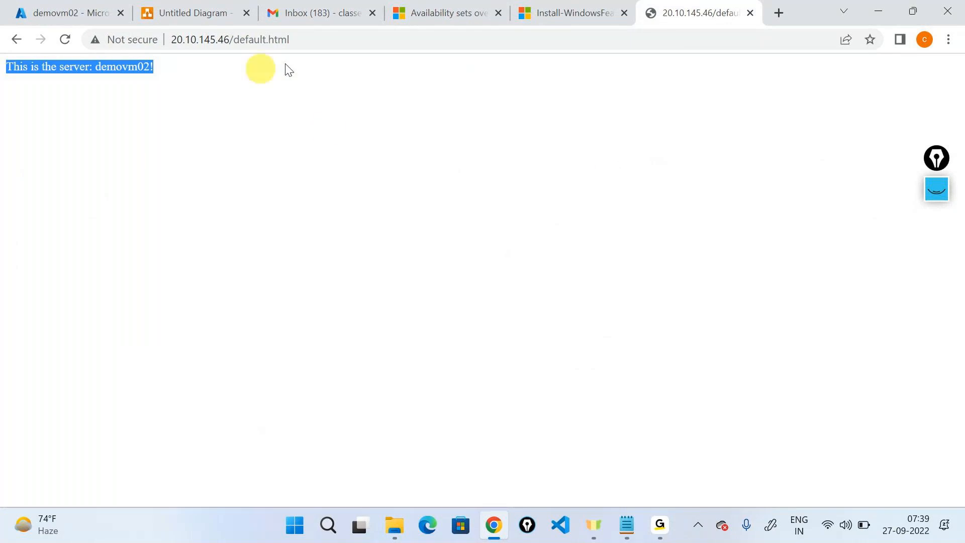
Step: Add a 'default.html' text label beside the middle VM, then highlight 'demovm02!' on its page
left_click(197, 7)
left_click(454, 143)
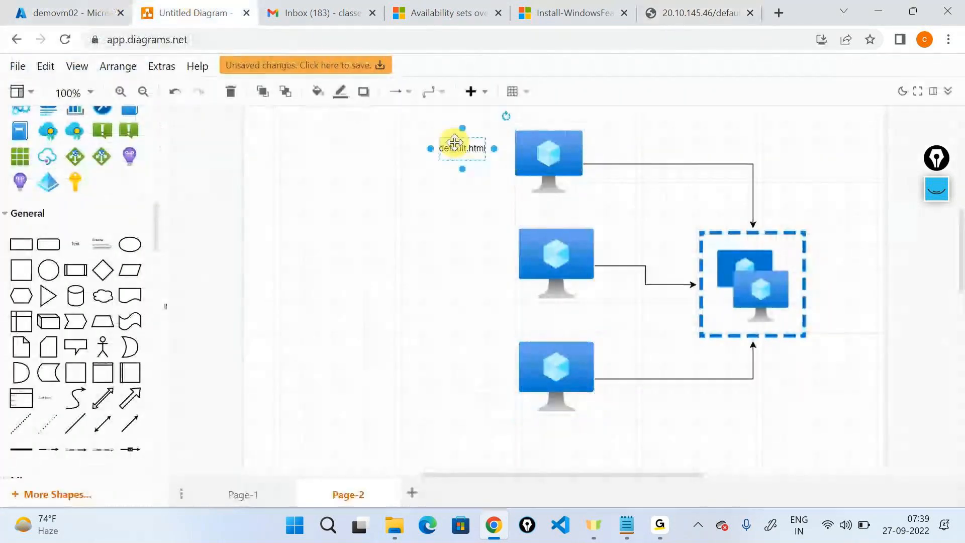
left_click_drag(76, 245, 436, 265)
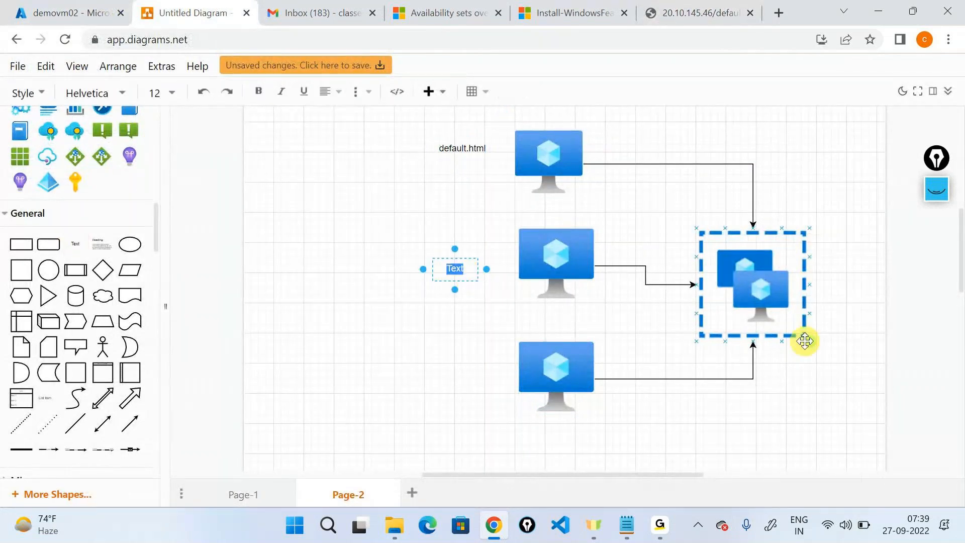
type("default.html")
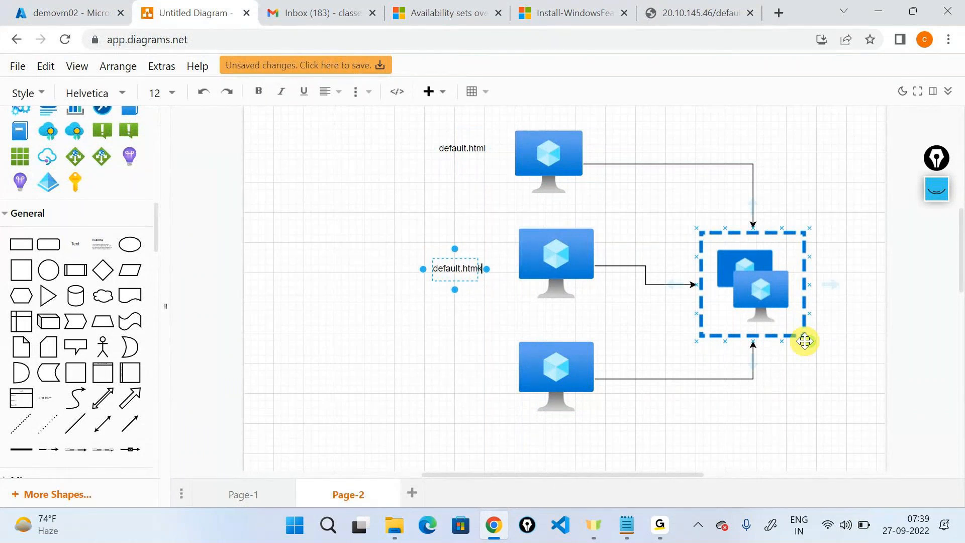
left_click(699, 12)
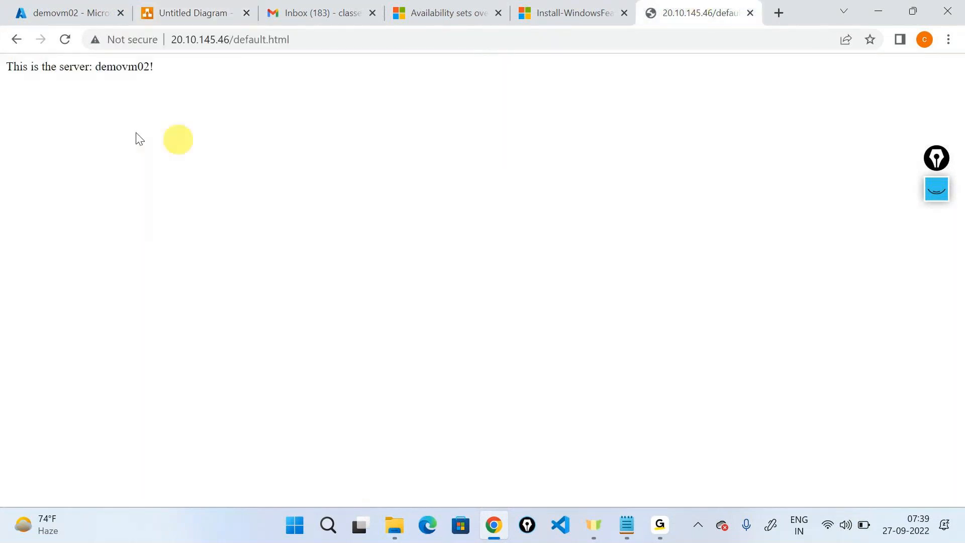
left_click_drag(94, 62, 262, 92)
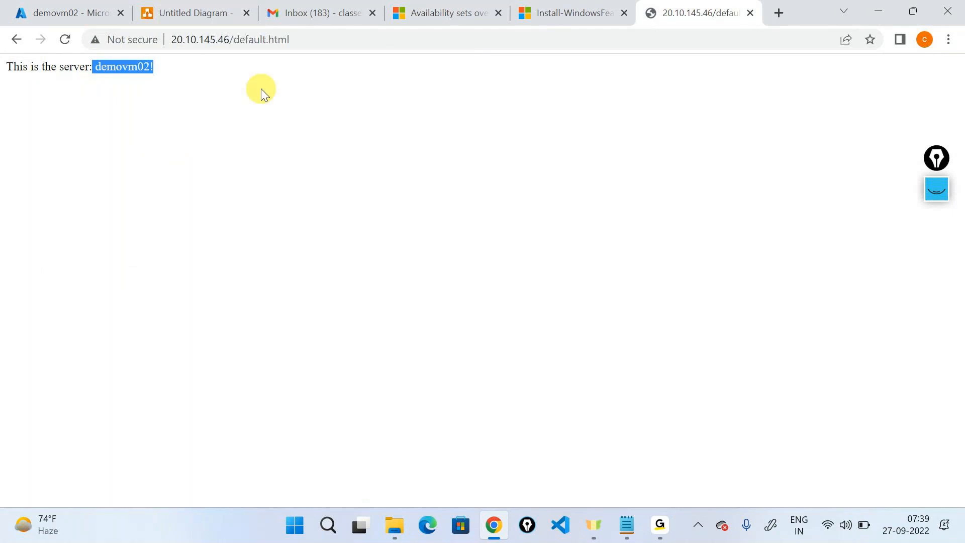
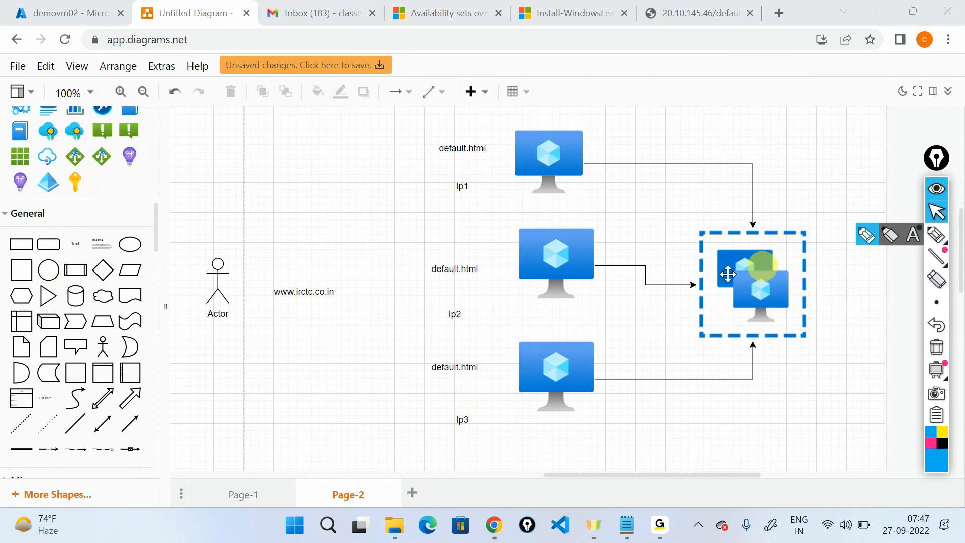
Step: Sketch three freehand pen arrows from the Actor toward the VMs, then clear the ink
left_click(728, 274)
left_click(937, 235)
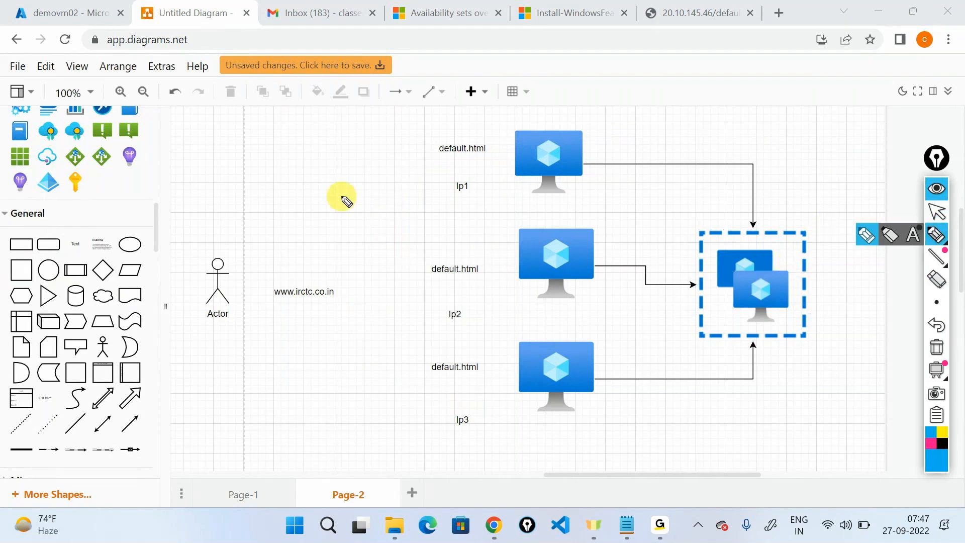
left_click_drag(245, 274, 396, 208)
left_click_drag(268, 272, 403, 286)
mouse_move(221, 309)
left_mouse_down()
mouse_move(407, 407)
mouse_move(403, 380)
left_mouse_up()
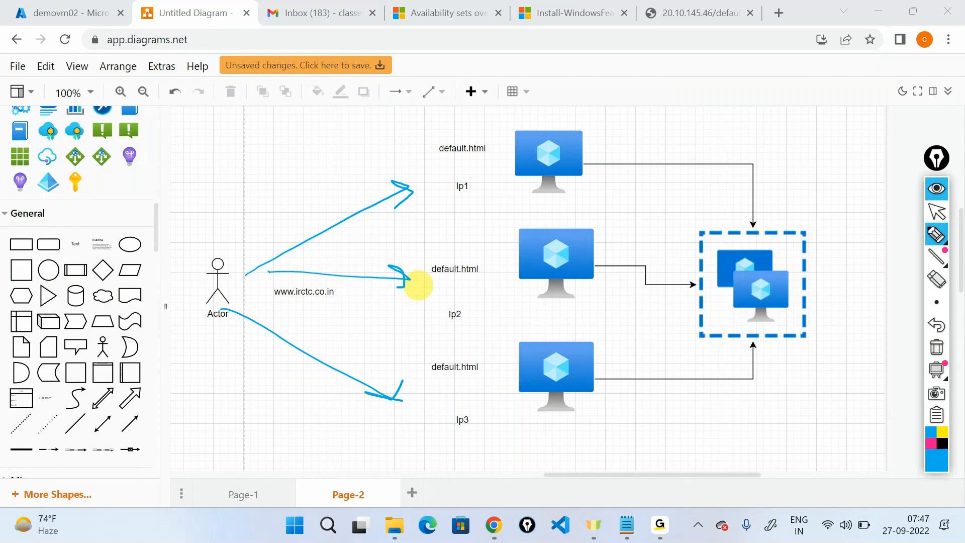
left_click(948, 209)
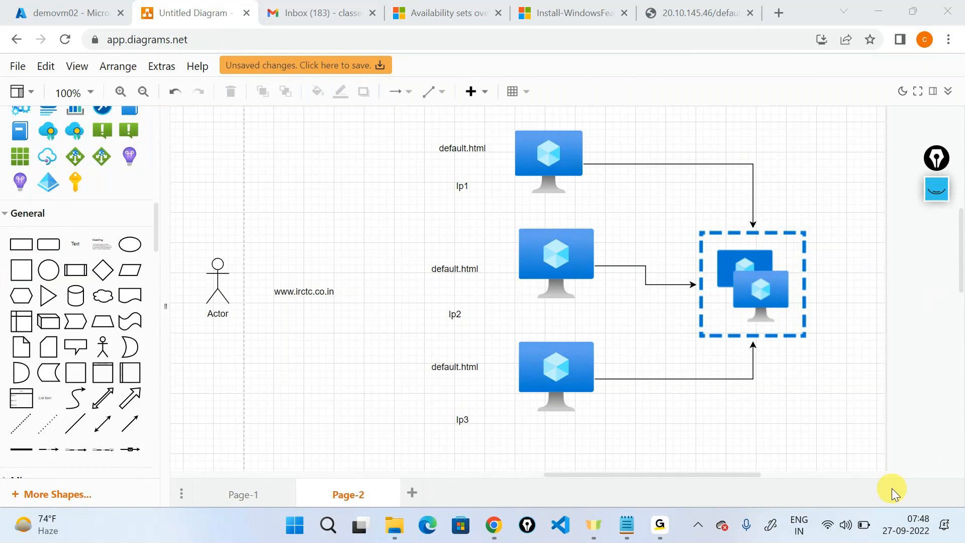
left_click(947, 185)
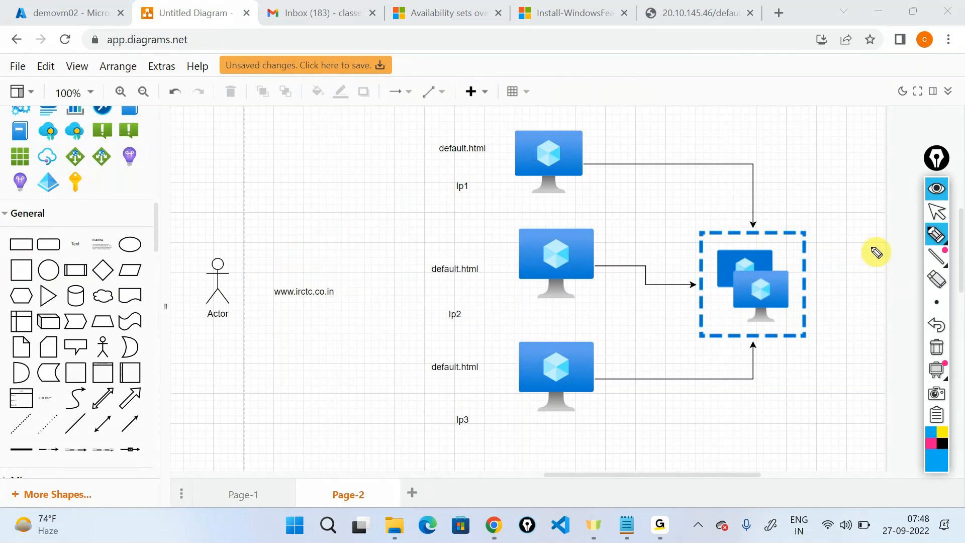
left_click_drag(339, 286, 436, 204)
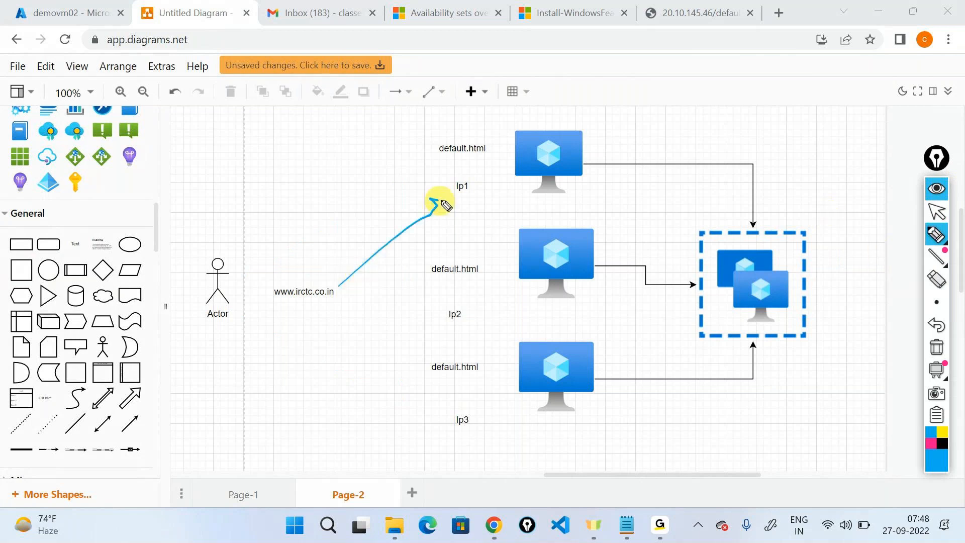
left_click_drag(309, 273, 301, 269)
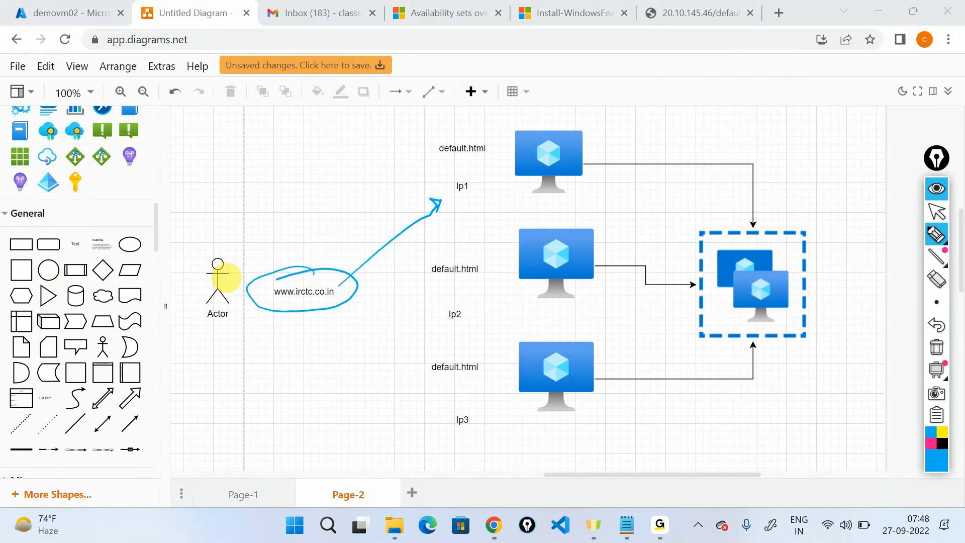
left_click_drag(367, 294, 415, 331)
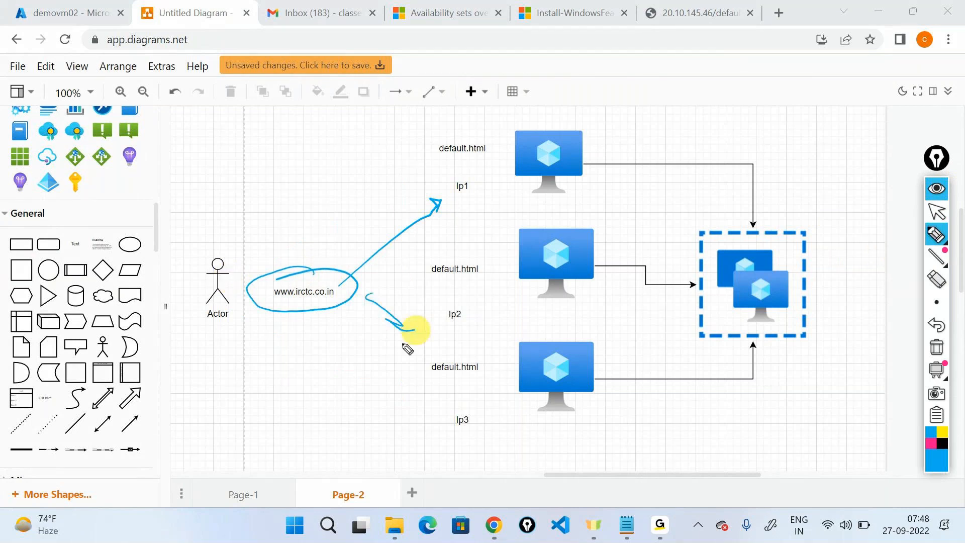
left_click_drag(342, 372, 413, 428)
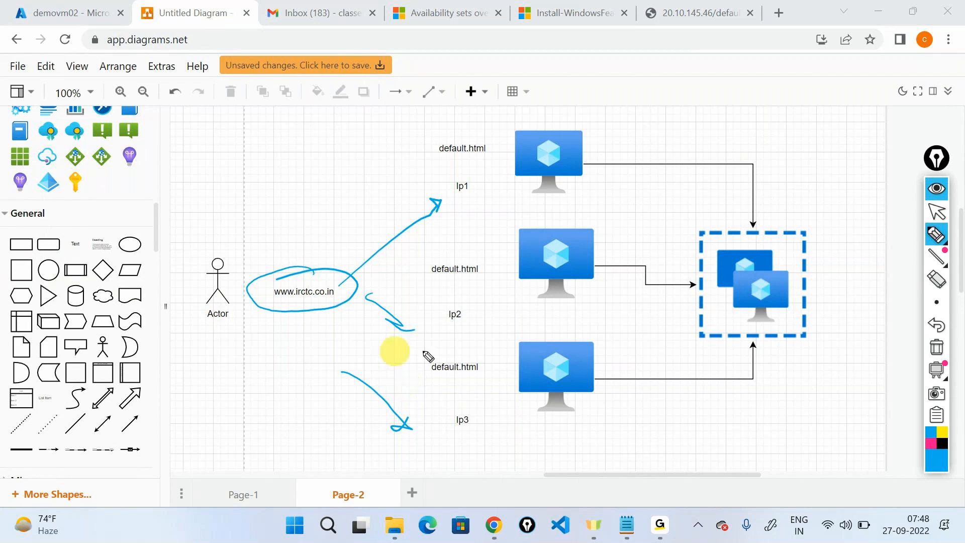
left_click(936, 347)
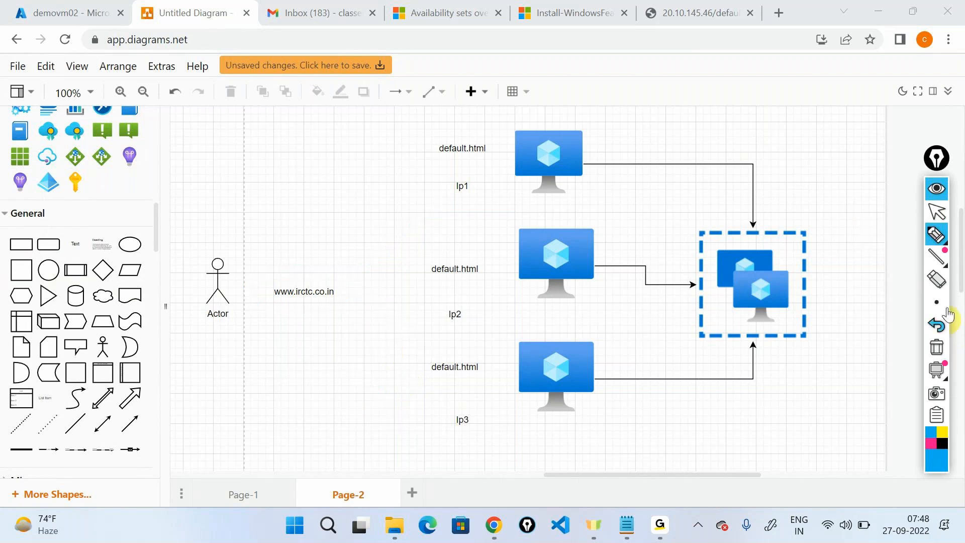
left_click(938, 213)
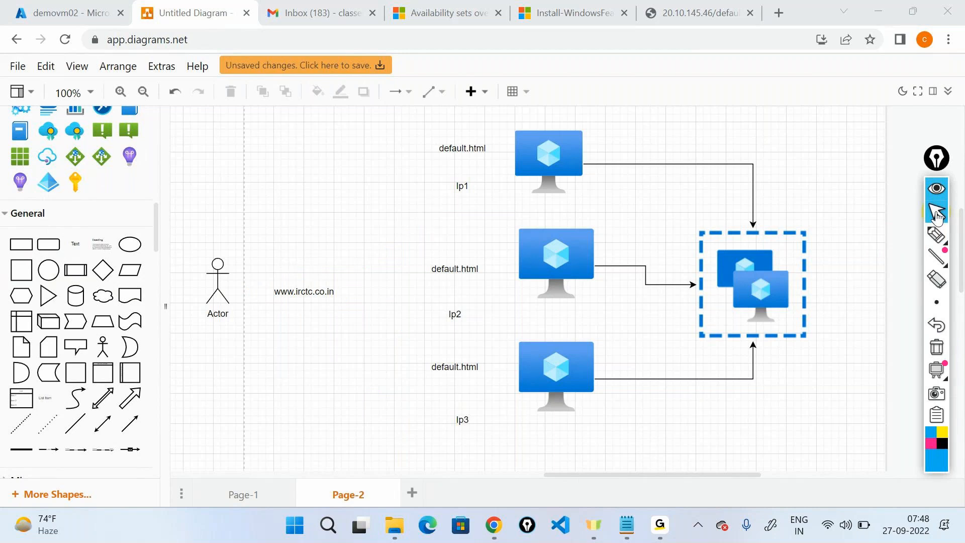
left_click(283, 290)
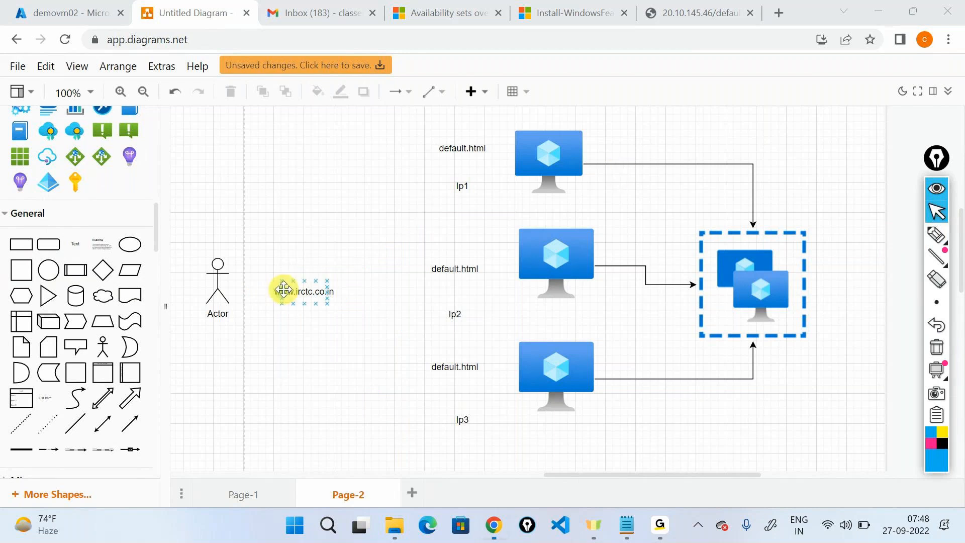
key("Delete")
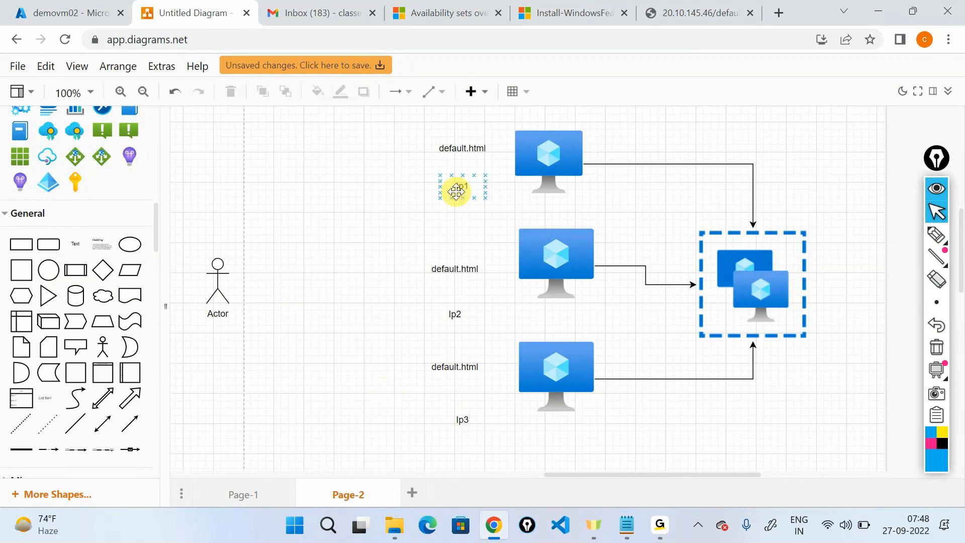
left_click(455, 314)
left_click(452, 416)
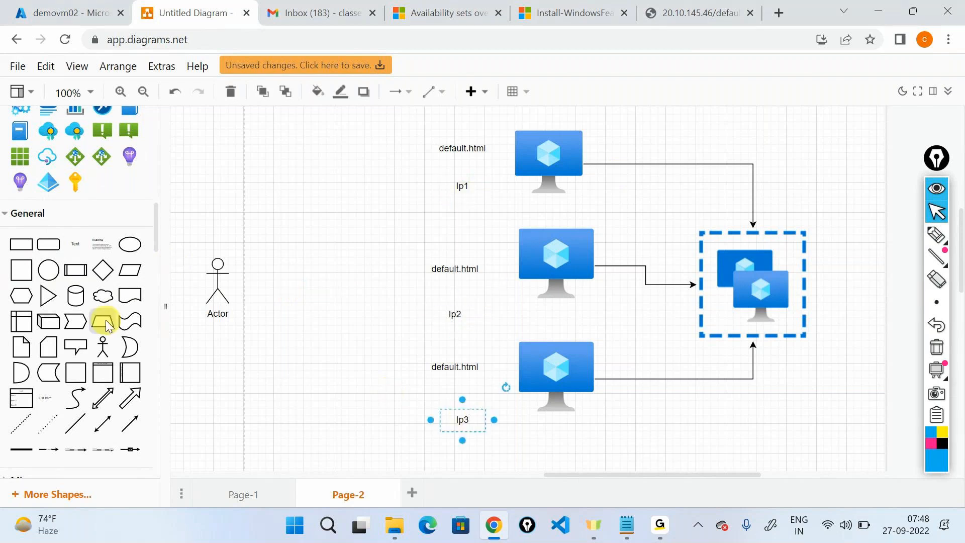
scroll(105, 320, "up", 5)
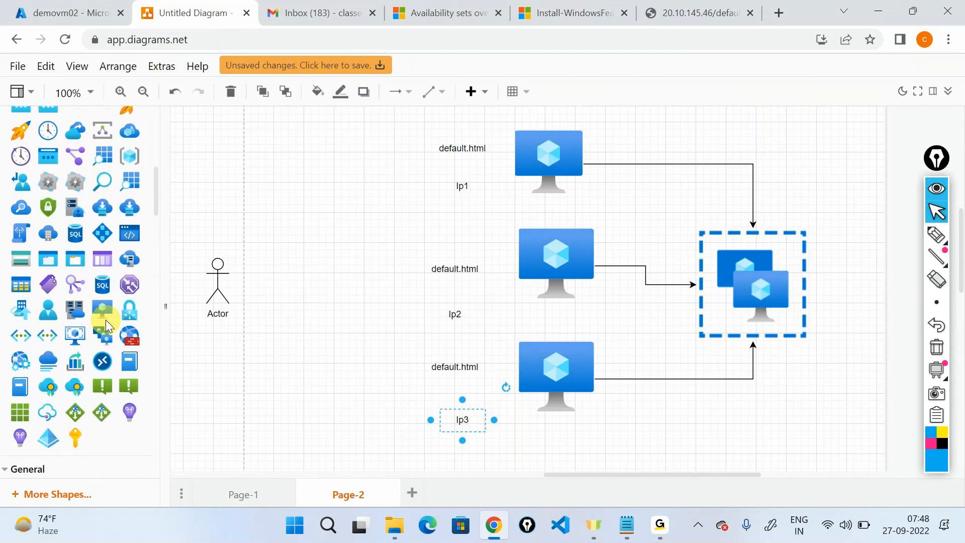
scroll(105, 320, "up", 4)
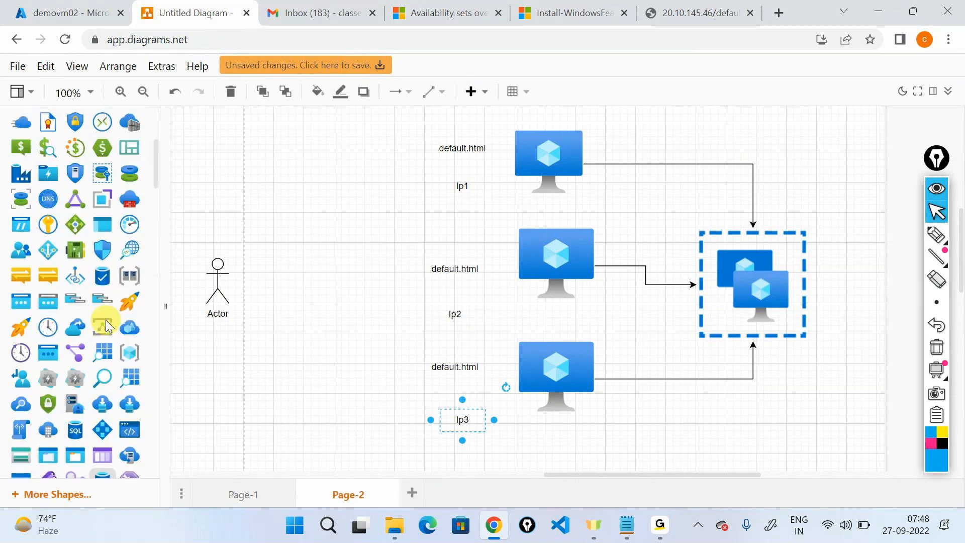
Step: Add a 60 x 60 load-balancer icon labelled 'IP' left of the VMs, and move the Actor up
left_click_drag(105, 320, 338, 299)
left_click_drag(395, 356, 332, 285)
scroll(96, 338, "down", 1)
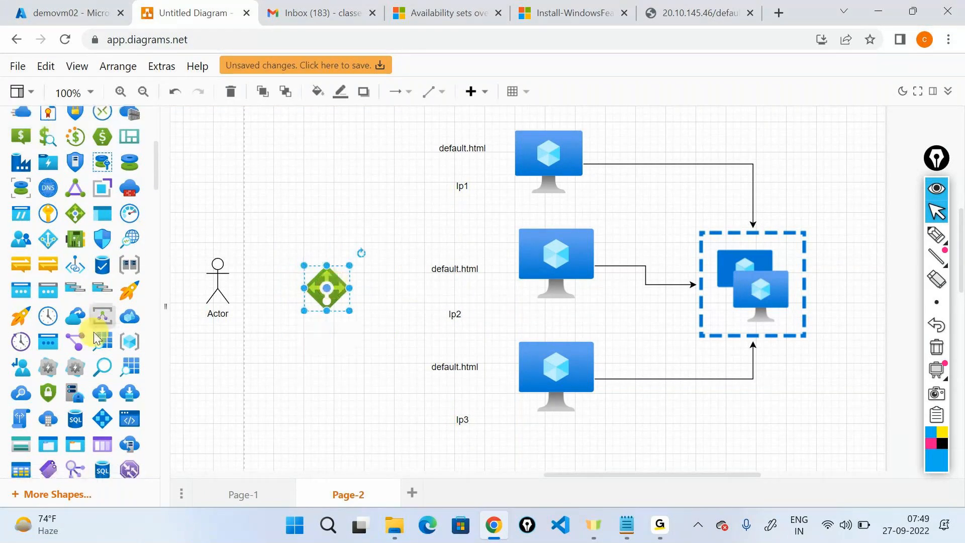
scroll(97, 338, "down", 4)
scroll(96, 338, "down", 3)
left_click_drag(75, 320, 304, 334)
type("IP")
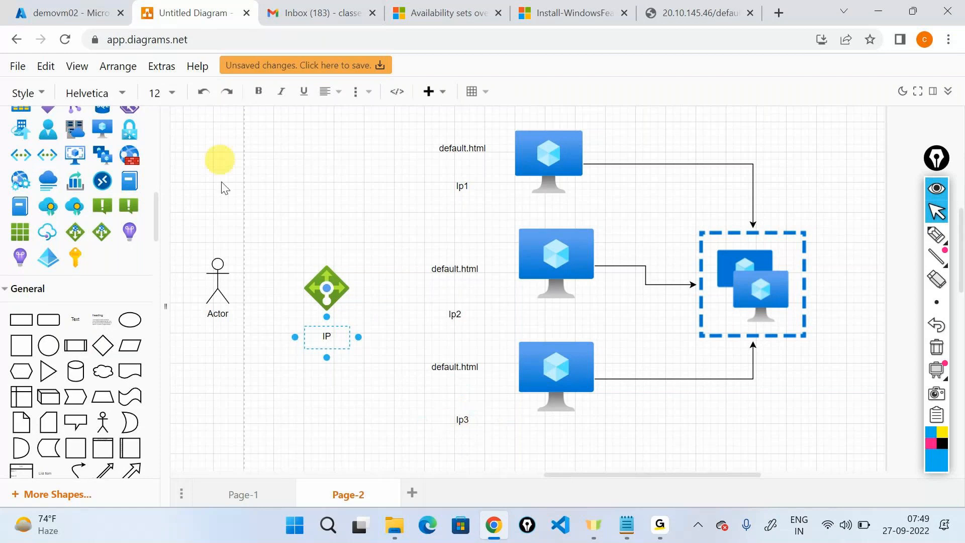
left_click(218, 266)
left_click_drag(217, 262, 210, 147)
Step: Add an 'irctc' text box to the left of the load balancer
left_click_drag(76, 319, 237, 290)
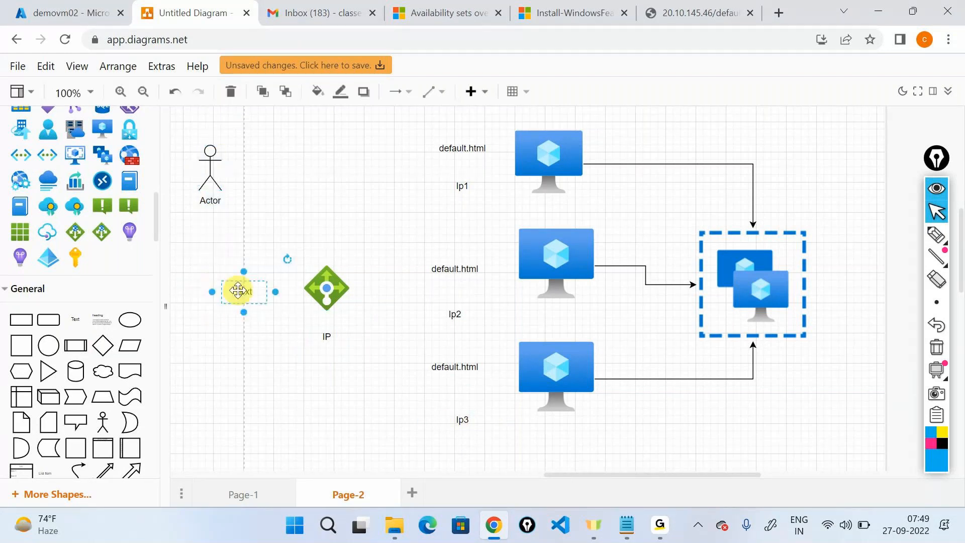
double_click(238, 290)
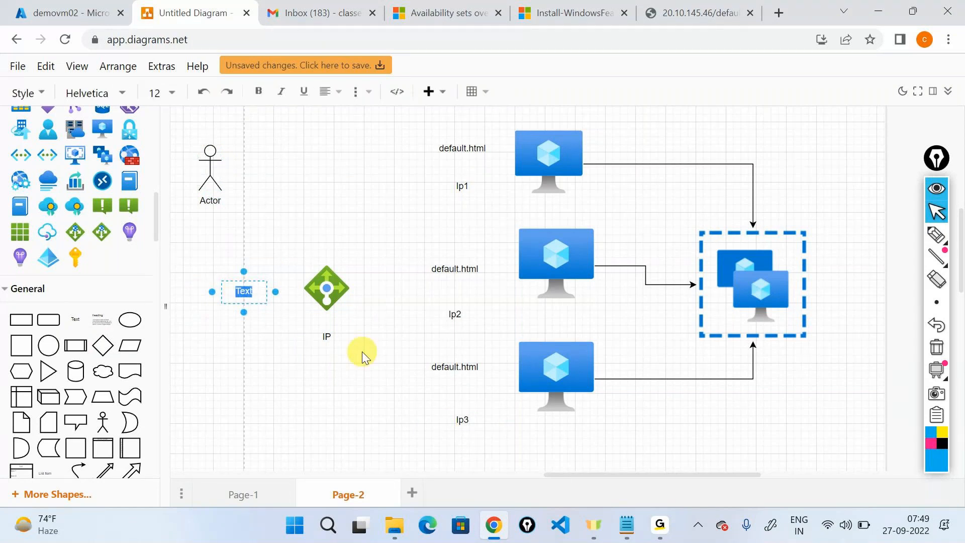
type("irctc.co.om")
key("BackSpace")
key("BackSpace")
key("BackSpace")
key("BackSpace")
key("BackSpace")
key("BackSpace")
left_click(265, 304)
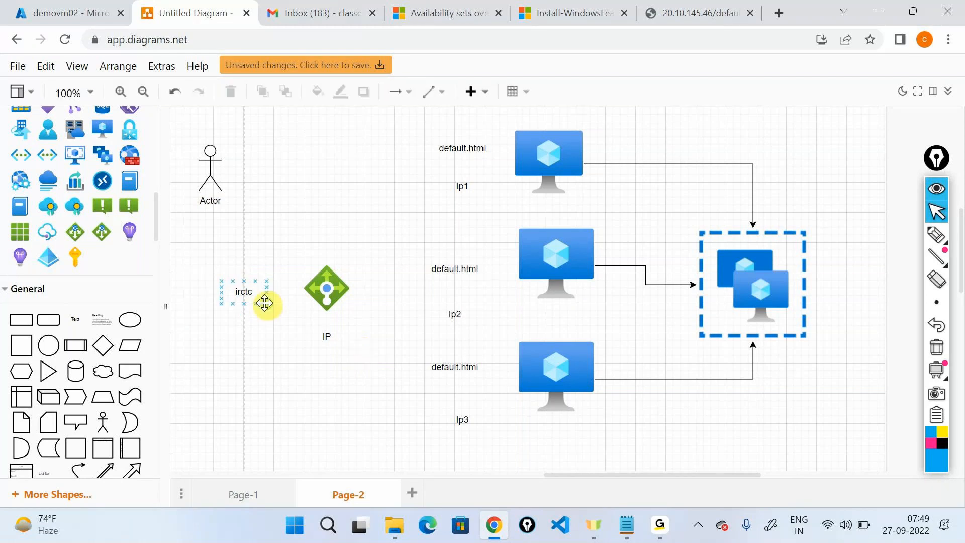
left_click(265, 303)
Step: Connect irctc to the IP load balancer and the Actor down to irctc
left_click_drag(290, 295, 291, 296)
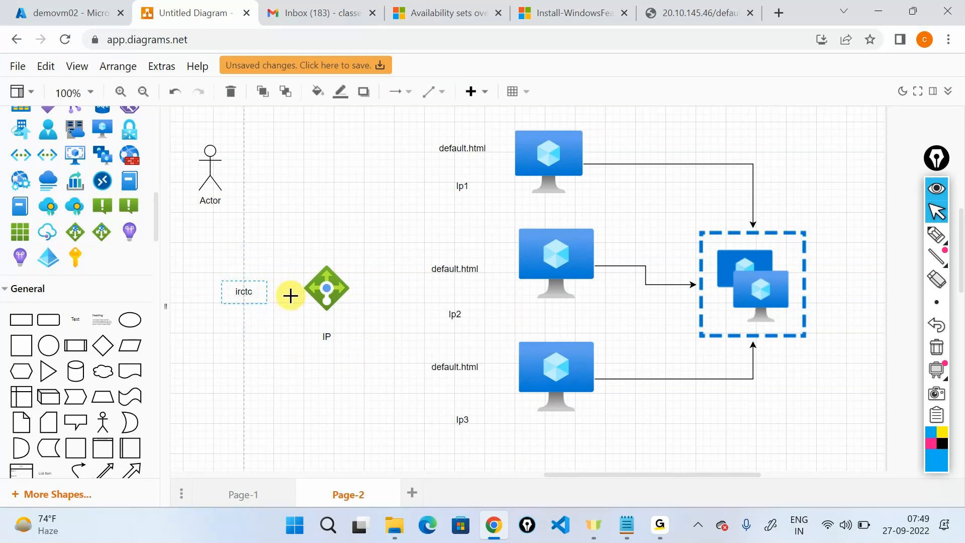
left_click_drag(290, 296, 314, 295)
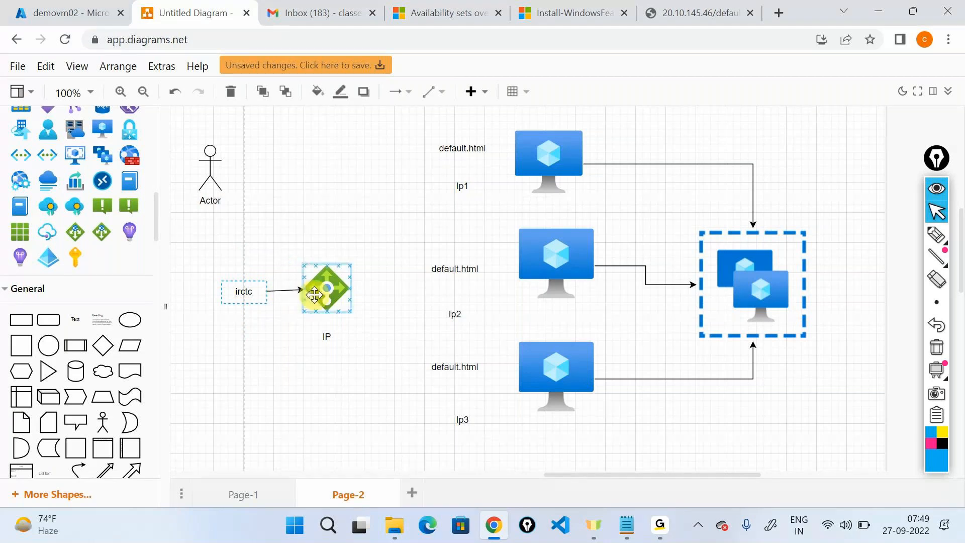
left_click_drag(215, 187, 239, 290)
left_click(771, 397)
Step: With the pen overlay, circle the three VMs and draw arrows from the IP icon to Ip1, Ip2 and Ip3
left_click(937, 235)
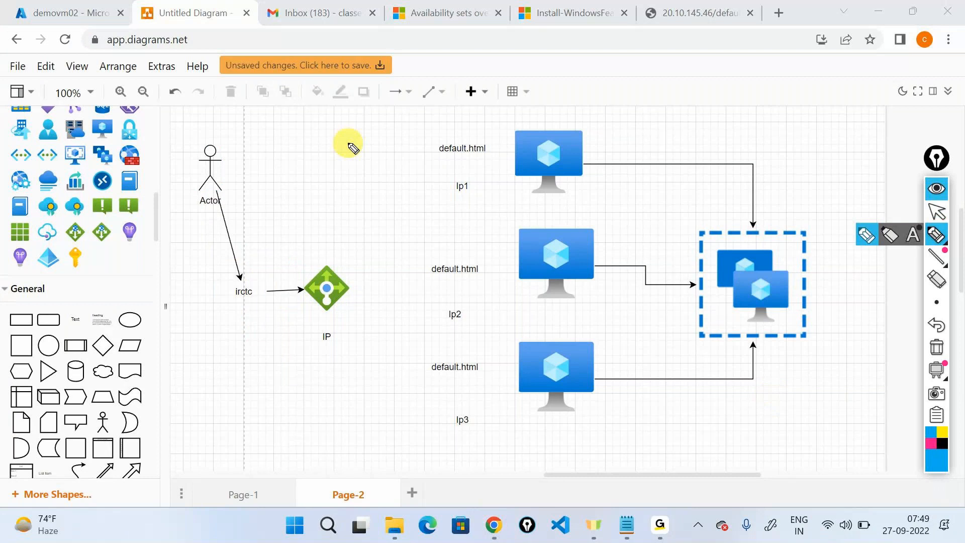
mouse_move(544, 111)
left_mouse_down()
mouse_move(593, 410)
mouse_move(515, 95)
mouse_move(525, 91)
left_mouse_up()
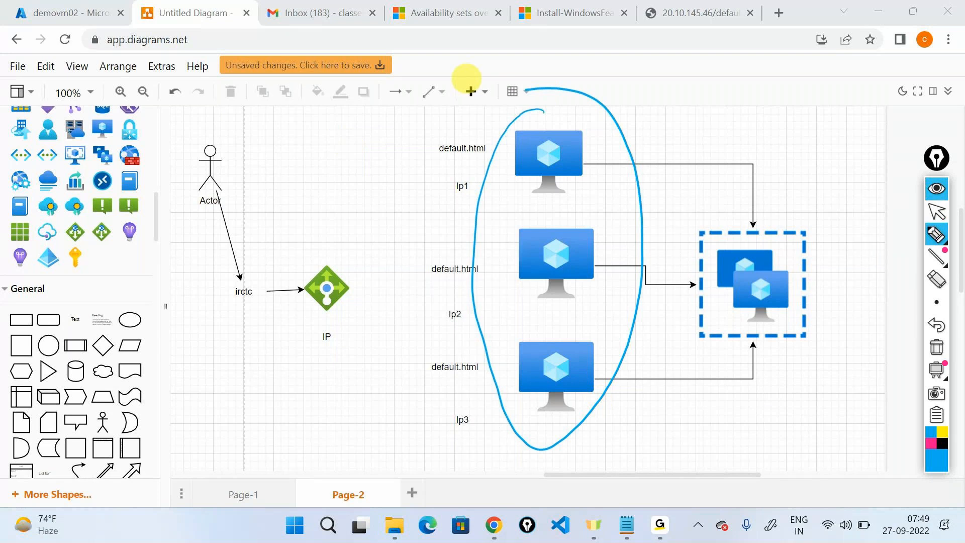
mouse_move(348, 286)
left_mouse_down()
mouse_move(485, 177)
mouse_move(480, 191)
left_mouse_up()
mouse_move(355, 291)
left_mouse_down()
mouse_move(437, 319)
mouse_move(442, 311)
left_mouse_up()
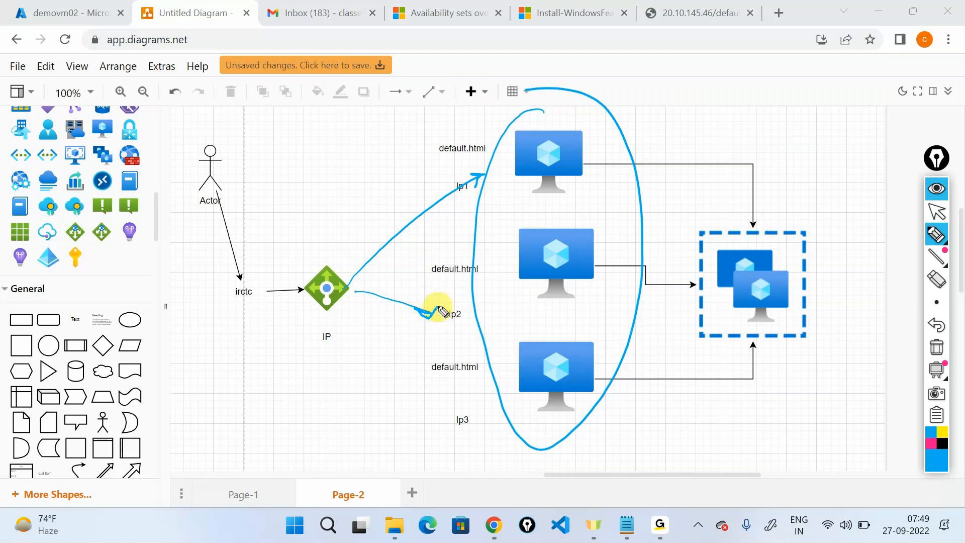
left_click_drag(327, 310, 458, 421)
left_click_drag(462, 390, 428, 415)
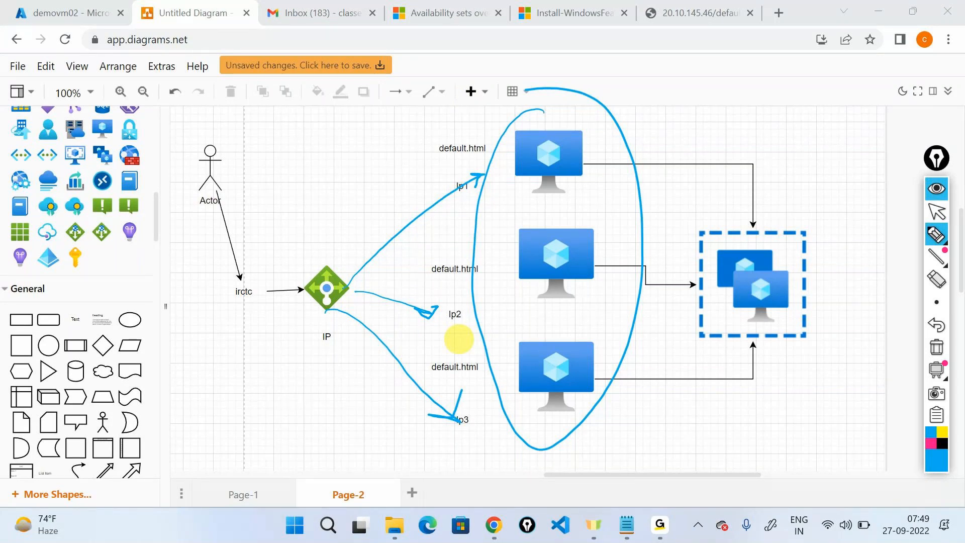
Step: Write and underline 'Round-Robin' above the diagram and circle the IP load balancer icon
mouse_move(679, 116)
left_mouse_down()
mouse_move(690, 140)
mouse_move(702, 136)
left_mouse_up()
mouse_move(709, 125)
left_mouse_down()
mouse_move(724, 134)
mouse_move(726, 126)
mouse_move(798, 118)
mouse_move(862, 129)
mouse_move(876, 114)
mouse_move(891, 122)
left_mouse_up()
left_click_drag(681, 151, 929, 146)
left_click_drag(704, 146, 757, 140)
left_click_drag(798, 139, 861, 127)
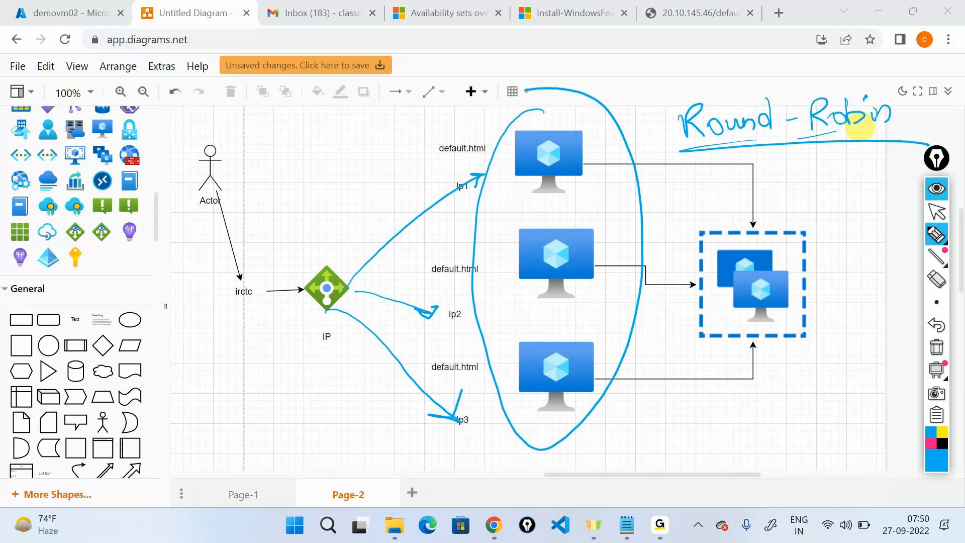
mouse_move(322, 245)
left_mouse_down()
mouse_move(366, 345)
mouse_move(332, 247)
left_mouse_up()
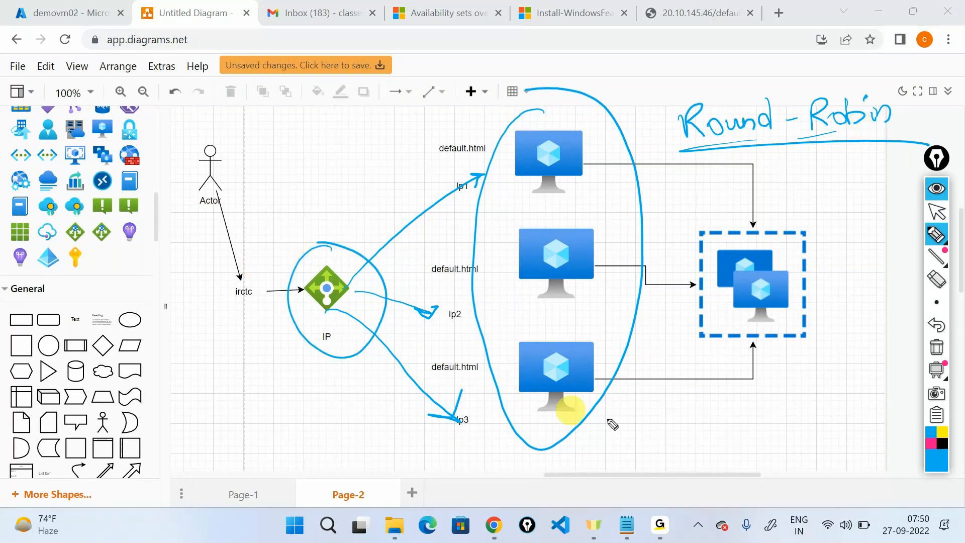
Step: Clear the pen ink and return to the Azure availability options article in the browser
left_click(937, 189)
left_click(451, 9)
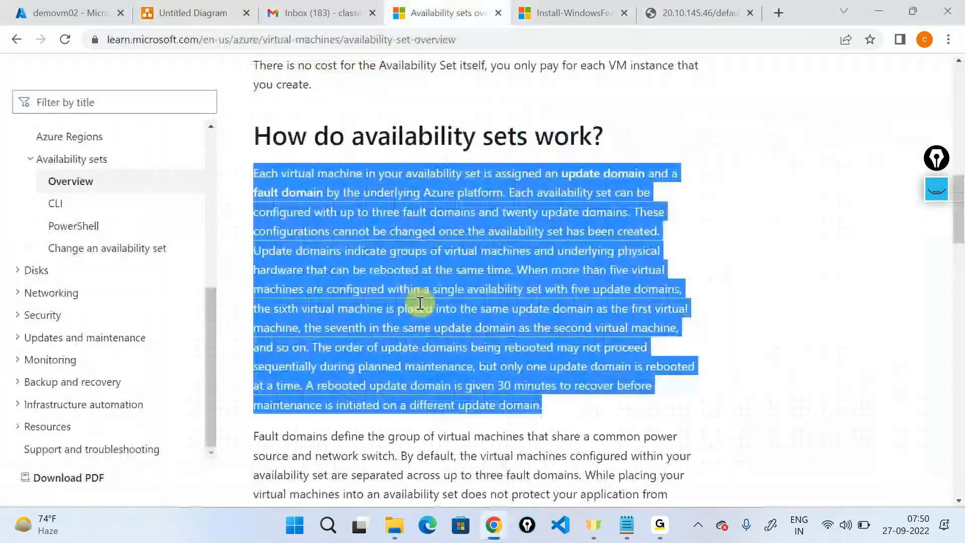
scroll(416, 305, "up", 8)
scroll(418, 303, "down", 6)
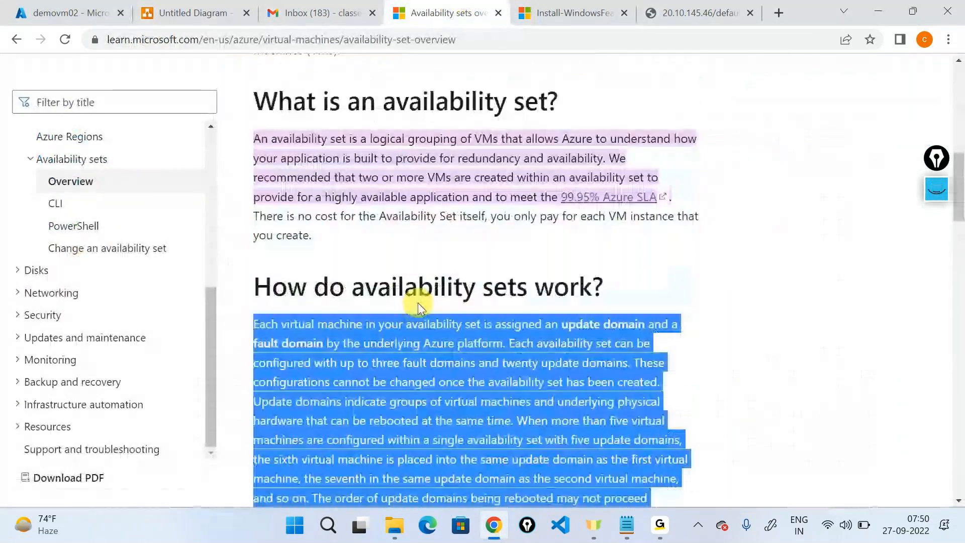
key("alt+Left")
scroll(303, 362, "down", 4)
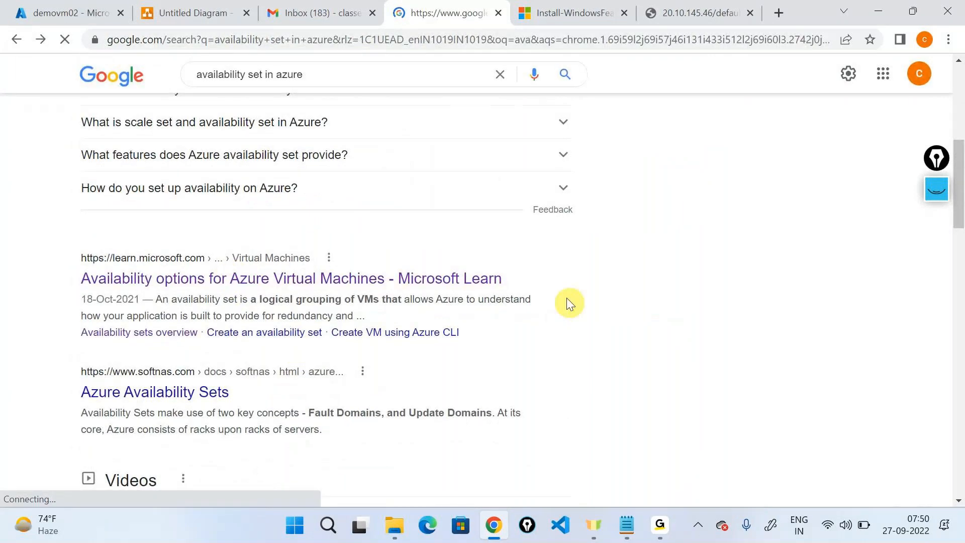
key("alt+Right")
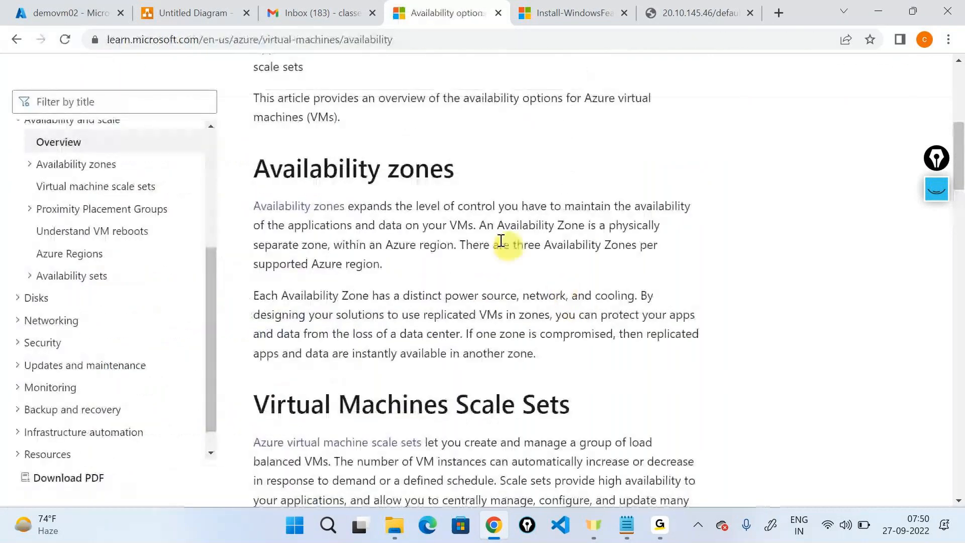
scroll(495, 233, "down", 9)
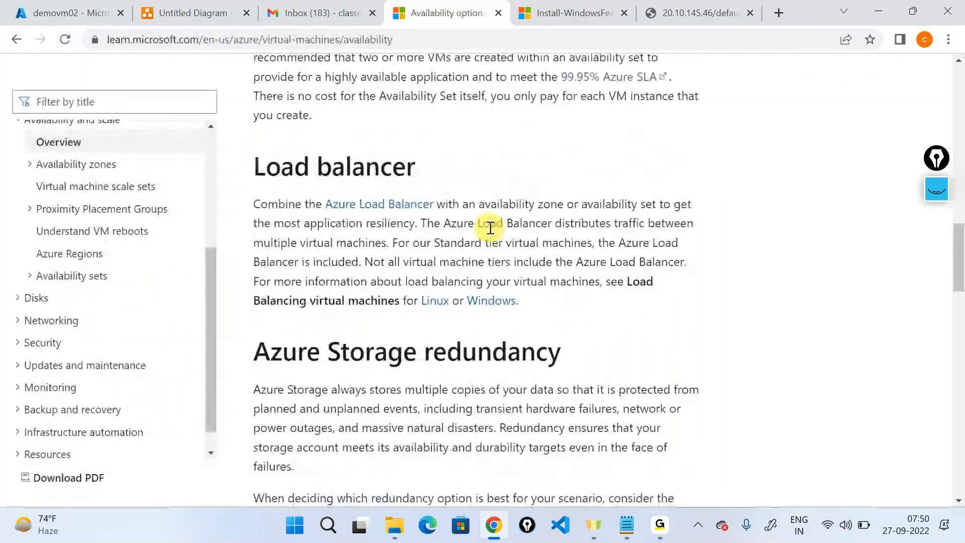
Step: Highlight the Load balancer heading, its paragraph, and the Standard tier load balancing sentences
triple_click(336, 167)
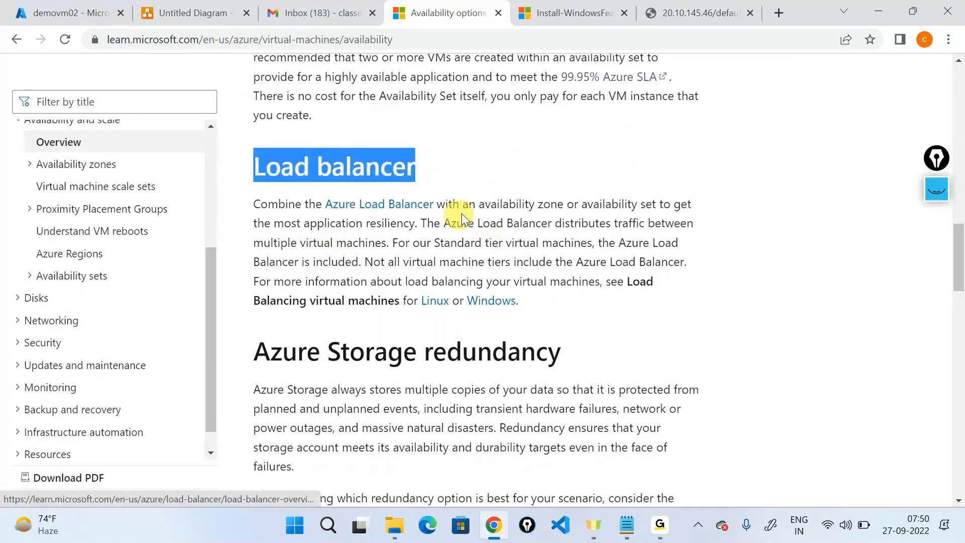
left_click(315, 225)
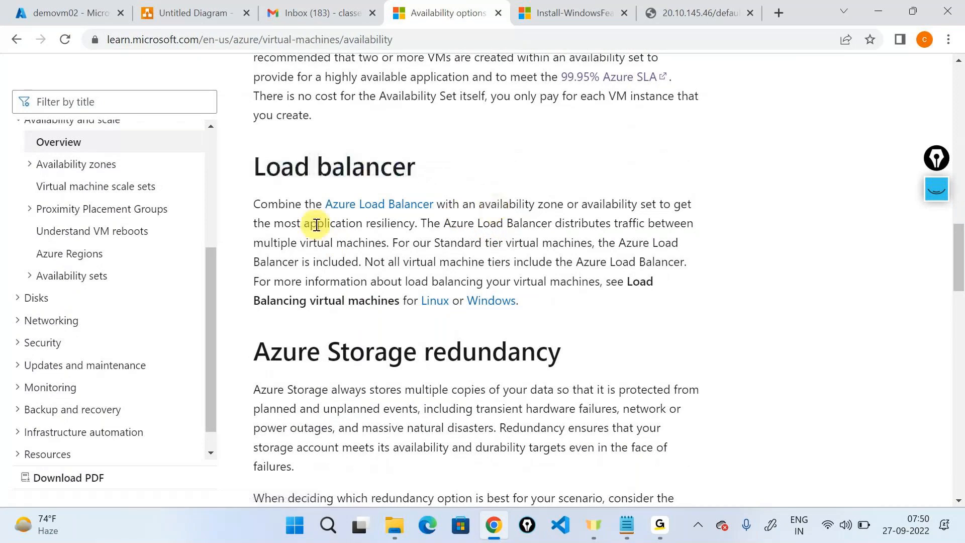
triple_click(315, 225)
left_click(329, 235)
left_click_drag(401, 247, 652, 264)
left_click(541, 285)
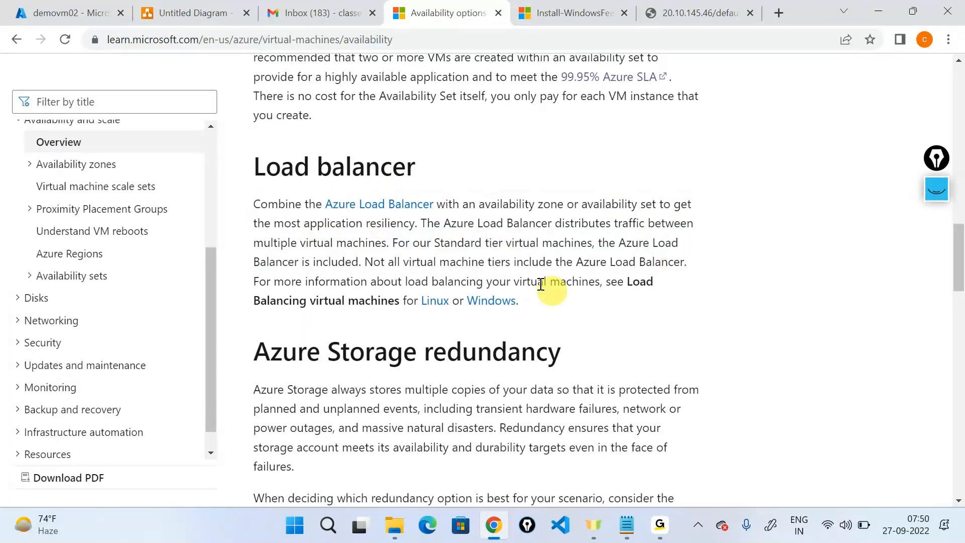
Step: Open the Azure Load Balancer link and scroll through the article
left_click(421, 203)
scroll(615, 232, "down", 8)
scroll(615, 231, "down", 7)
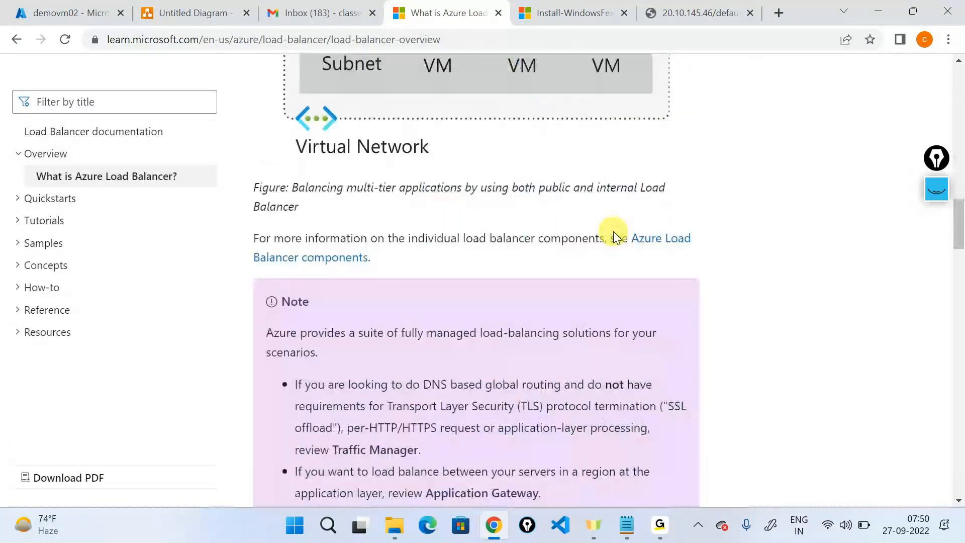
scroll(614, 236, "down", 5)
scroll(614, 236, "down", 5)
scroll(614, 237, "down", 6)
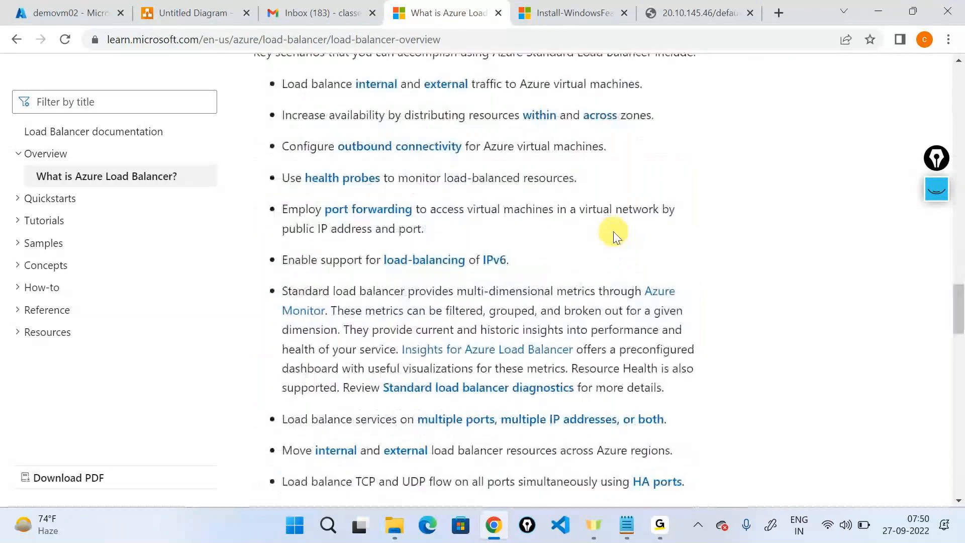
scroll(615, 236, "down", 1)
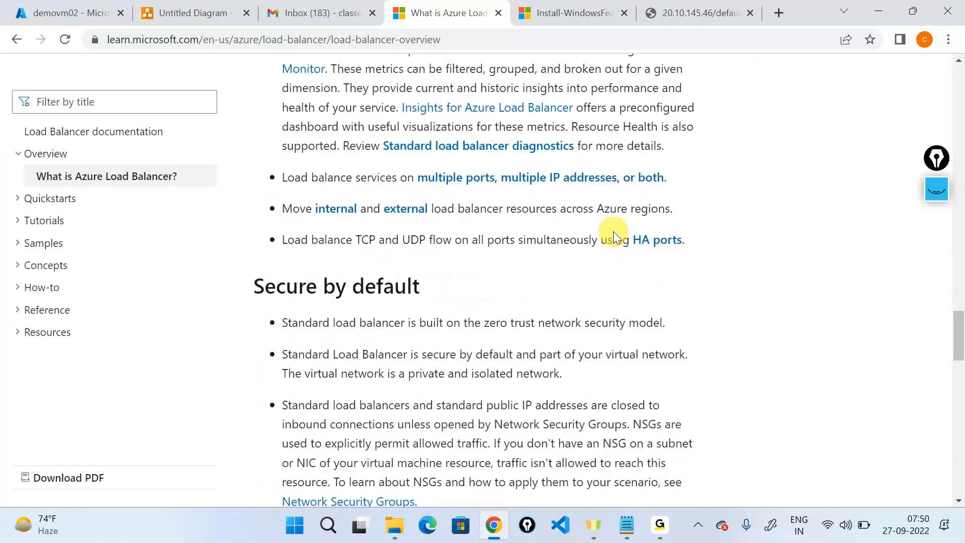
scroll(614, 237, "up", 17)
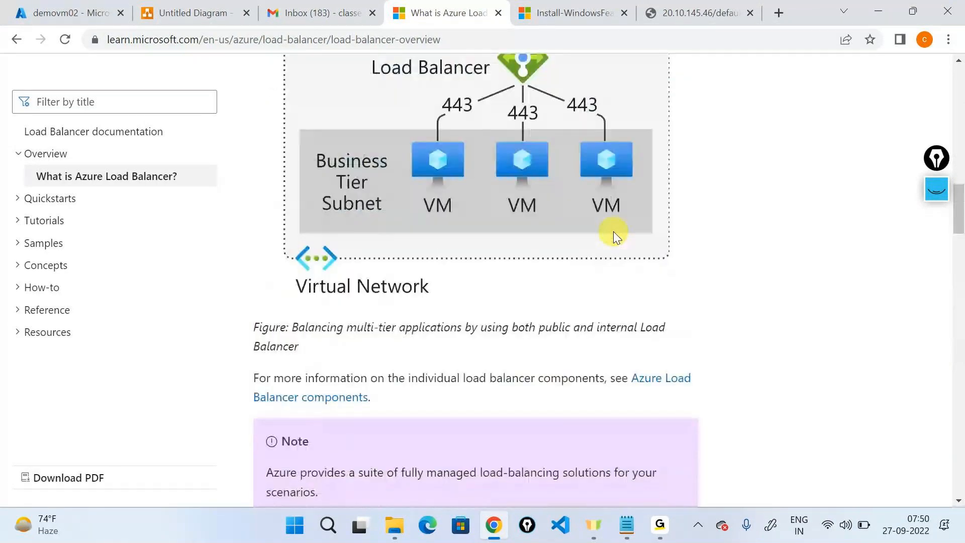
scroll(613, 231, "up", 10)
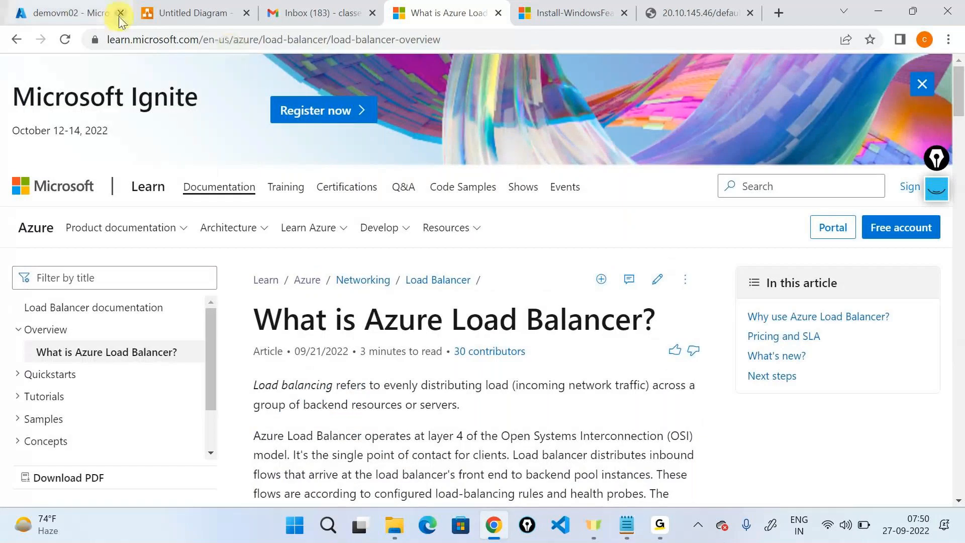
left_click(151, 15)
left_click(326, 287)
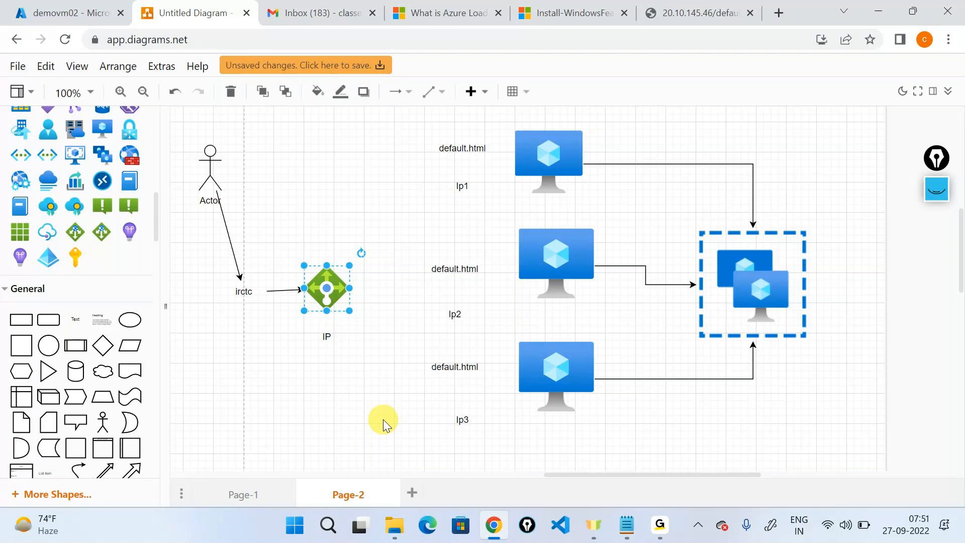
left_click(442, 13)
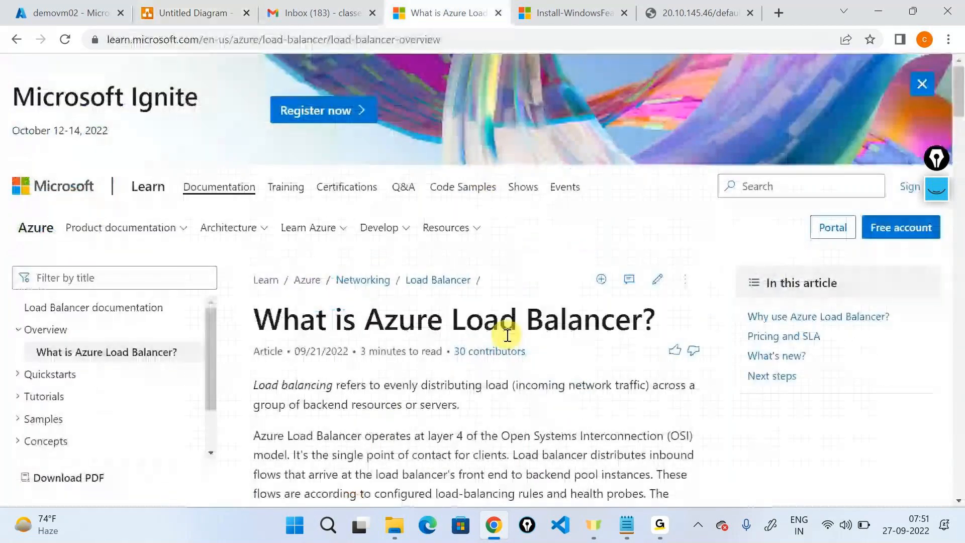
Step: Highlight the 'What is Azure Load Balancer?' title, then switch to the demovm02 Azure portal tab
left_click_drag(254, 322, 674, 327)
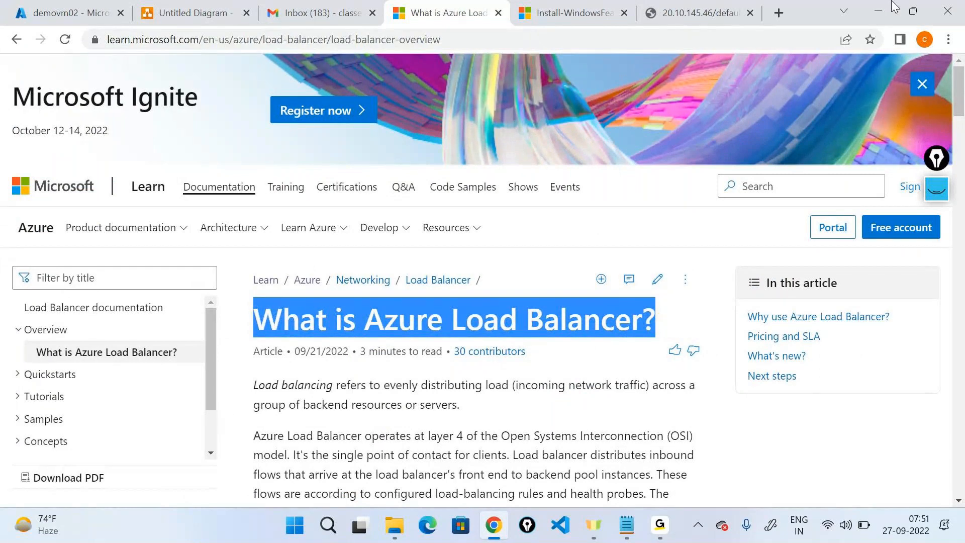
left_click(660, 525)
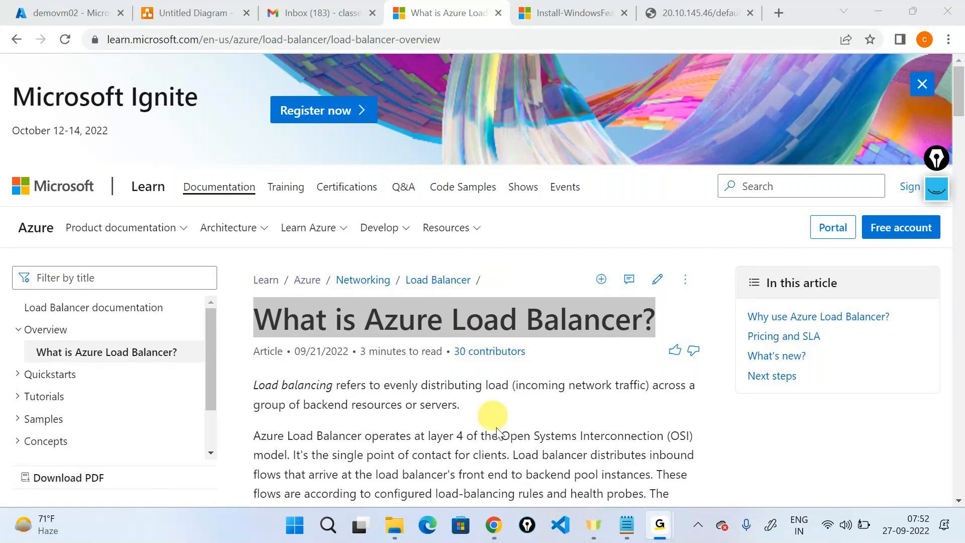
left_click(494, 525)
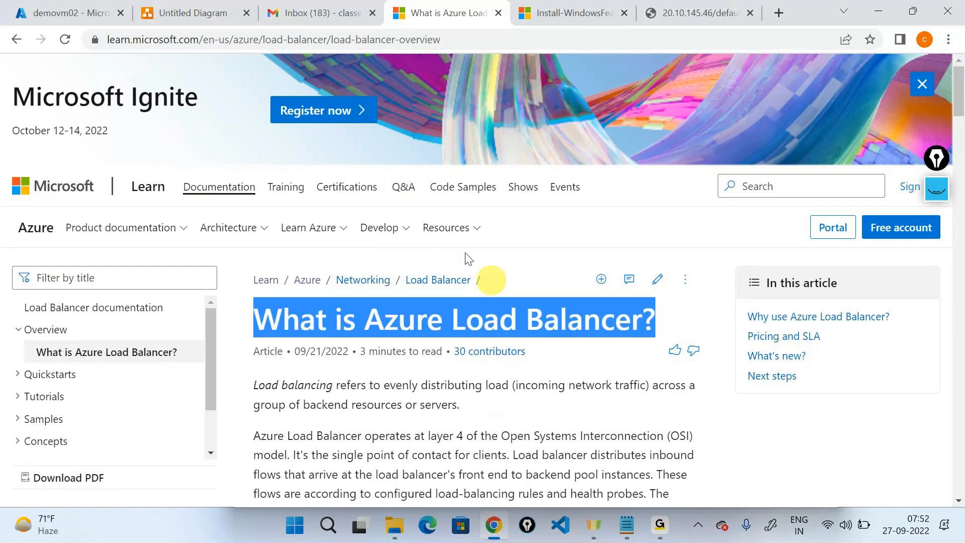
left_click(49, 2)
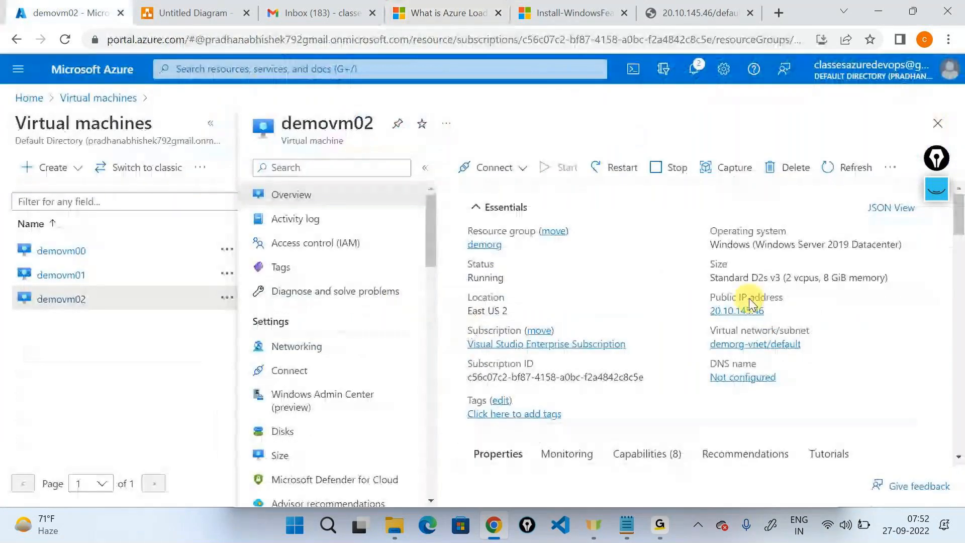
Step: Show demovm02's public IP settings with Static assignment, then go back to the Virtual machines list
left_click(209, 125)
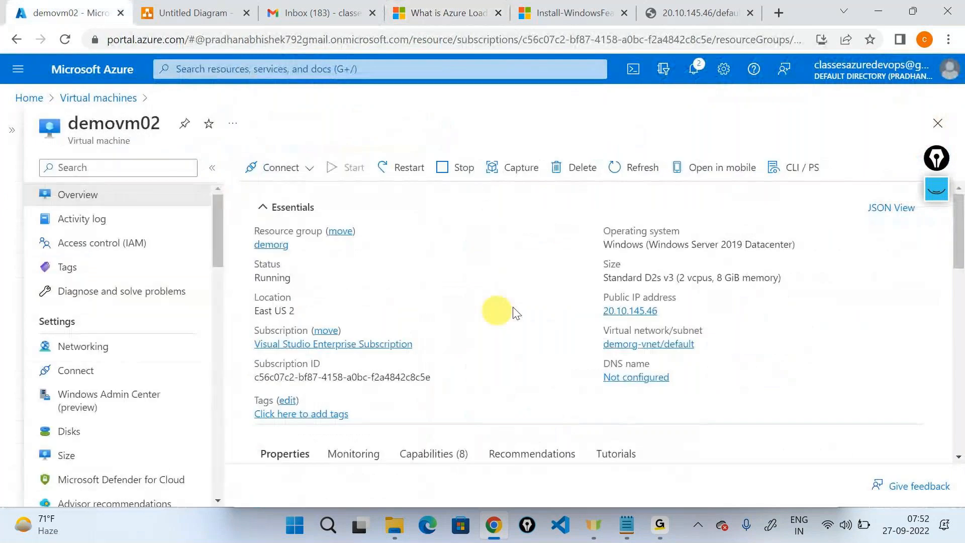
left_click(646, 313)
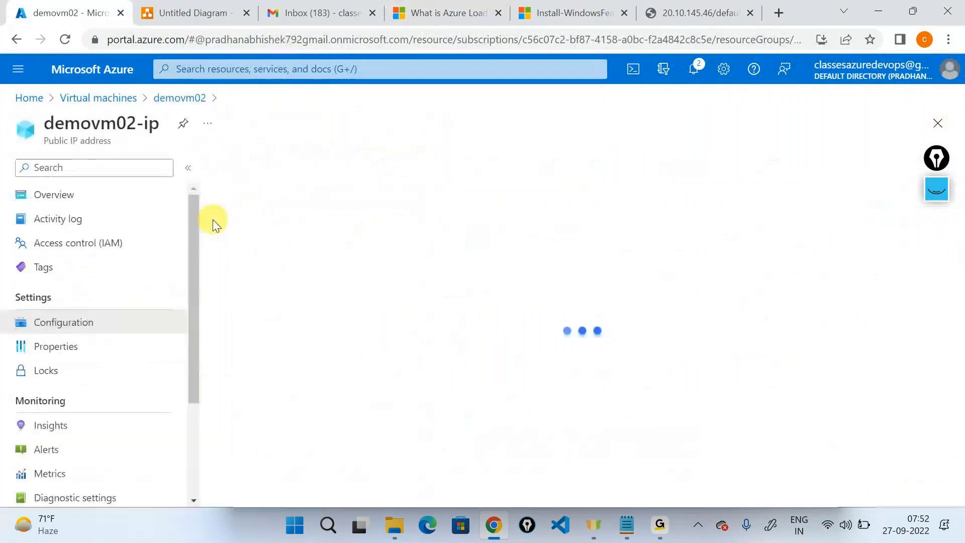
double_click(97, 130)
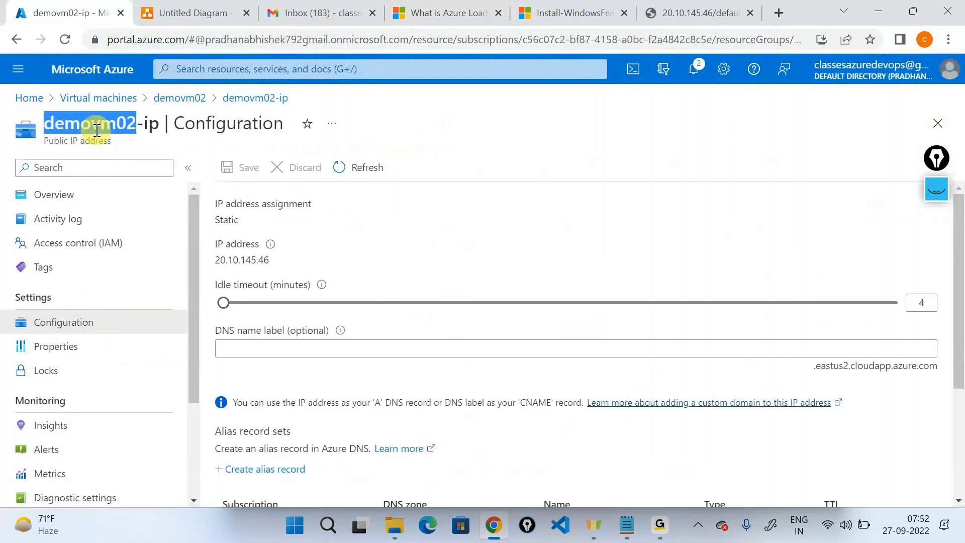
double_click(220, 225)
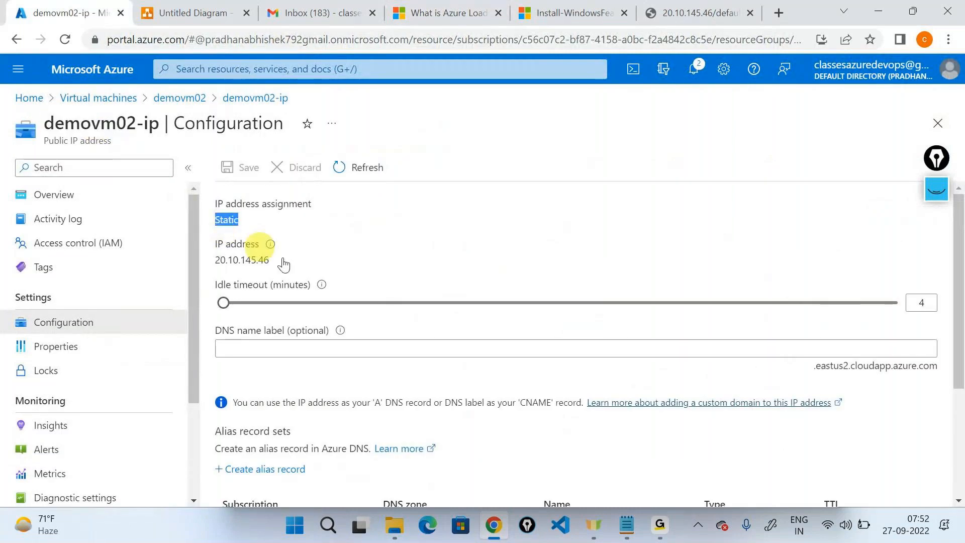
scroll(314, 269, "down", 1)
scroll(314, 271, "down", 3)
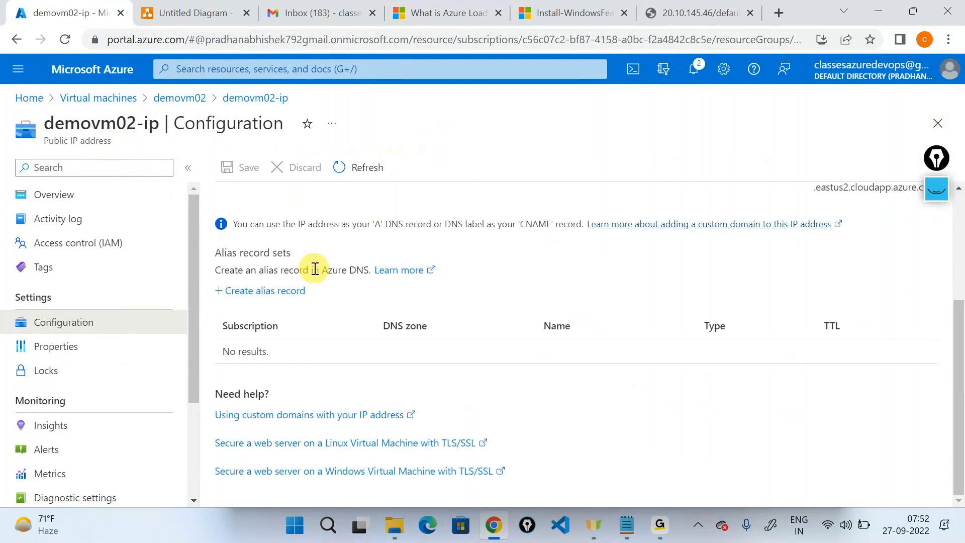
scroll(314, 269, "up", 3)
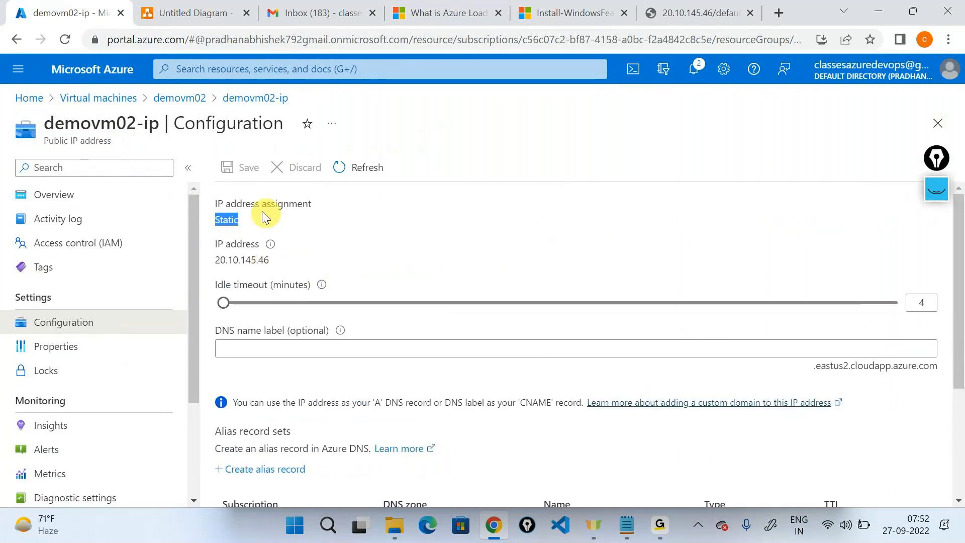
left_click(249, 204)
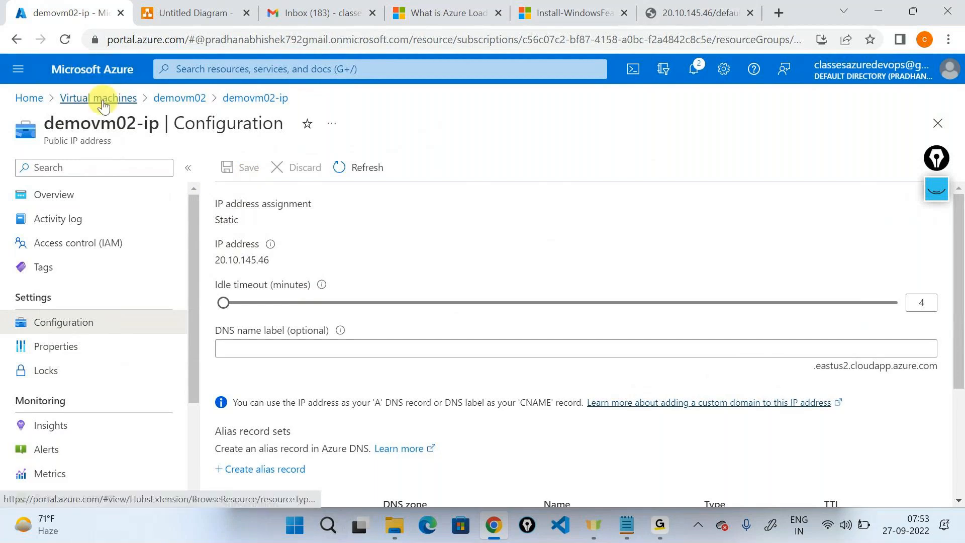
left_click(100, 97)
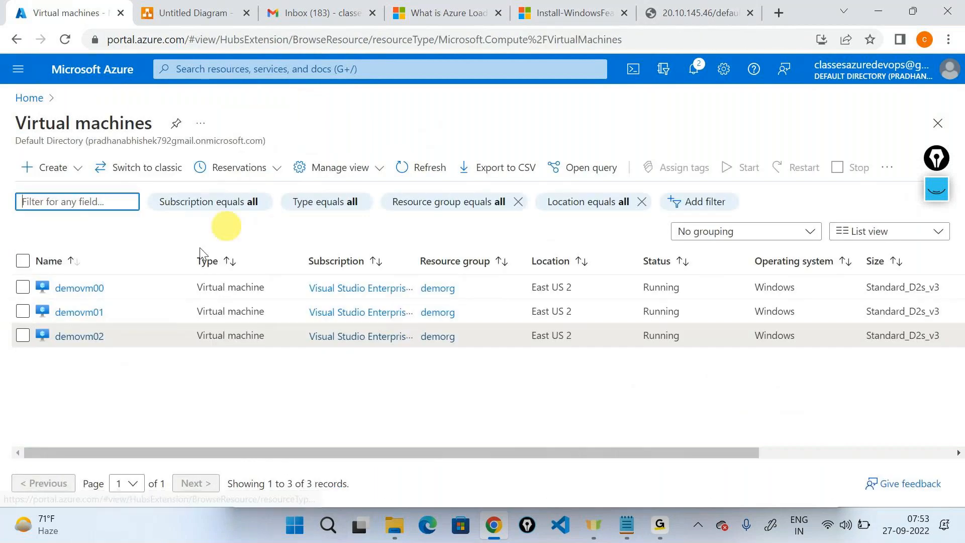
Step: Open demovm02's public IP 20.10.145.46, highlight its Static assignment, then navigate back out
left_click(93, 336)
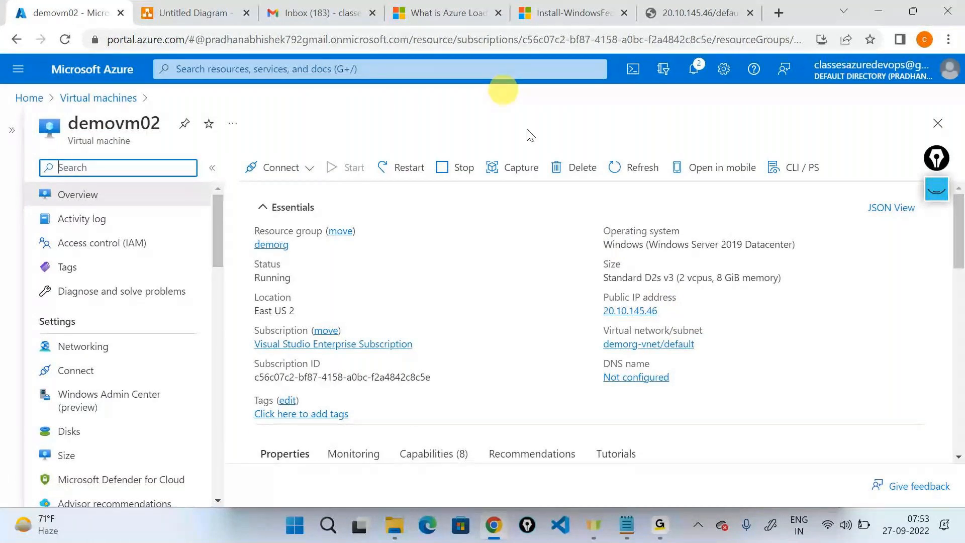
left_click(646, 305)
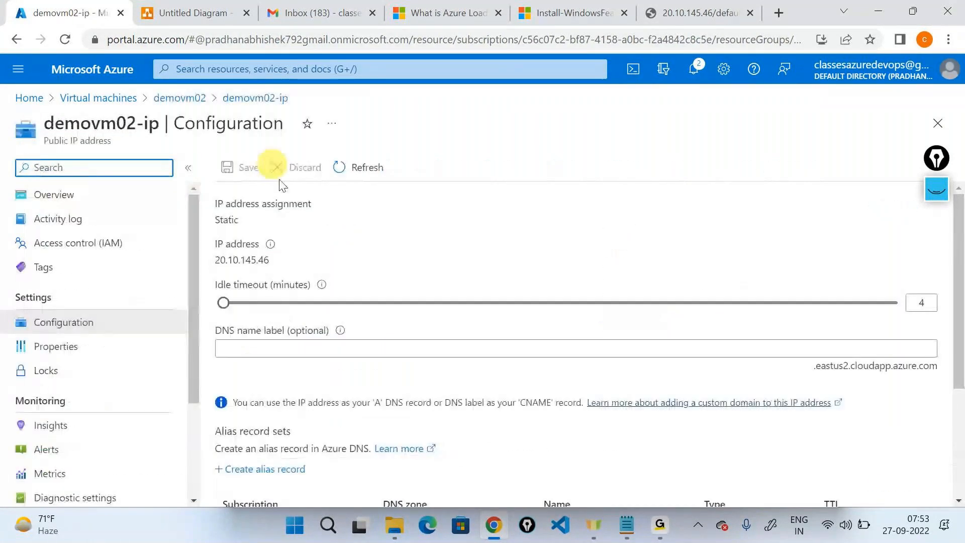
left_click_drag(257, 234, 213, 227)
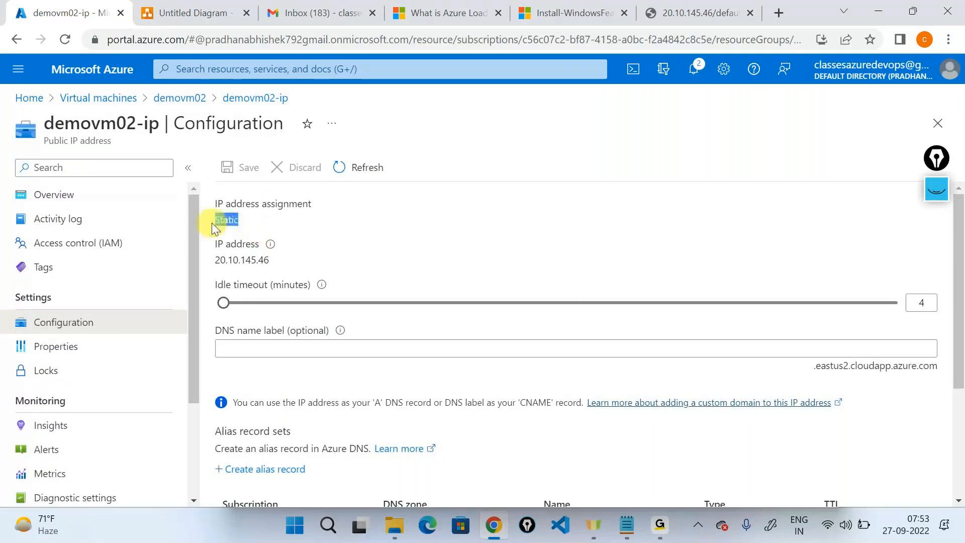
key("alt+Tab")
left_click(555, 165)
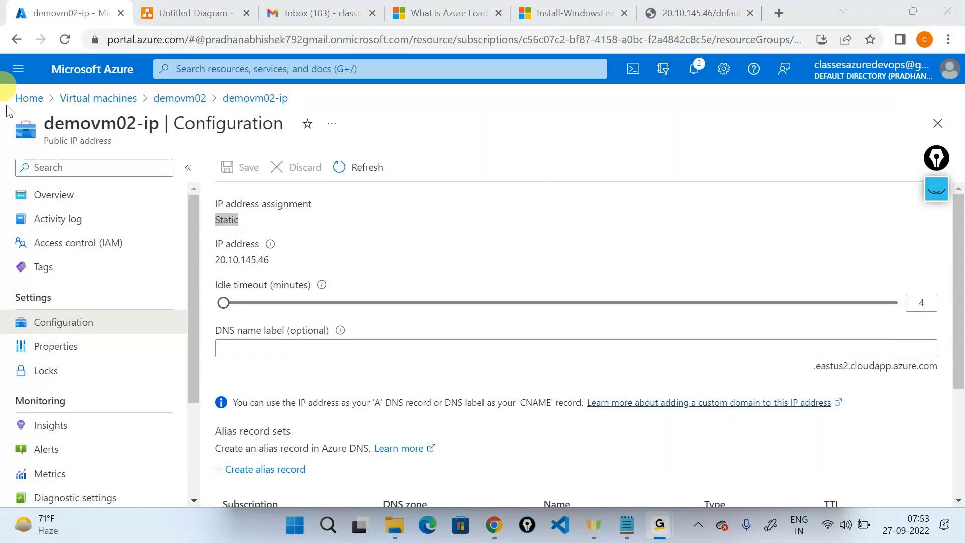
left_click(237, 245)
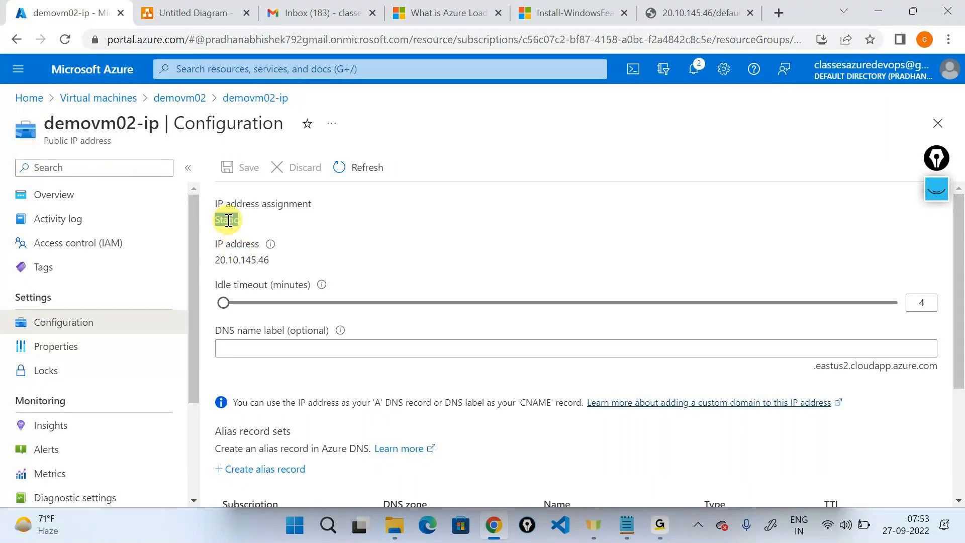
left_click(309, 243)
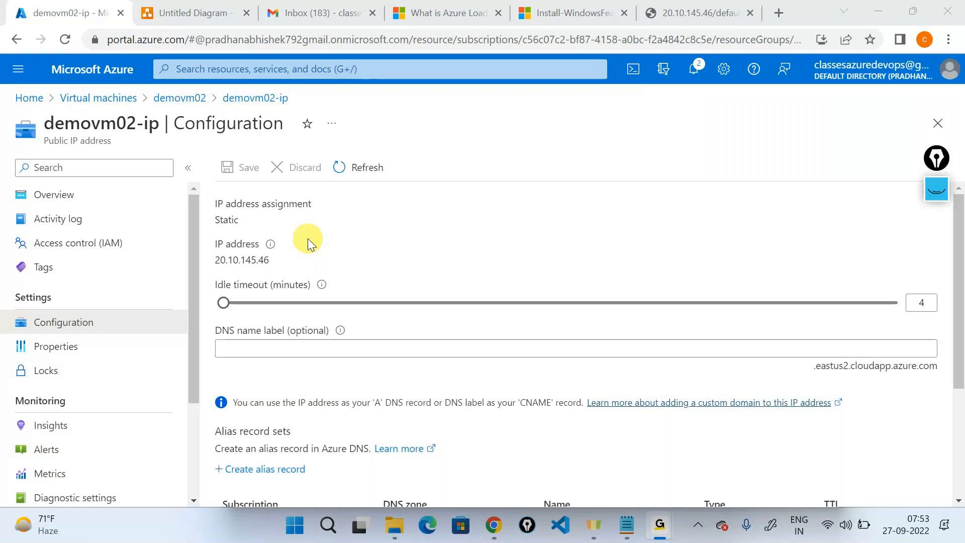
double_click(238, 221)
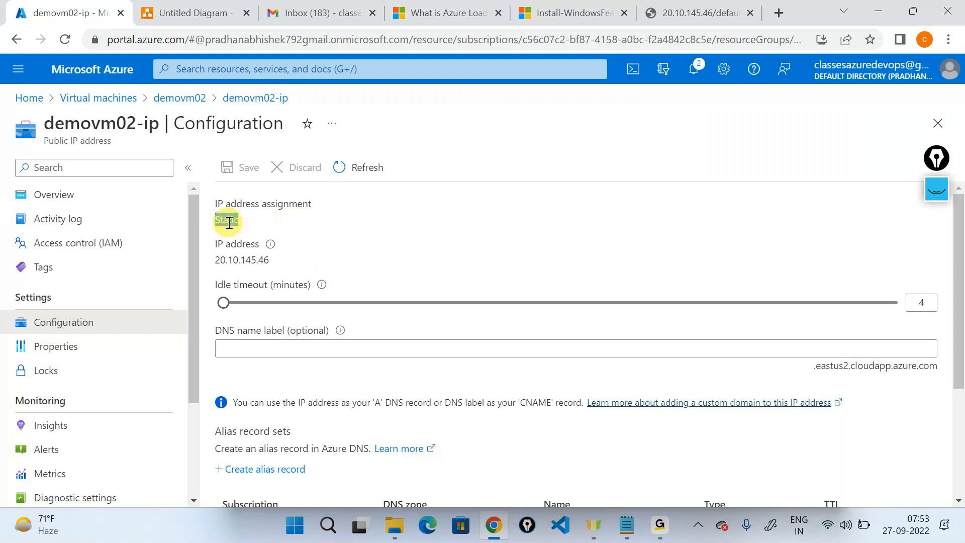
left_click(234, 222)
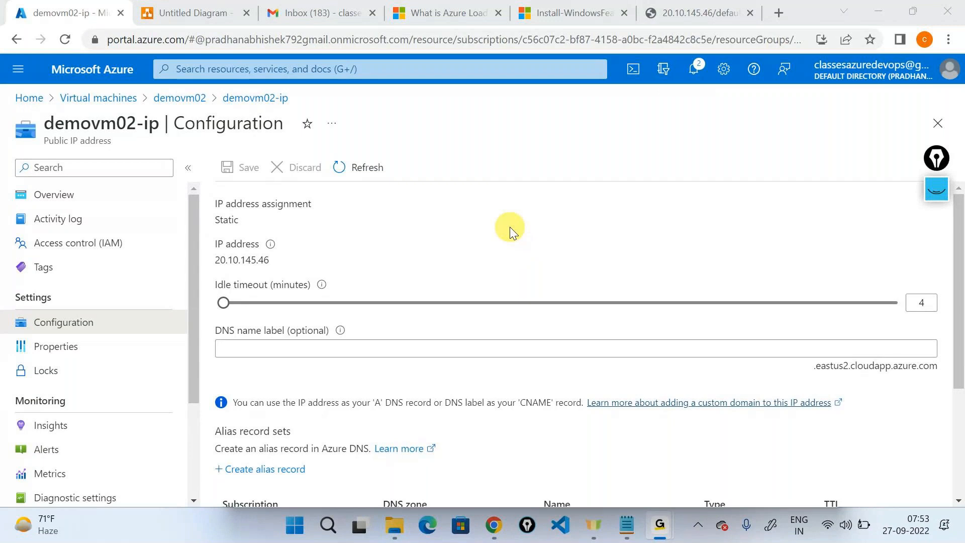
left_click(187, 112)
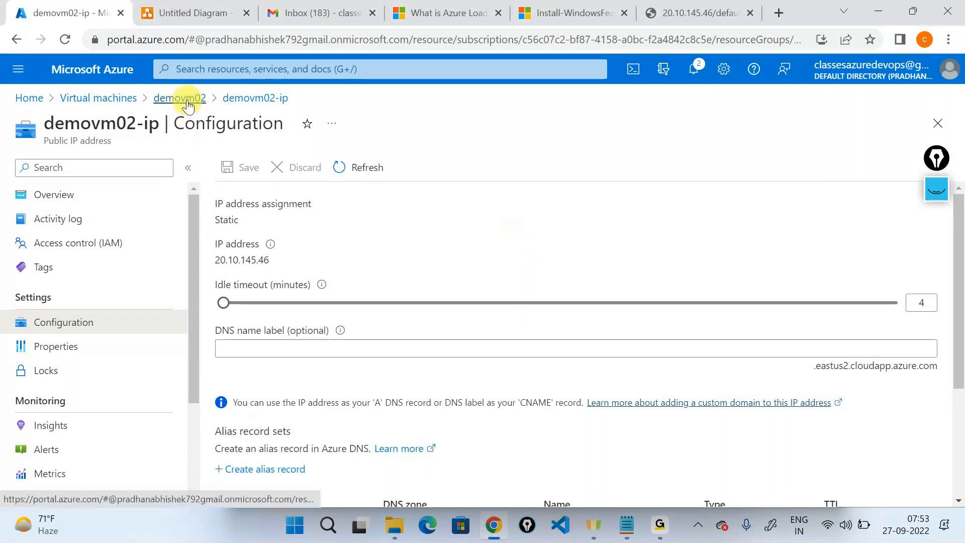
left_click(182, 99)
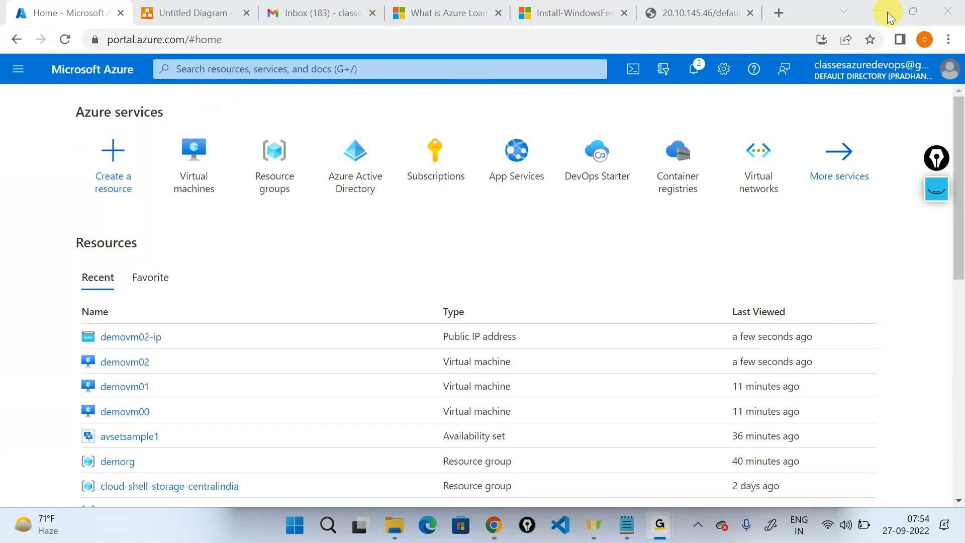
Step: Open demovm02 from recent resources, then select the middle VM in the Untitled Diagram
left_click(495, 136)
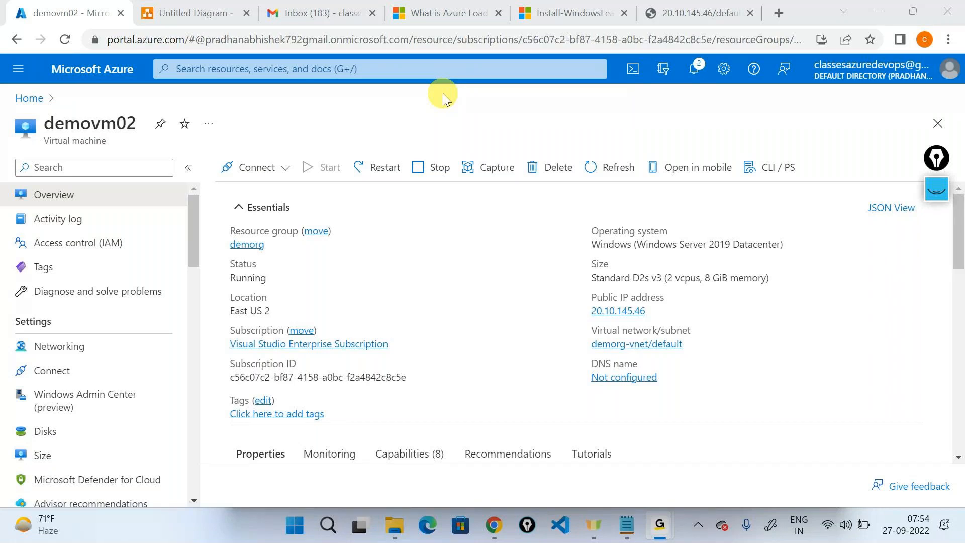
key("alt+Tab")
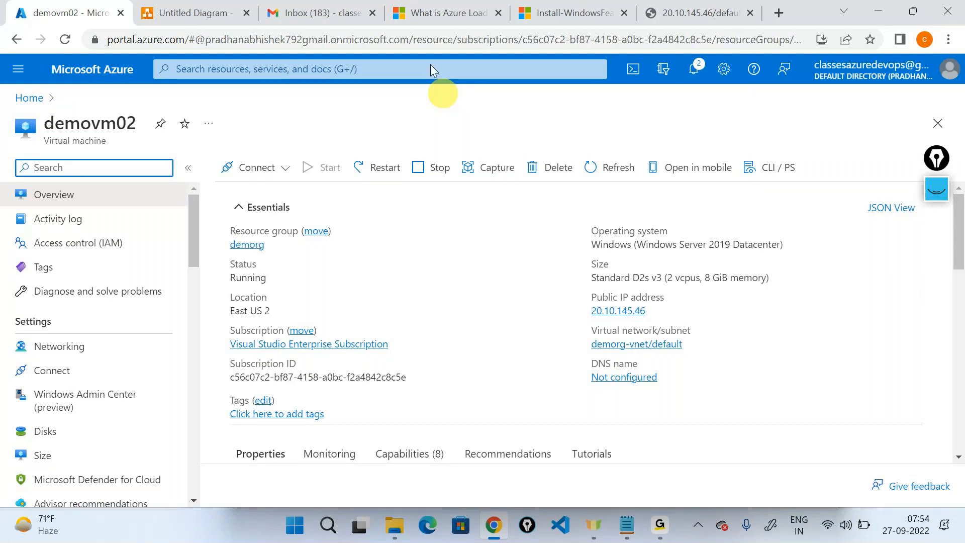
left_click(194, 13)
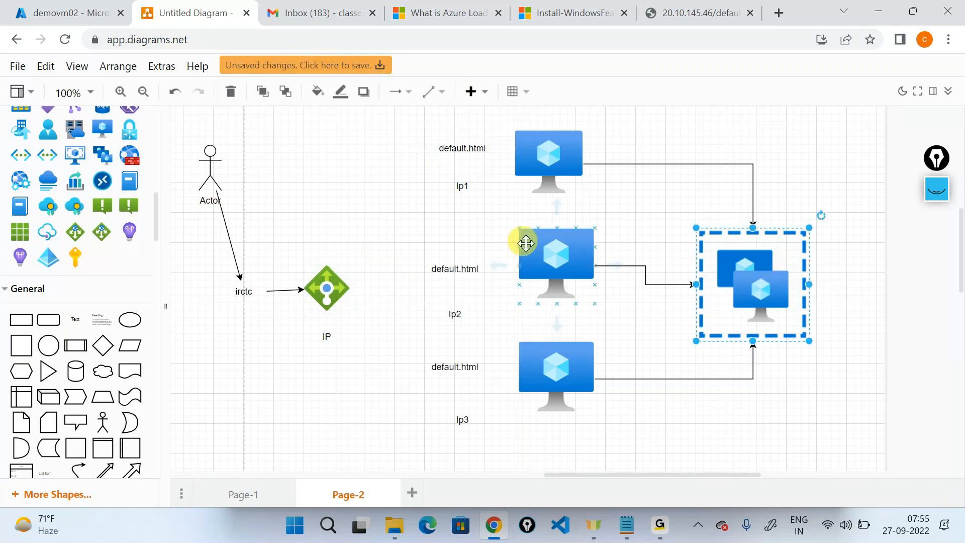
left_click(544, 253)
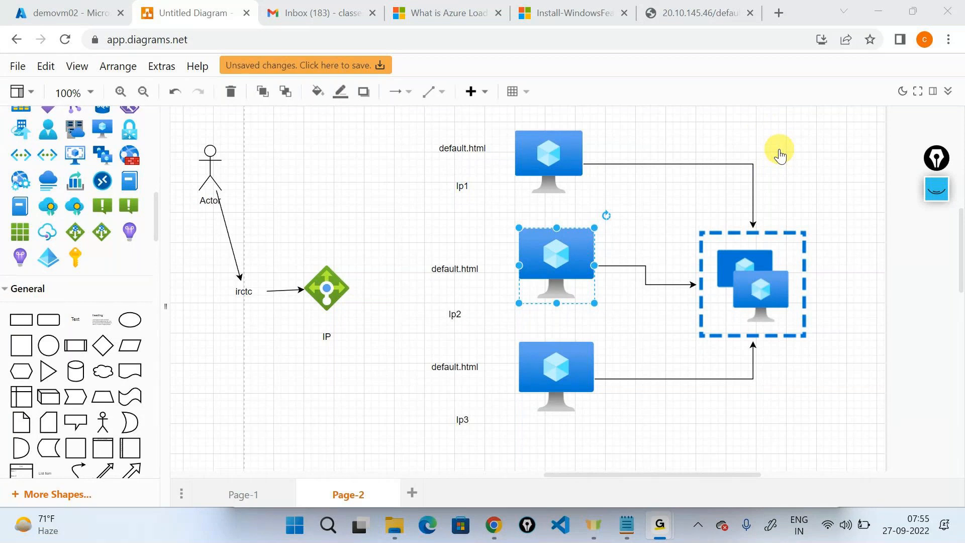
left_click(780, 149)
left_click(779, 150)
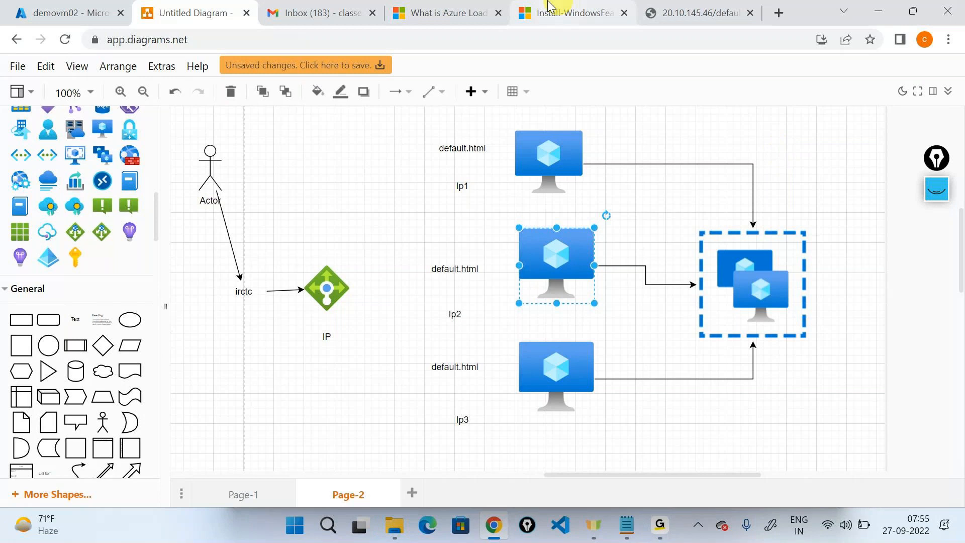
left_click(443, 13)
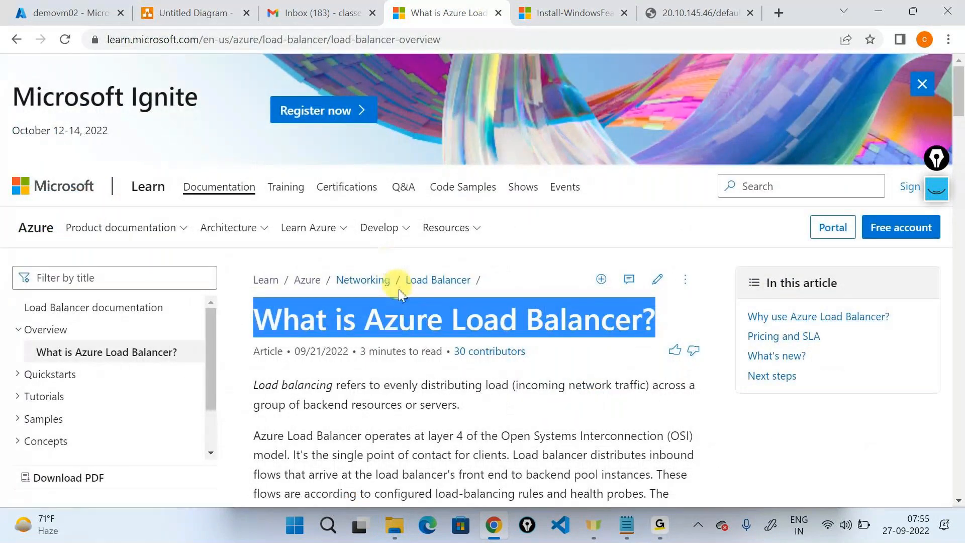
double_click(411, 322)
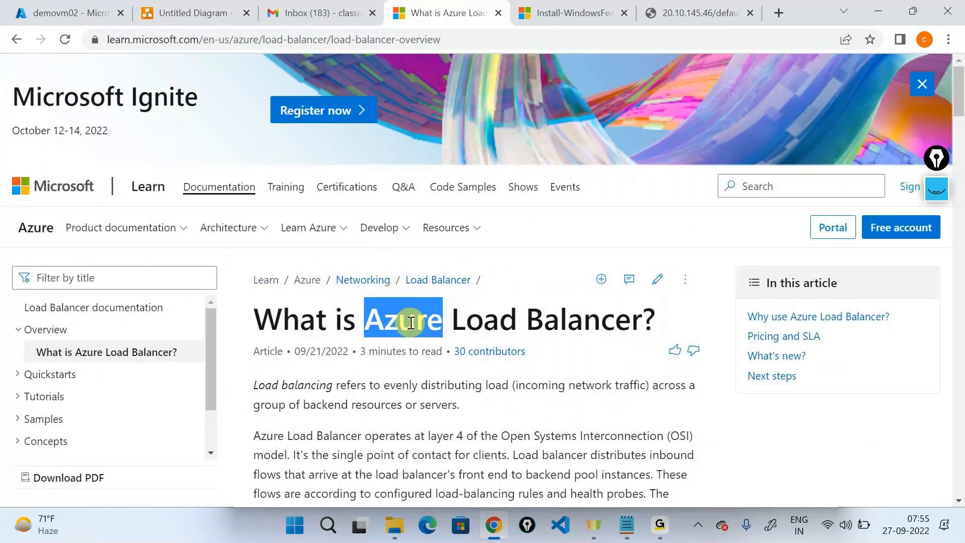
triple_click(411, 323)
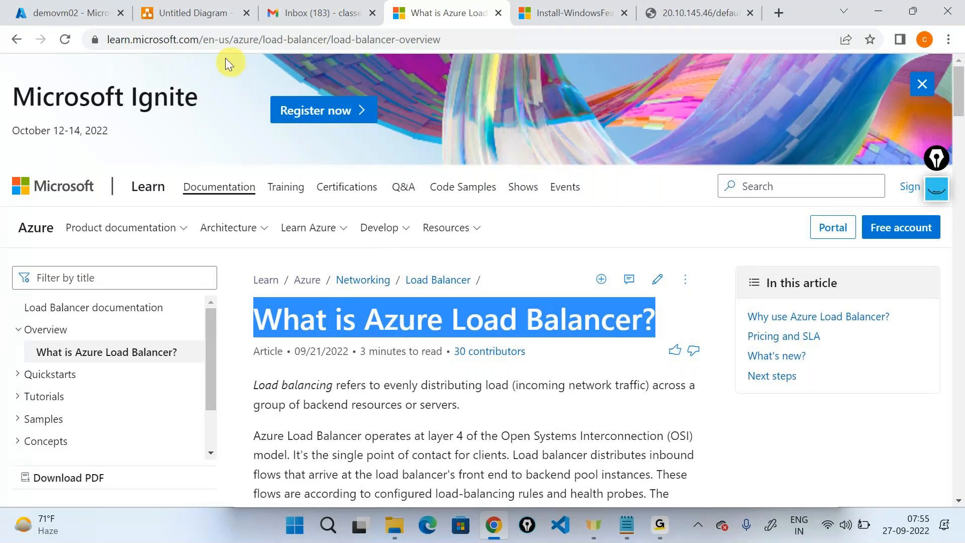
left_click(191, 13)
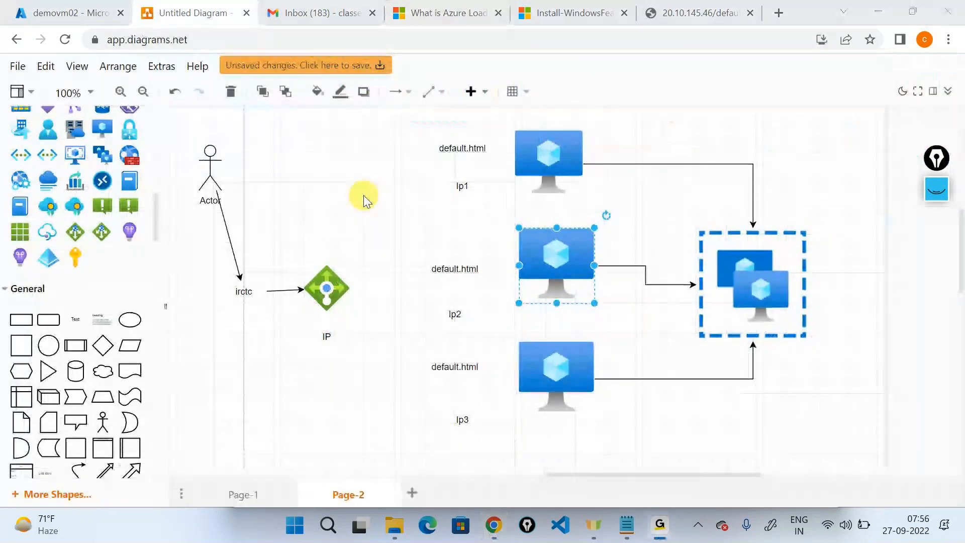